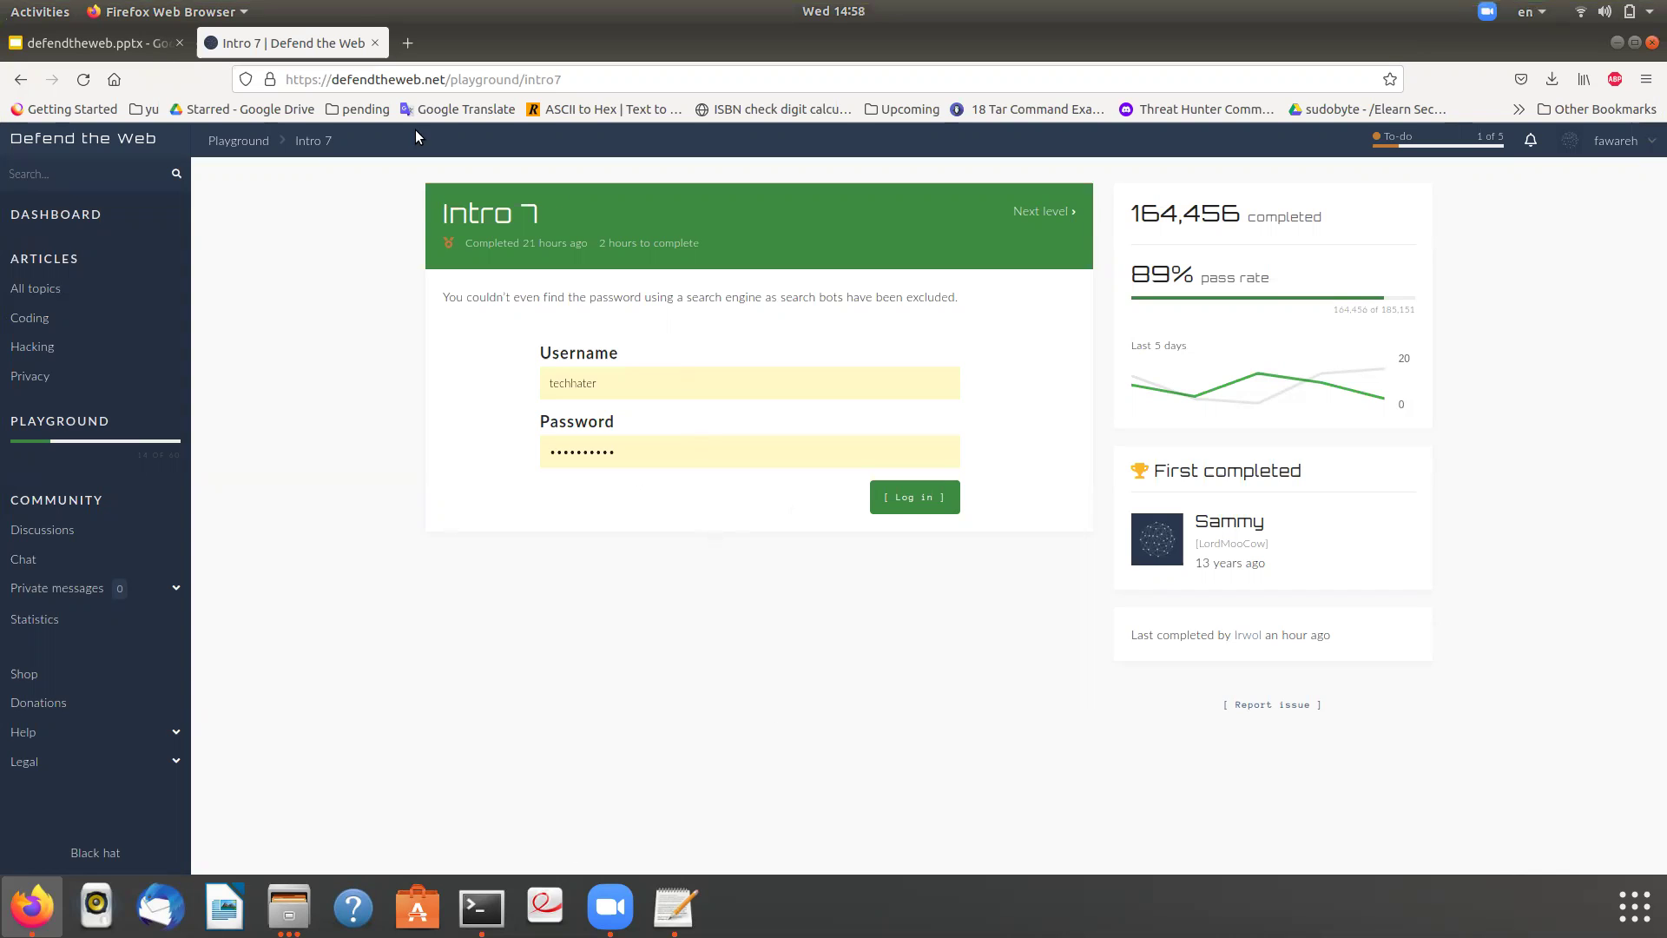
- Load the site's robots.txt by replacing playground/intro7 in the address with robots.txt
left_click_drag(450, 80, 488, 79)
left_click_drag(602, 81, 601, 80)
key("BackSpace")
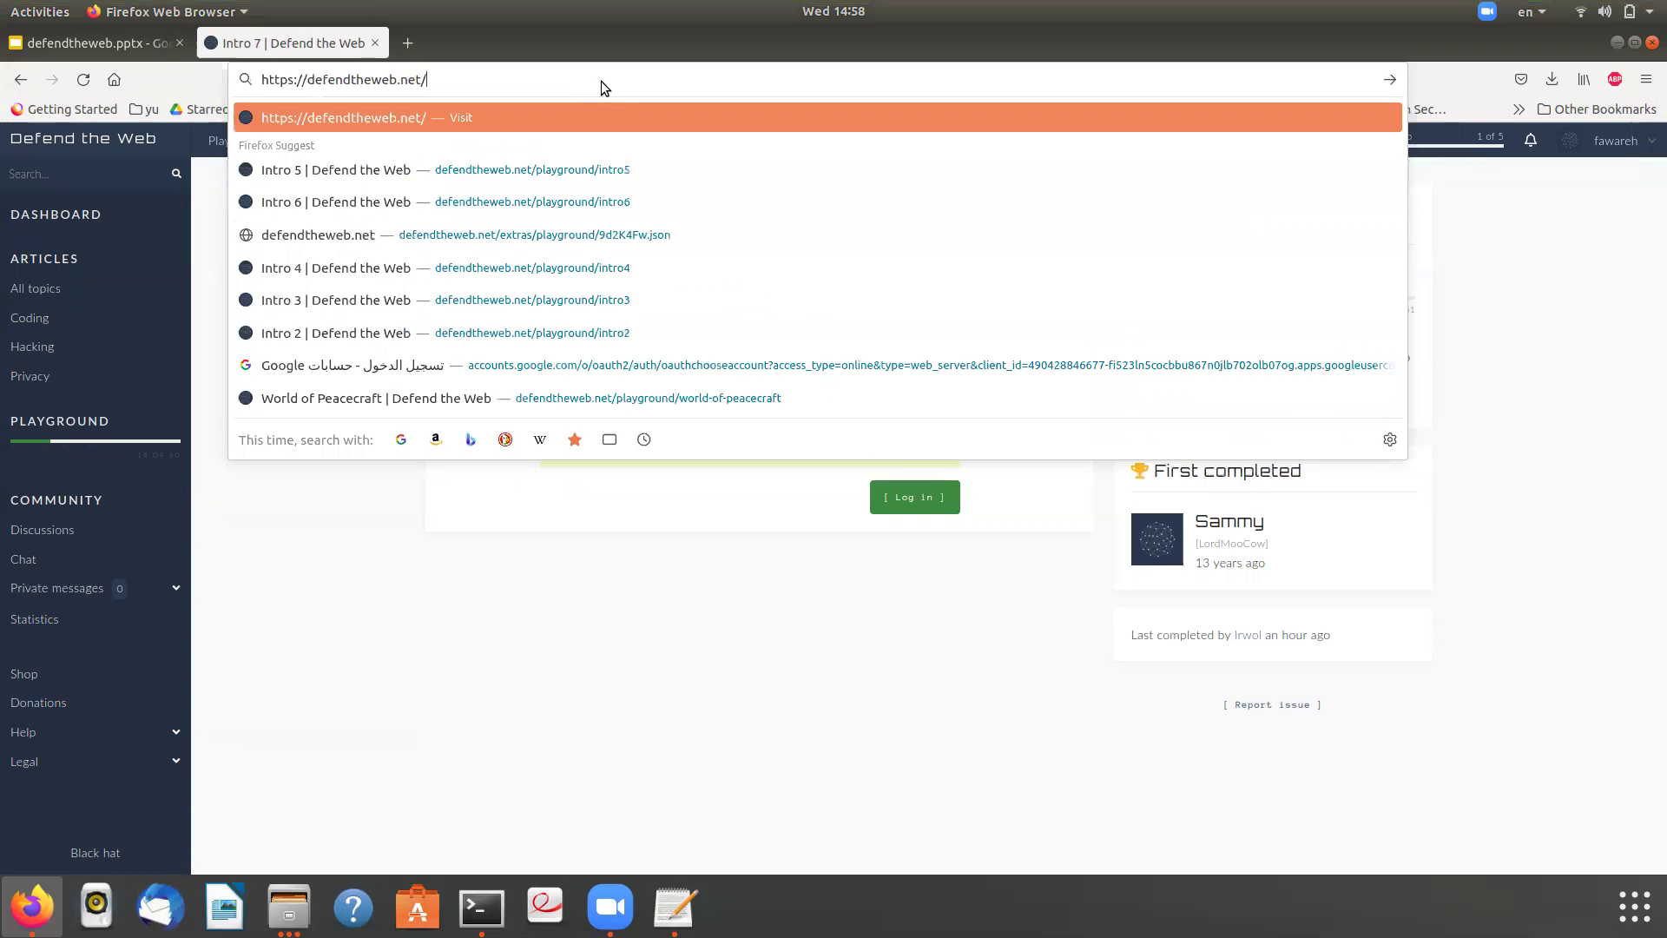
type("rob")
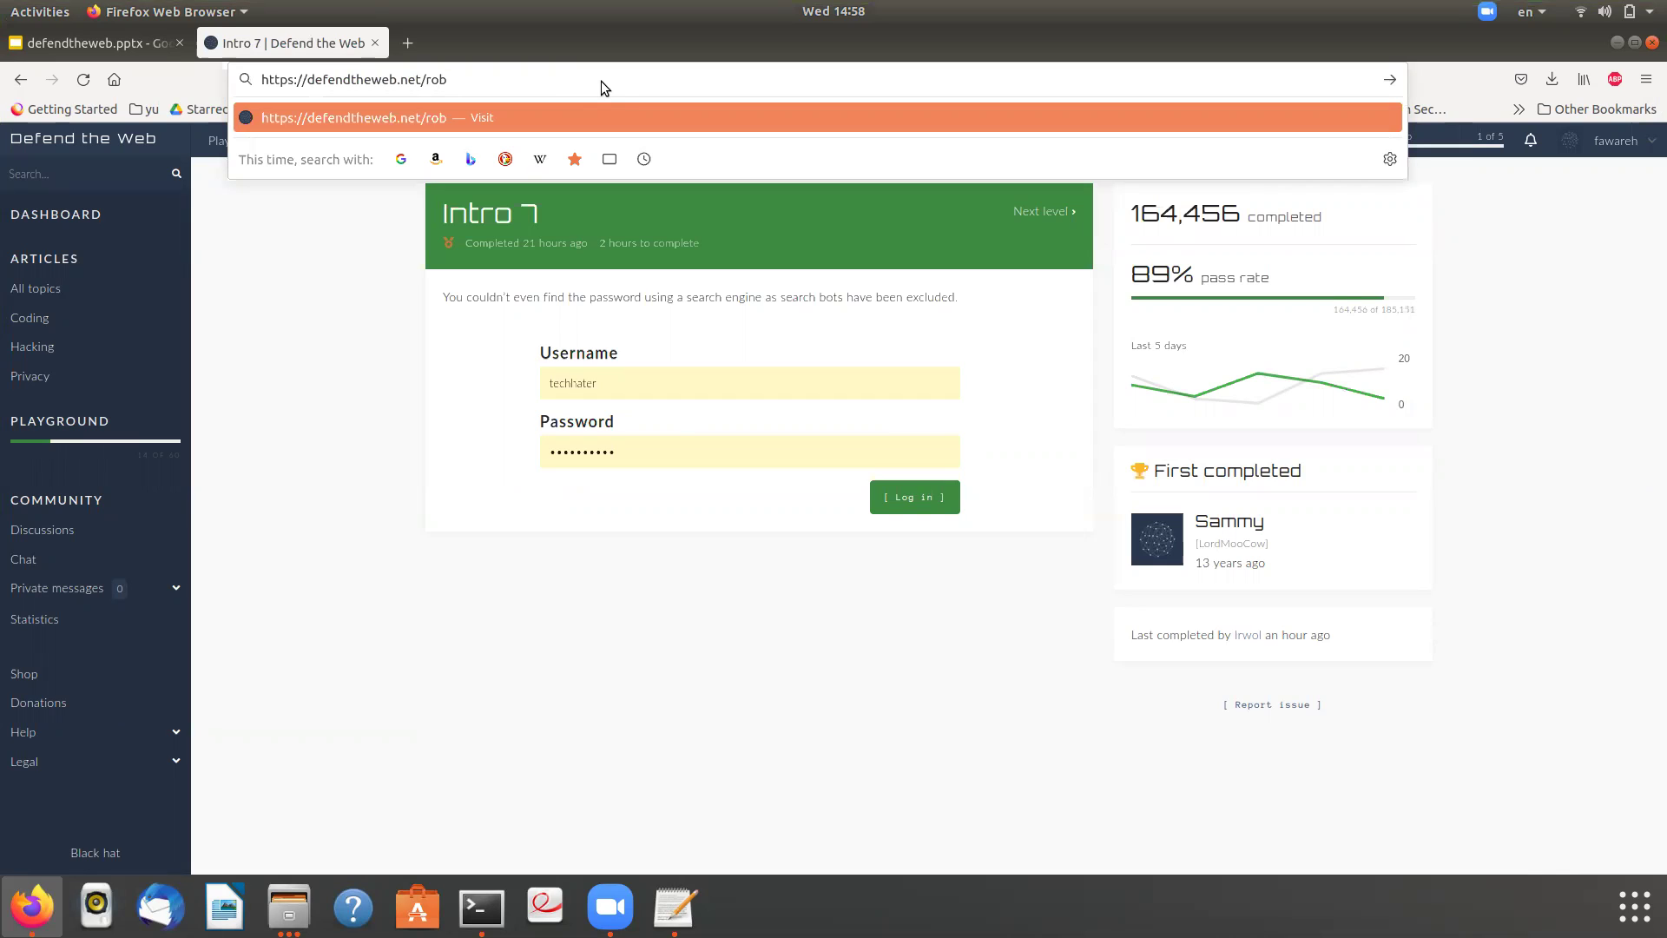
type("ts.txt")
key("Left")
key("Left")
key("Left")
key("Left")
type("o")
key("Return")
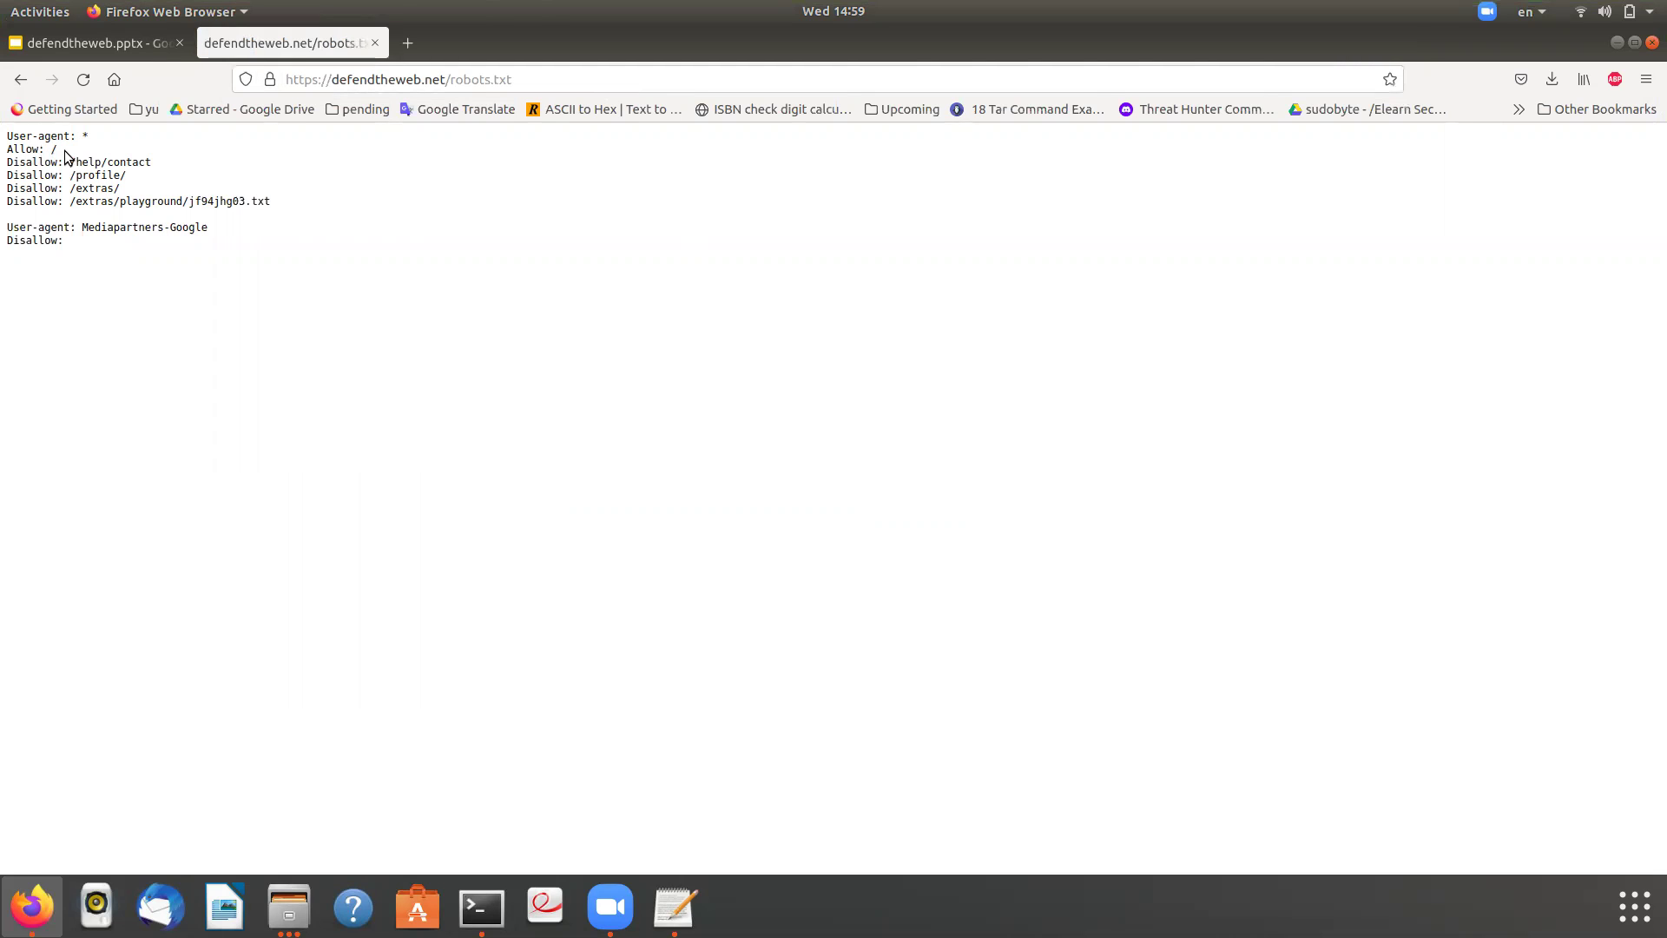
- Select the disallowed /extras/playground/jf94jhg03.txt path listed in robots.txt
left_click_drag(57, 152, 7, 156)
left_click(44, 141)
left_click_drag(271, 200, 52, 190)
left_click(69, 207)
left_click_drag(271, 202, 69, 204)
key("ctrl+c")
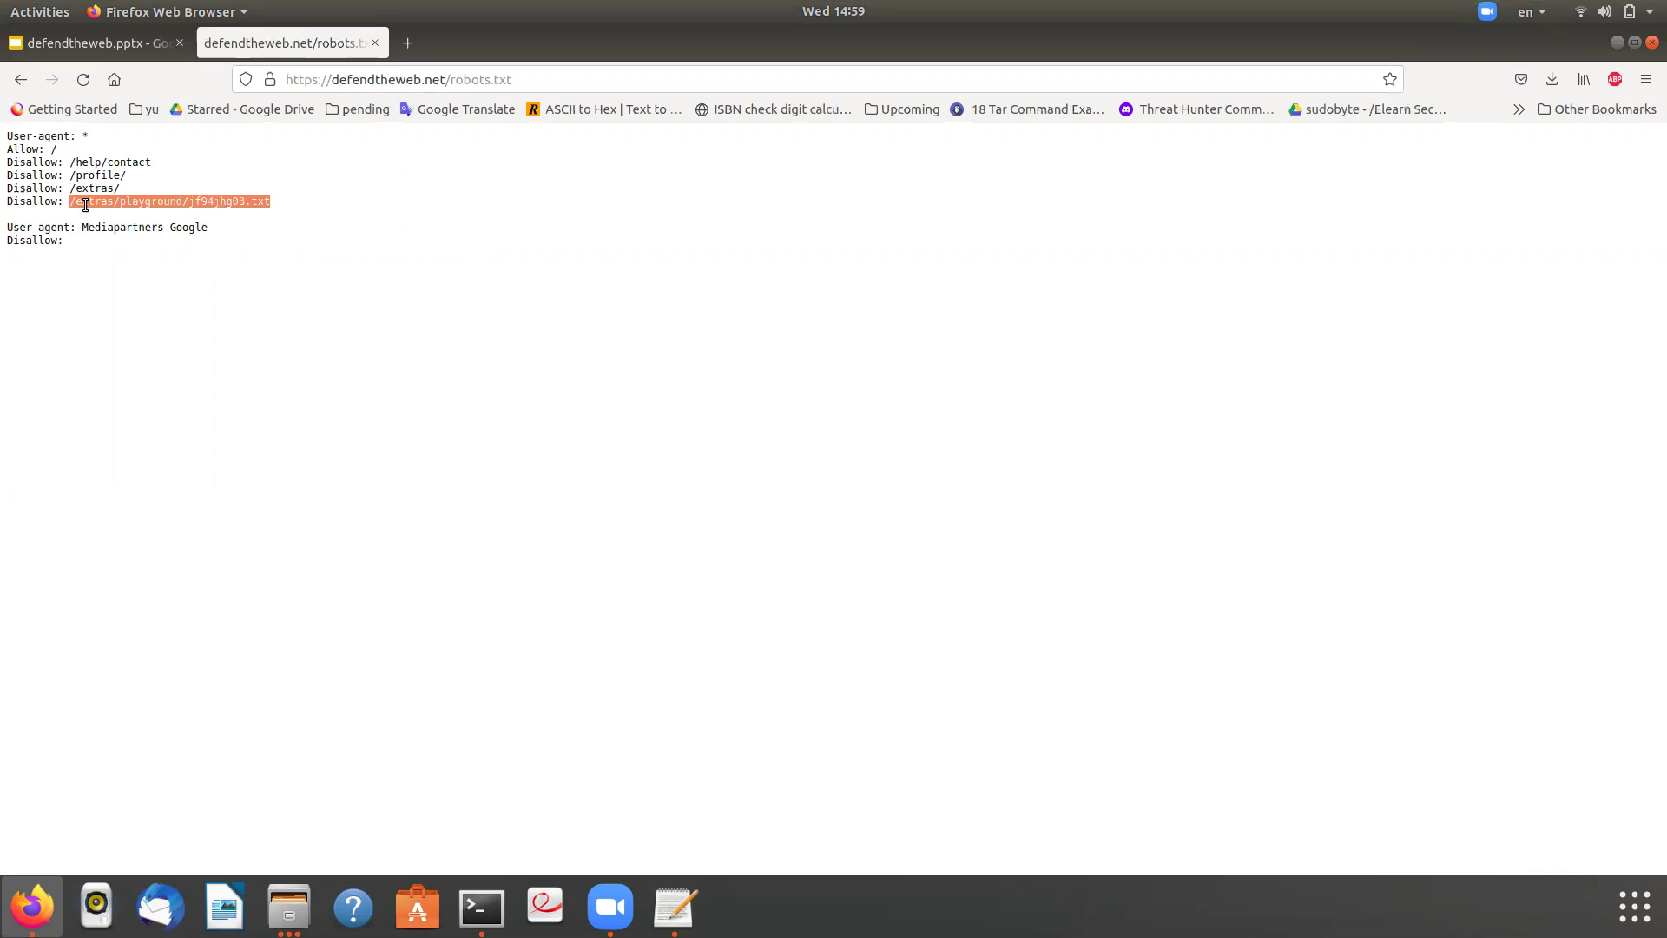
- Open jf94jhg03.txt on the site and select its leaked credential lines
left_click(8, 84)
left_click(488, 80)
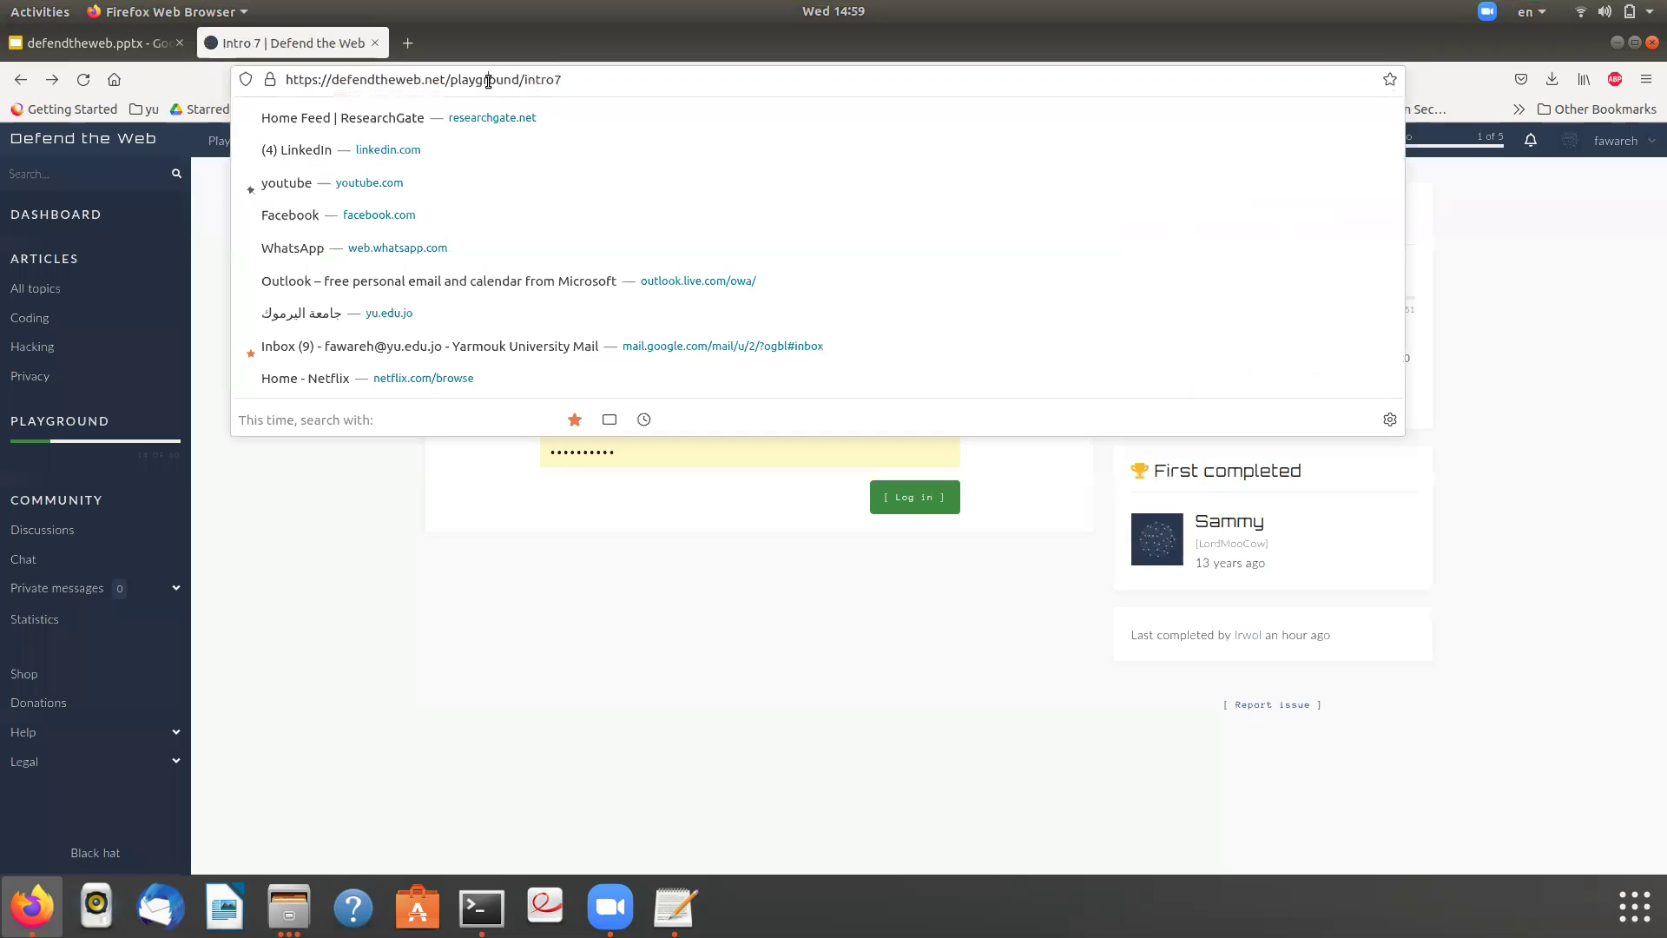
left_click_drag(449, 80, 632, 79)
key("ctrl+v")
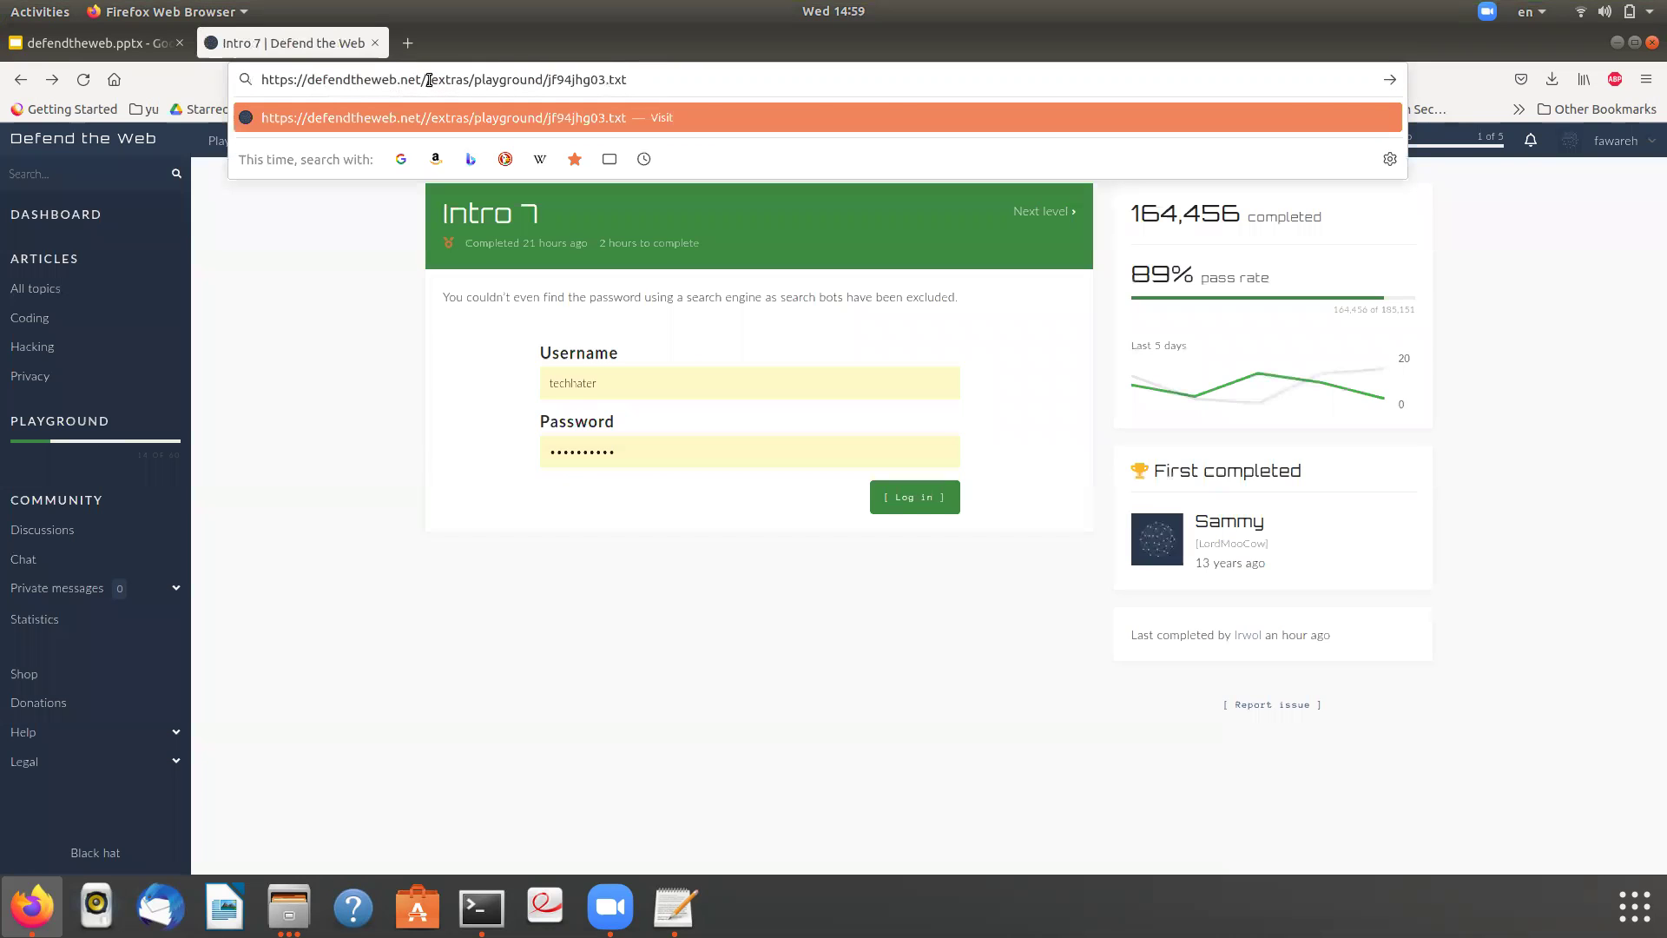
key("Return")
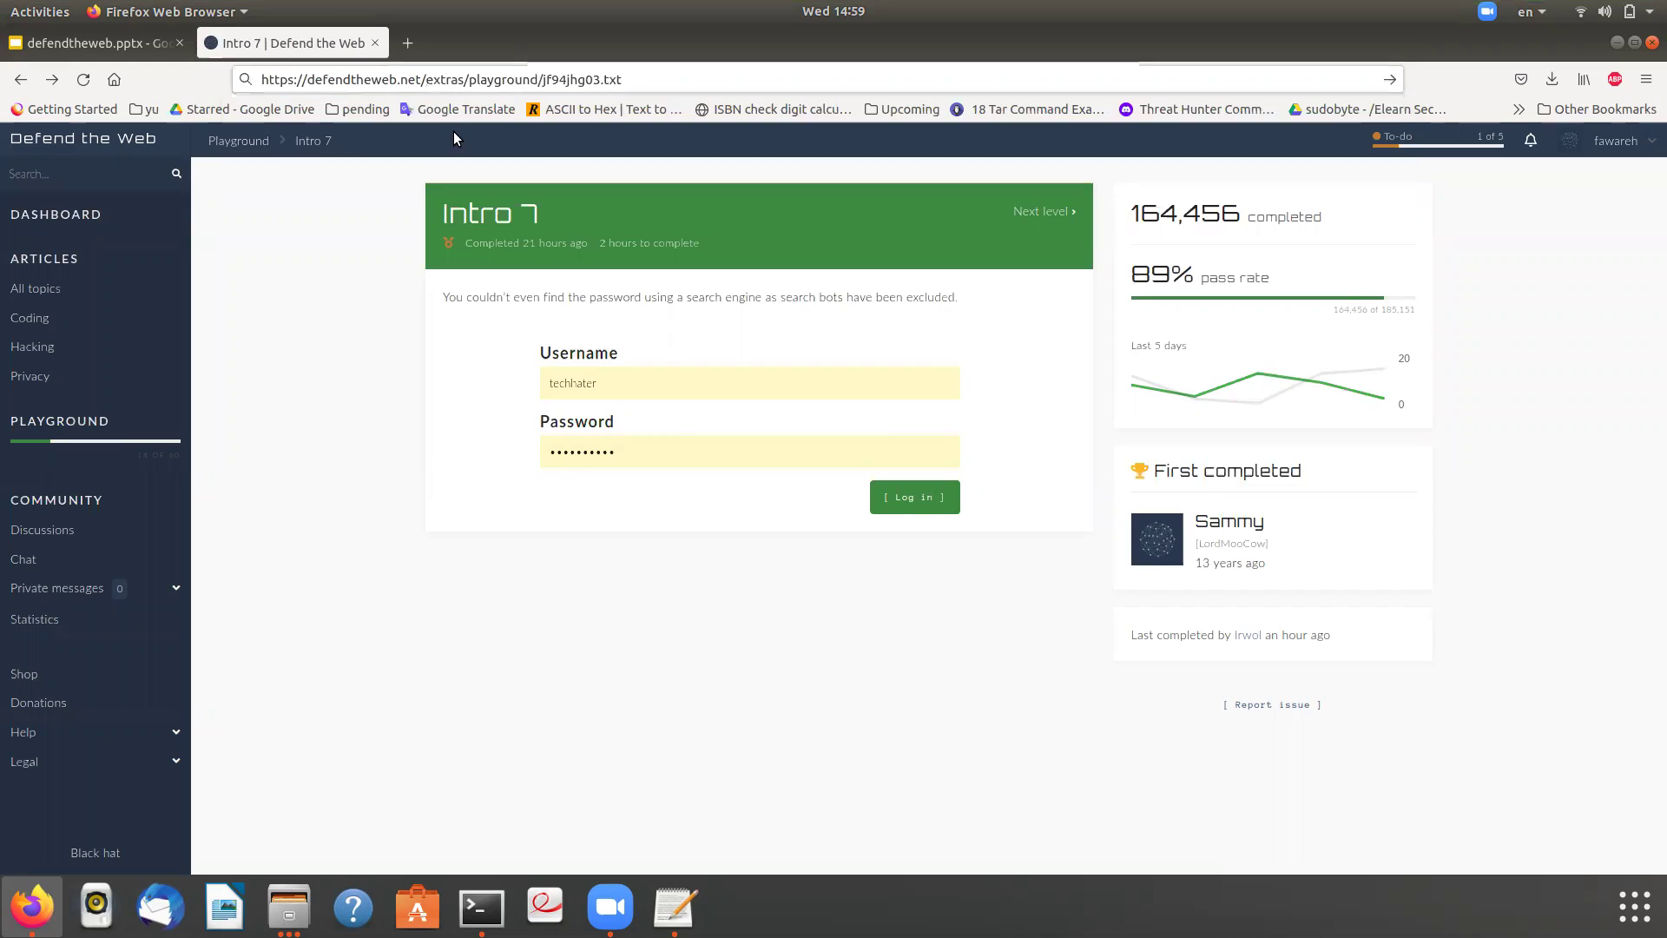
key("ctrl+a")
key("ctrl+c")
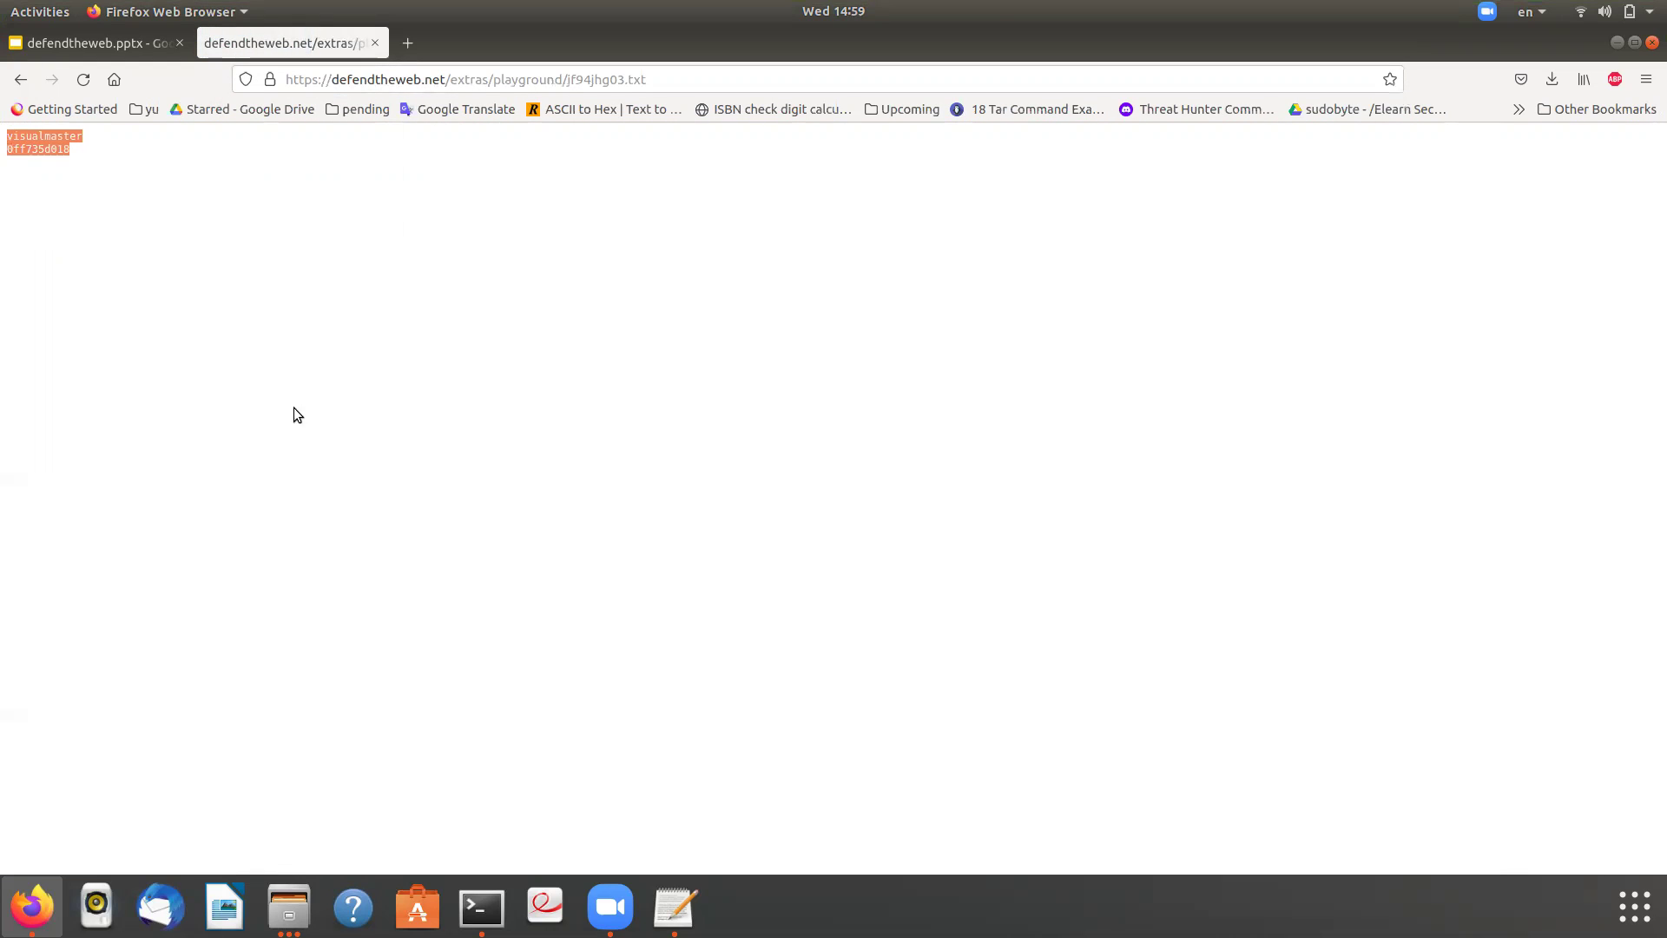
- Paste the leaked credentials into the scratch text note and select the username
left_click(675, 905)
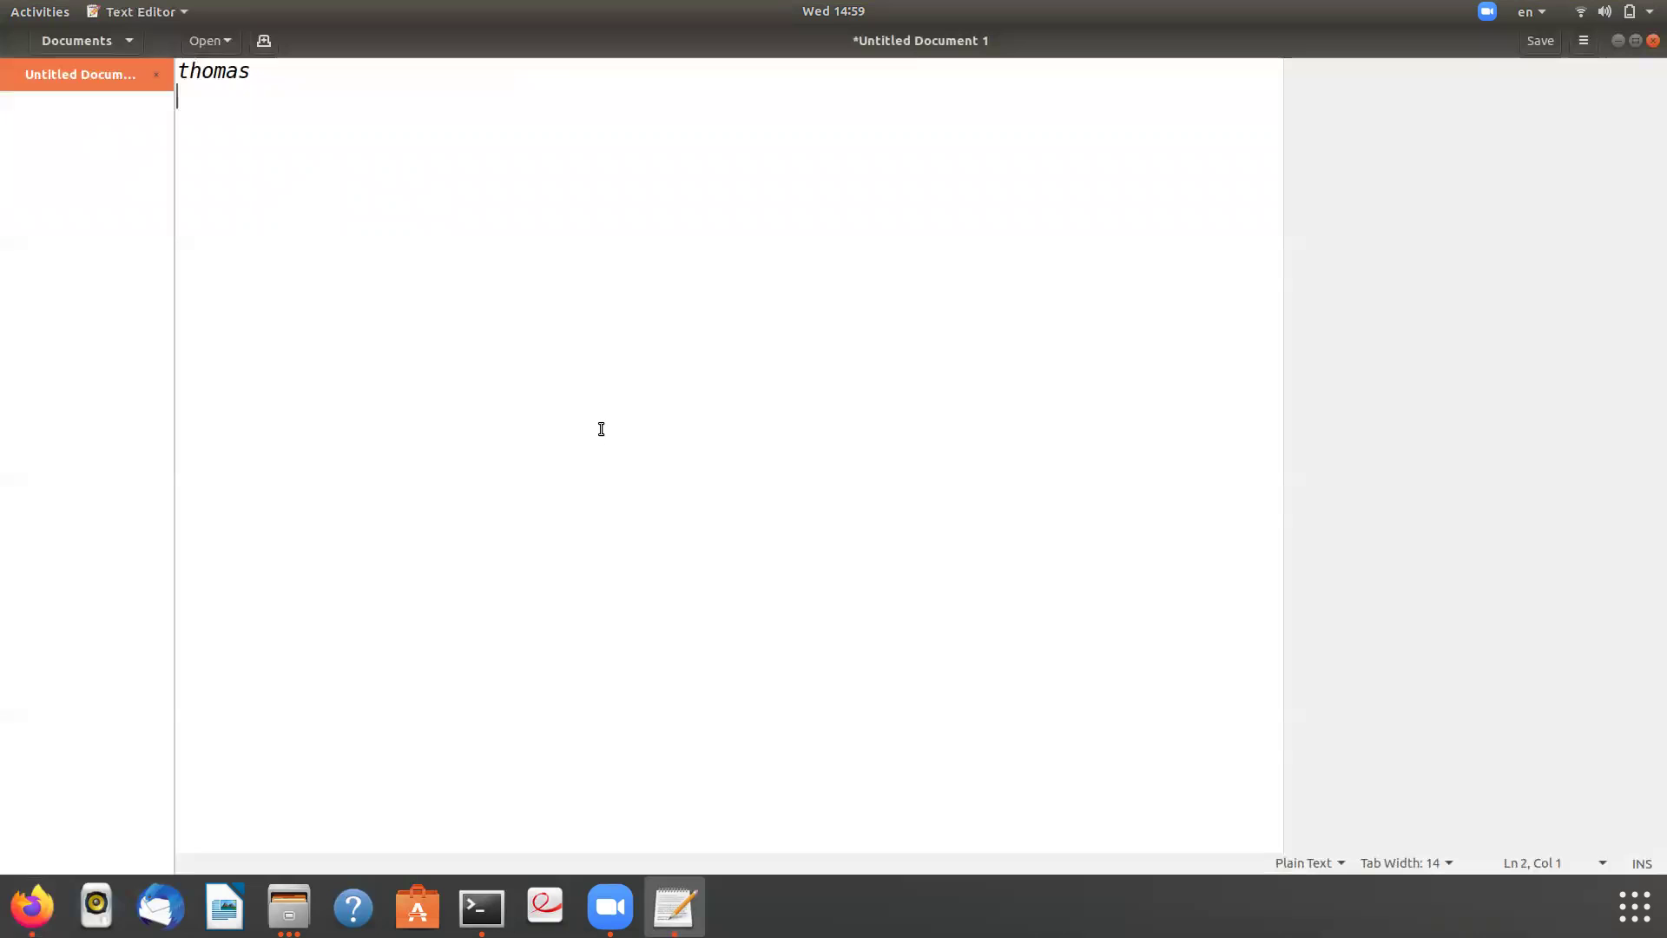
key("ctrl+a")
key("ctrl+v")
left_click(253, 70)
double_click(255, 70)
key("ctrl+c")
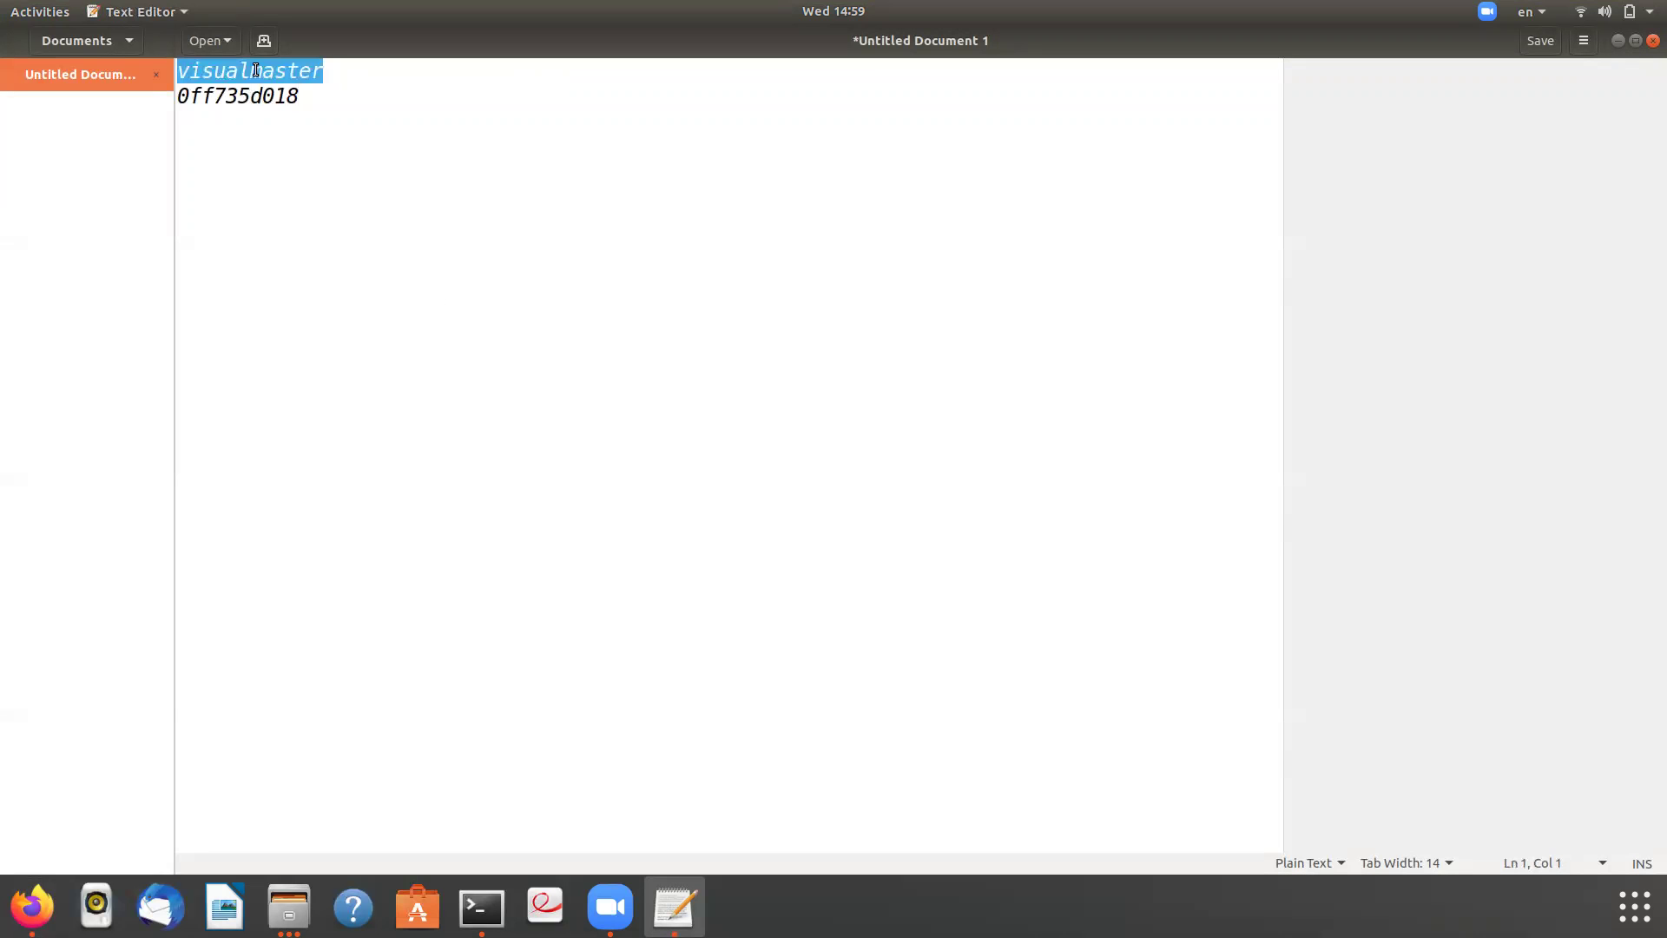
- Fill the Intro 7 Username field with the leaked username
key("alt+Tab")
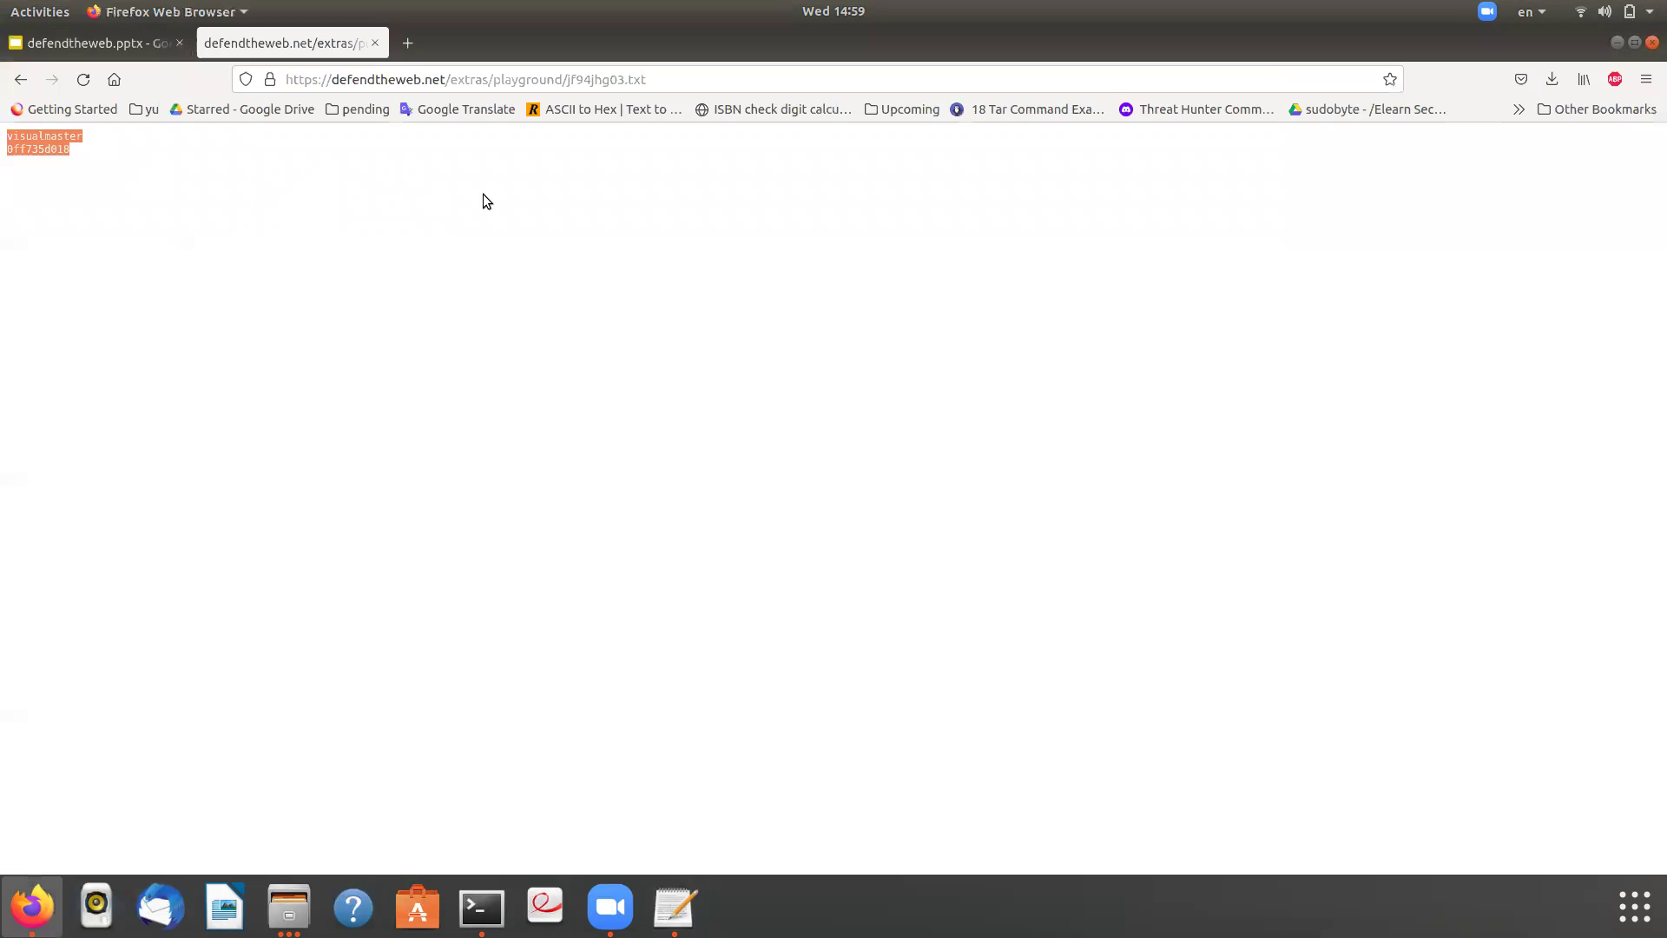
left_click_drag(673, 395, 559, 383)
key("ctrl+a")
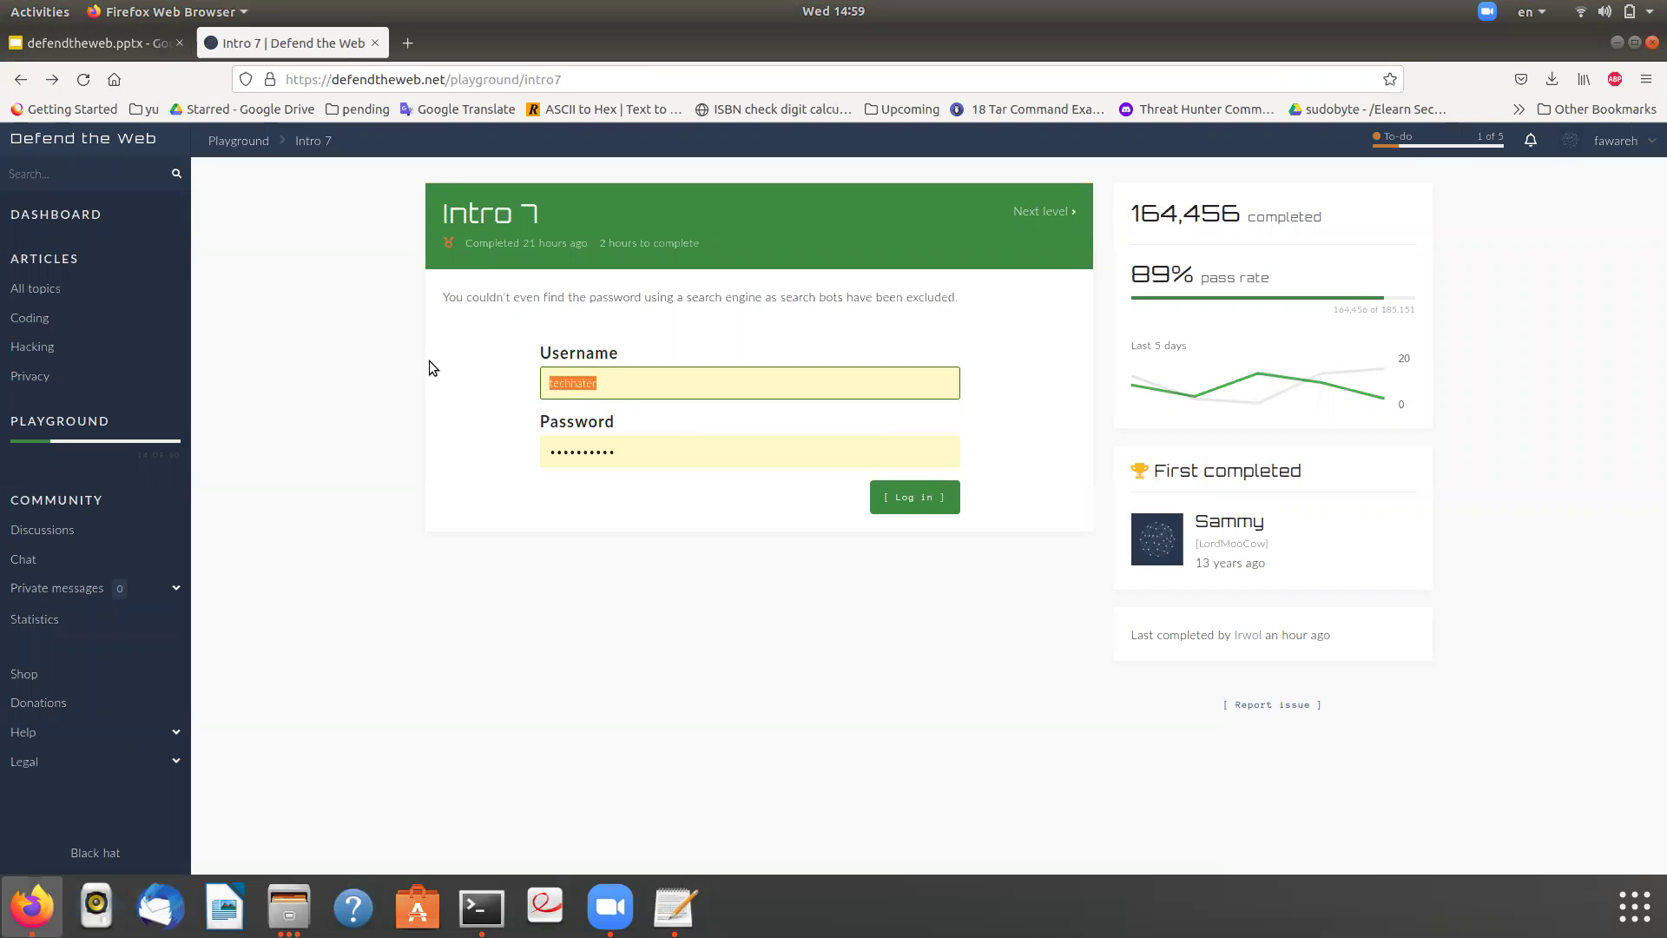
key("ctrl+v")
key("alt+Tab")
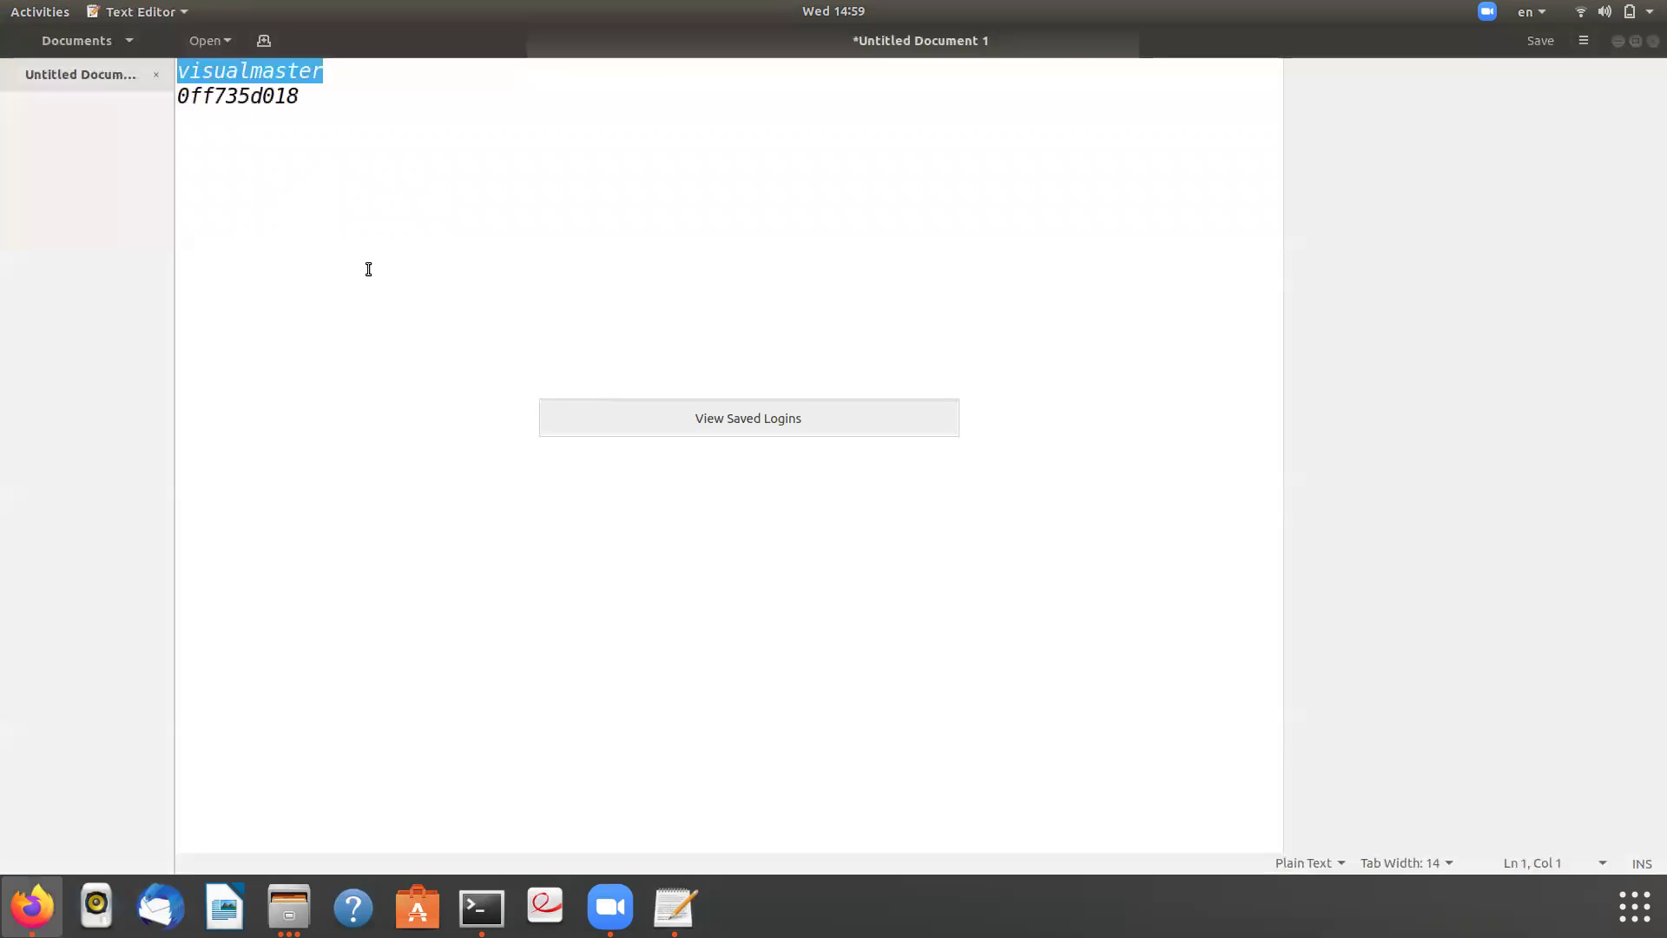
- Enter the leaked password, log in to Intro 7, and decline saving the login
double_click(253, 98)
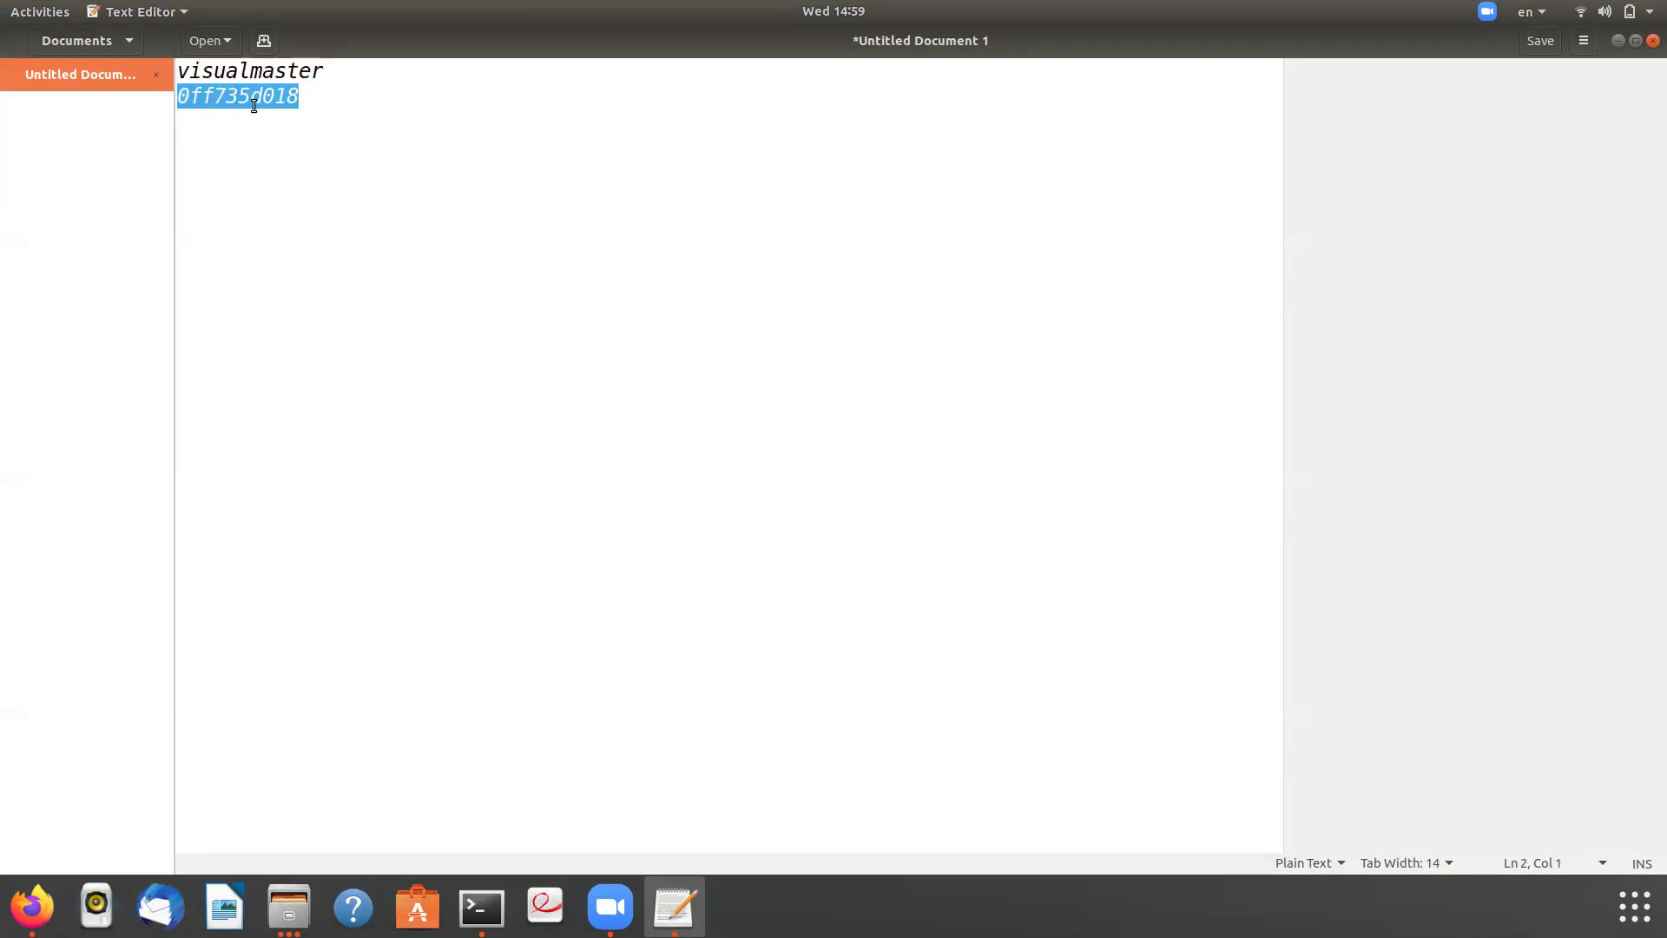
key("alt+Tab")
left_click(648, 446)
key("ctrl+a")
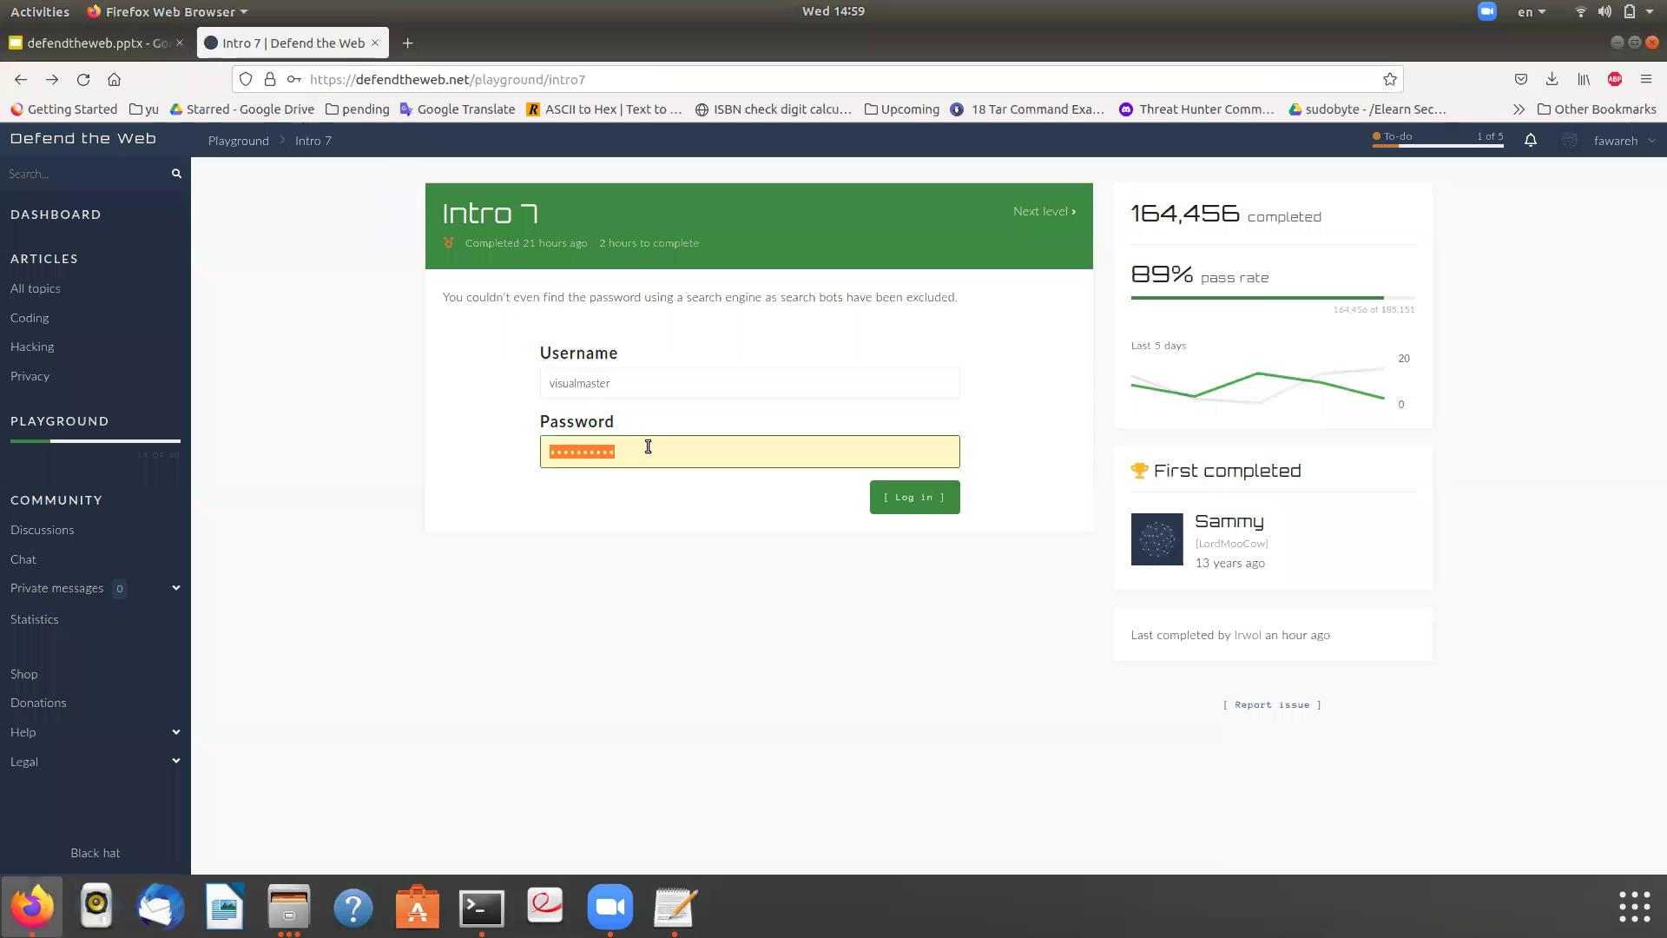
key("ctrl+v")
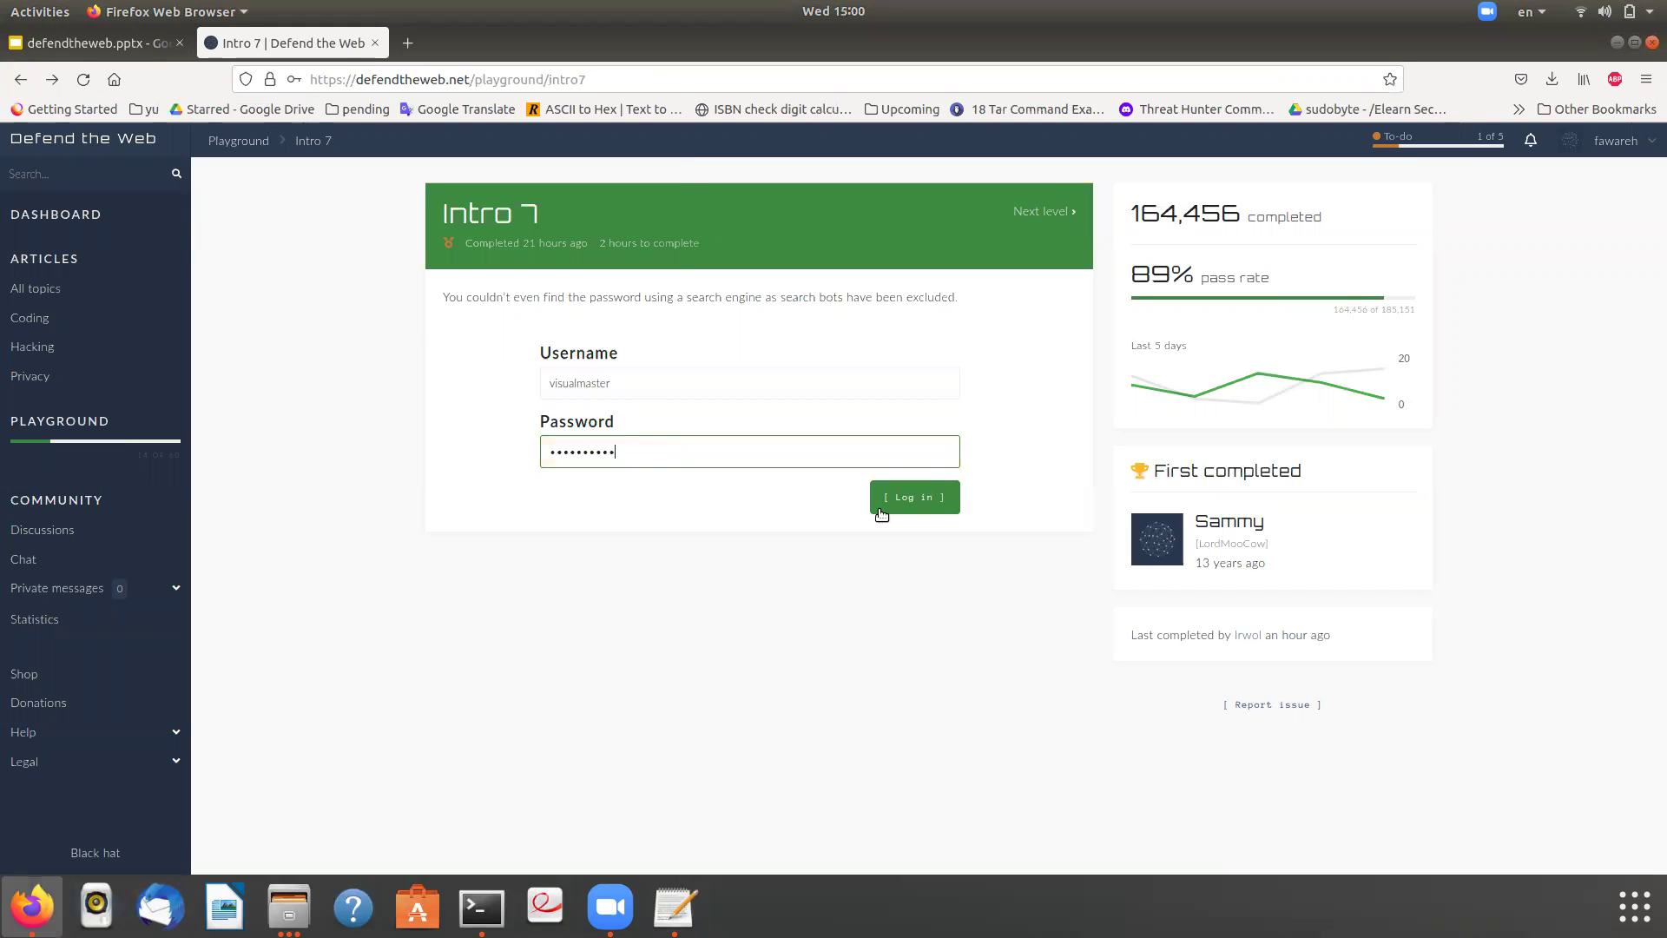
left_click(905, 498)
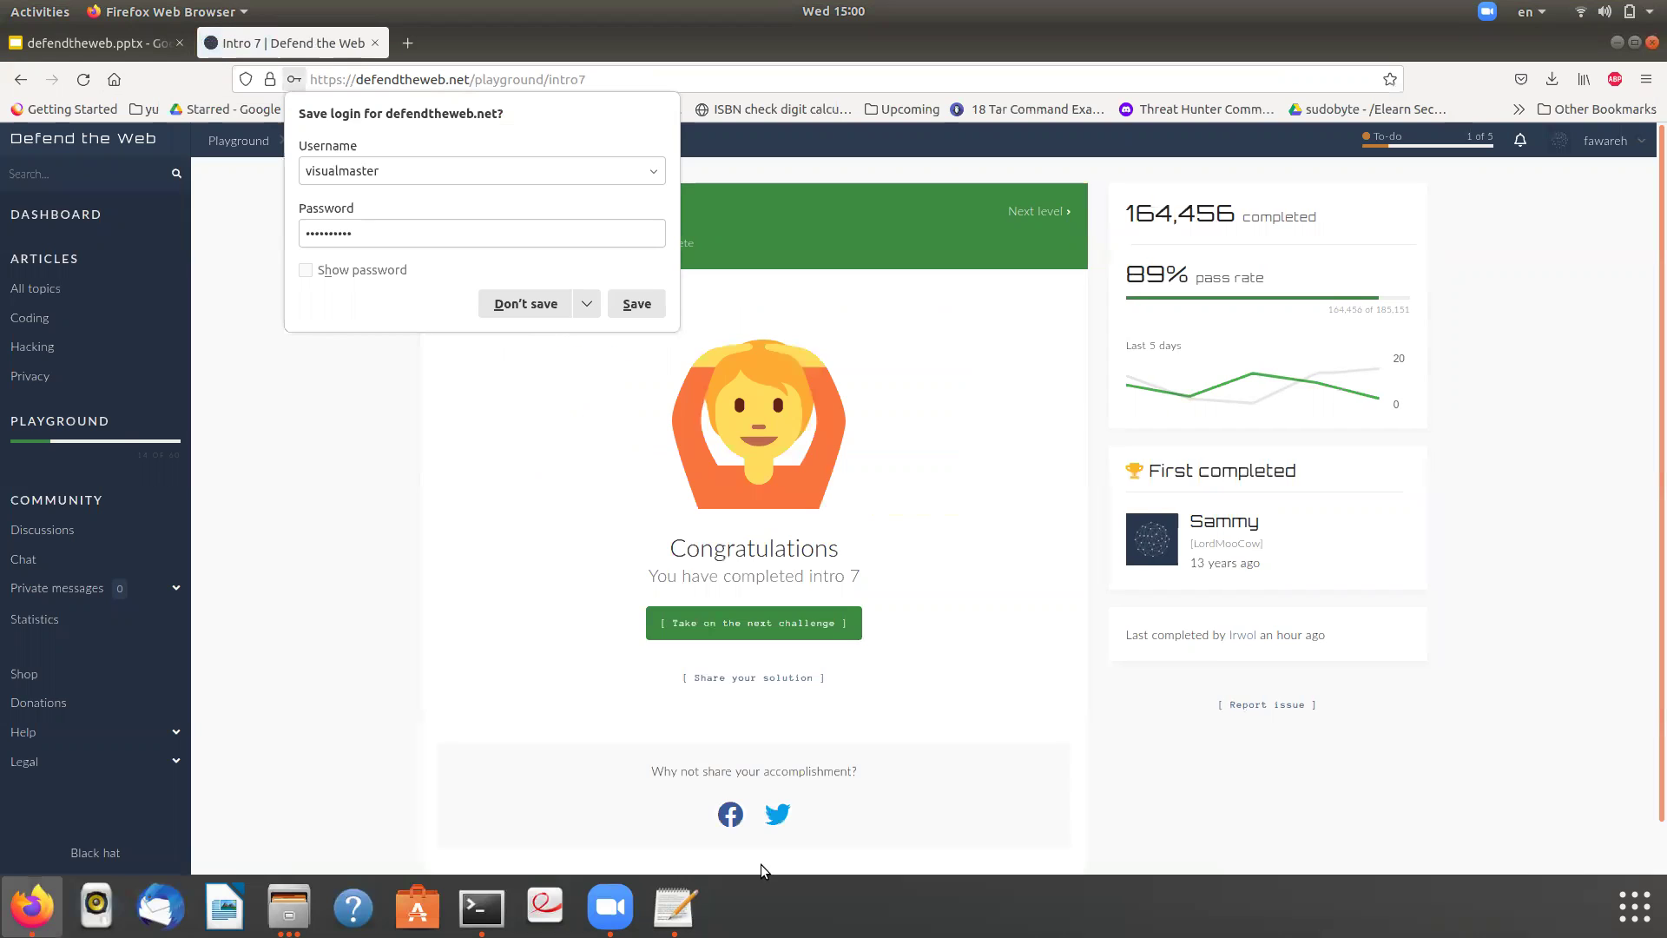
left_click(73, 50)
left_click(73, 51)
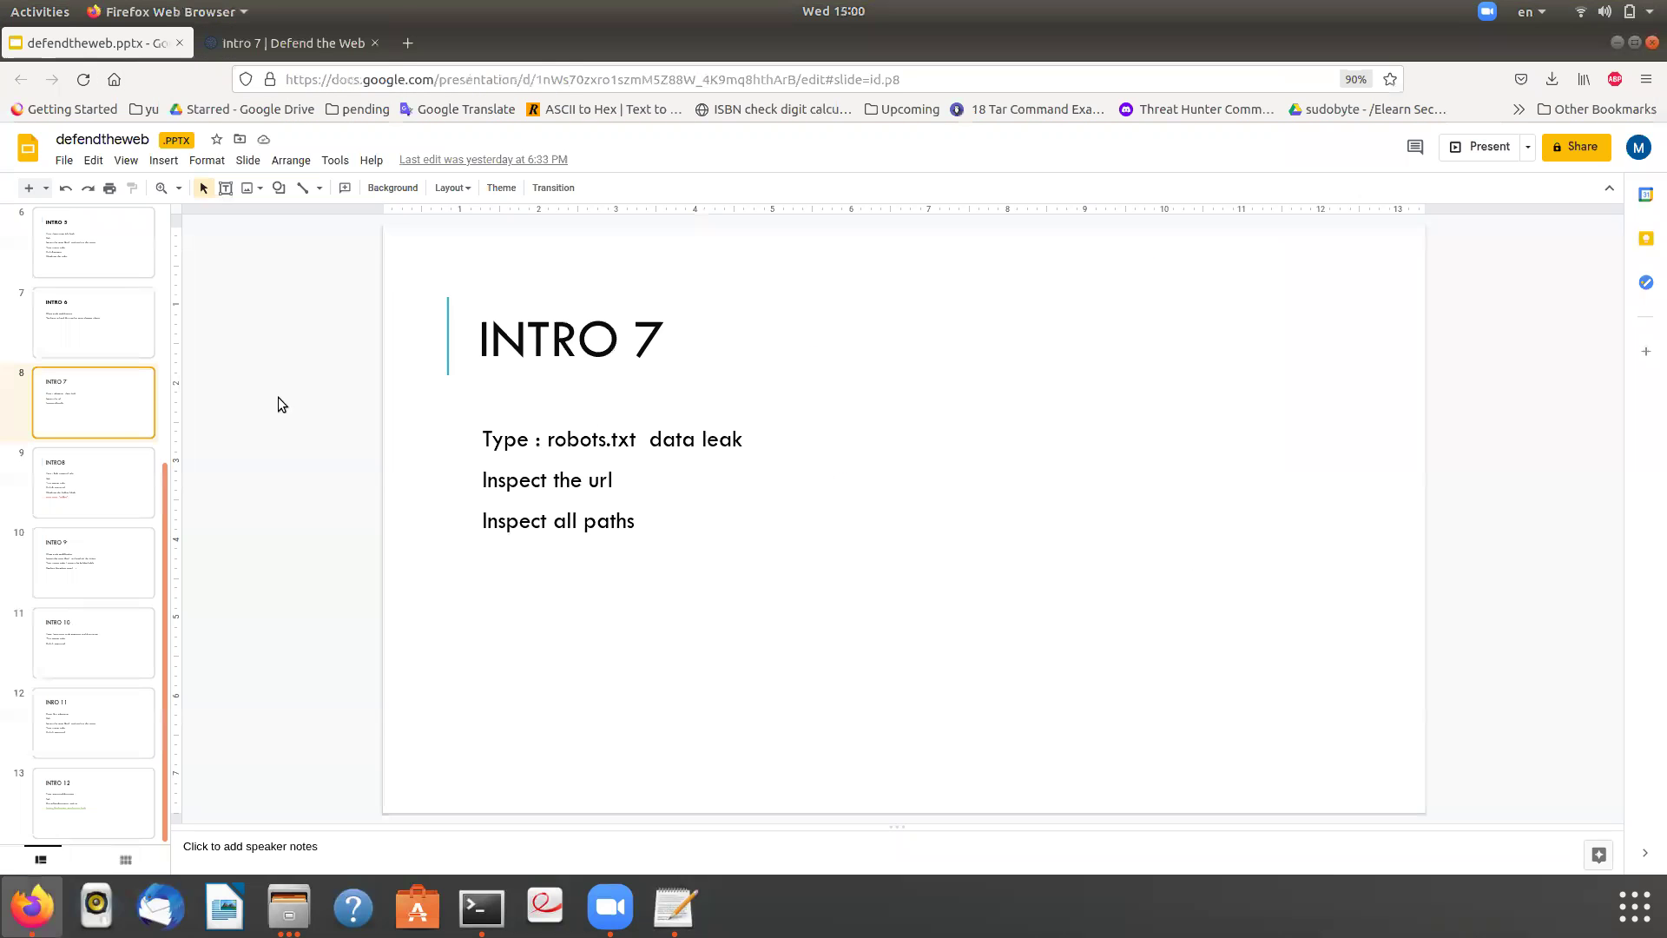
- Display slide 9's INTRO8 path traversal notes, then go back to the Intro 7 page
left_click(99, 476)
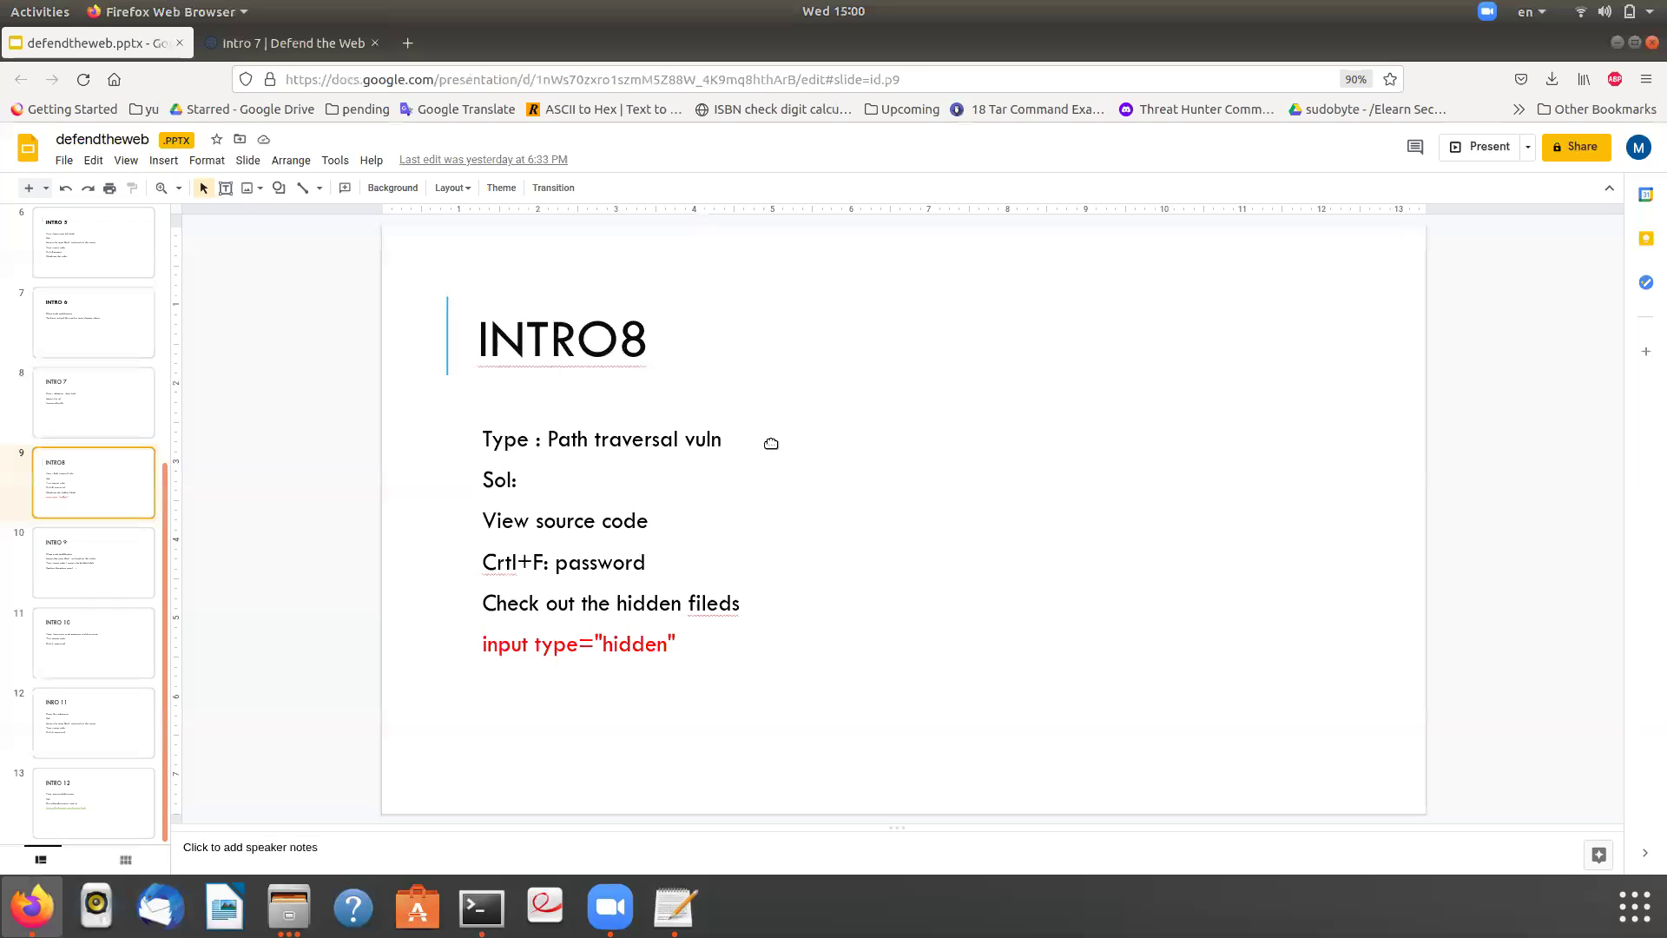
left_click(293, 45)
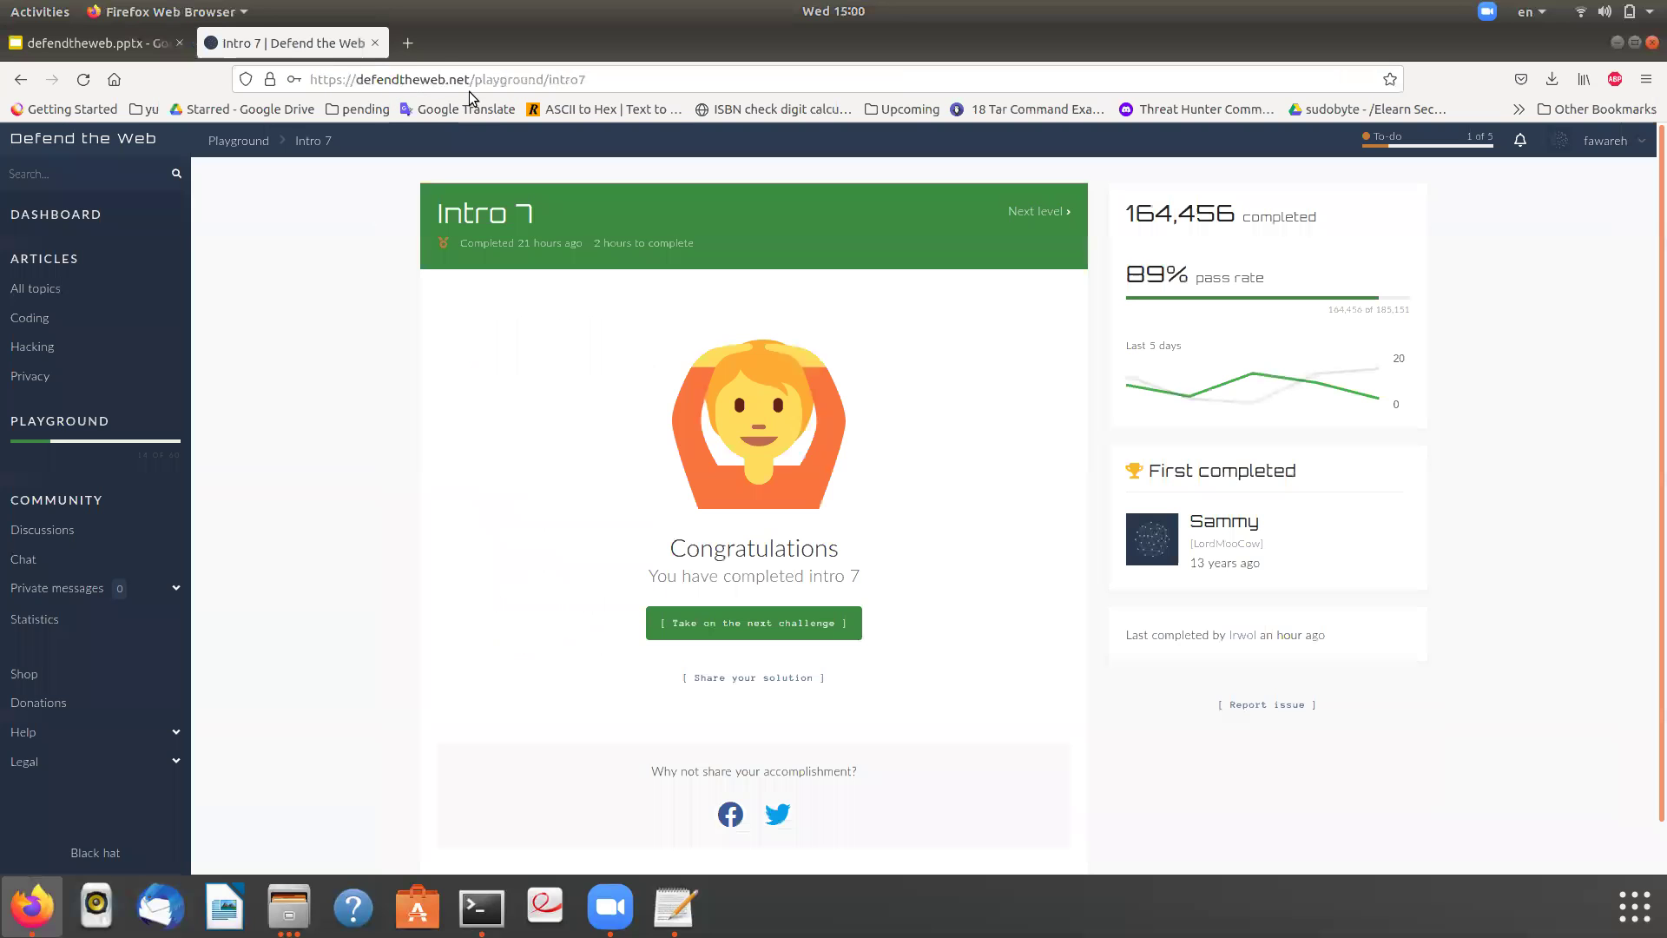
- Load the Intro 8 challenge by changing intro7 to intro8 in the page address
left_click(557, 79)
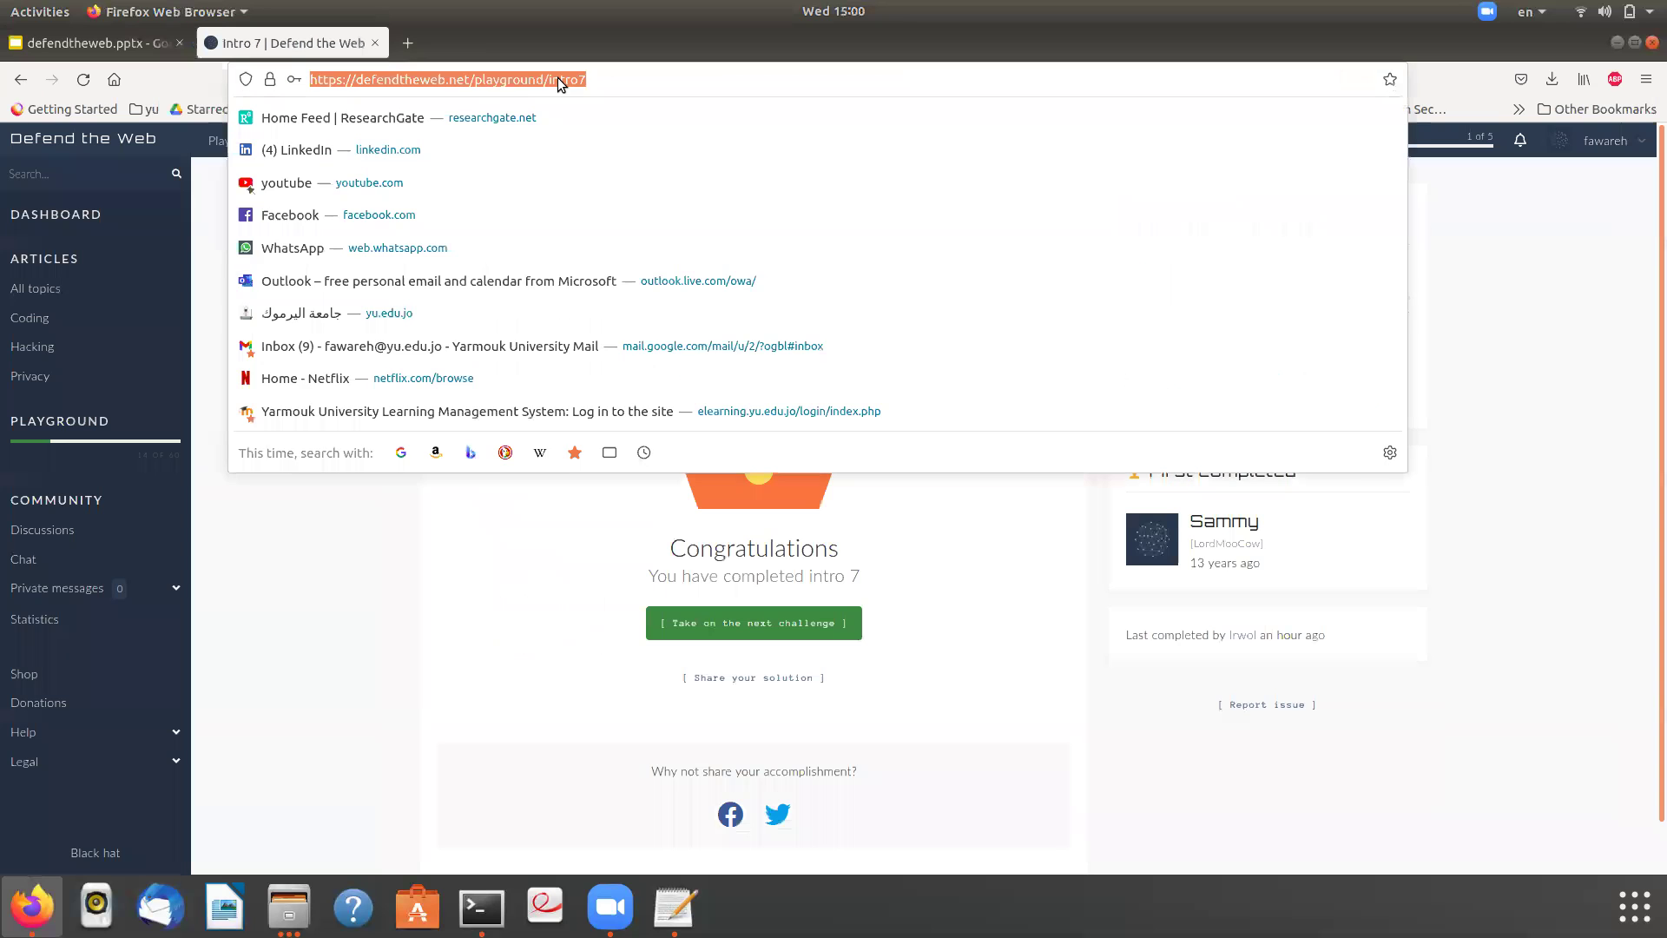
left_click(628, 496)
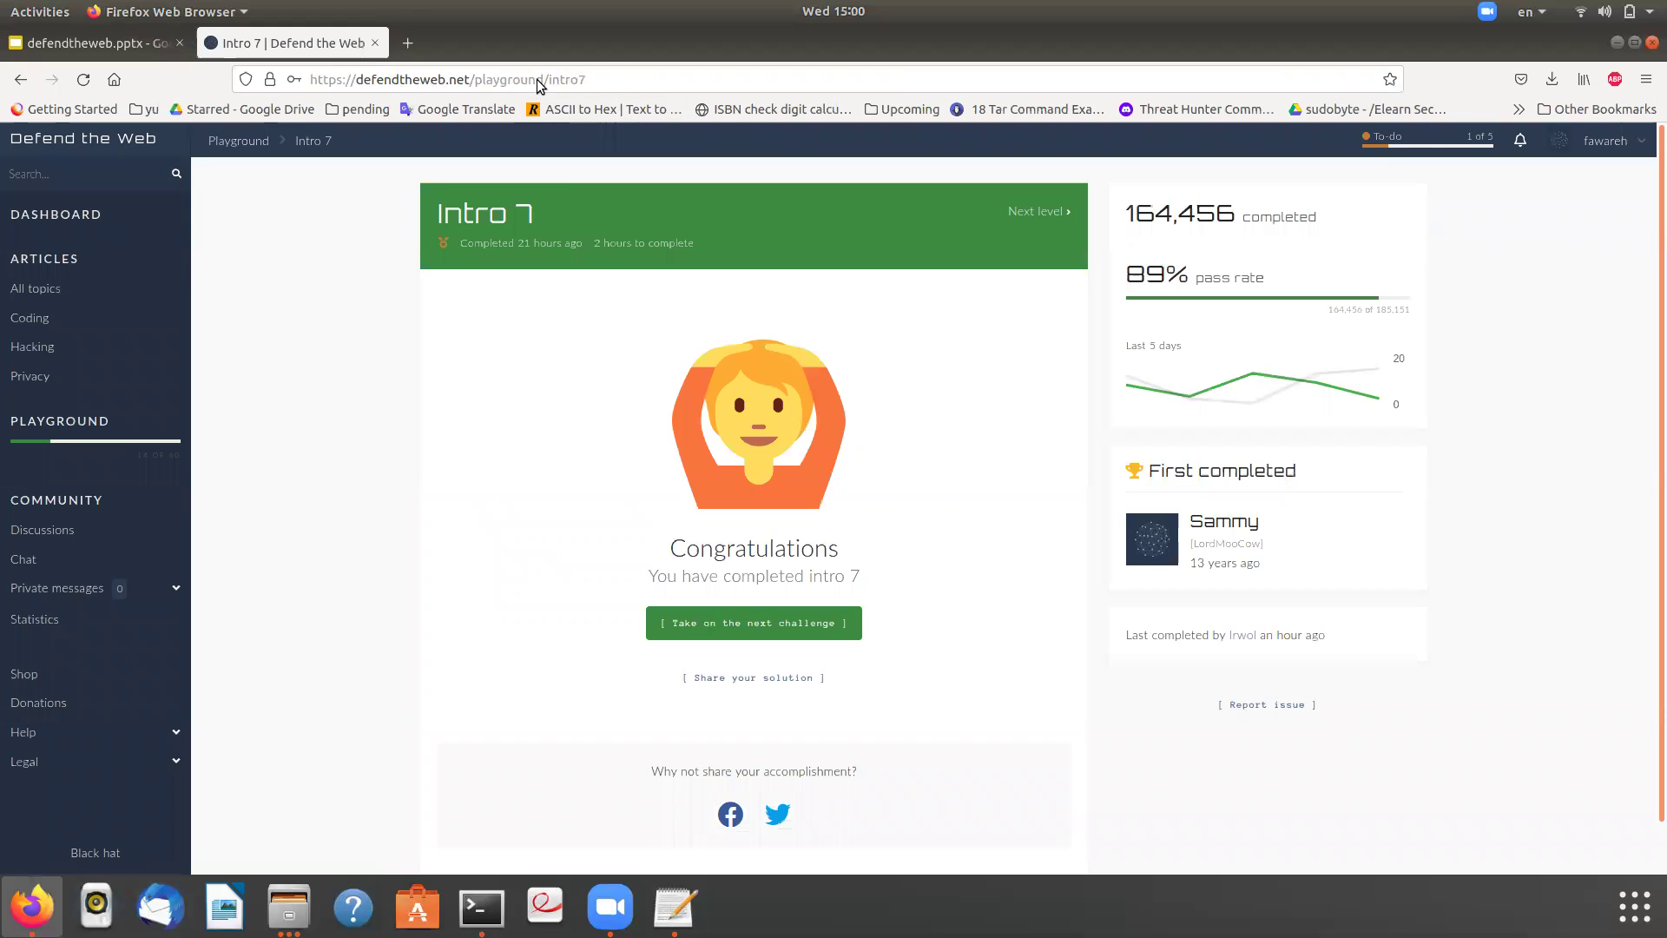
left_click(644, 77)
left_click(647, 76)
key("BackSpace")
type("8")
key("Return")
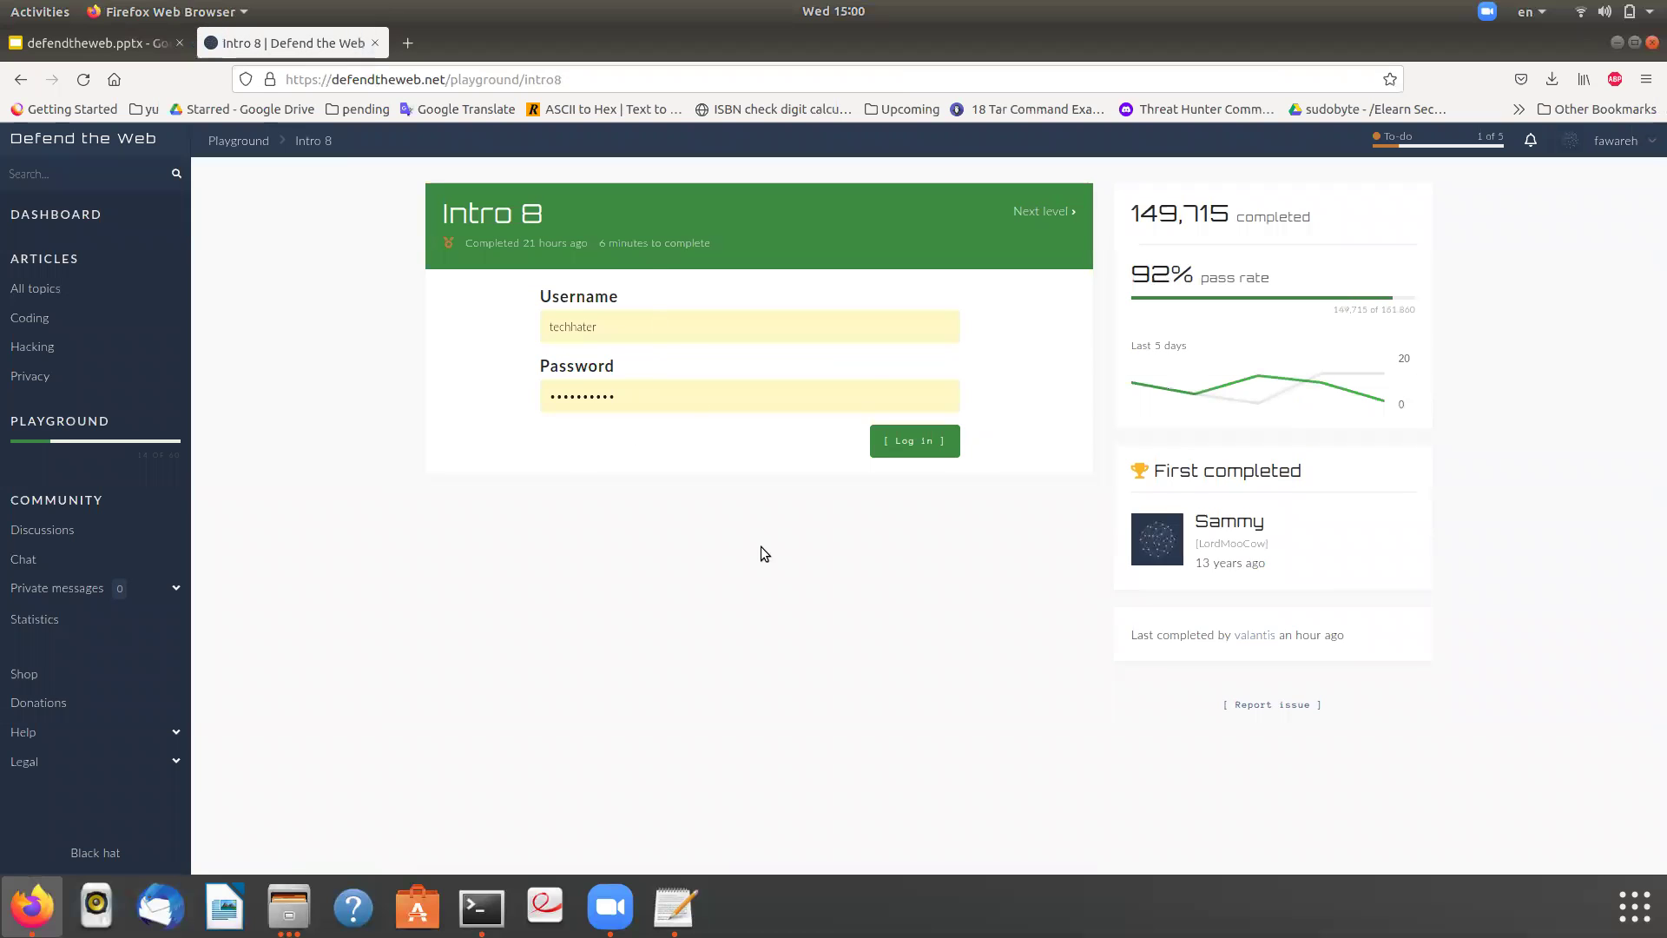
right_click(360, 264)
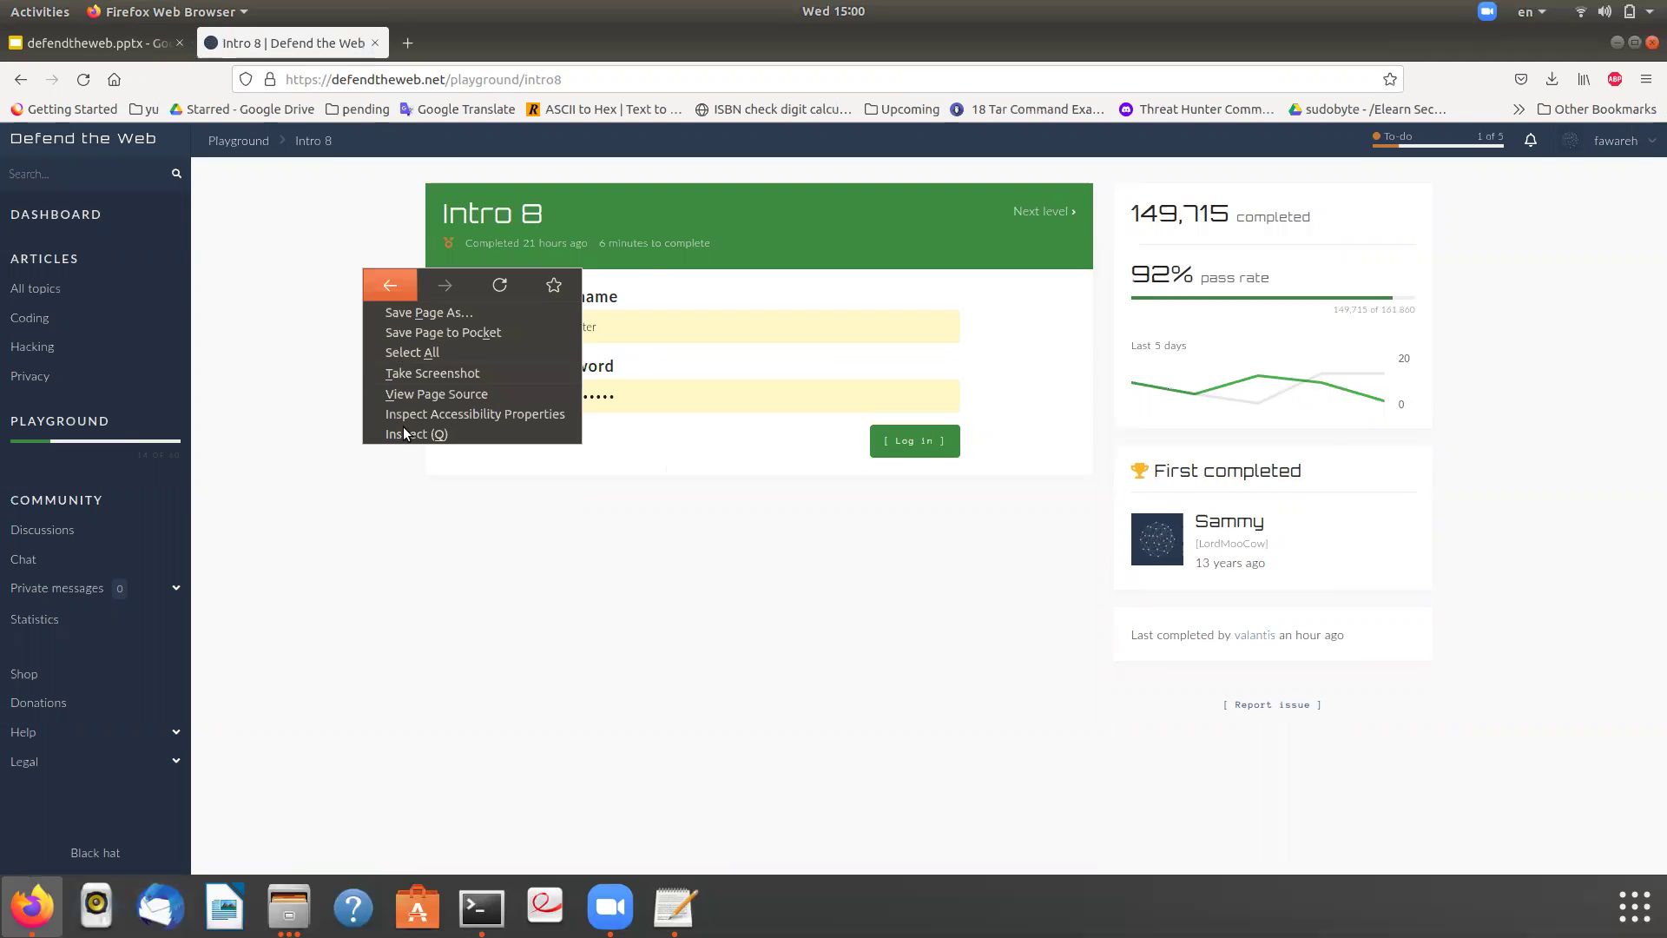
- In Intro 8's page source, search 'password' and highlight the hidden file field's extras/playground path
left_click(452, 393)
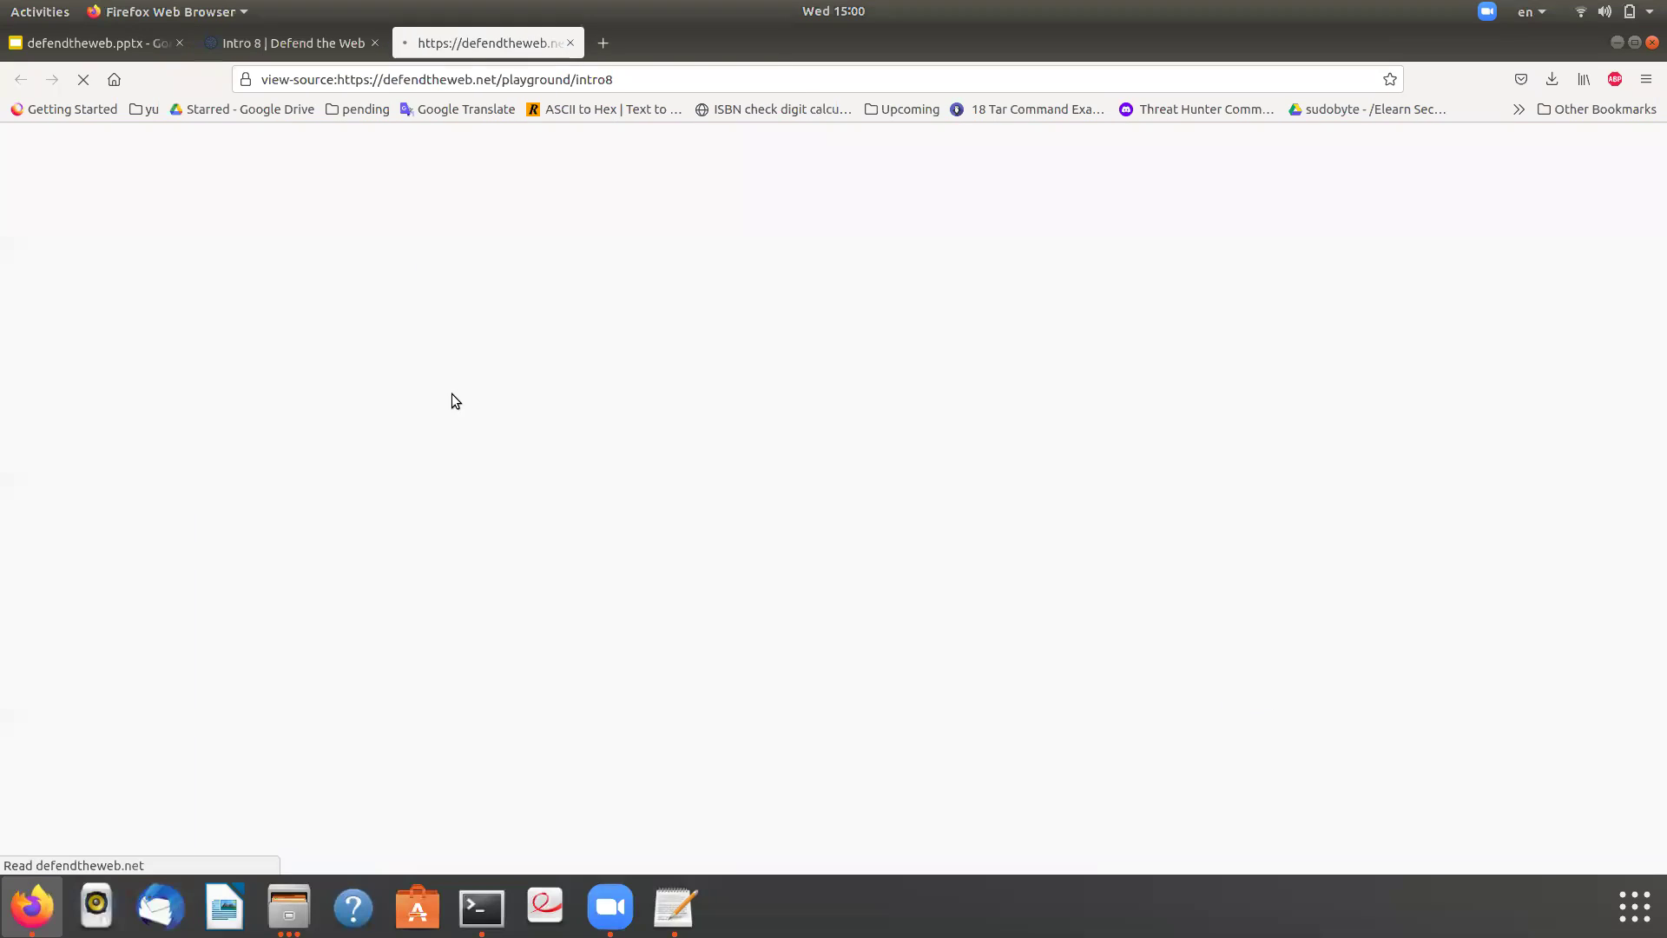
key("ctrl+f")
type("p")
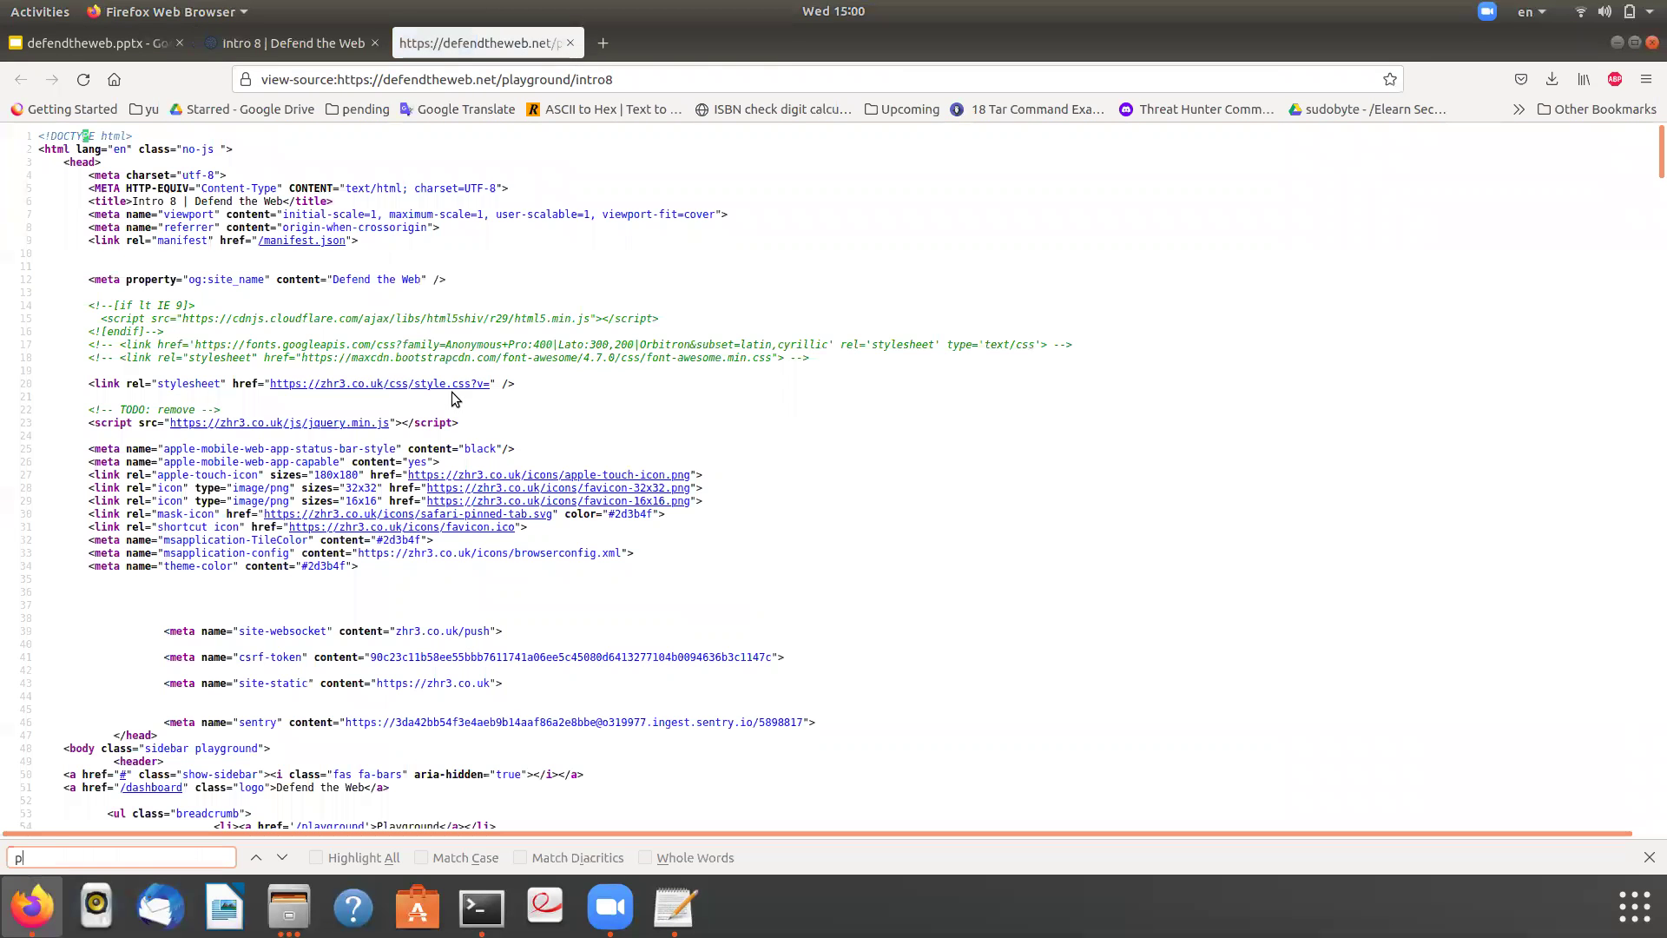
type("assword")
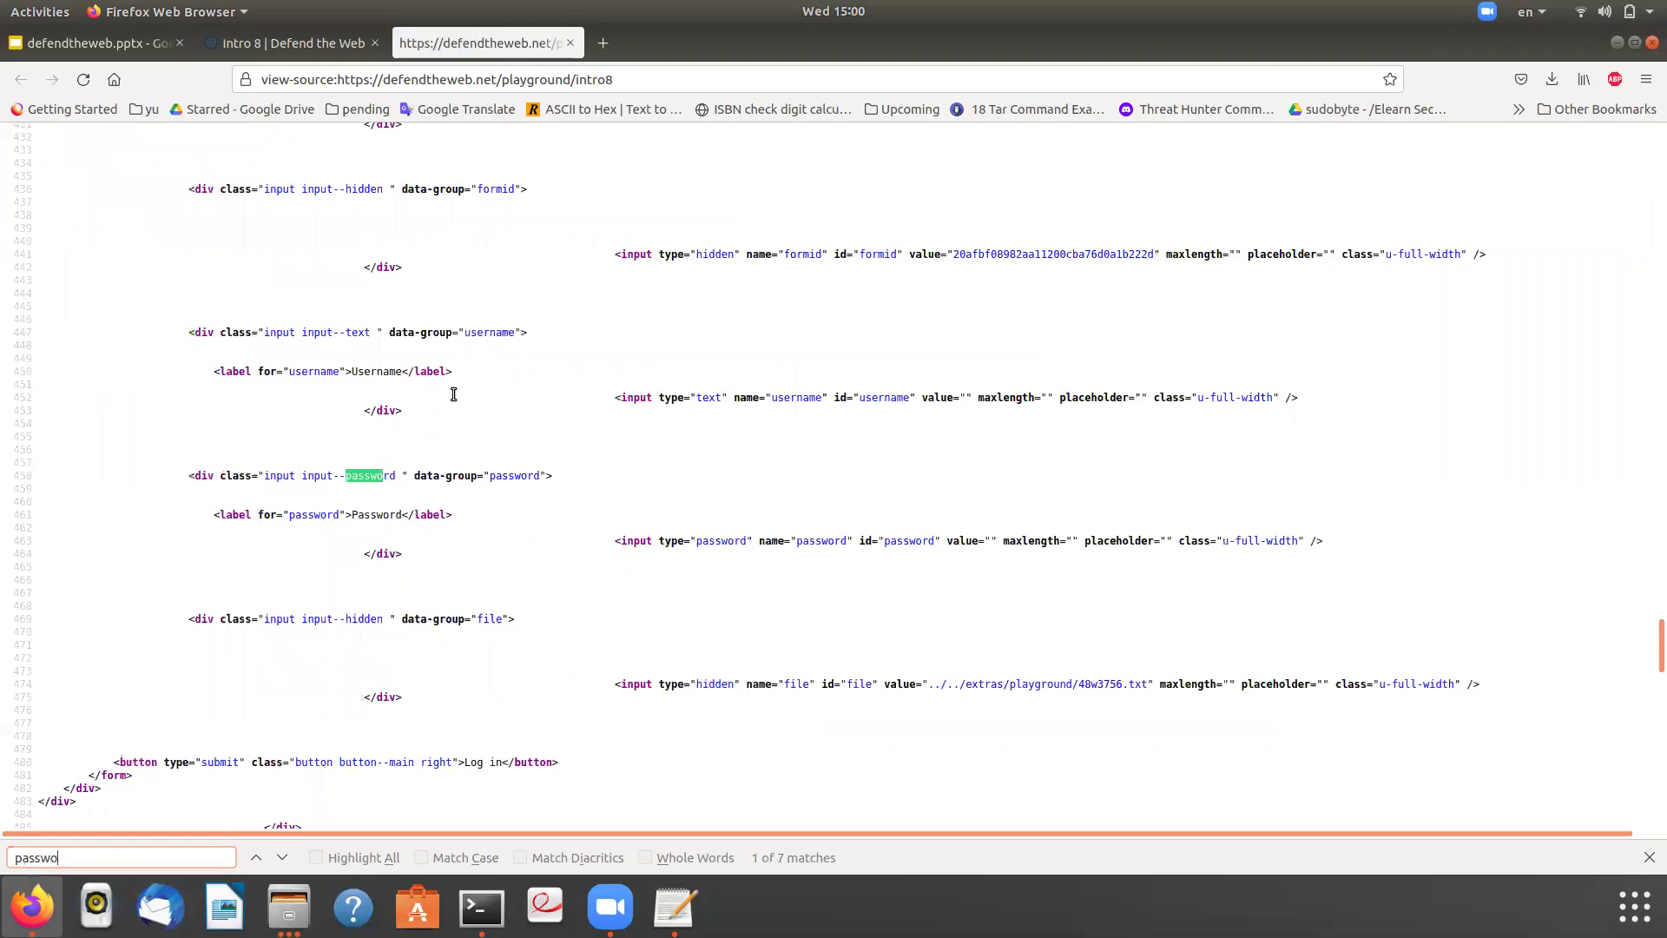
key("Return")
key("Return")
key("Return")
key("Return")
key("Return")
key("Return")
left_click_drag(1147, 683, 927, 684)
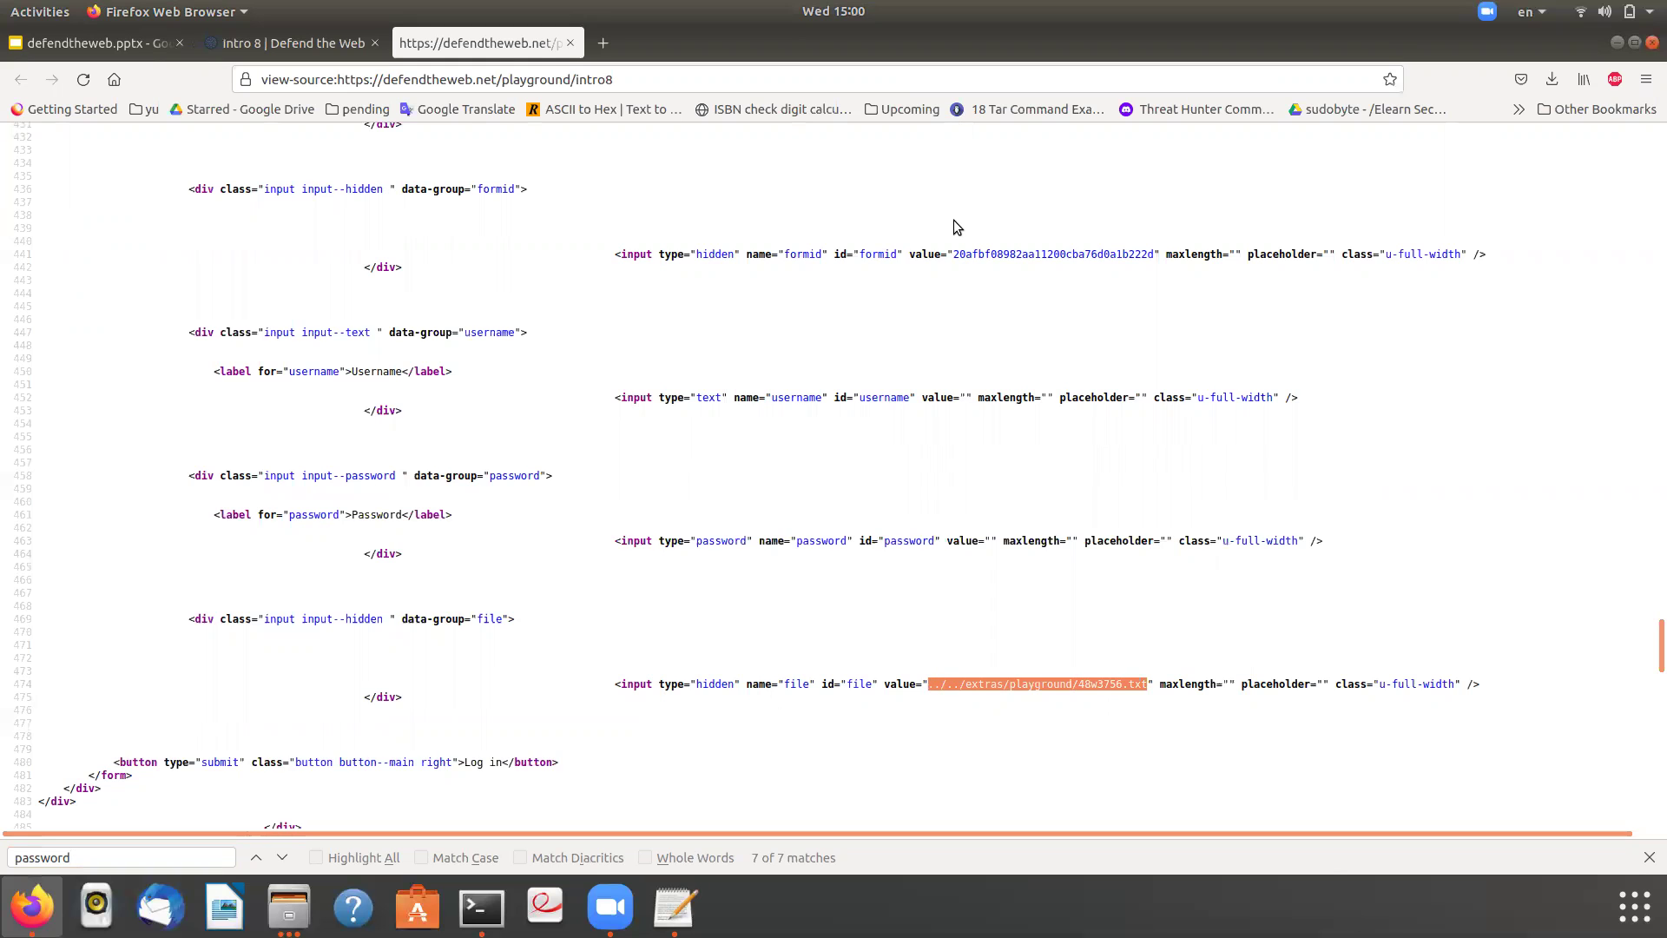
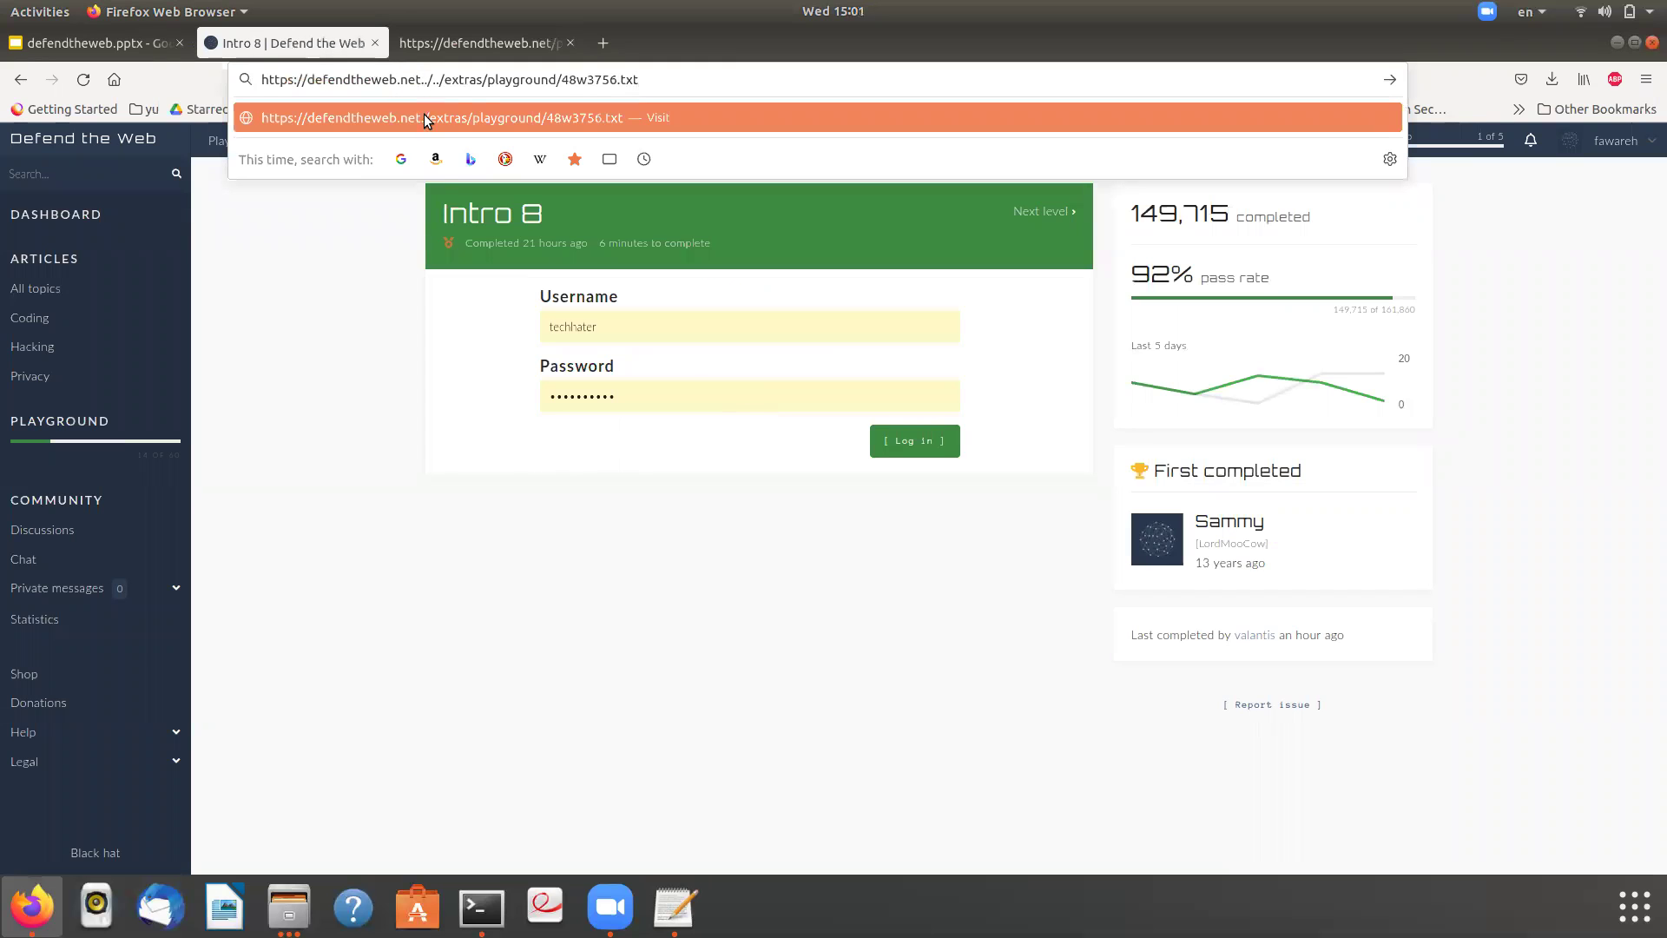
- Load defendtheweb.net/../../extras/playground/48w3756.txt, the file with two binary lines
type("/.")
key("Return")
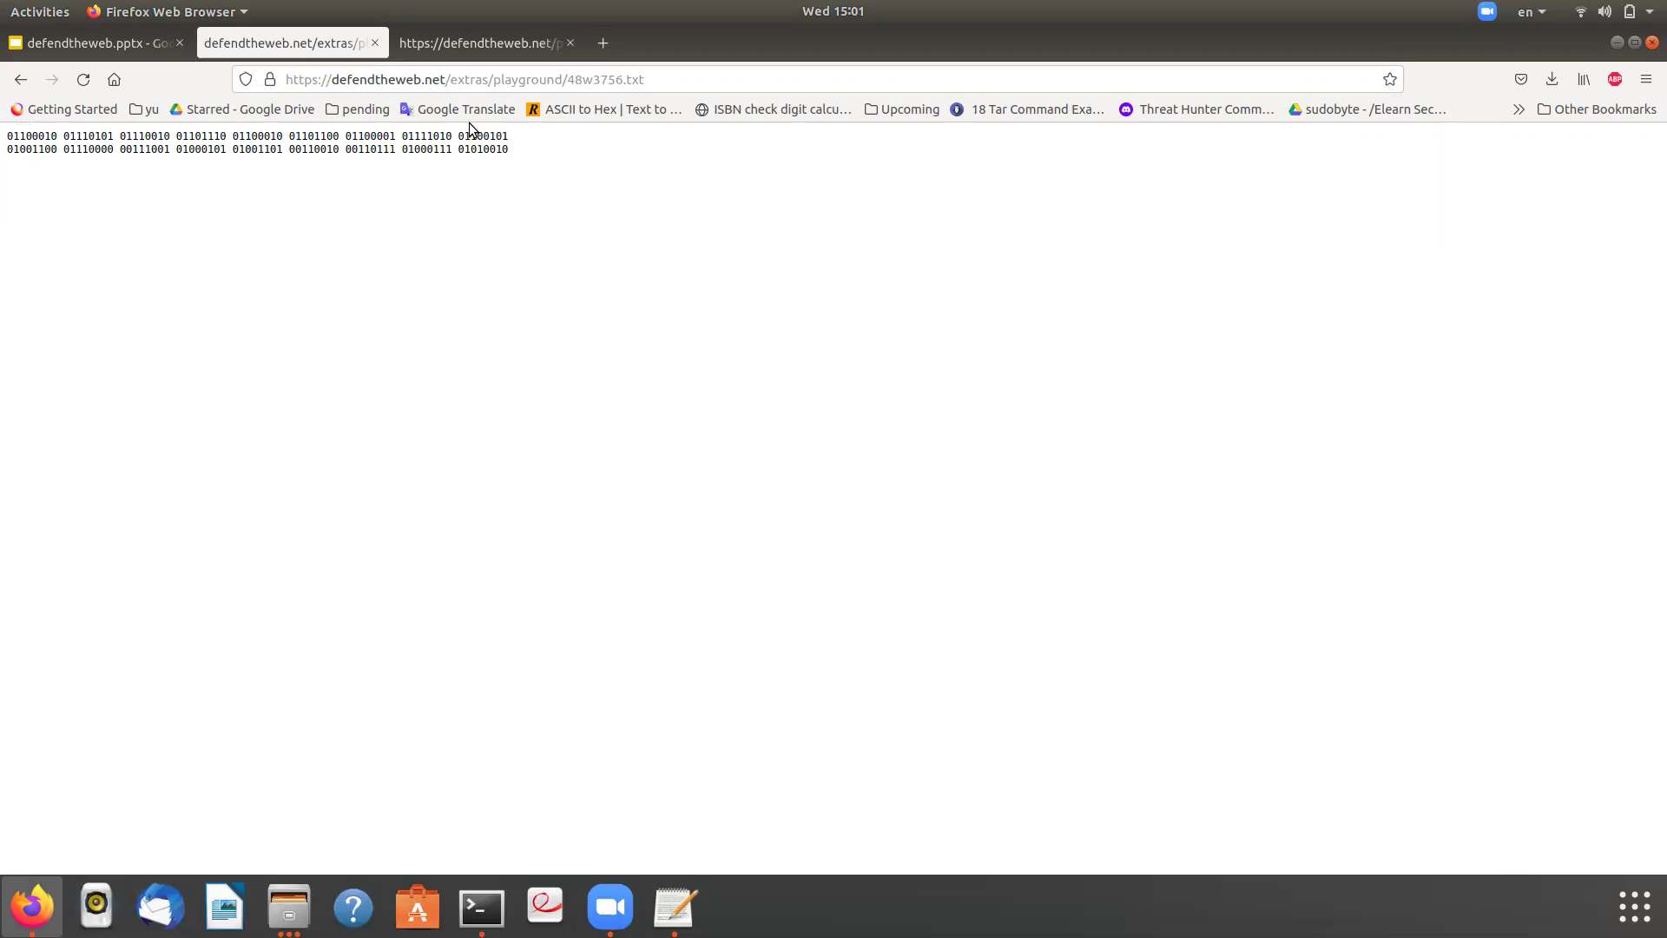
- In a new tab, search Google for asciitohex and briefly open the RapidTables converter
left_click(603, 42)
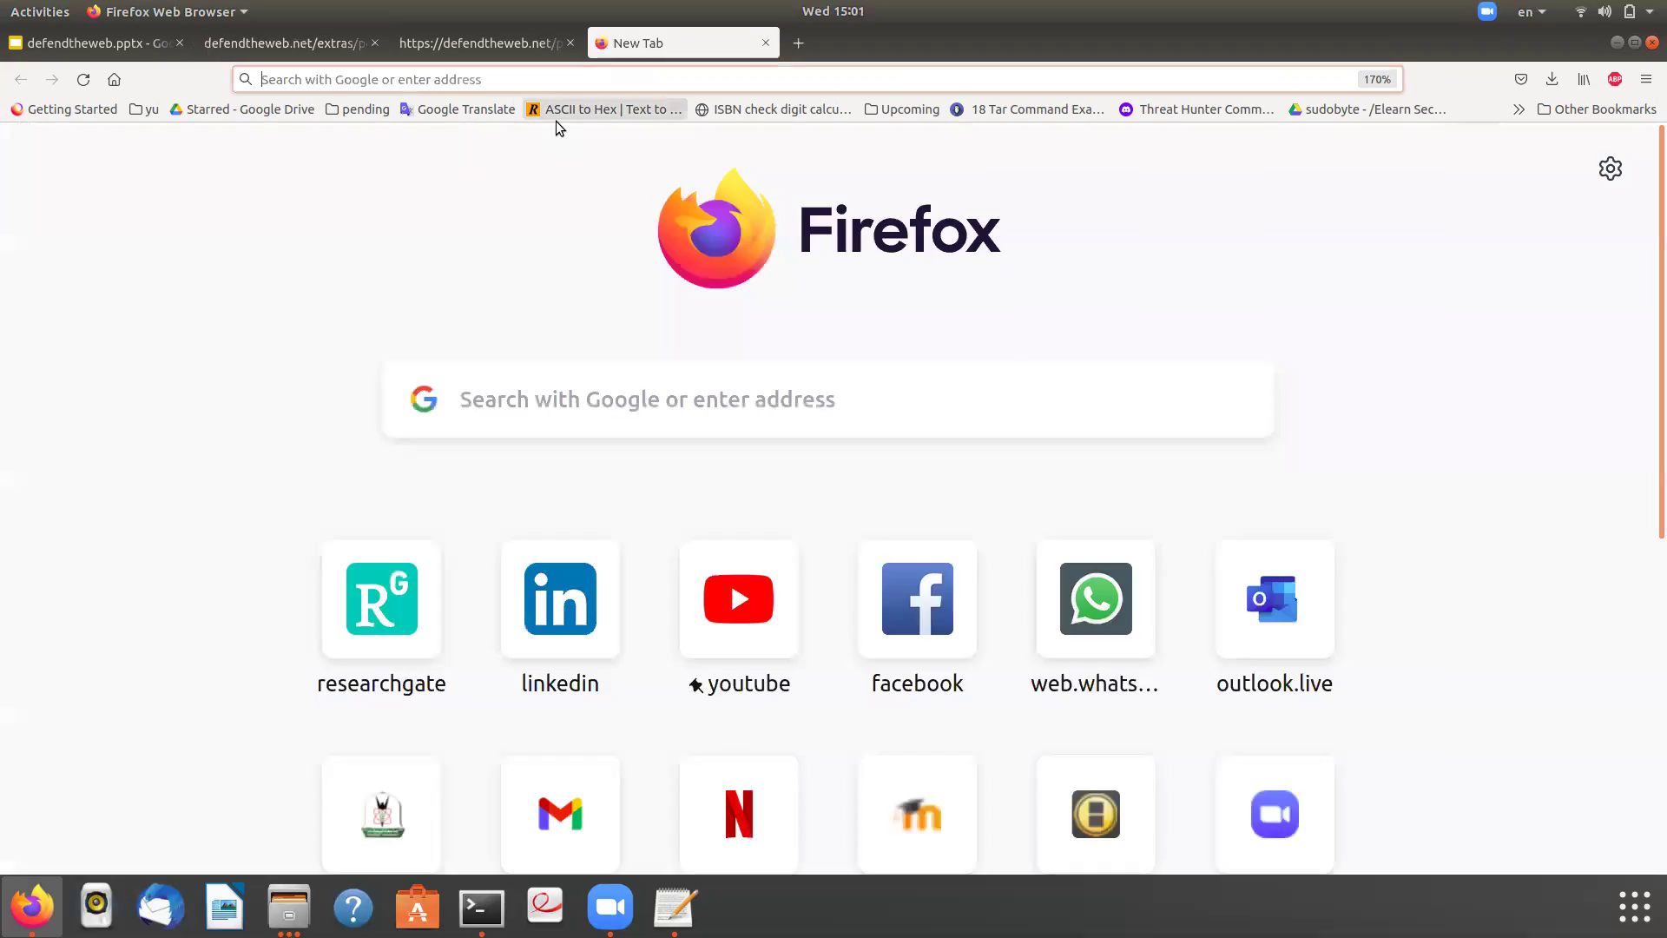
left_click(551, 76)
type("a")
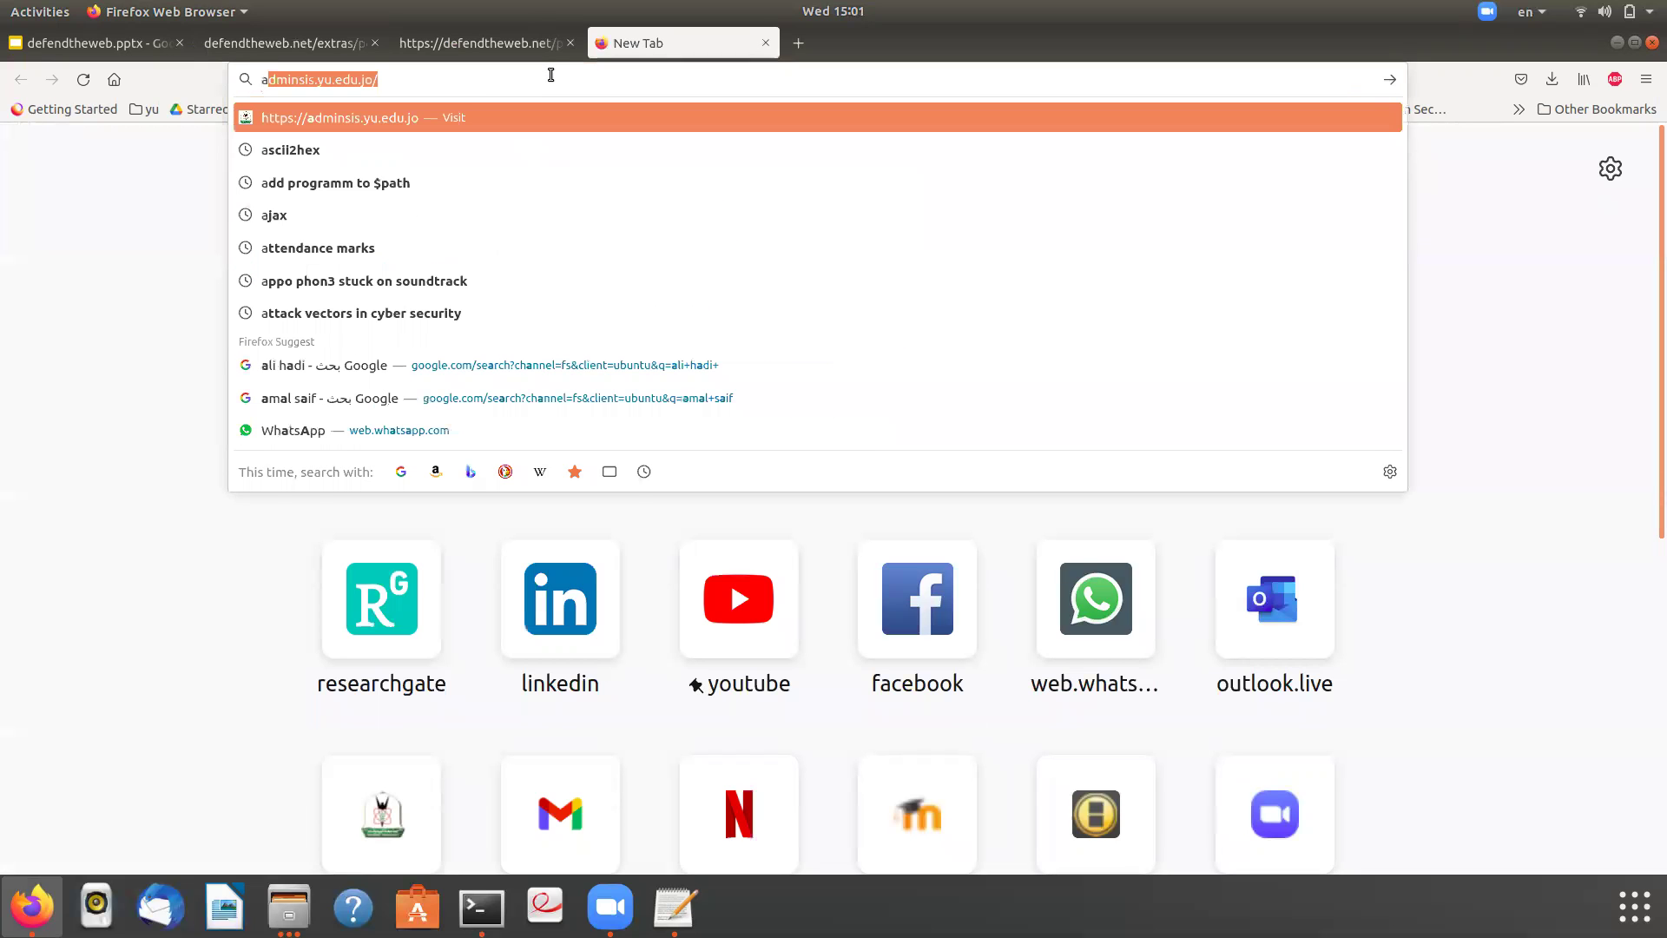
type("sc")
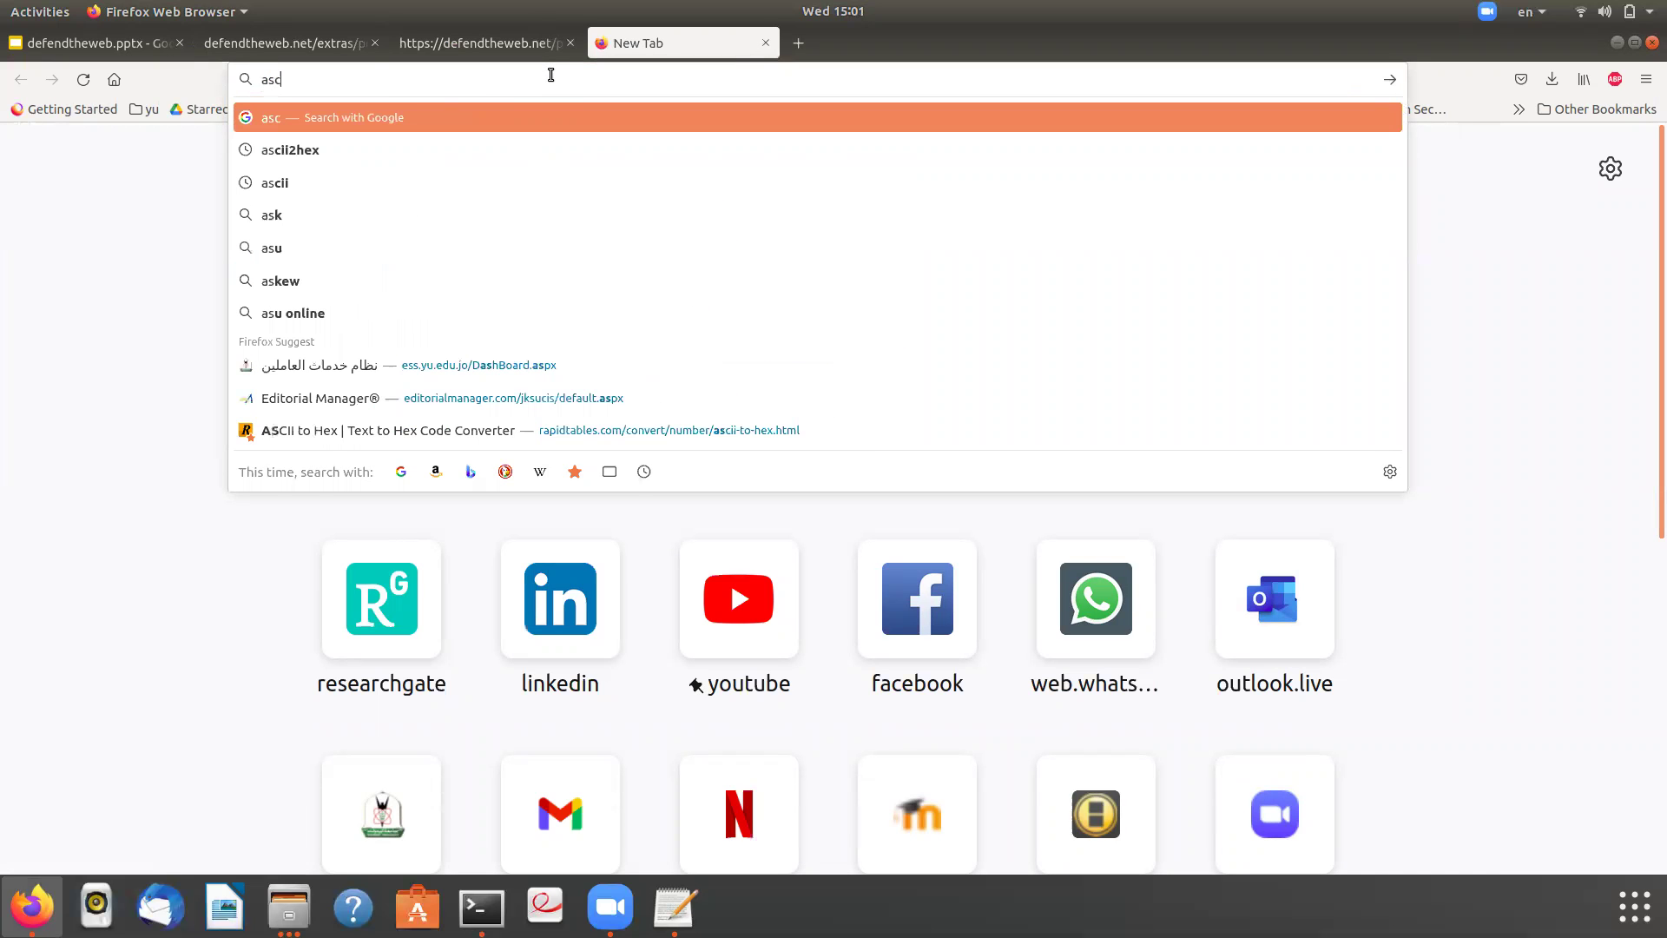
type("ii")
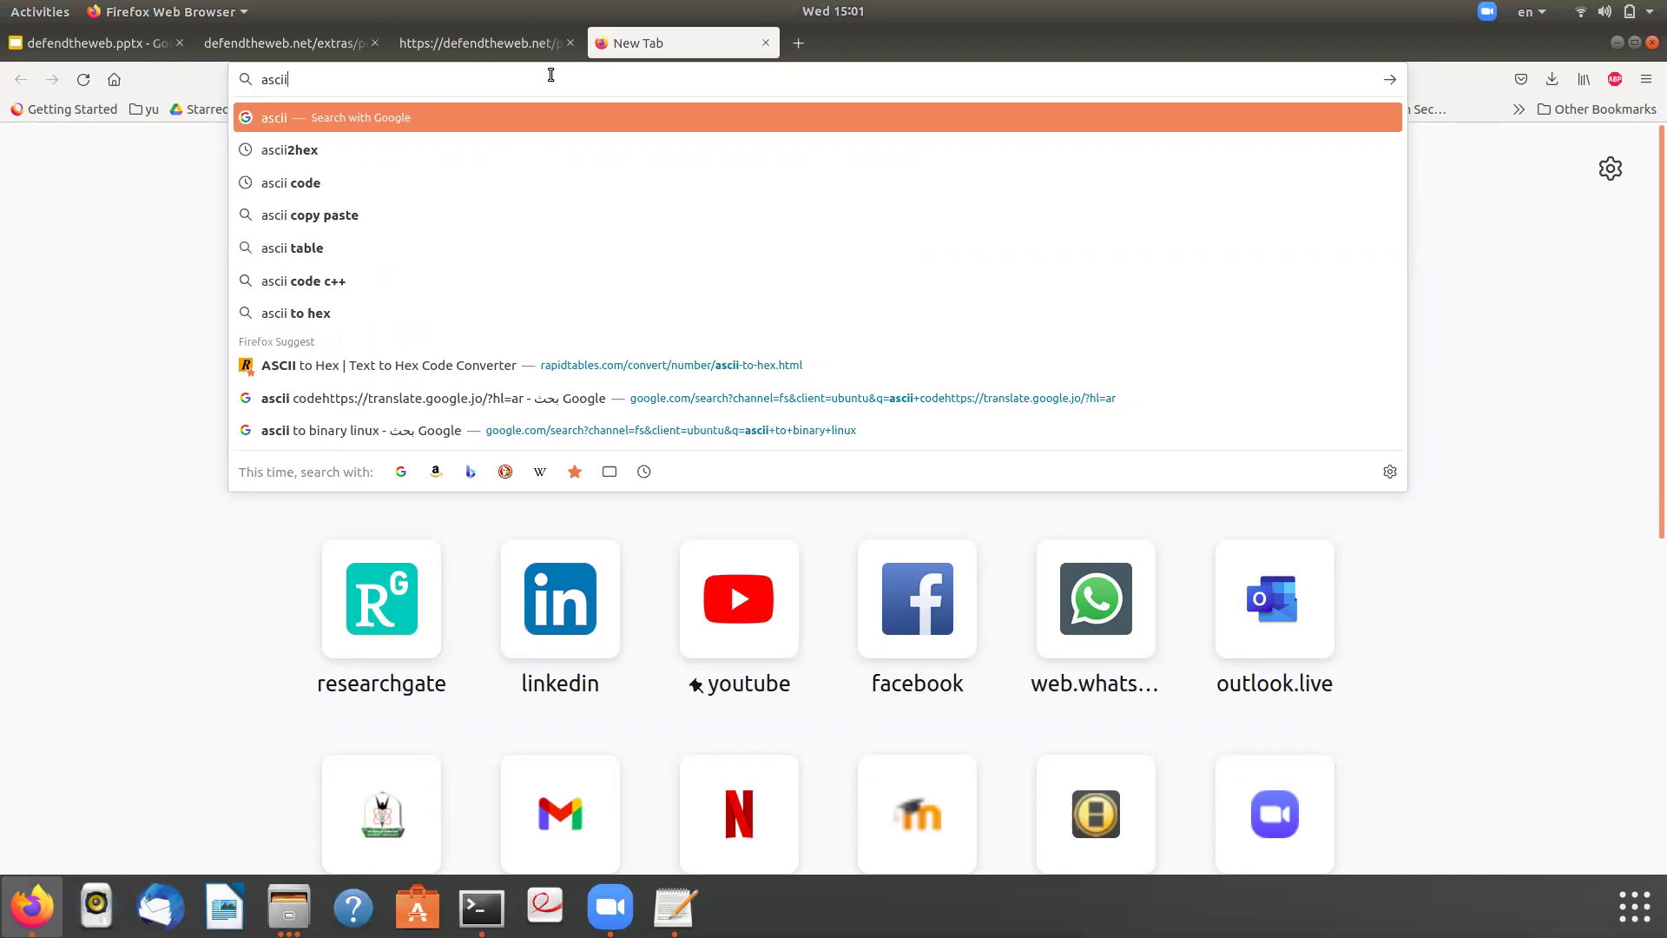
type("t")
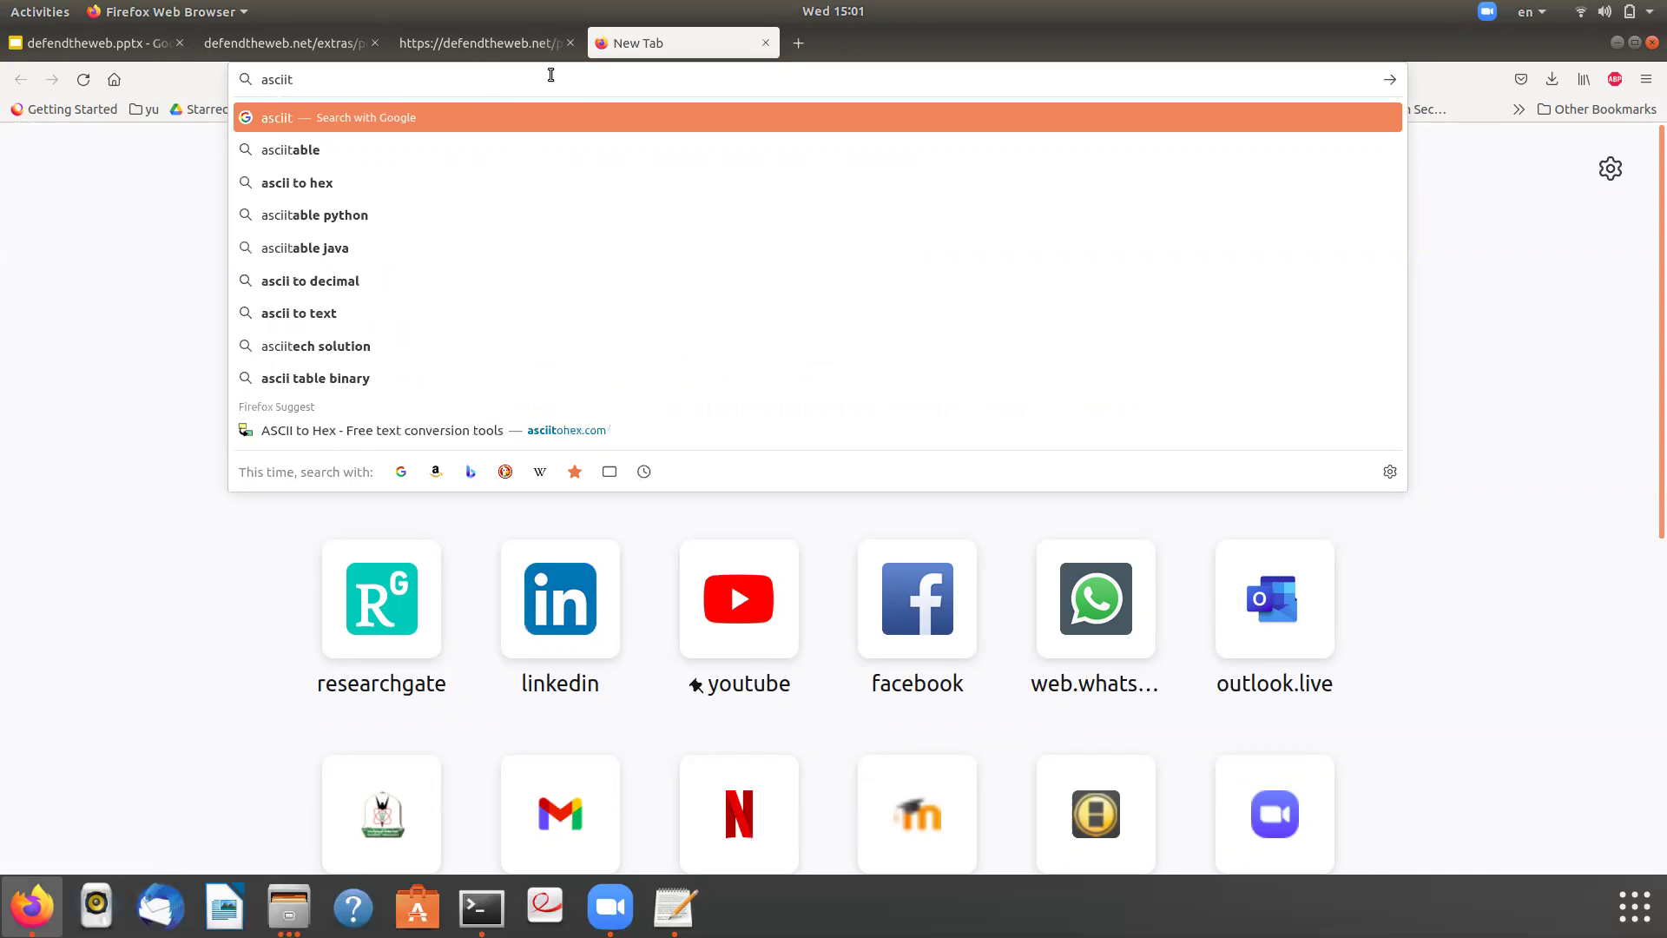
type("ohex")
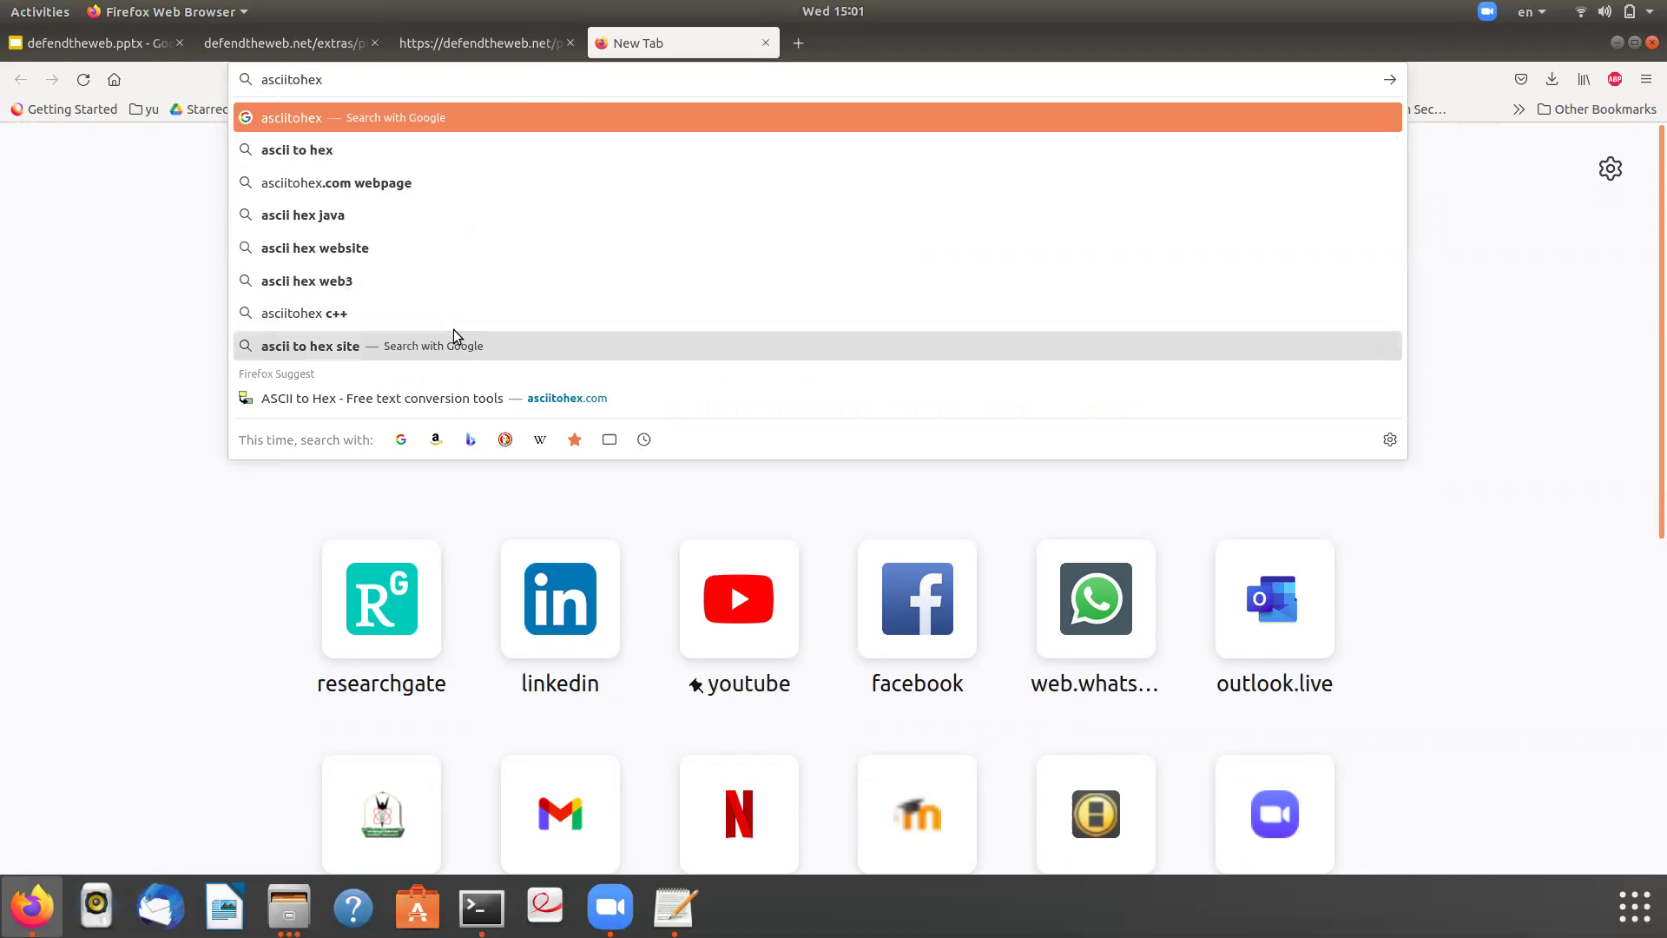
left_click(429, 116)
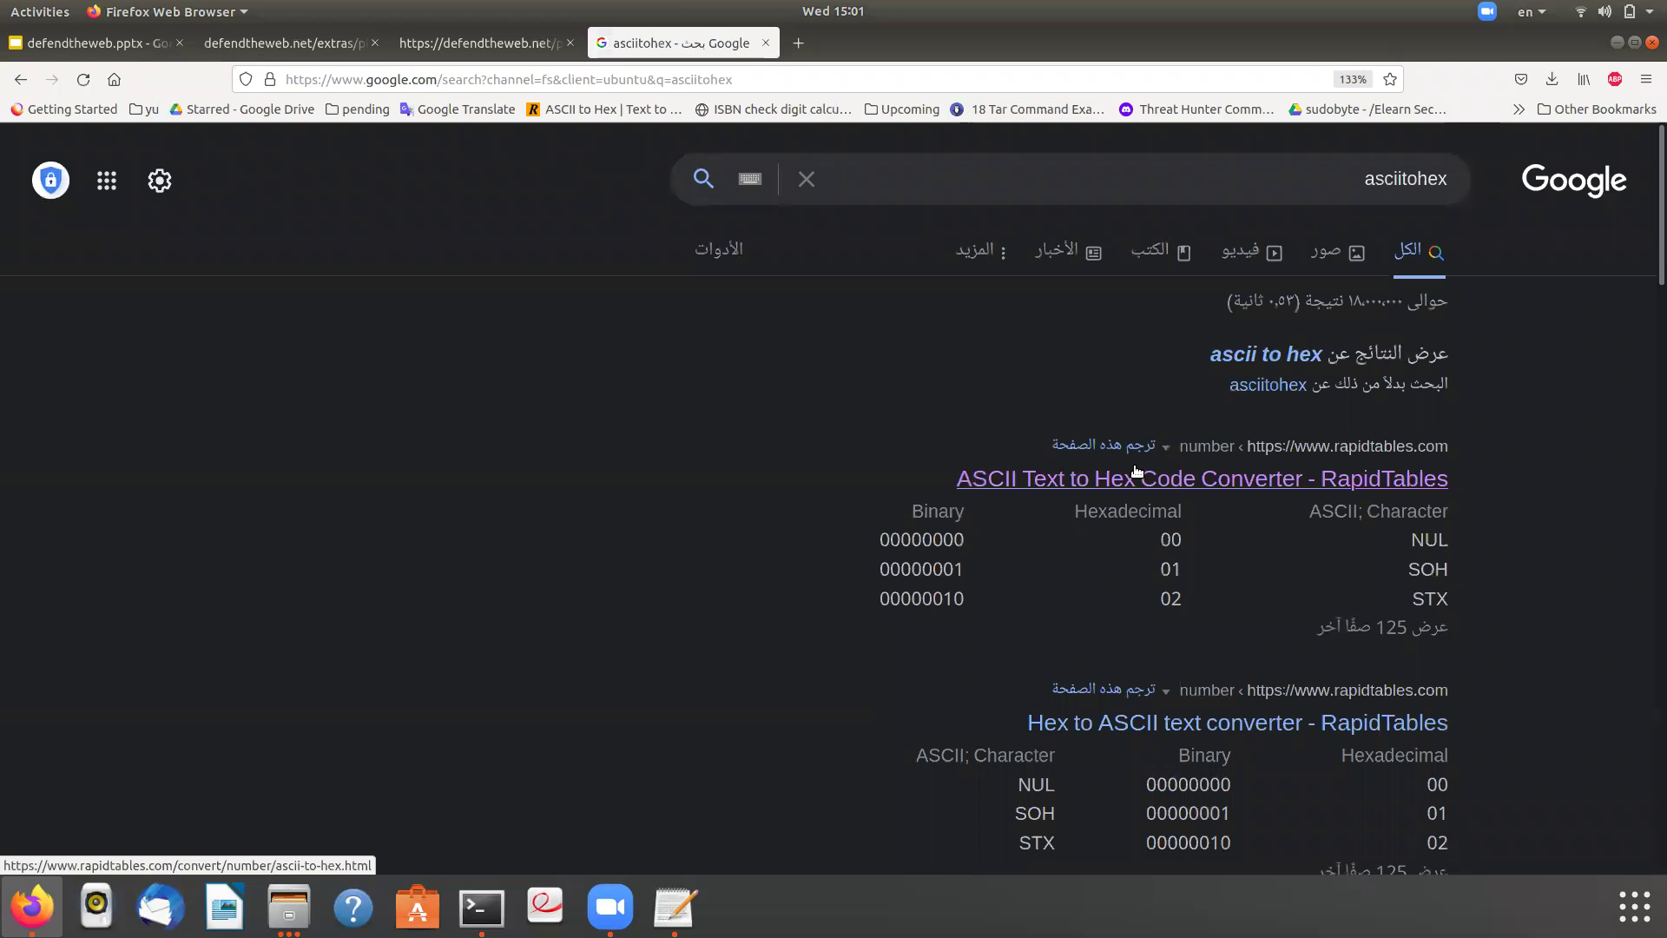
left_click(1128, 479)
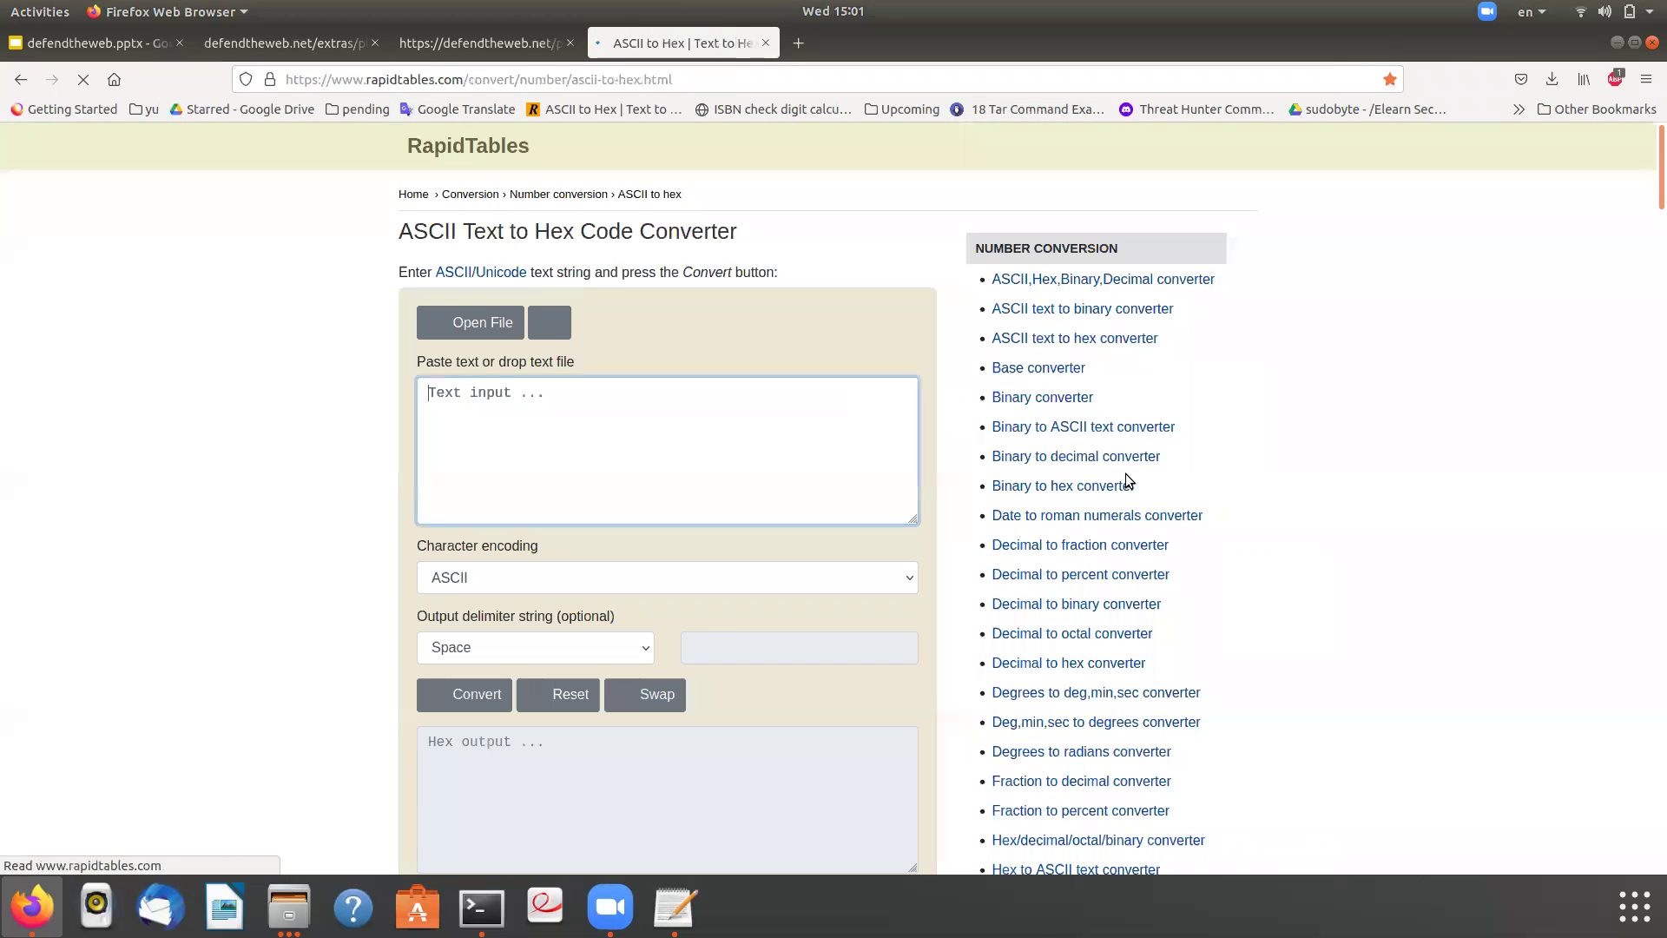
left_click(20, 79)
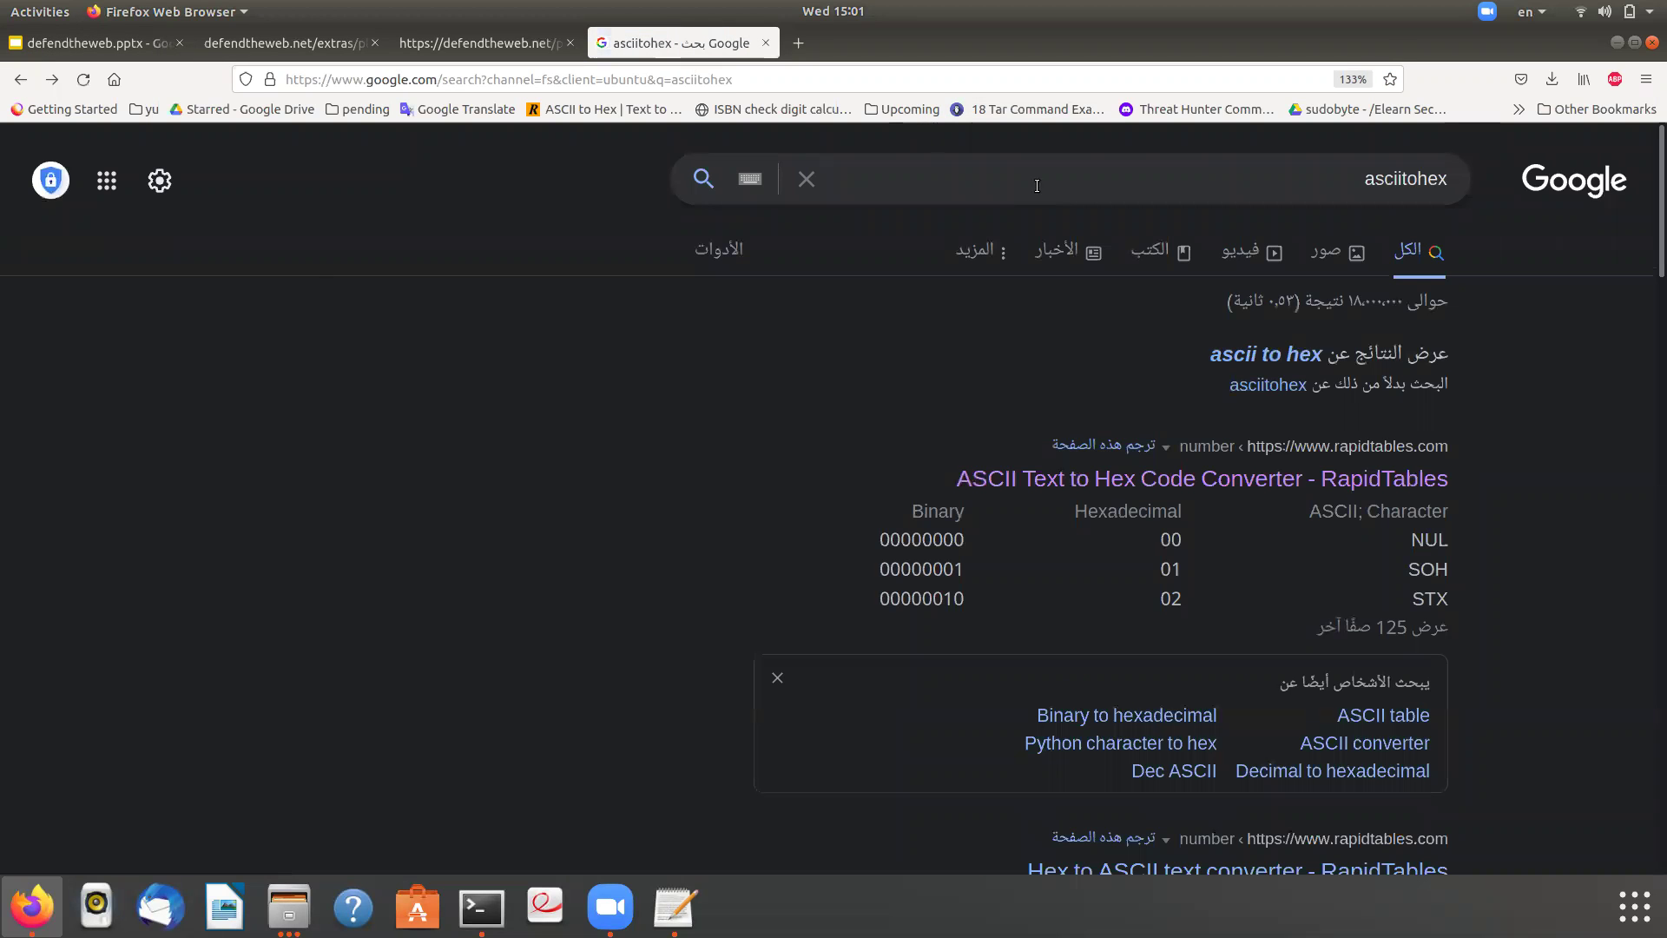
- Search asciitohex again and open the asciitohex.com conversion site from the suggestions
left_click(1058, 177)
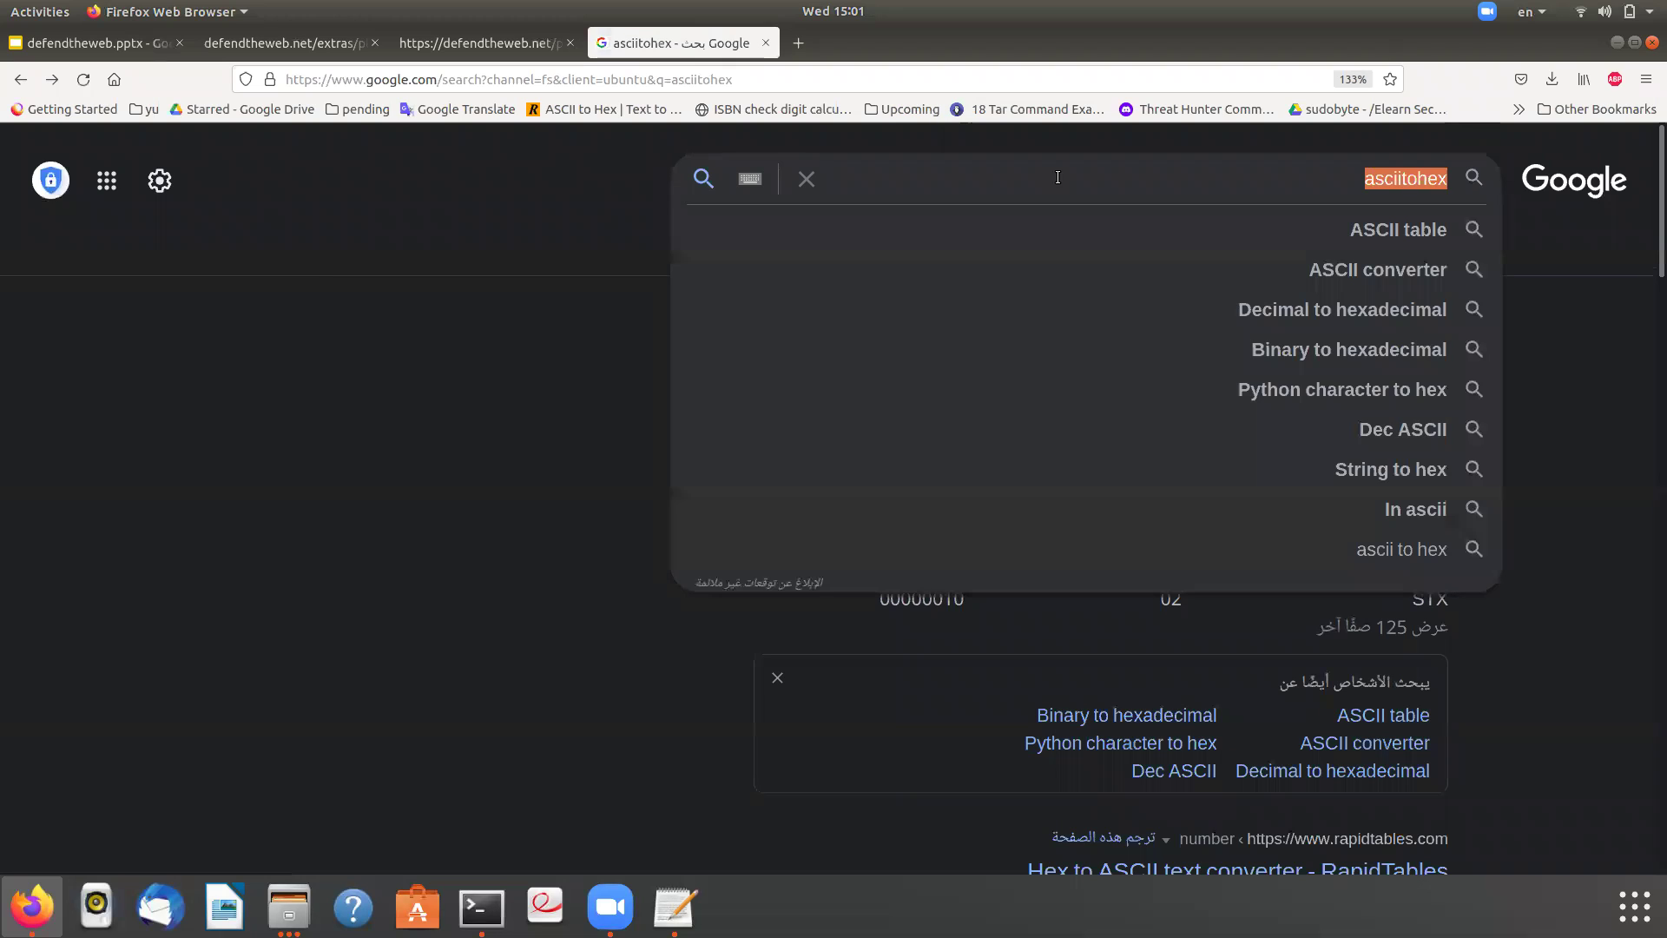
key("BackSpace")
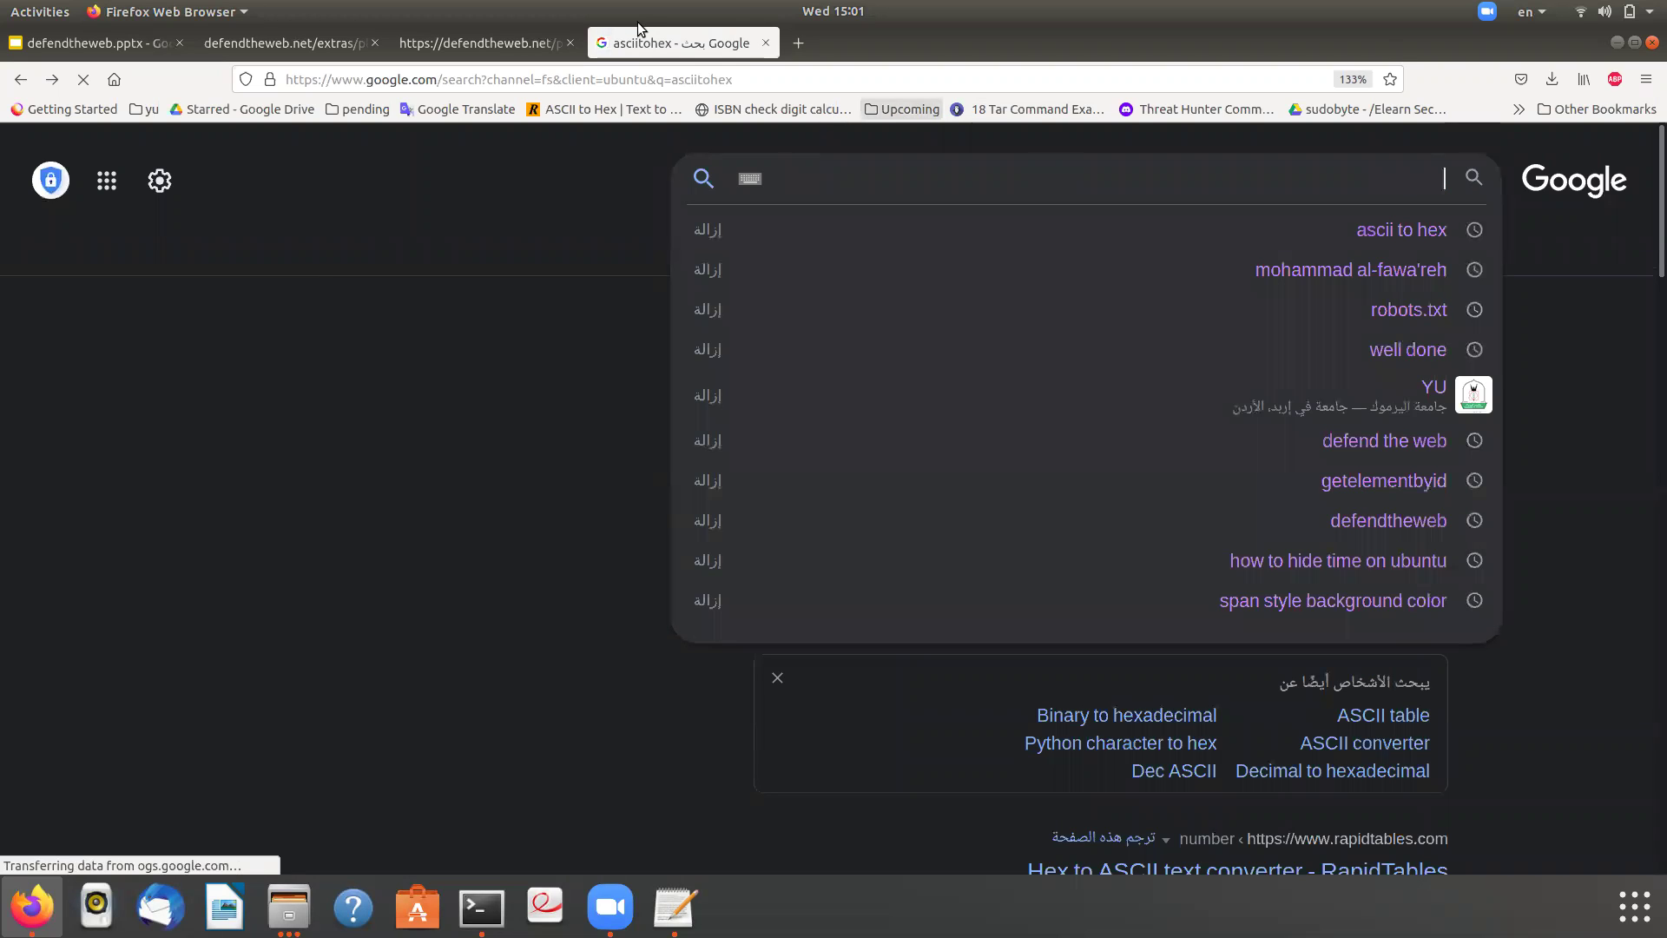
left_click(649, 87)
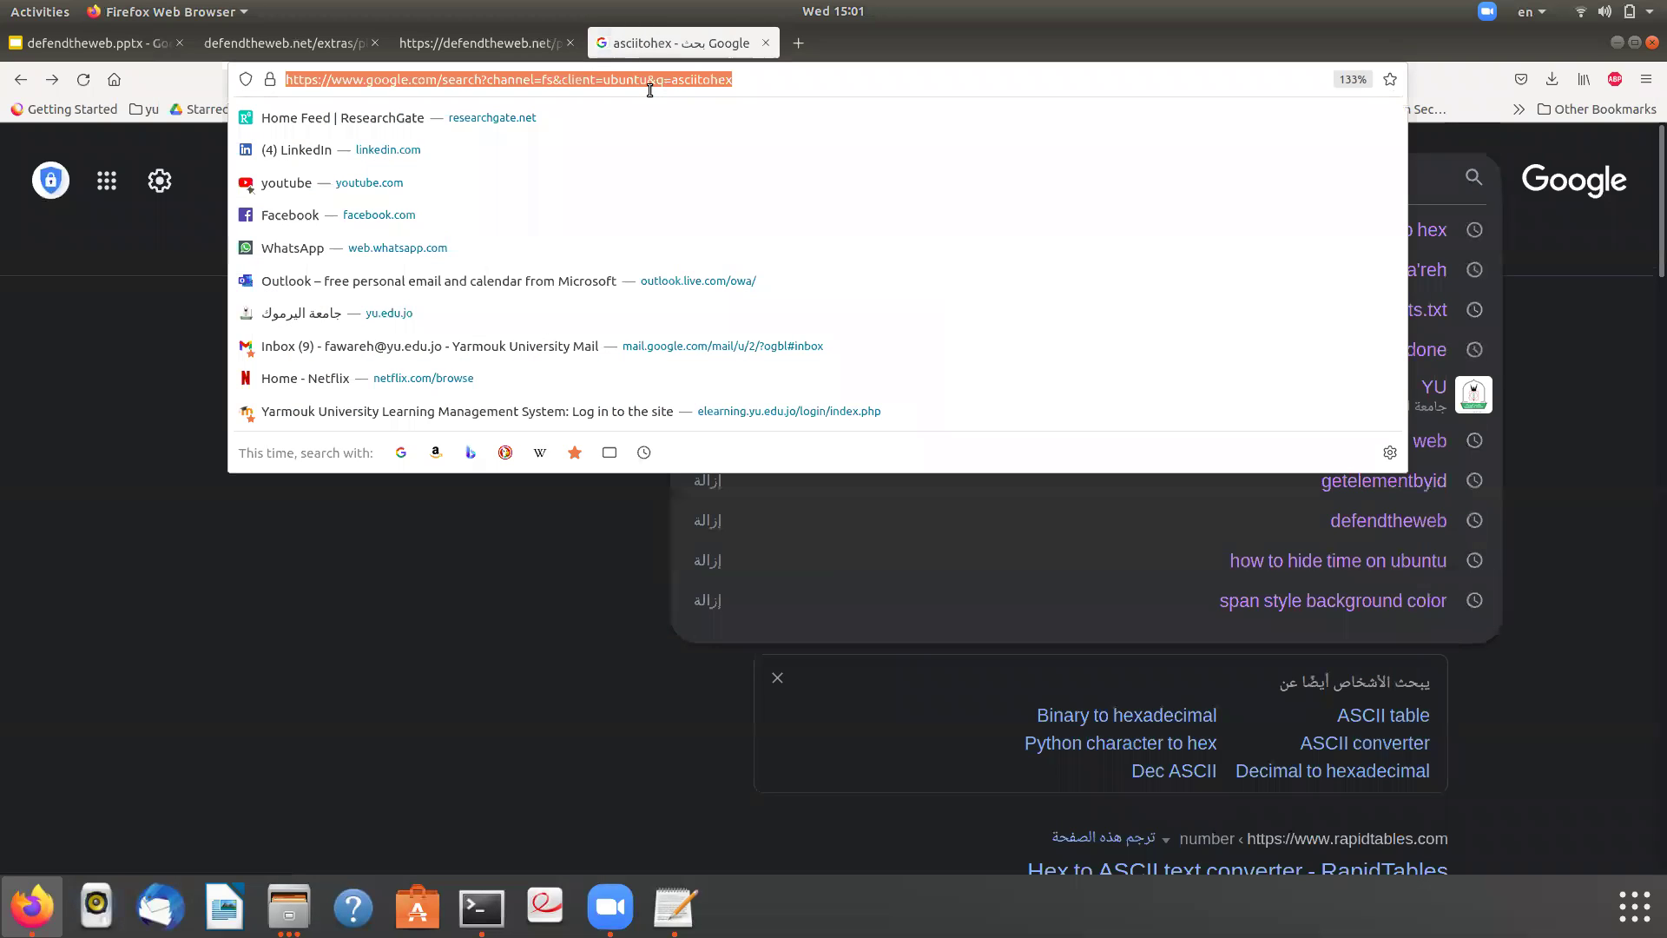
type("asciitohex")
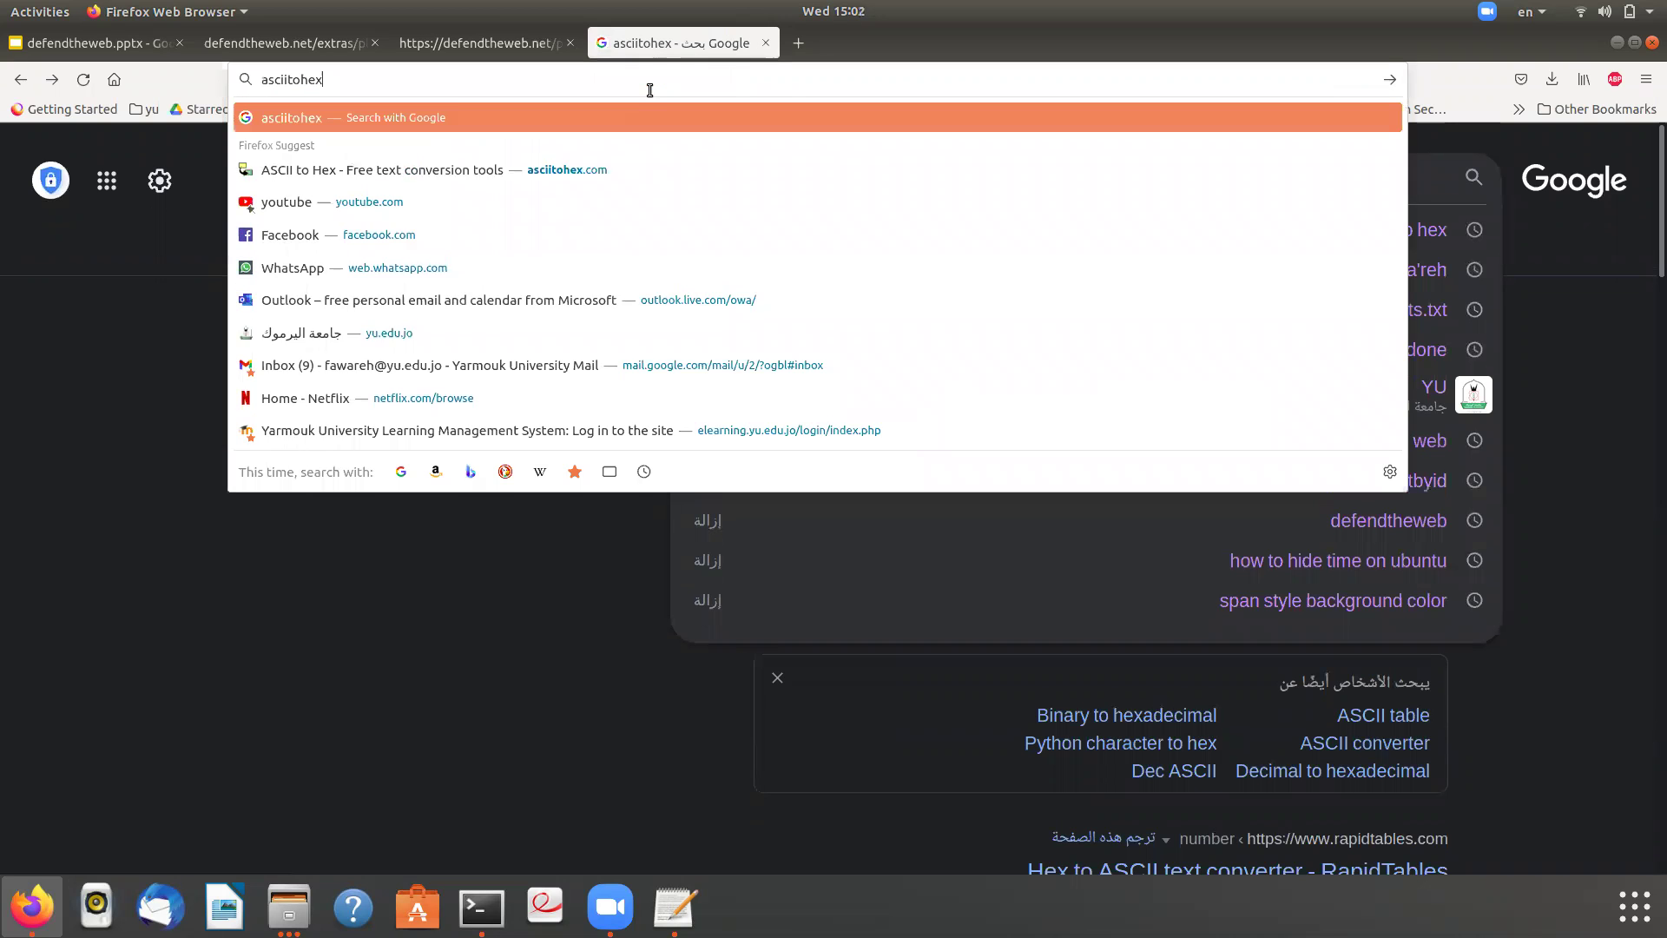
key("Return")
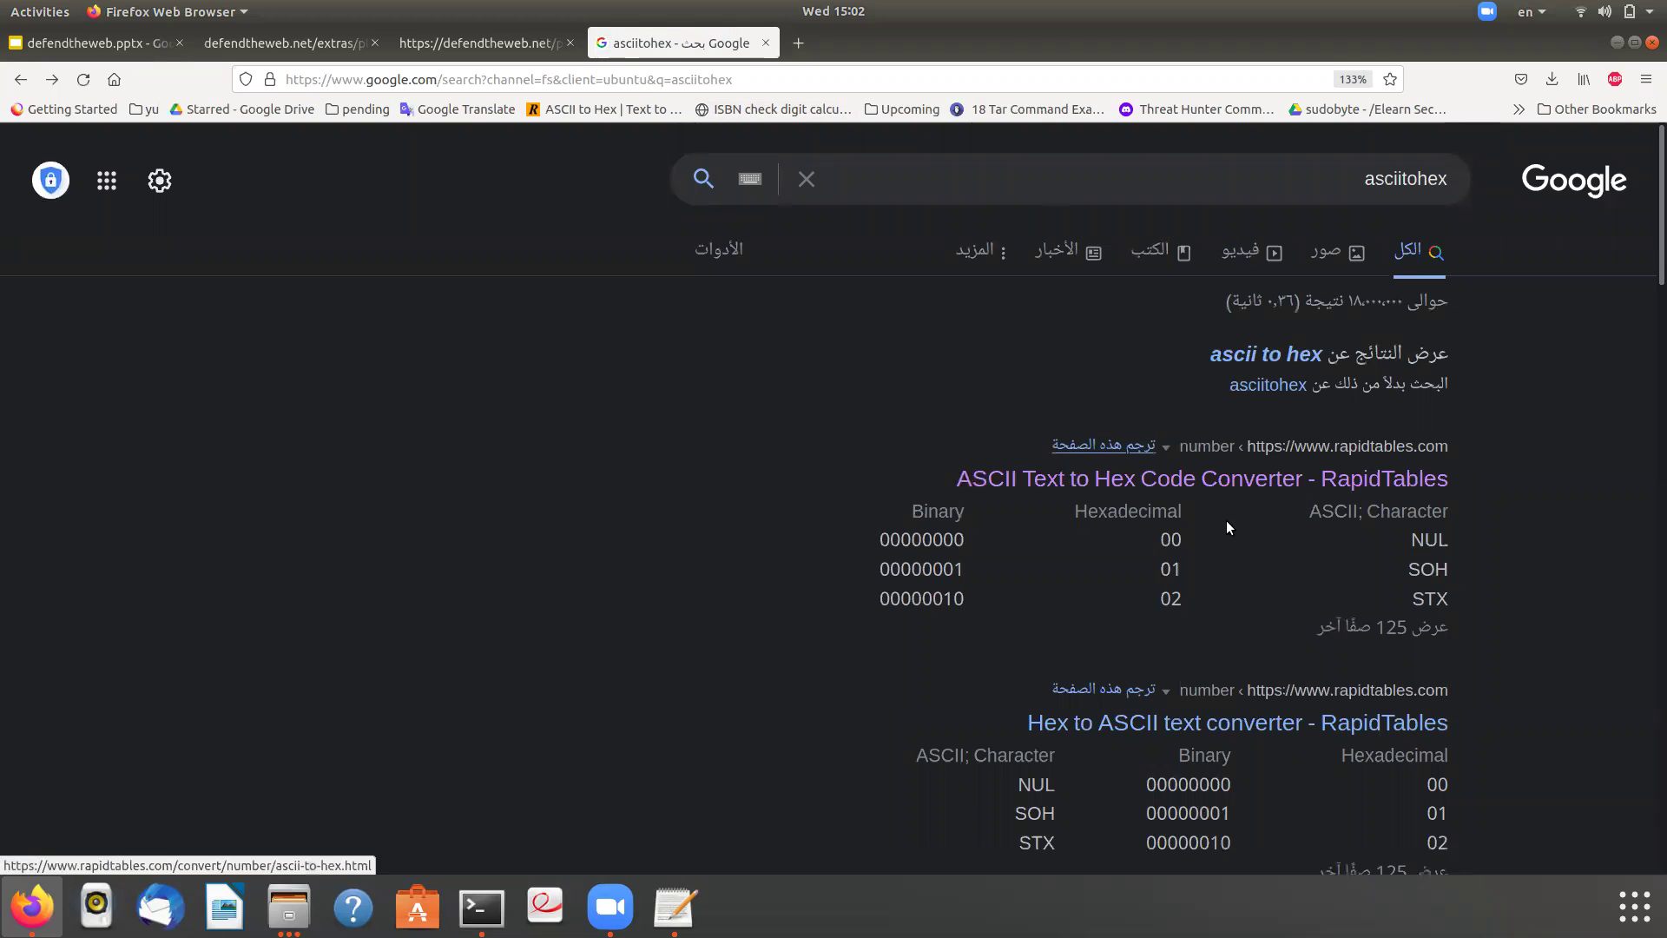
left_click(714, 85)
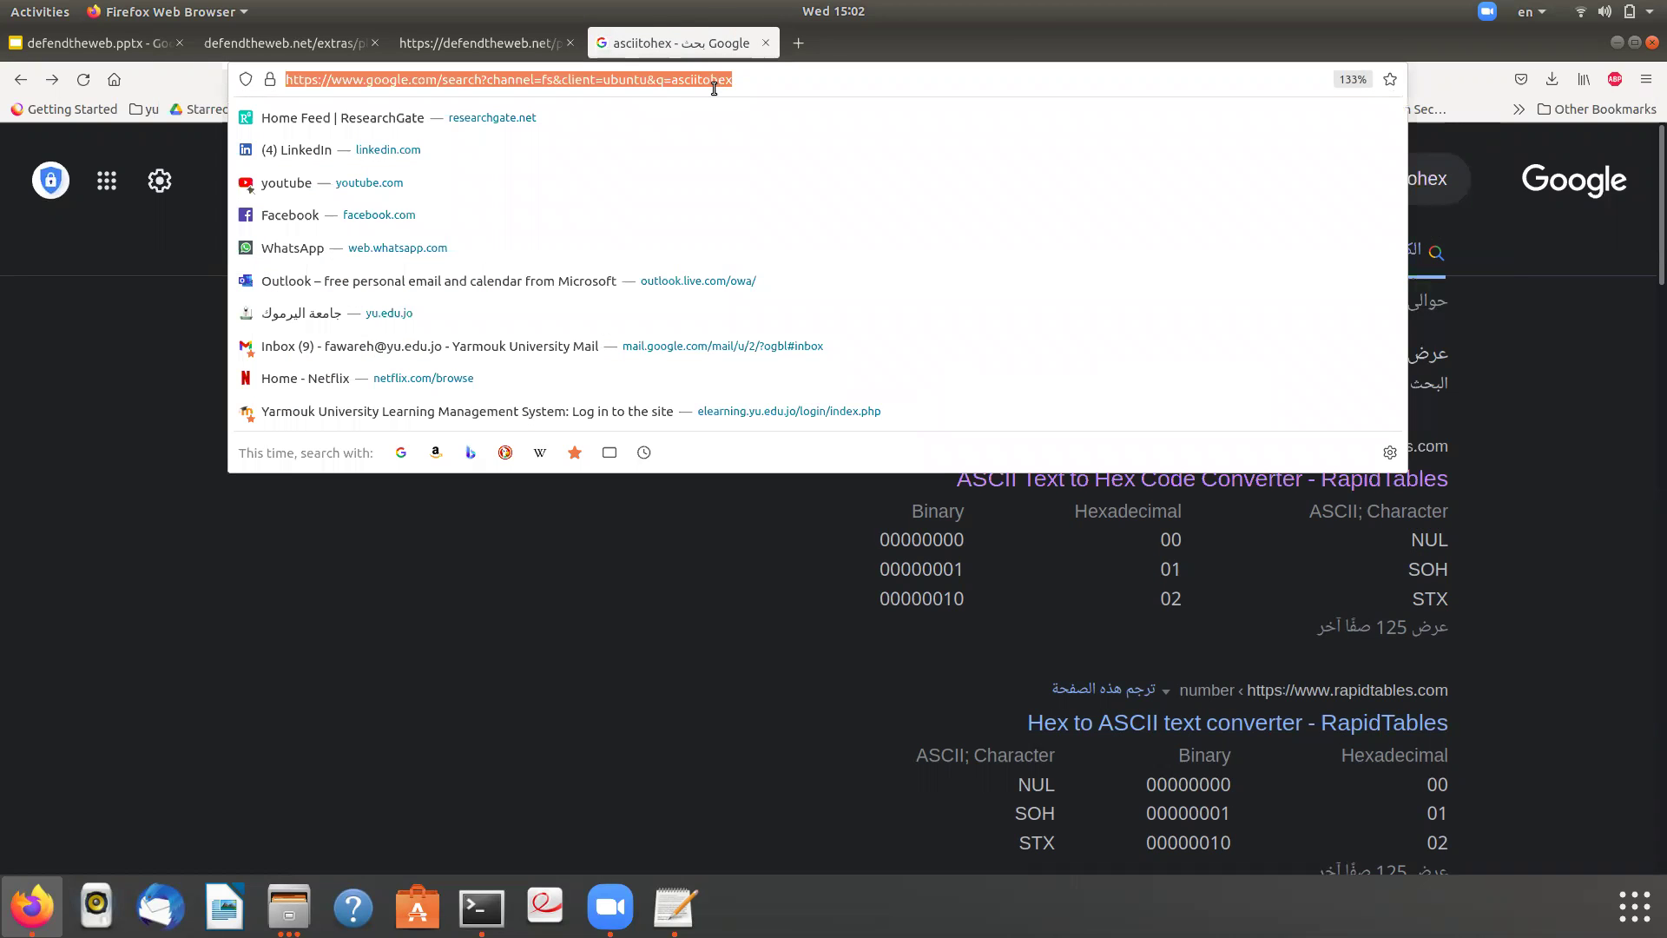
type("https:")
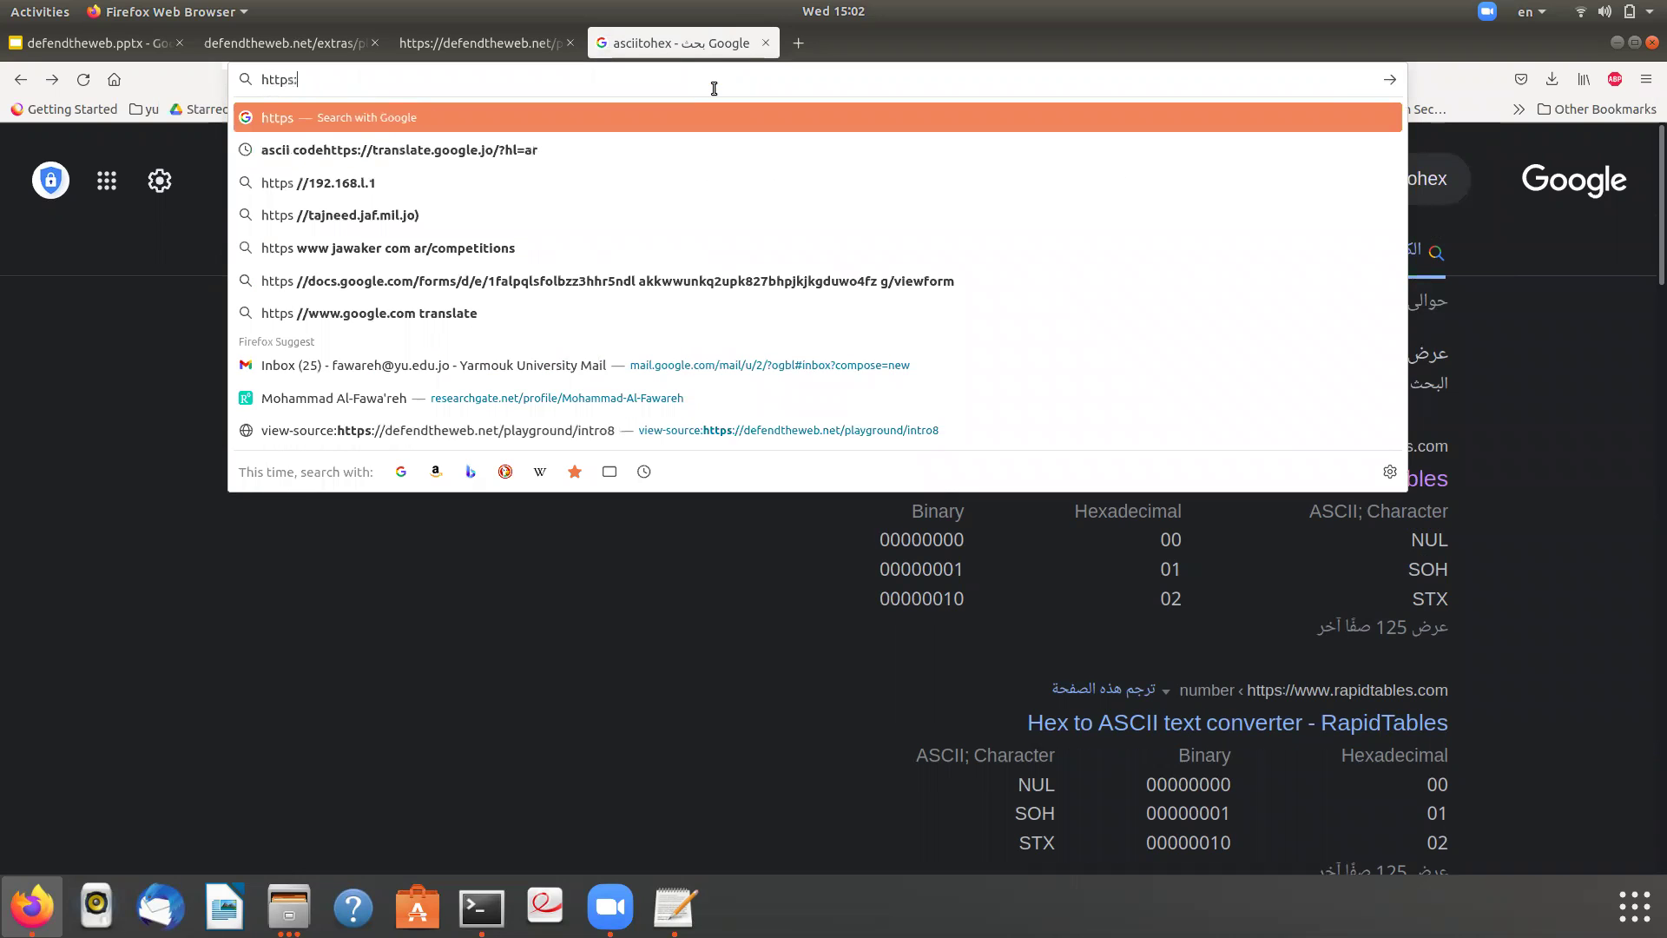
type("//as")
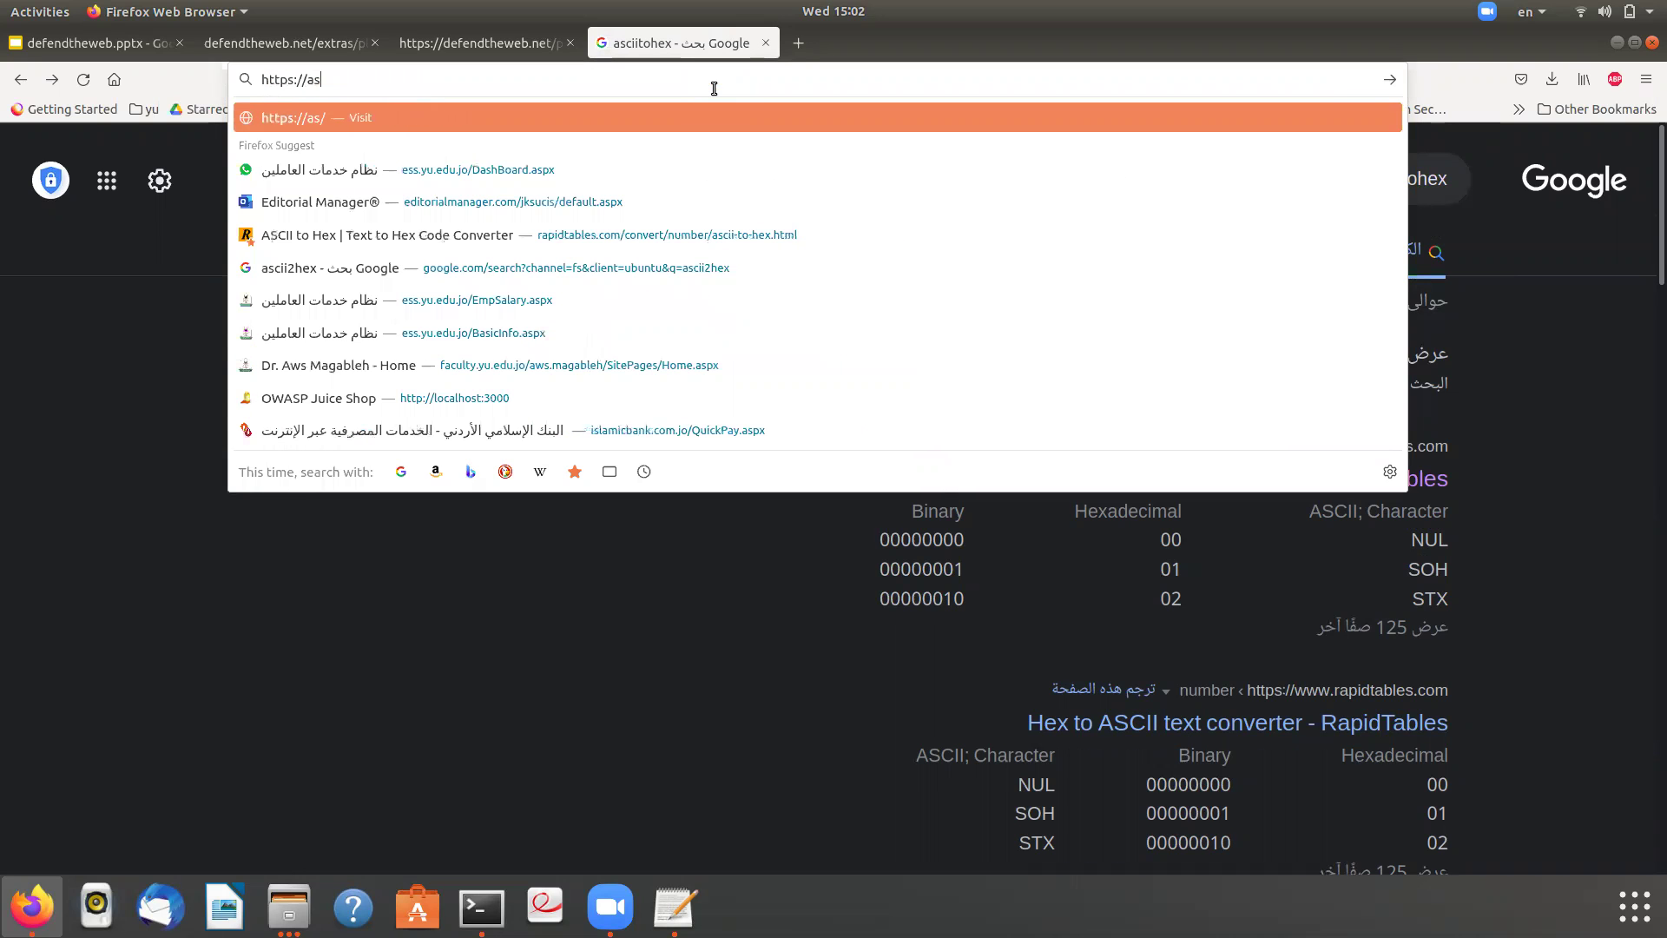
type("c")
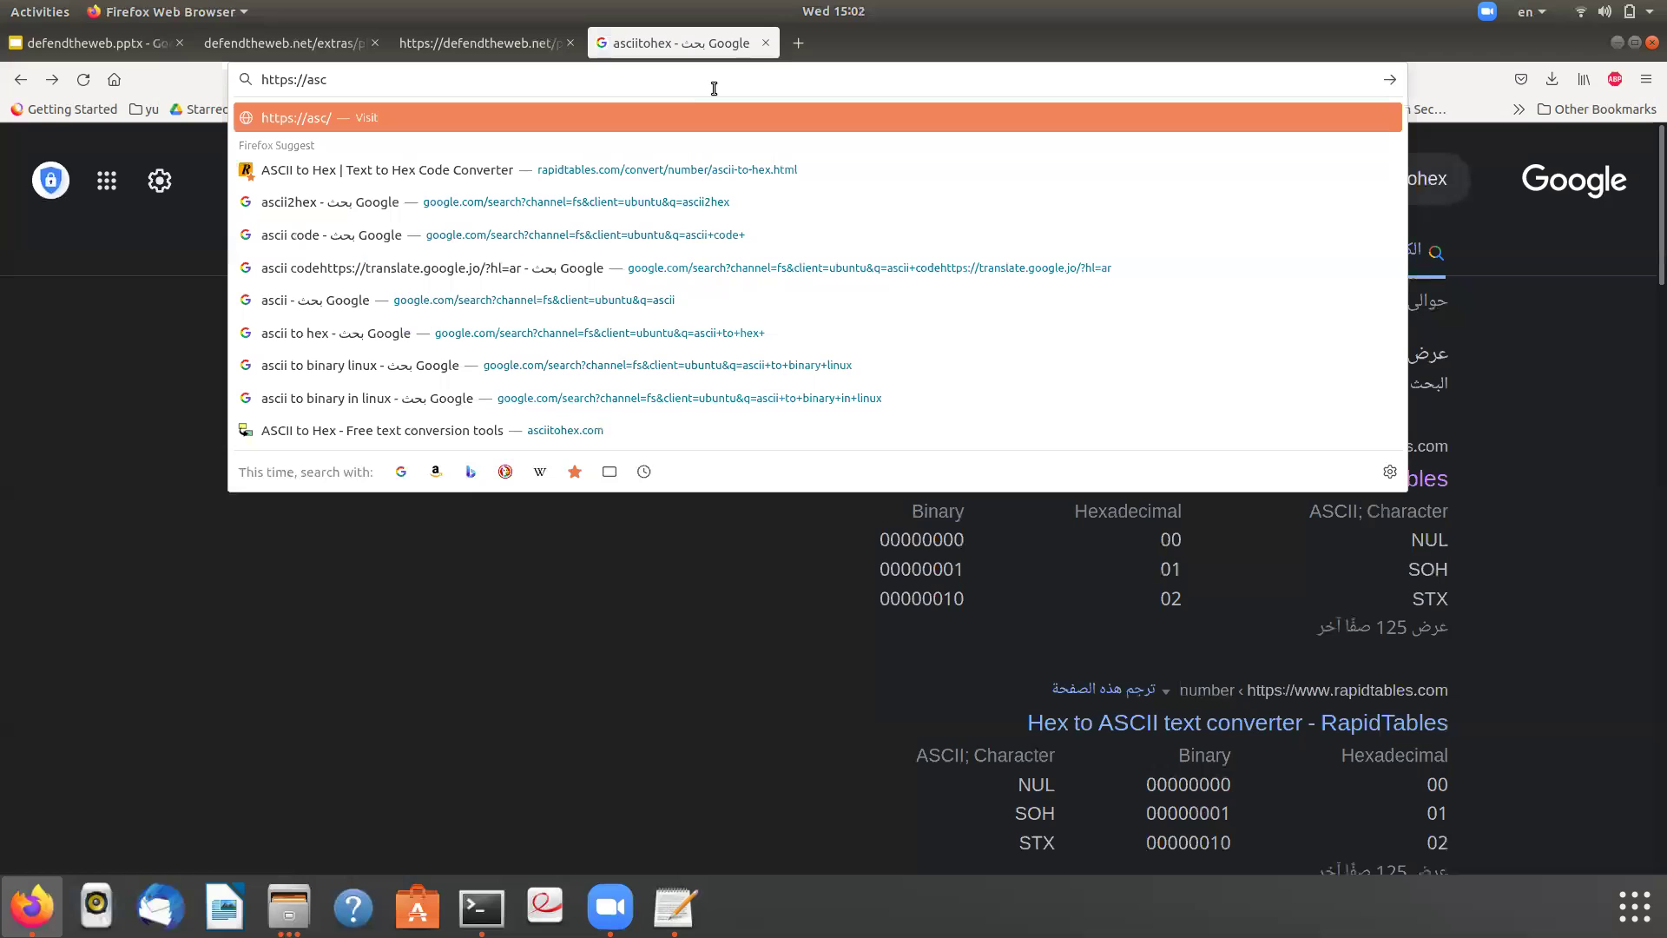
left_click(508, 420)
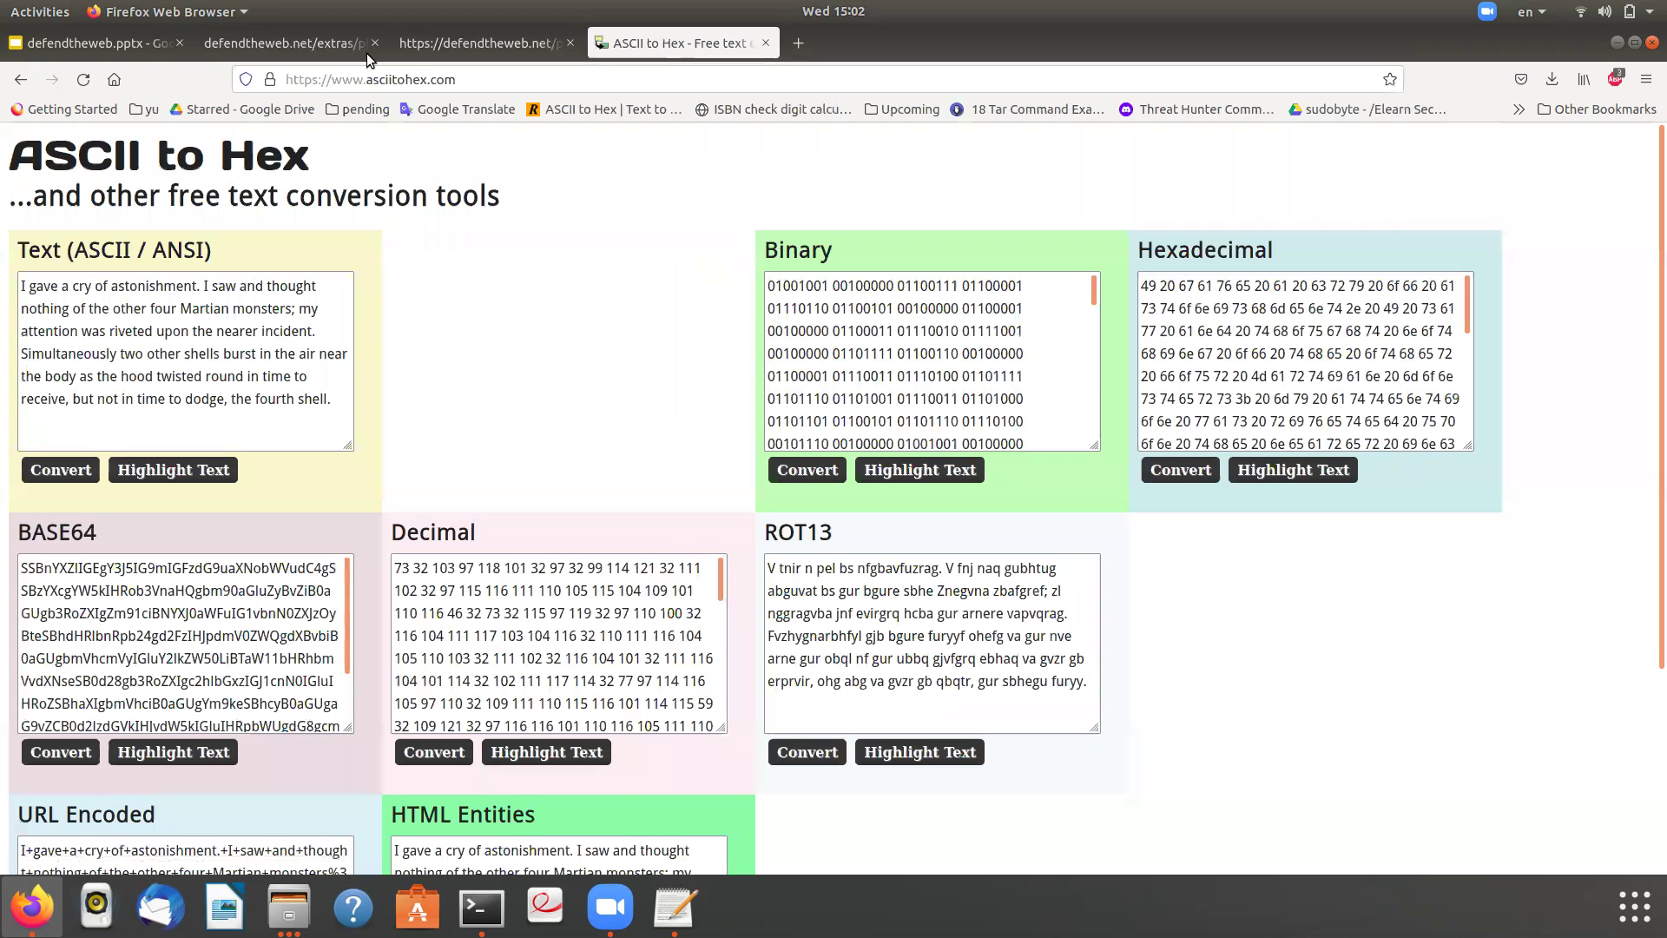
- Replace ASCII to Hex's sample Binary text with the first binary line and convert it
left_click(439, 43)
left_click(258, 43)
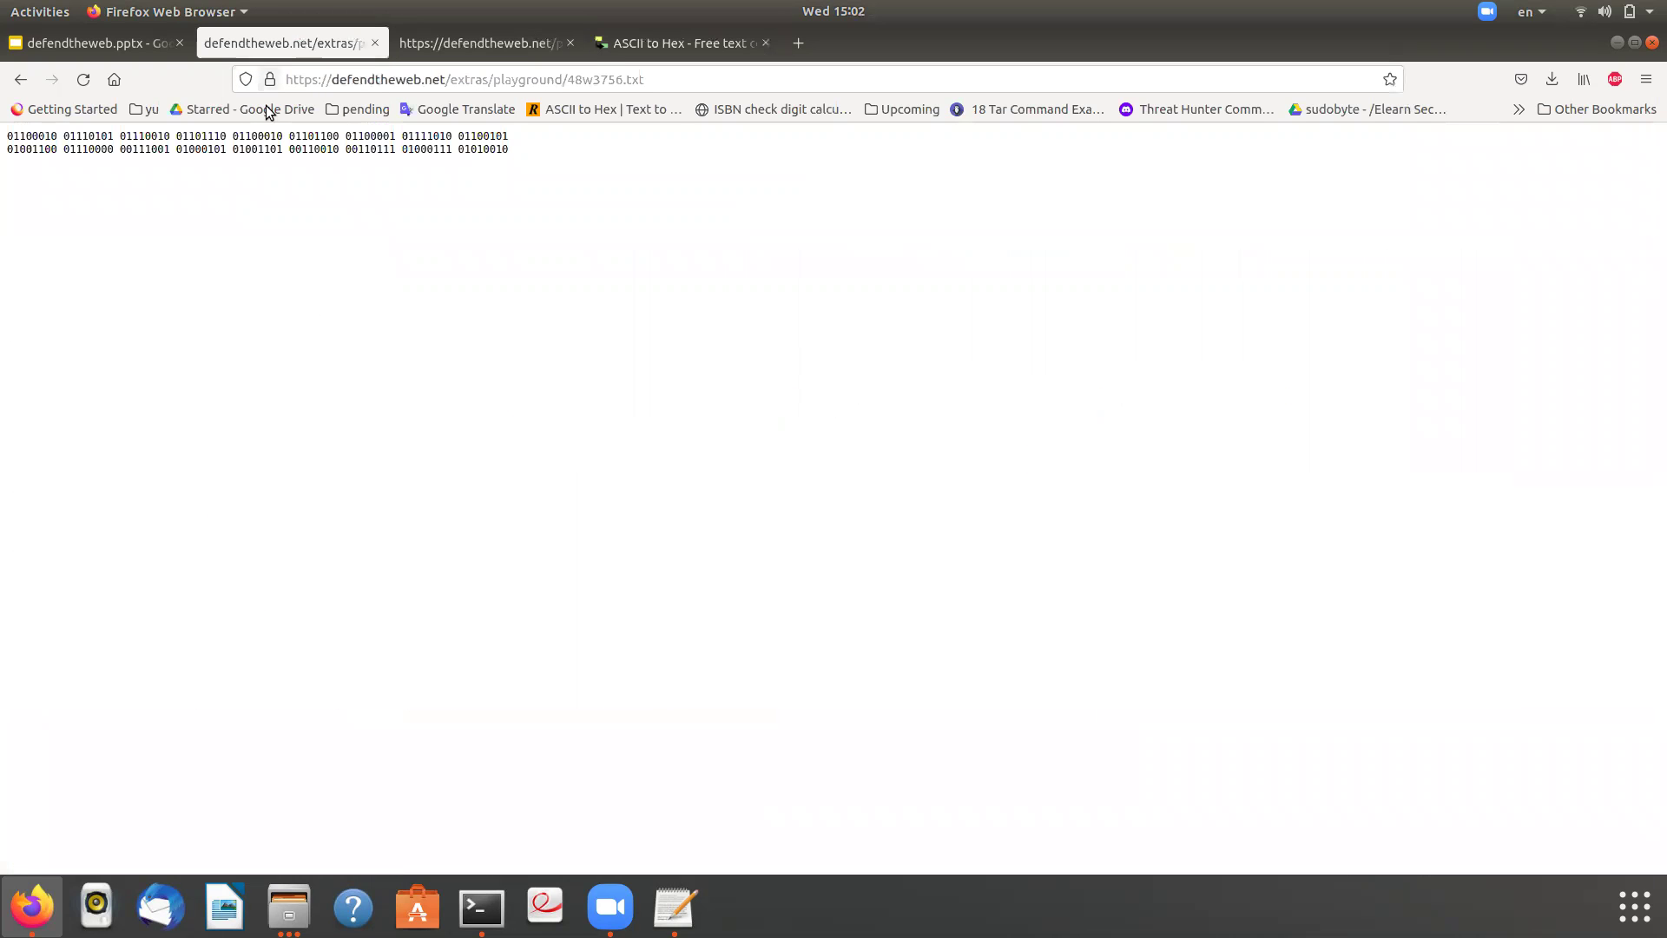
triple_click(268, 139)
key("ctrl+c")
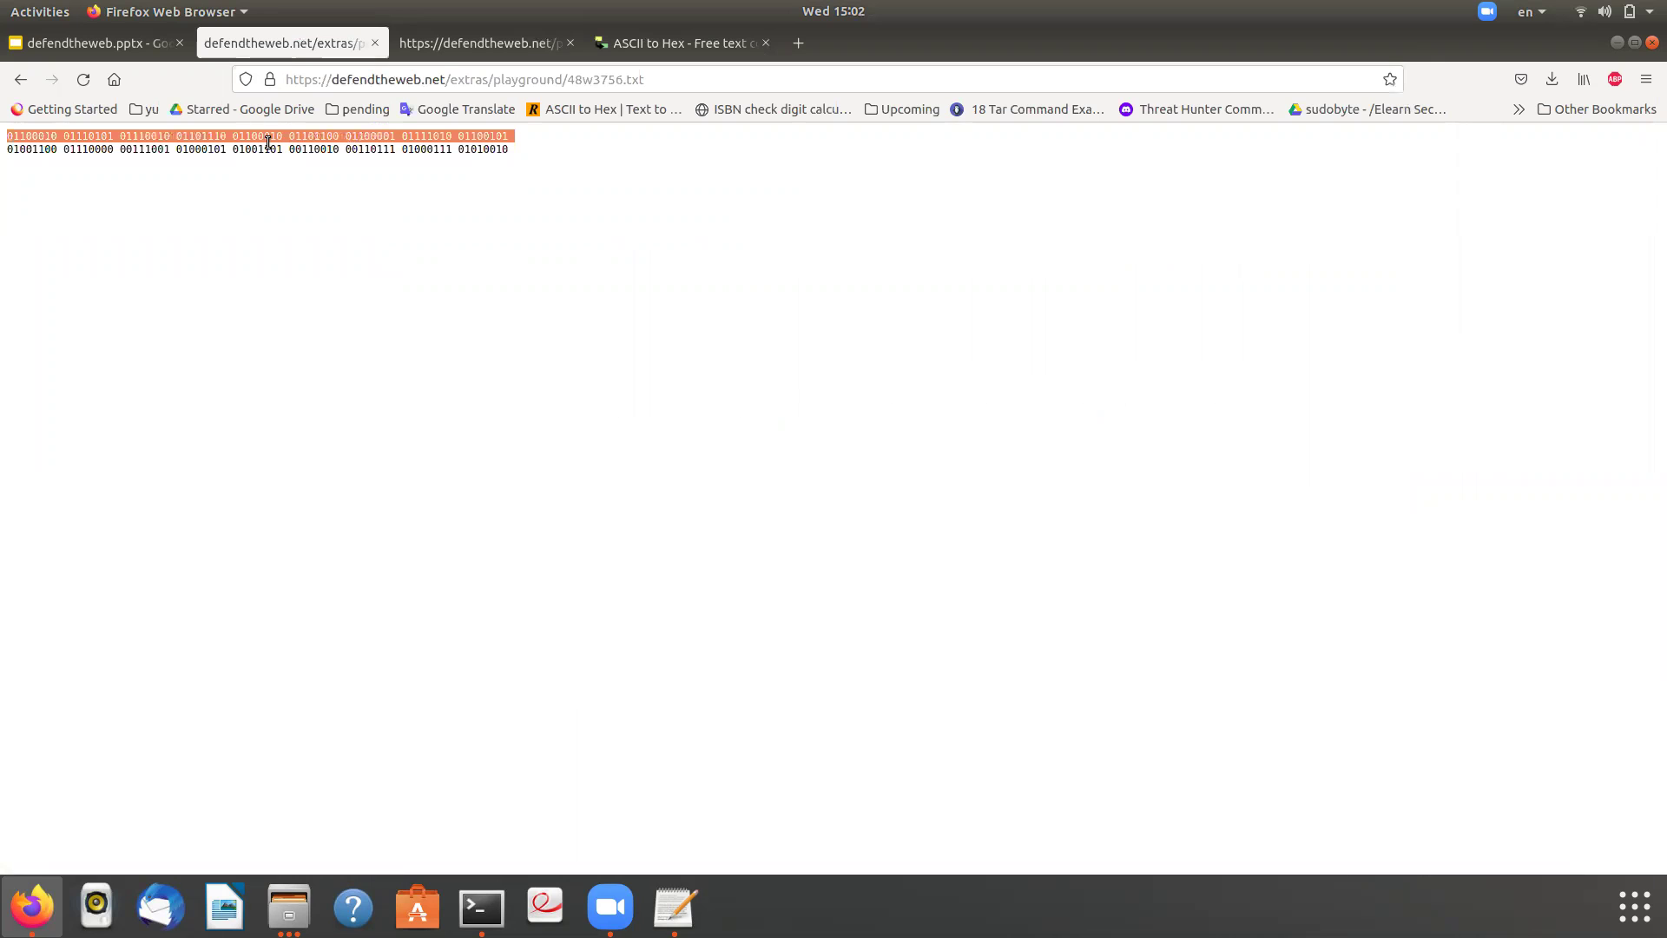
left_click(619, 45)
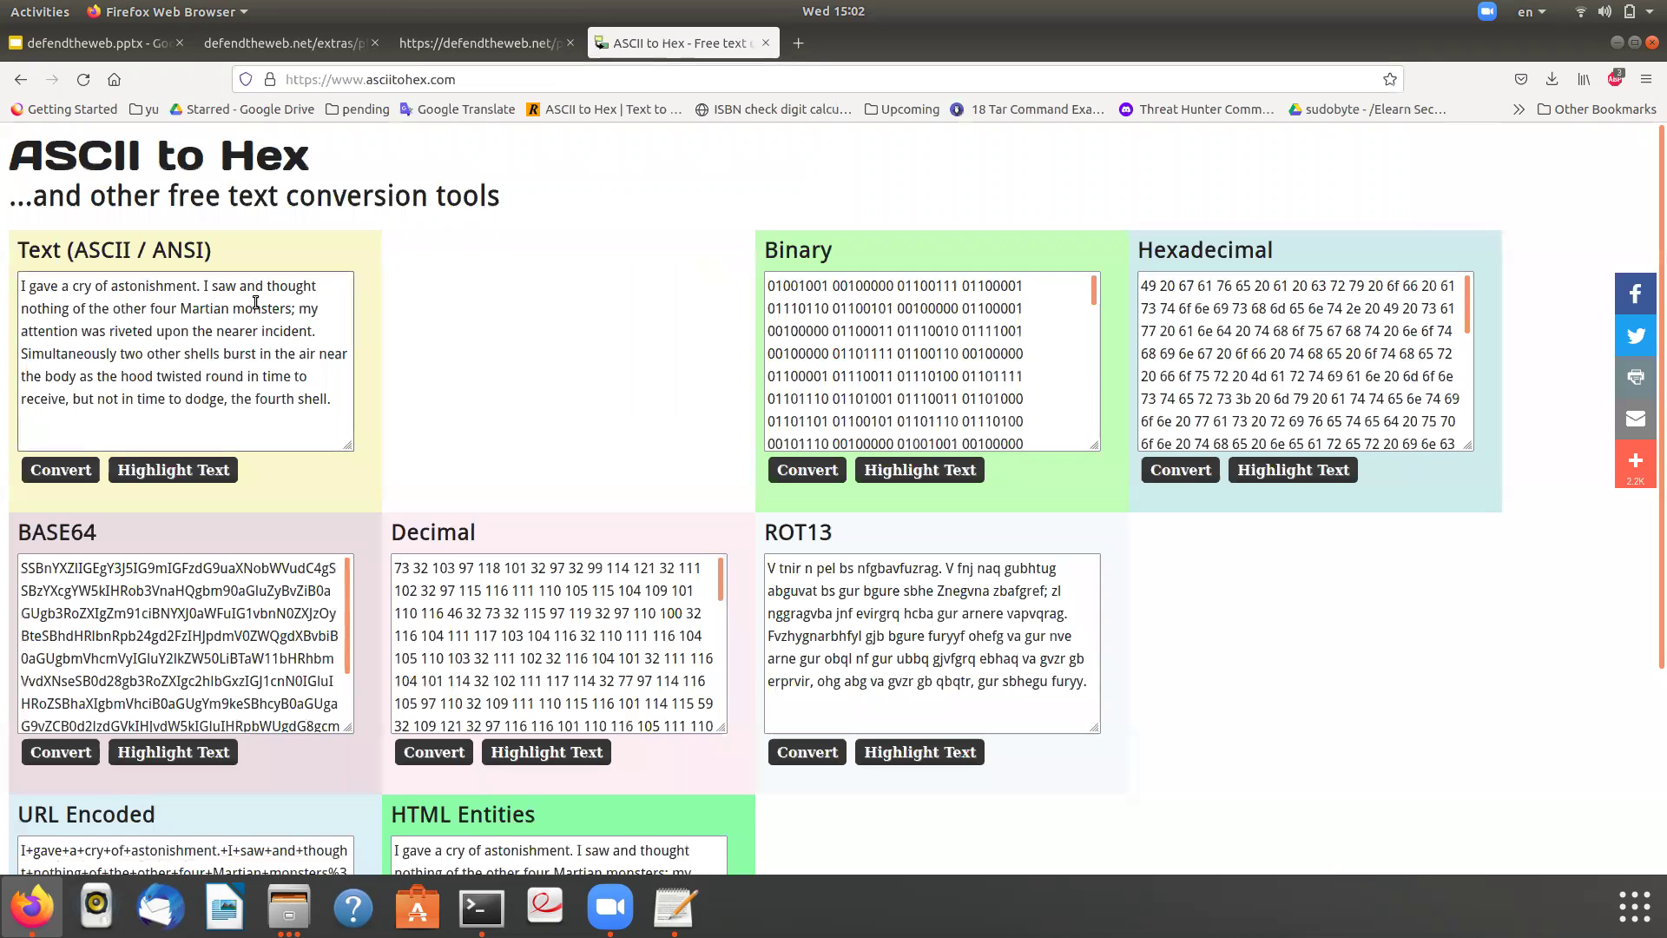
left_click(835, 328)
key("ctrl+a")
key("BackSpace")
key("ctrl+v")
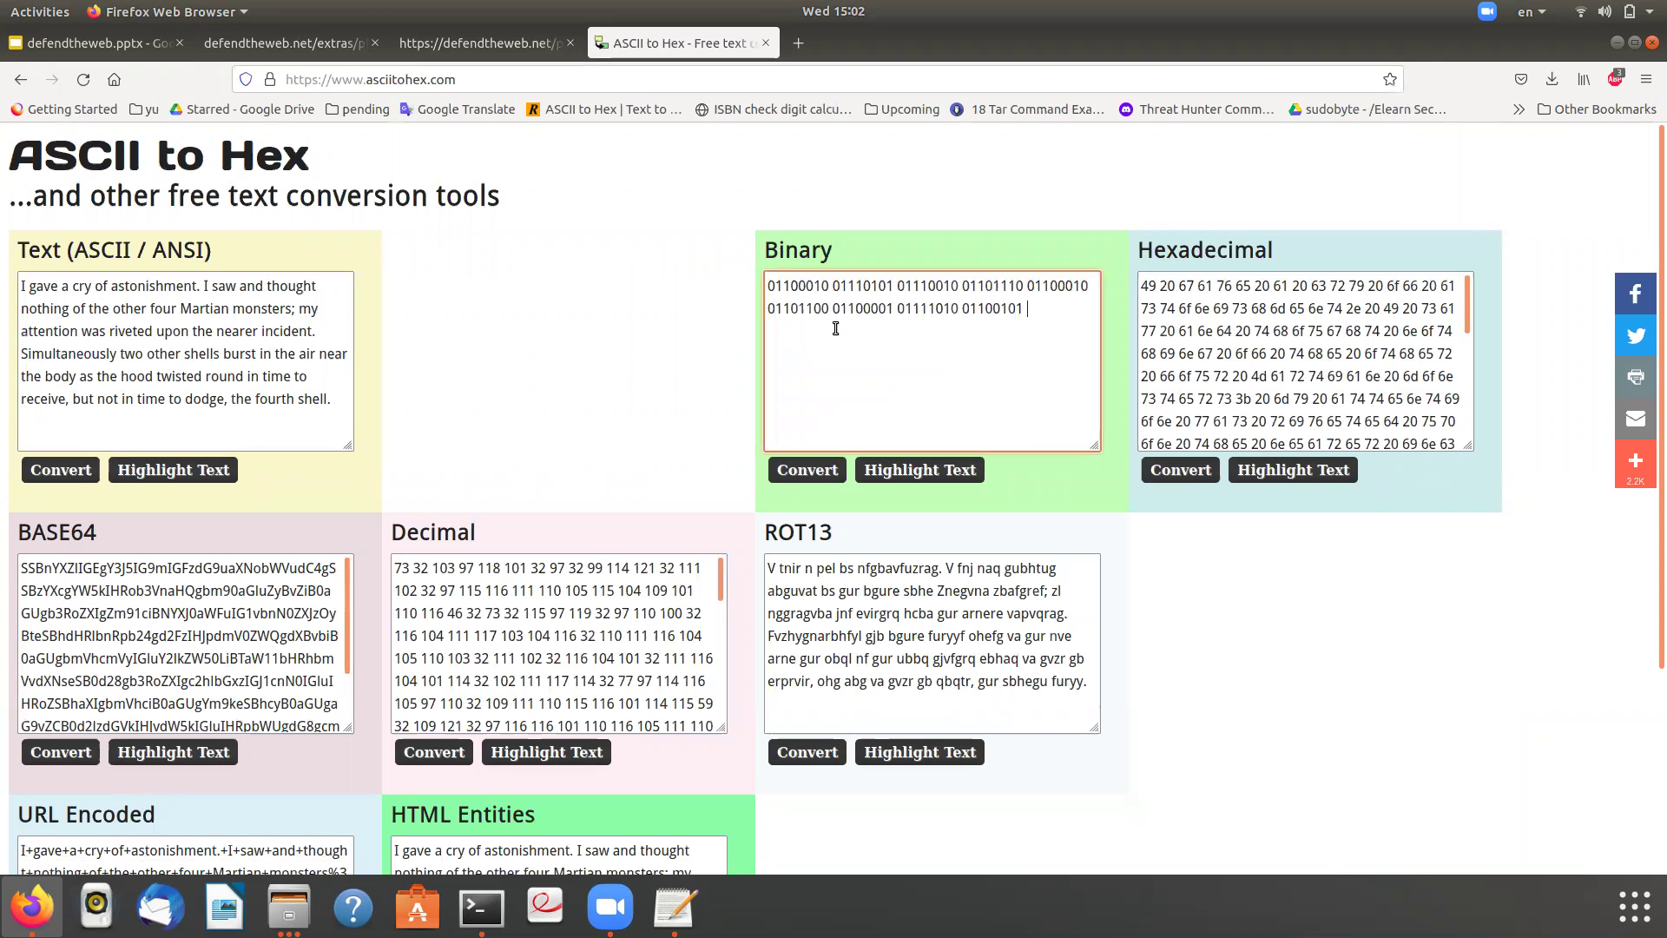
left_click(784, 472)
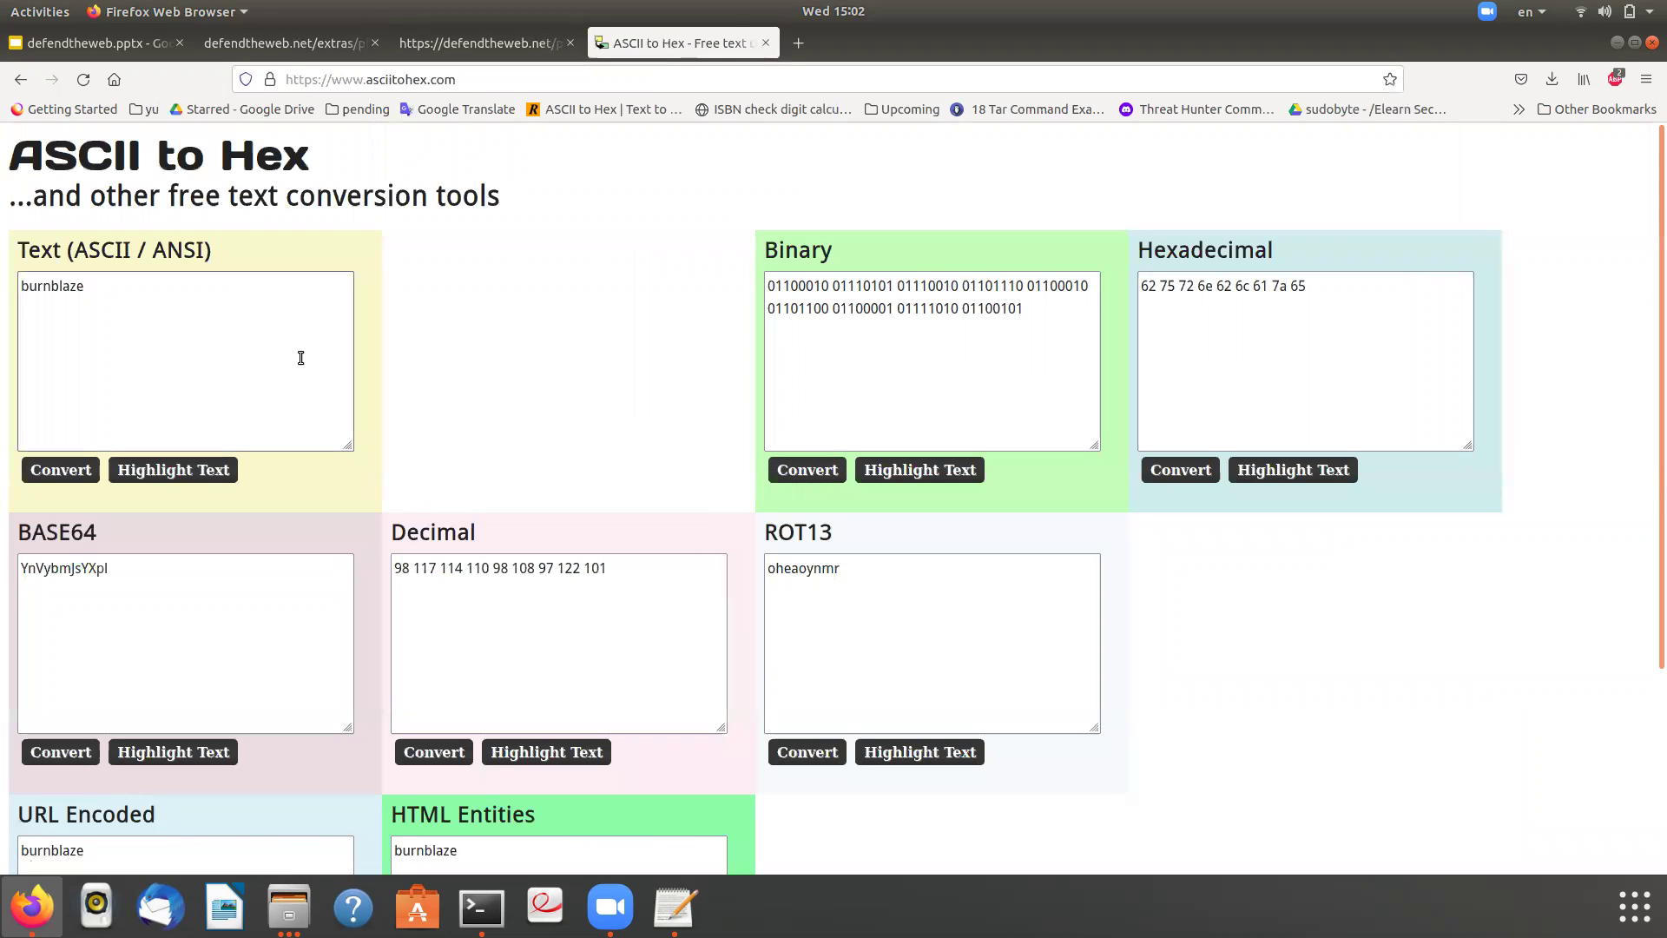
left_click(51, 286)
double_click(52, 286)
key("ctrl+c")
key("BackSpace")
left_click(675, 906)
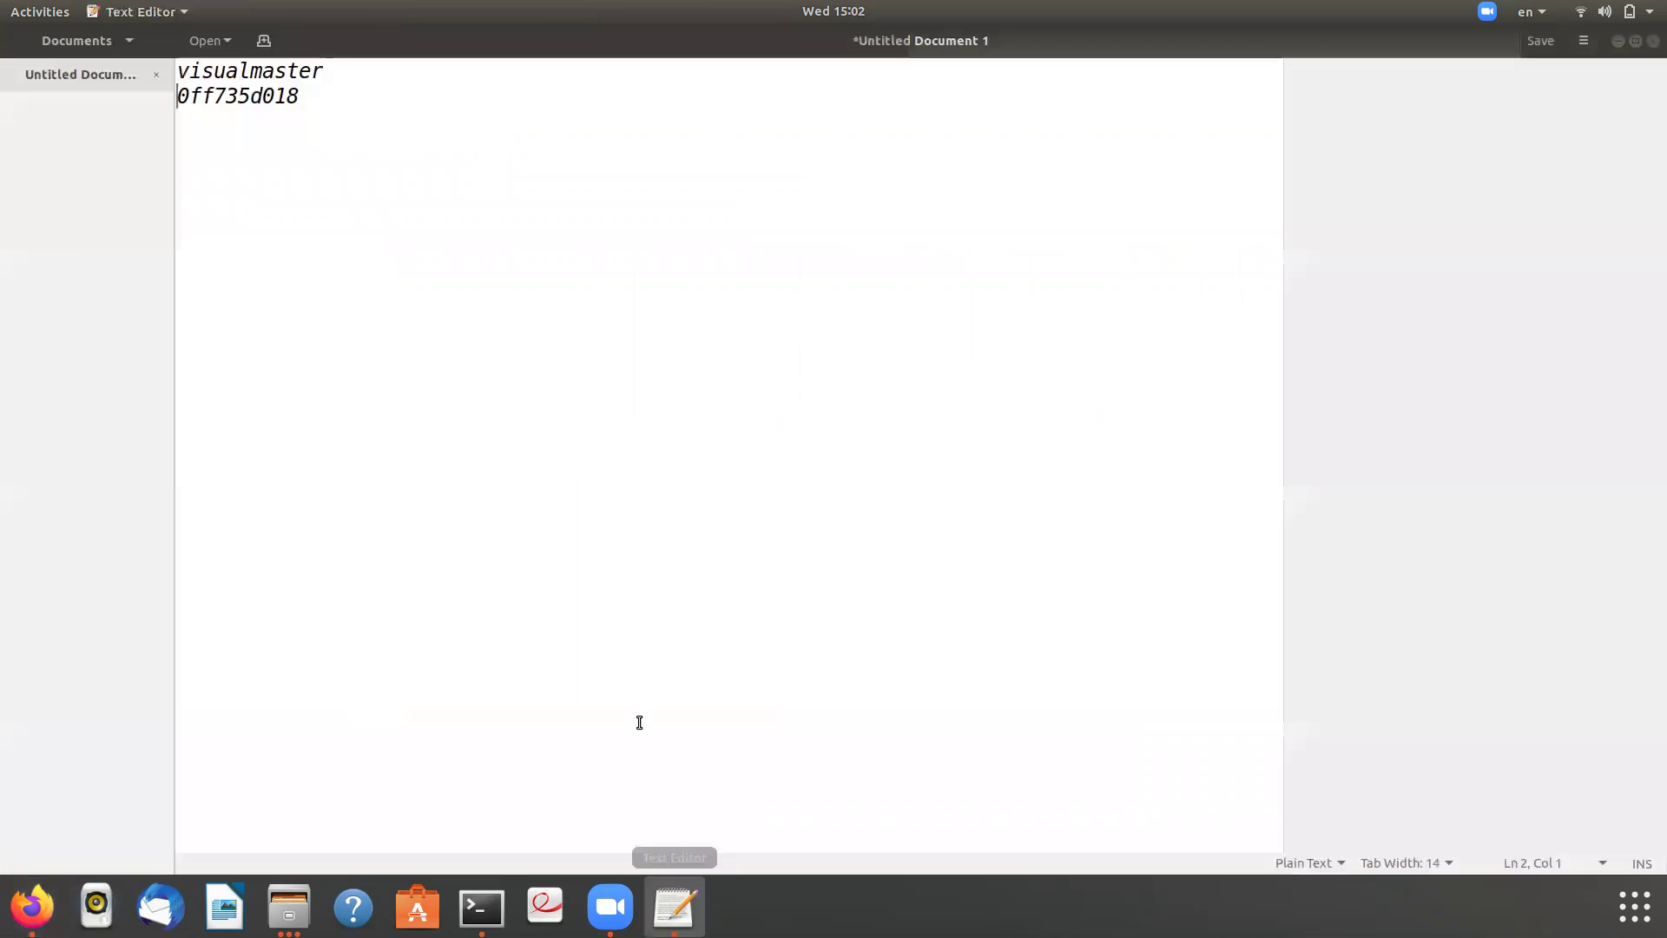
key("ctrl+a")
key("ctrl+v")
key("Return")
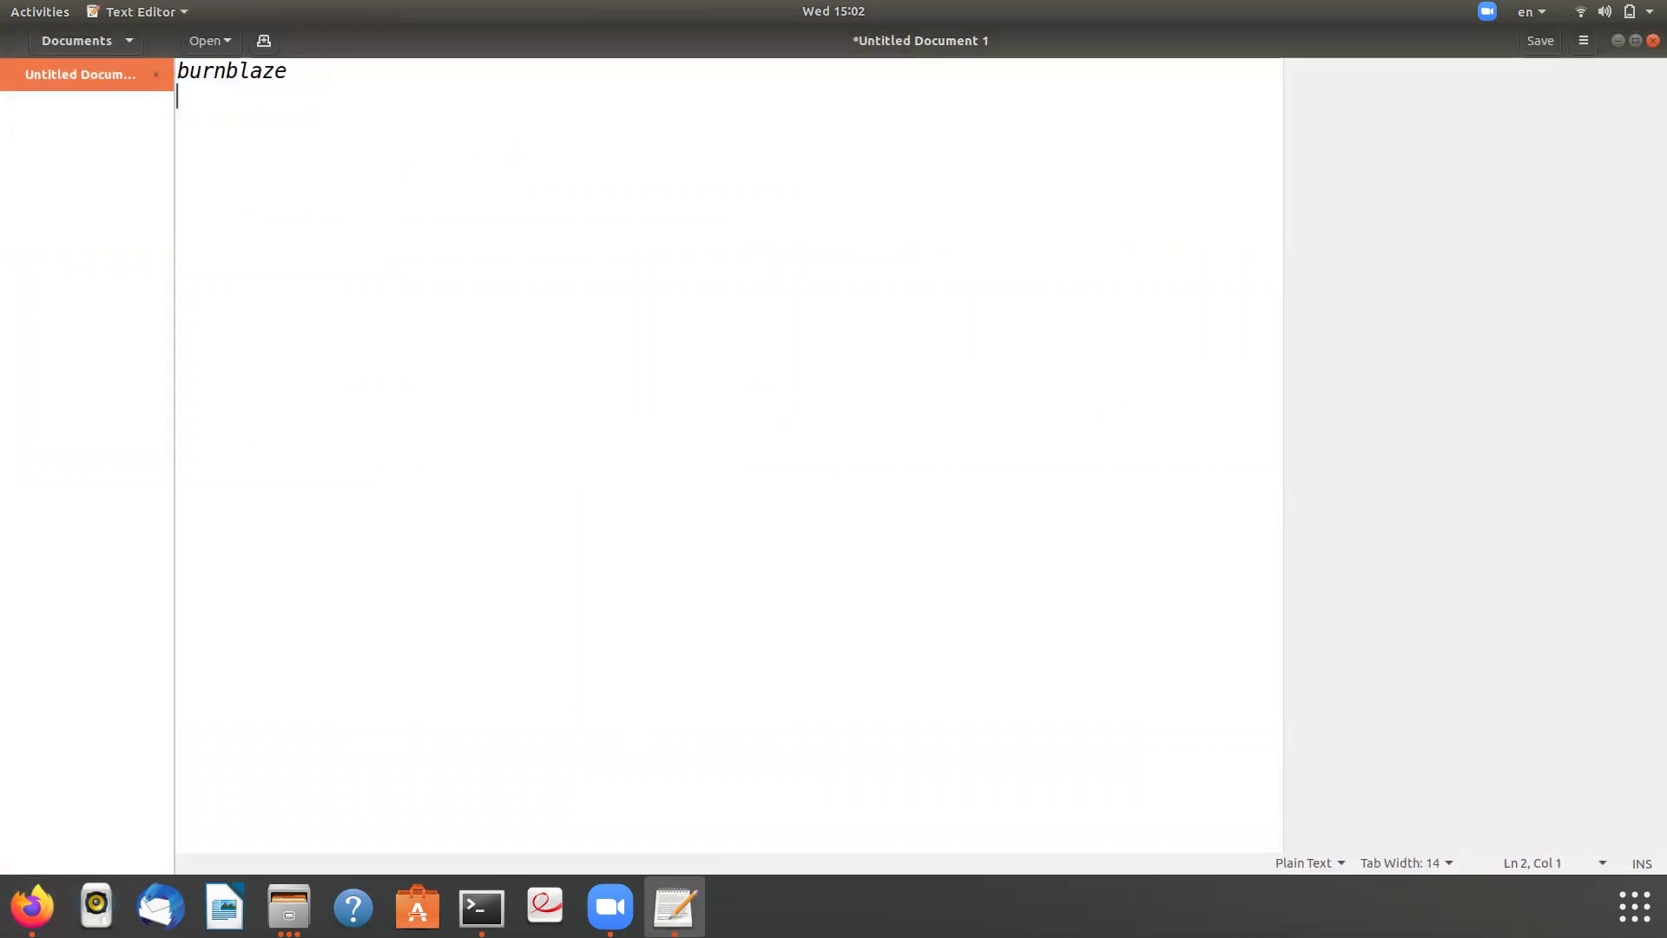
- Select the second binary line in the playground file for decoding
key("alt+Tab")
left_click(281, 39)
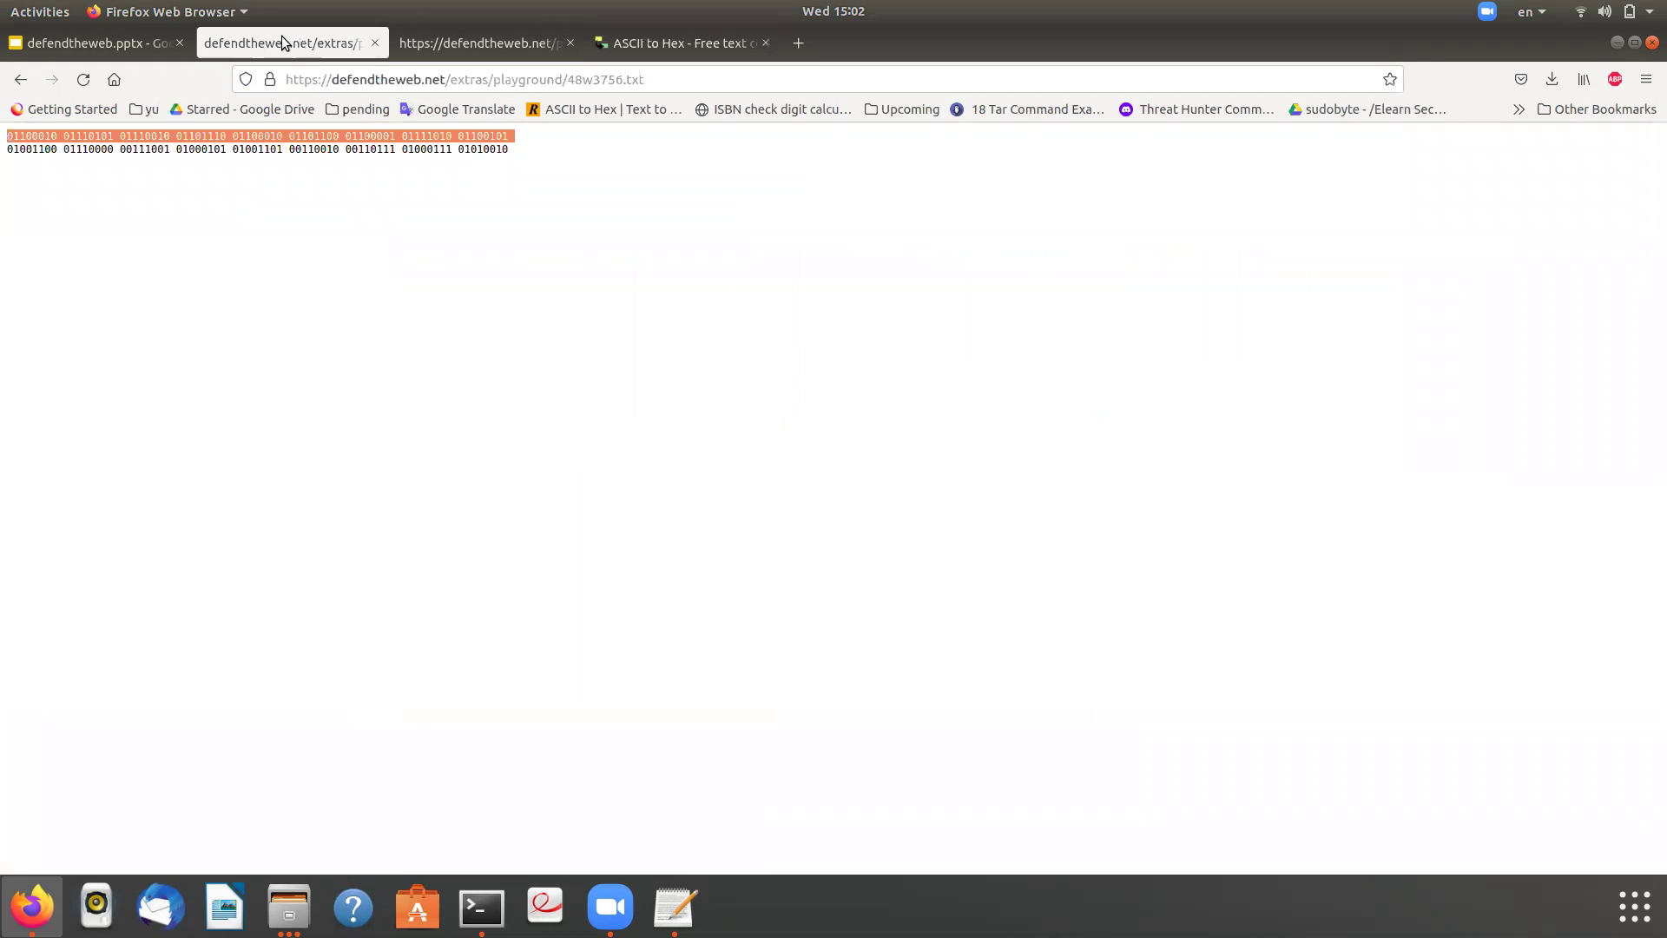
triple_click(290, 149)
key("ctrl+c")
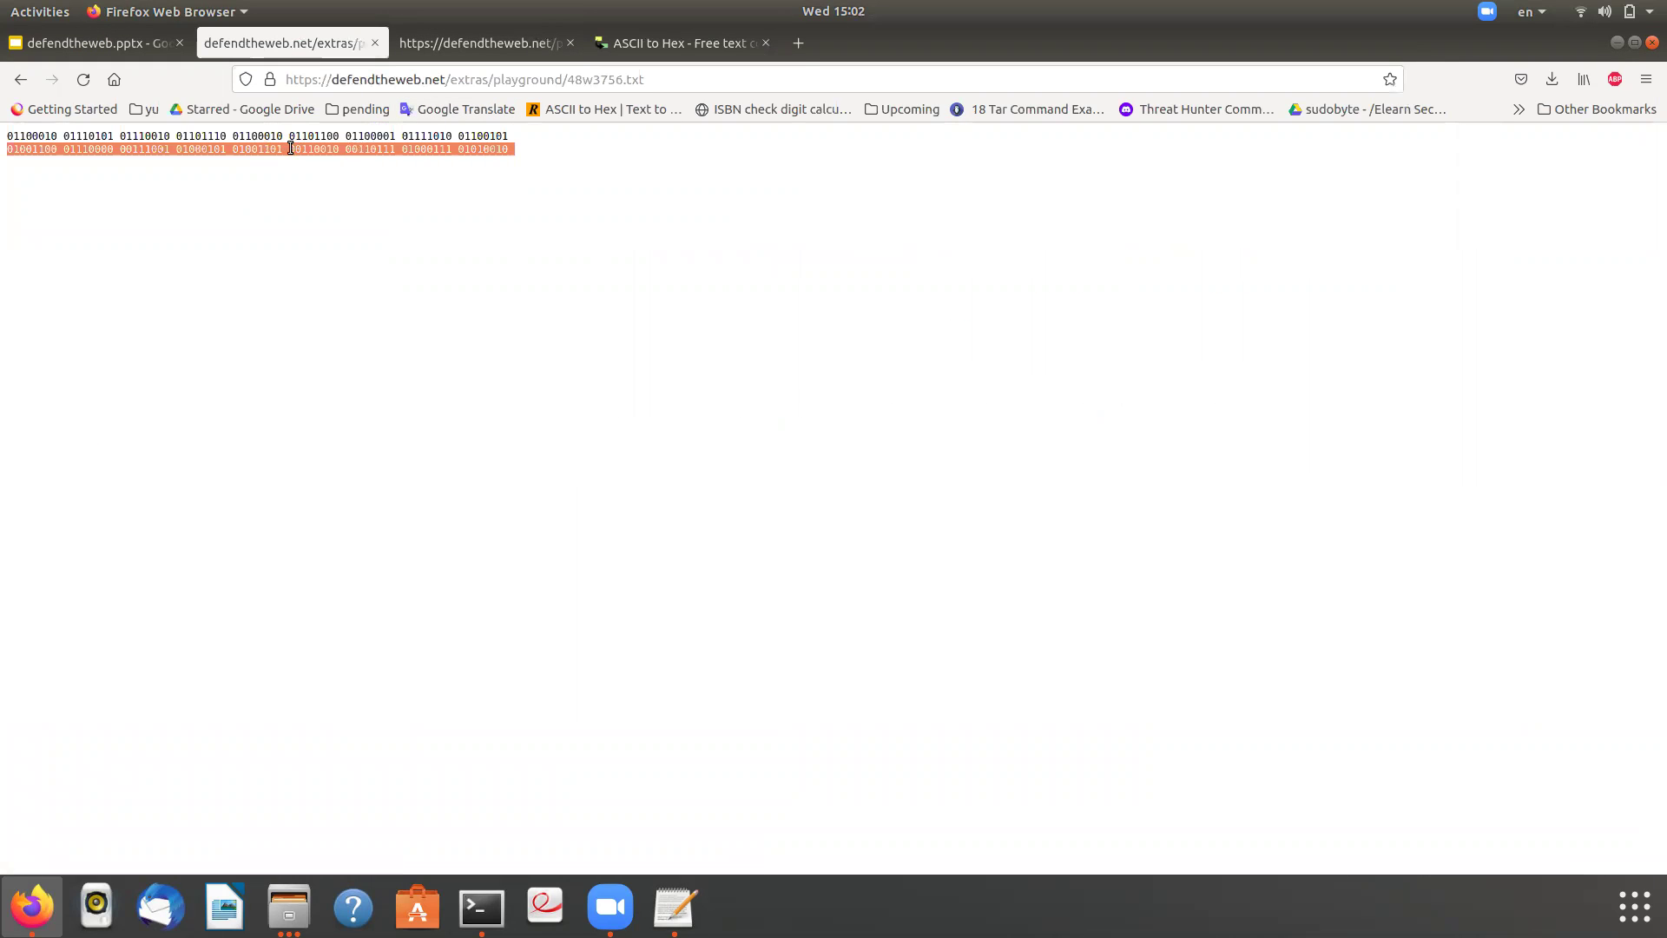
left_click(645, 41)
- Replace the Binary box contents with the second binary line and convert it
left_click(917, 351)
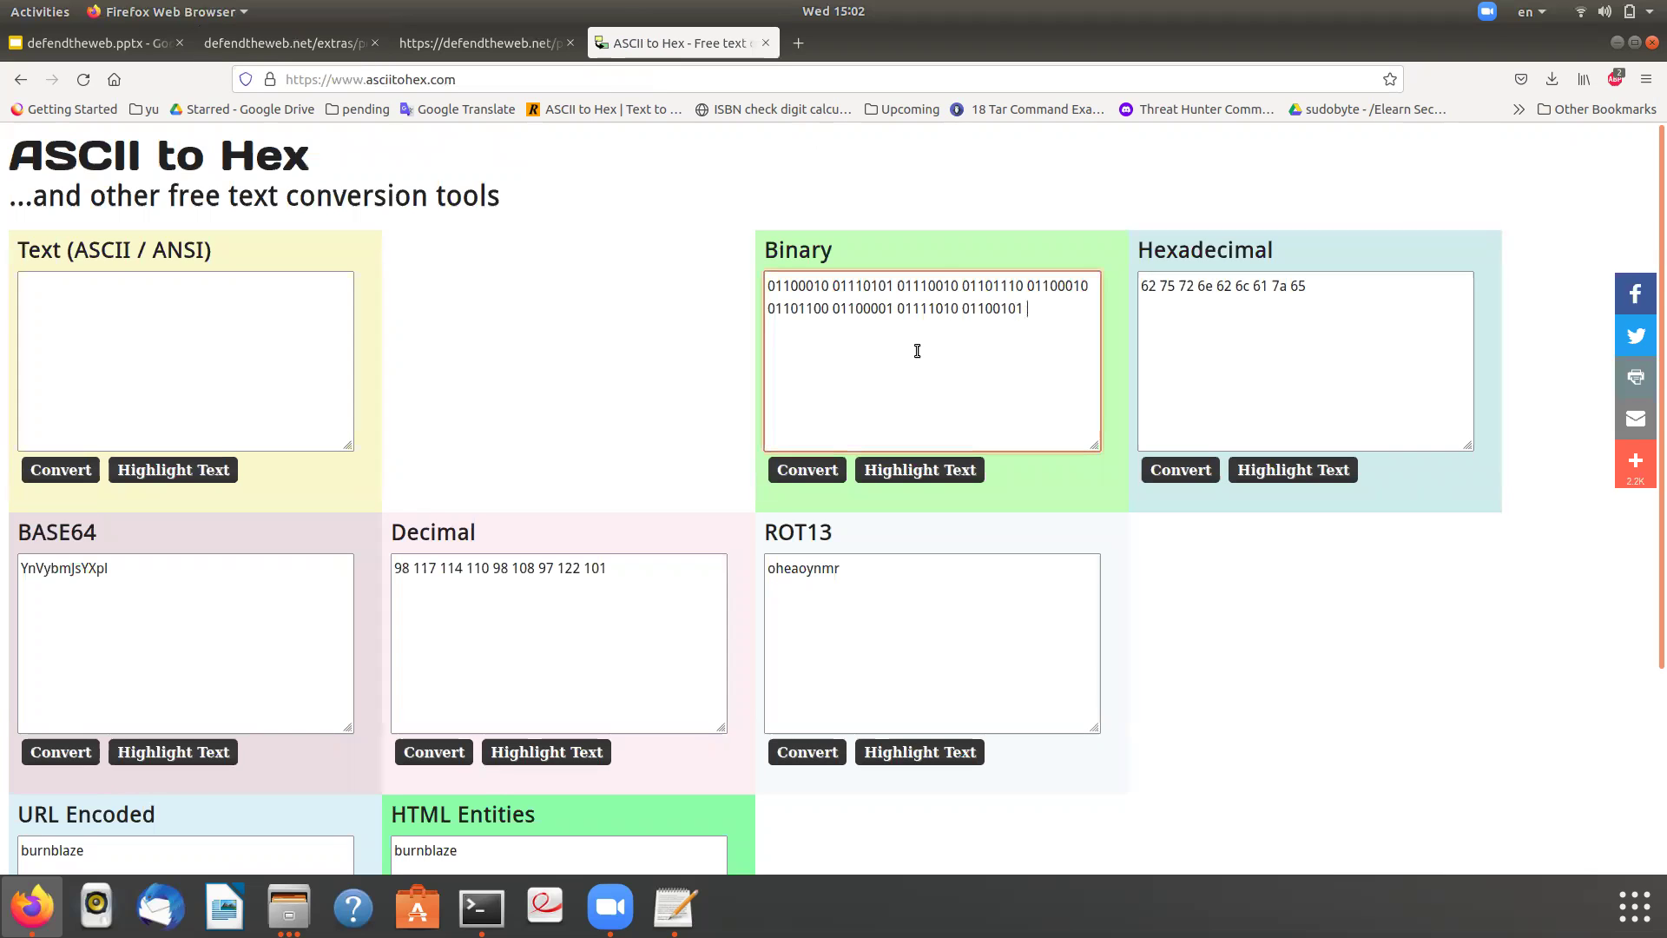
key("ctrl+a")
key("ctrl+v")
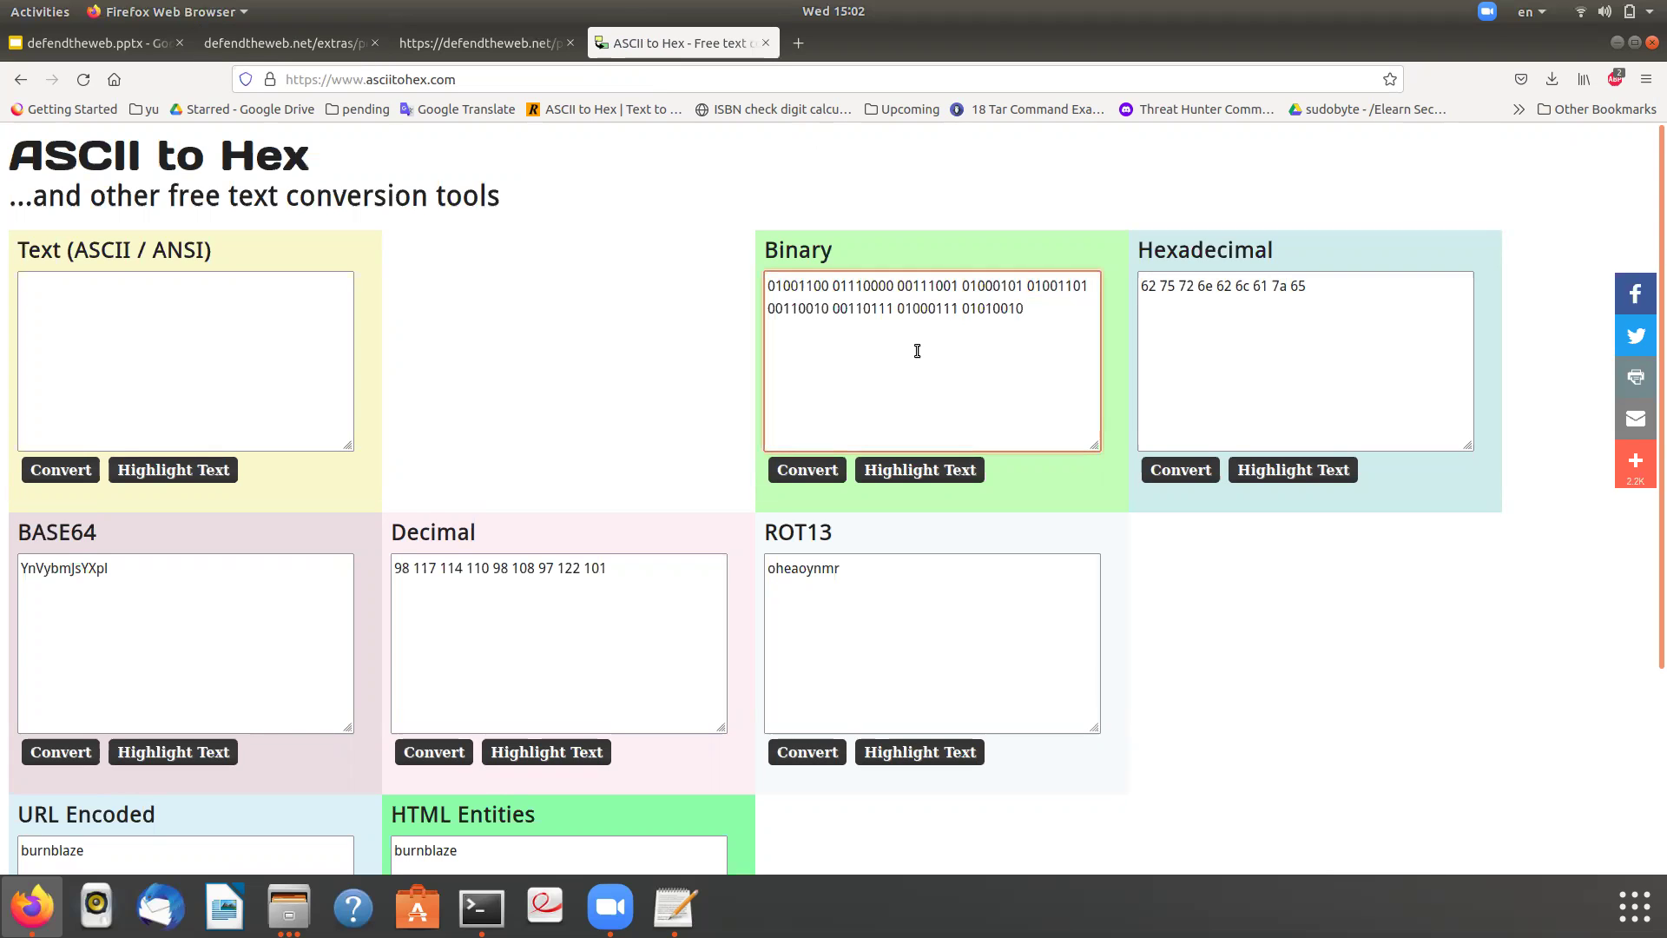
left_click(792, 474)
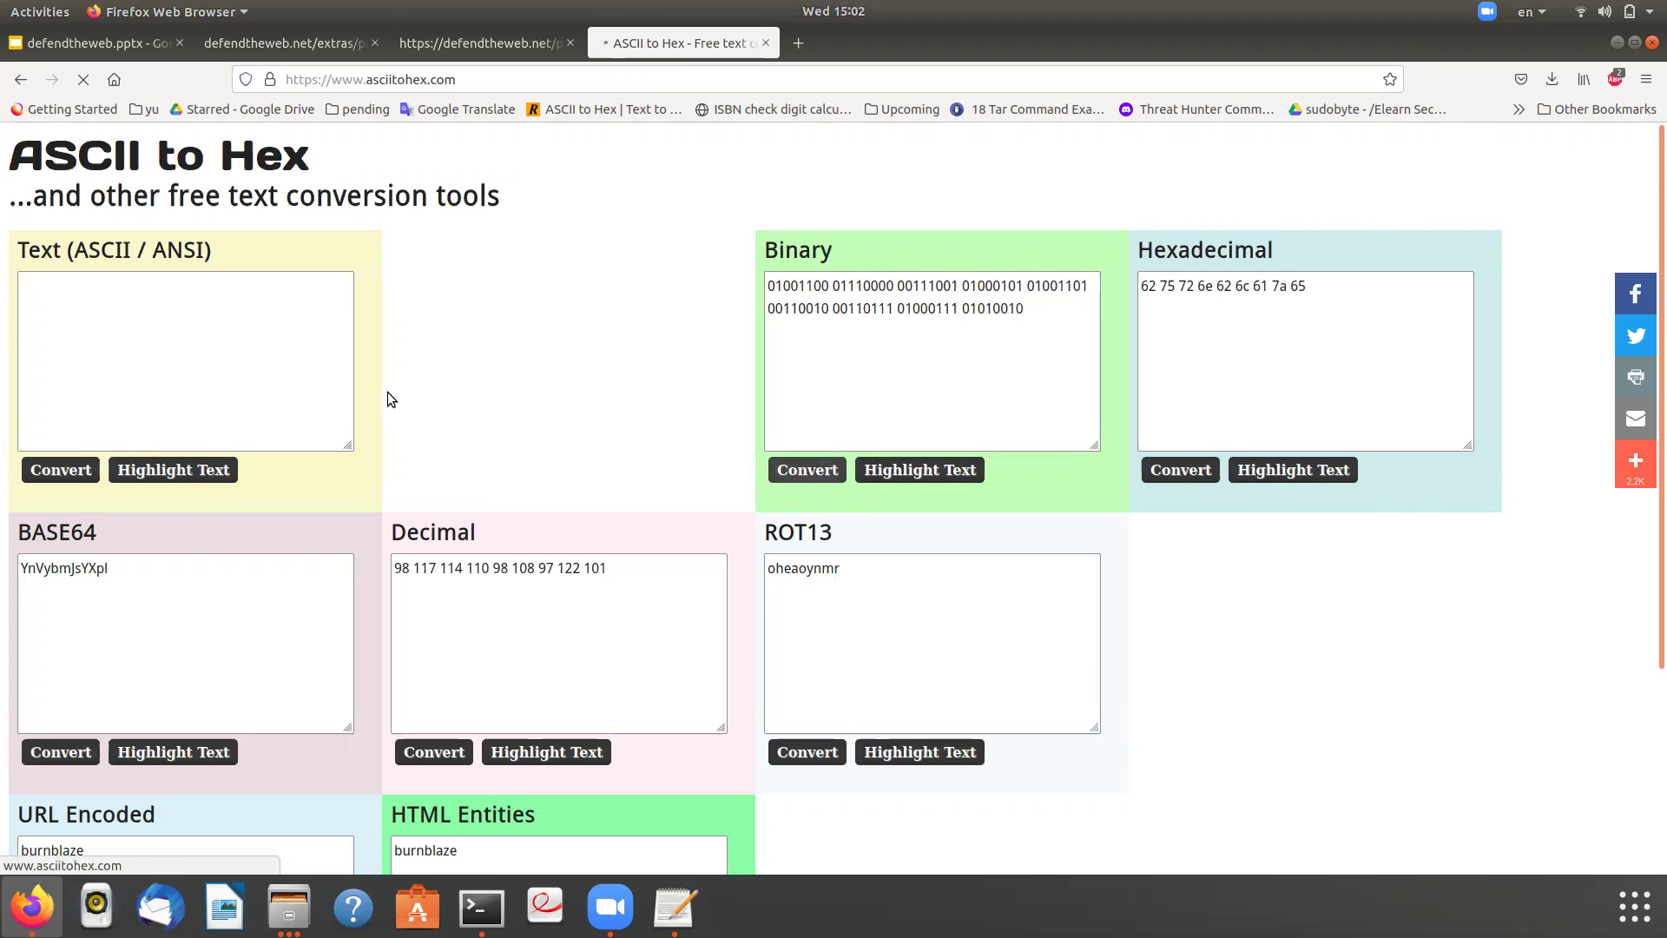
- Cut the decoded password from the Text box and return to the binary file tab
left_click(118, 304)
key("ctrl+a")
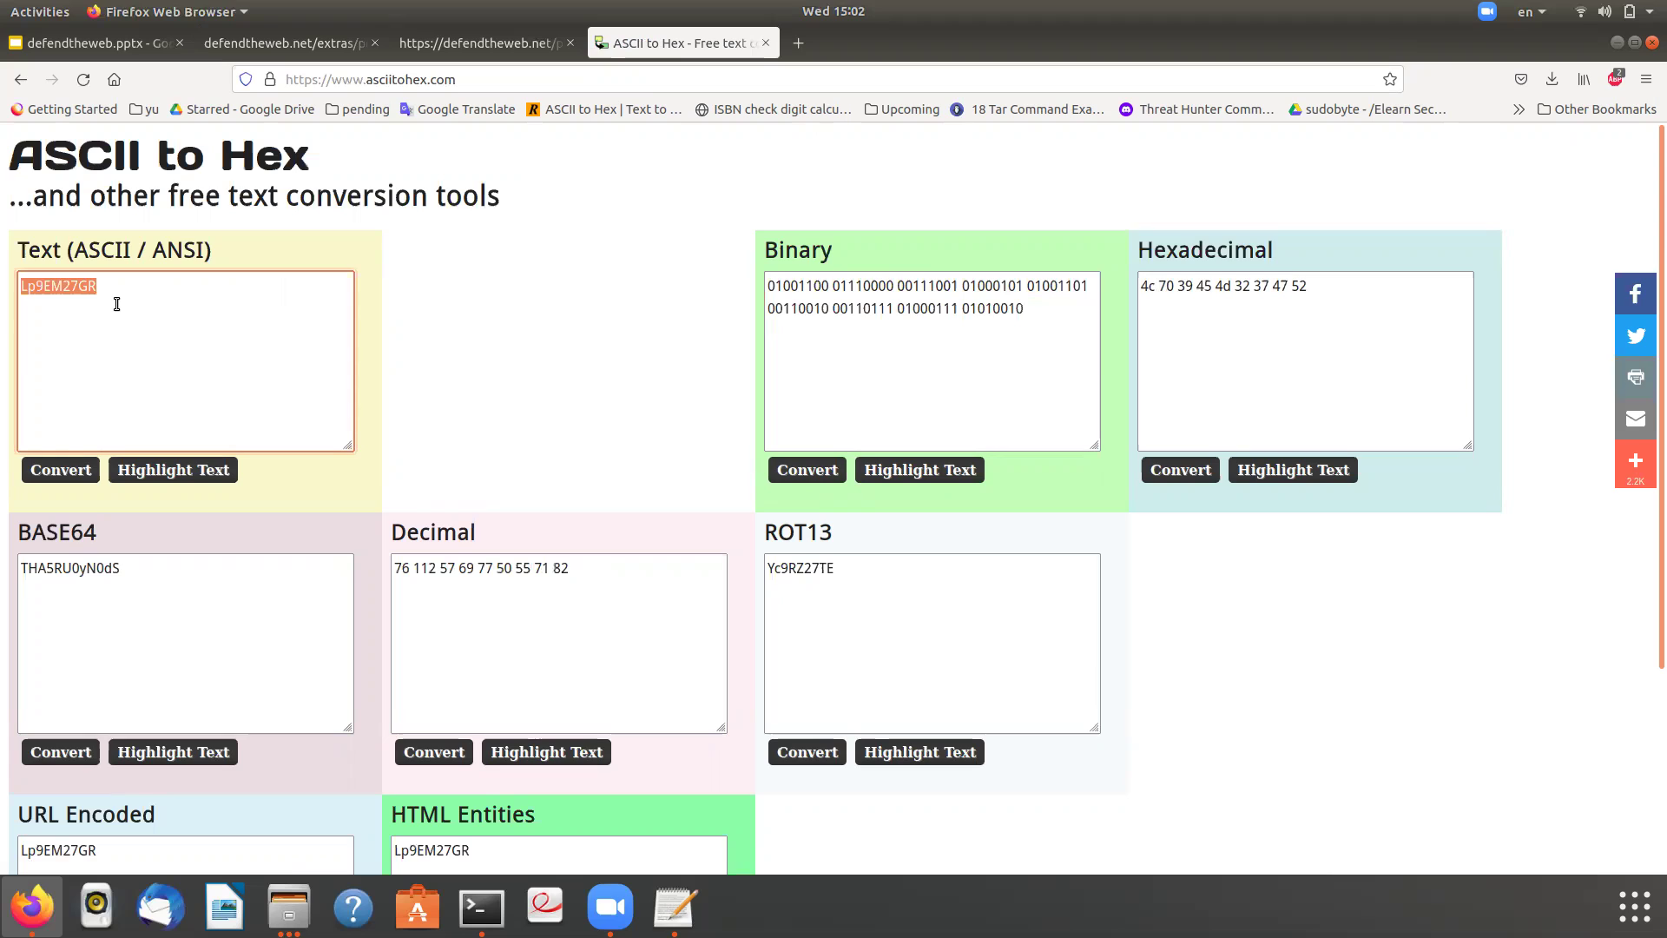
key("BackSpace")
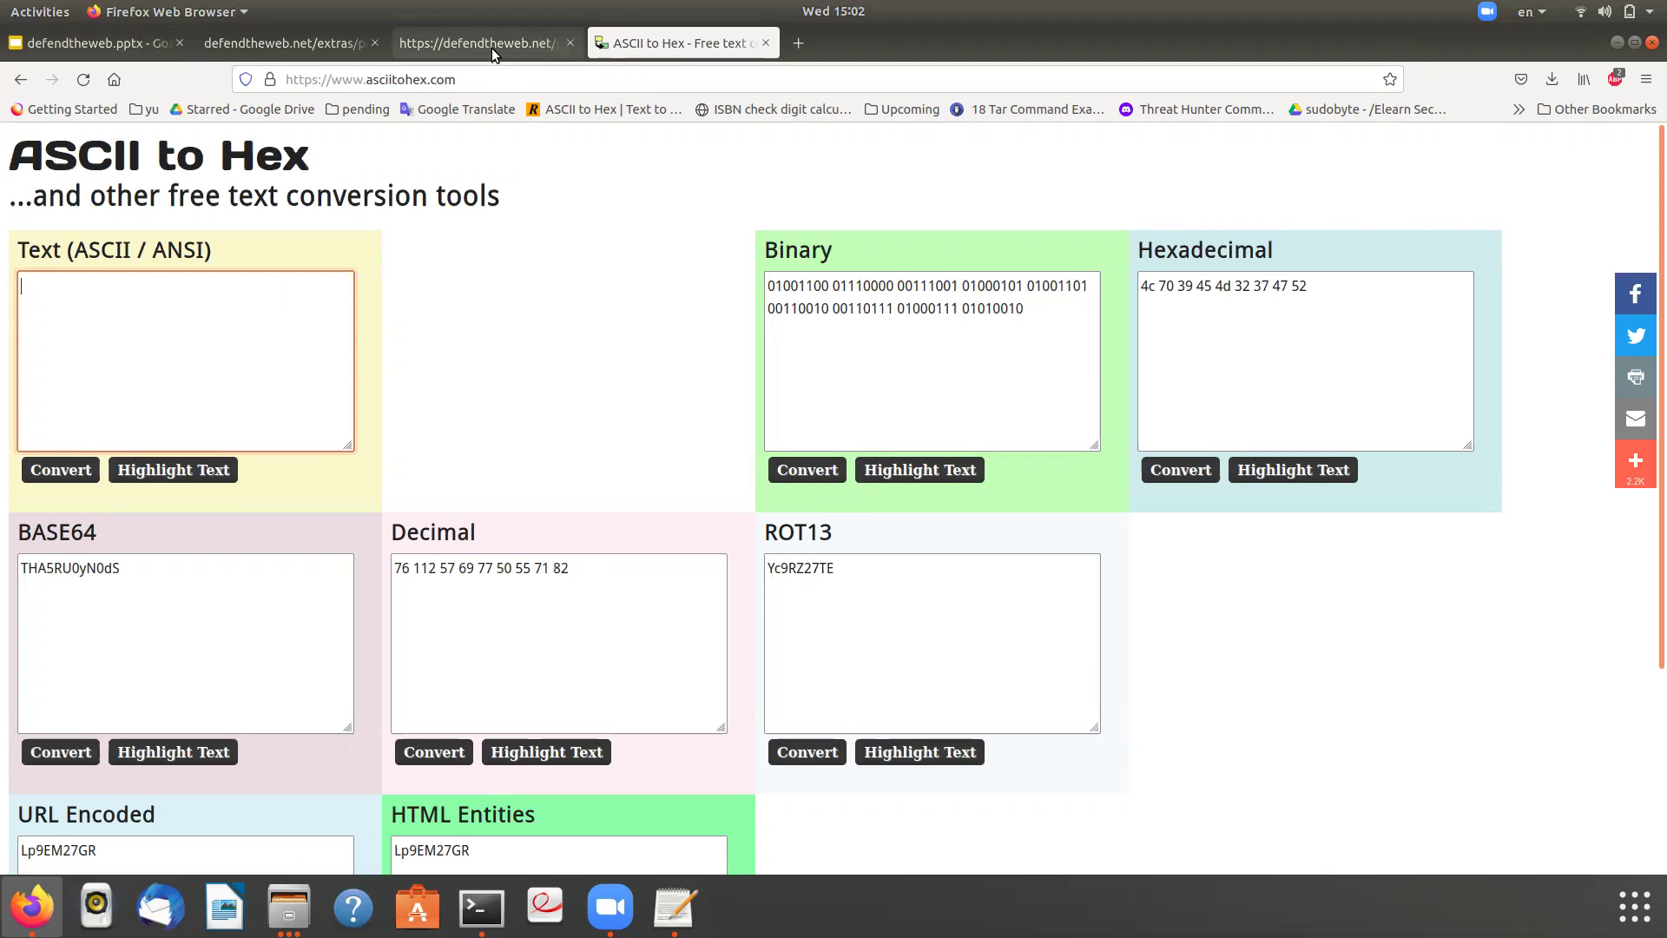
left_click(218, 35)
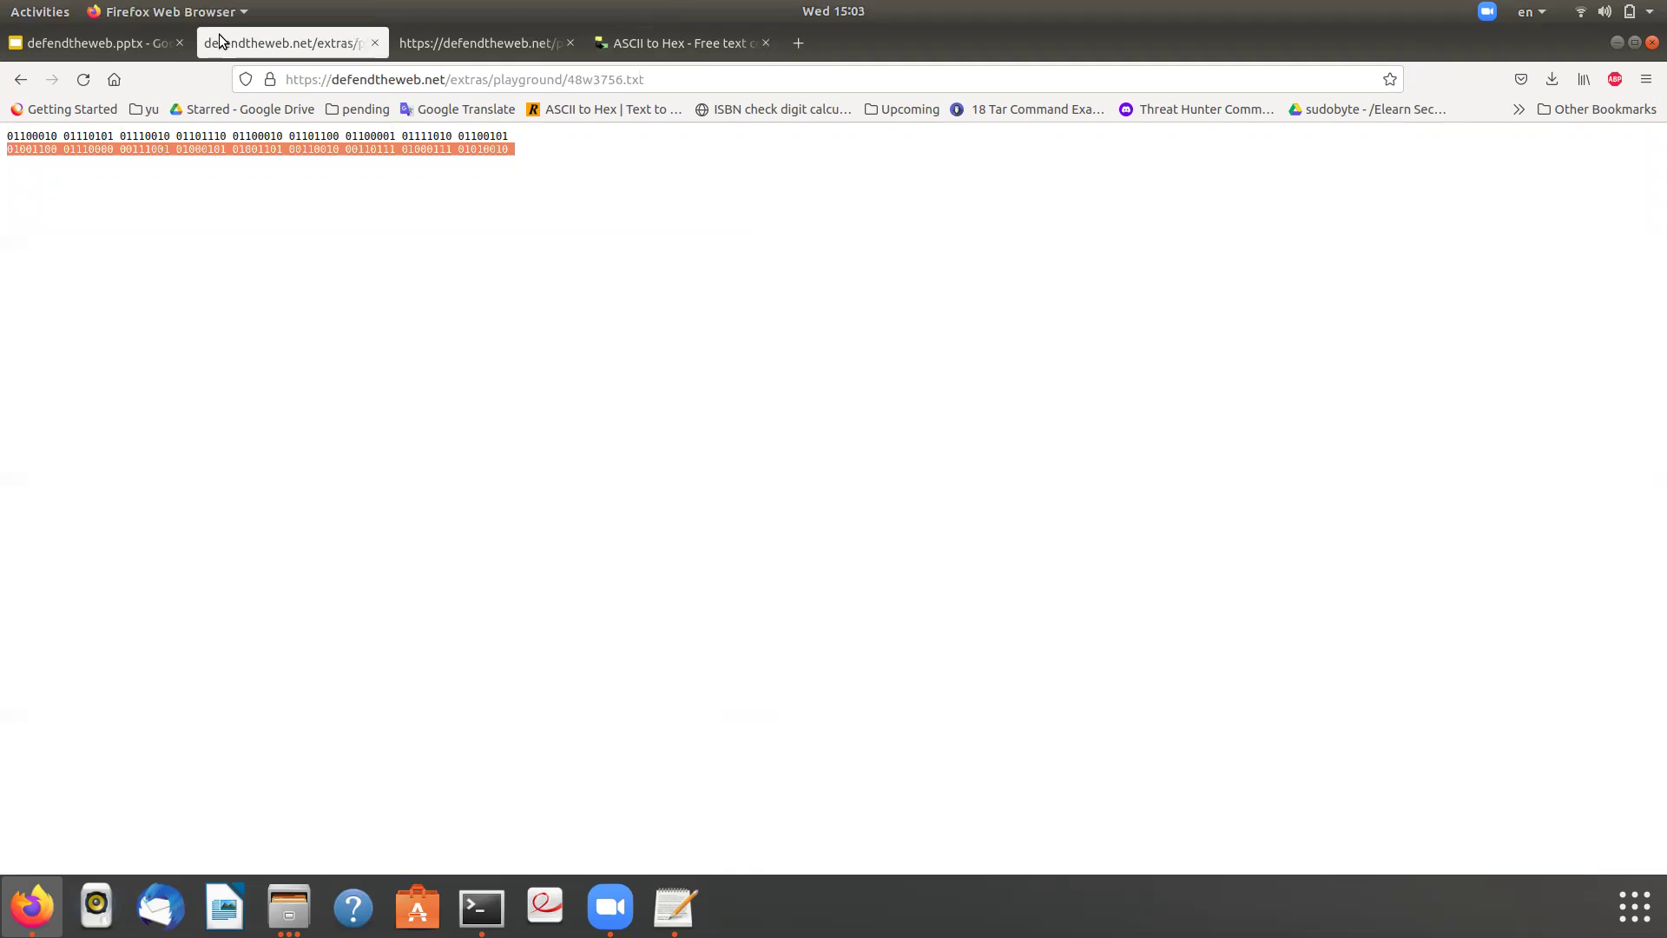
- Log in to Intro 8 with username burnblaze from the notes and the decoded password
left_click(19, 79)
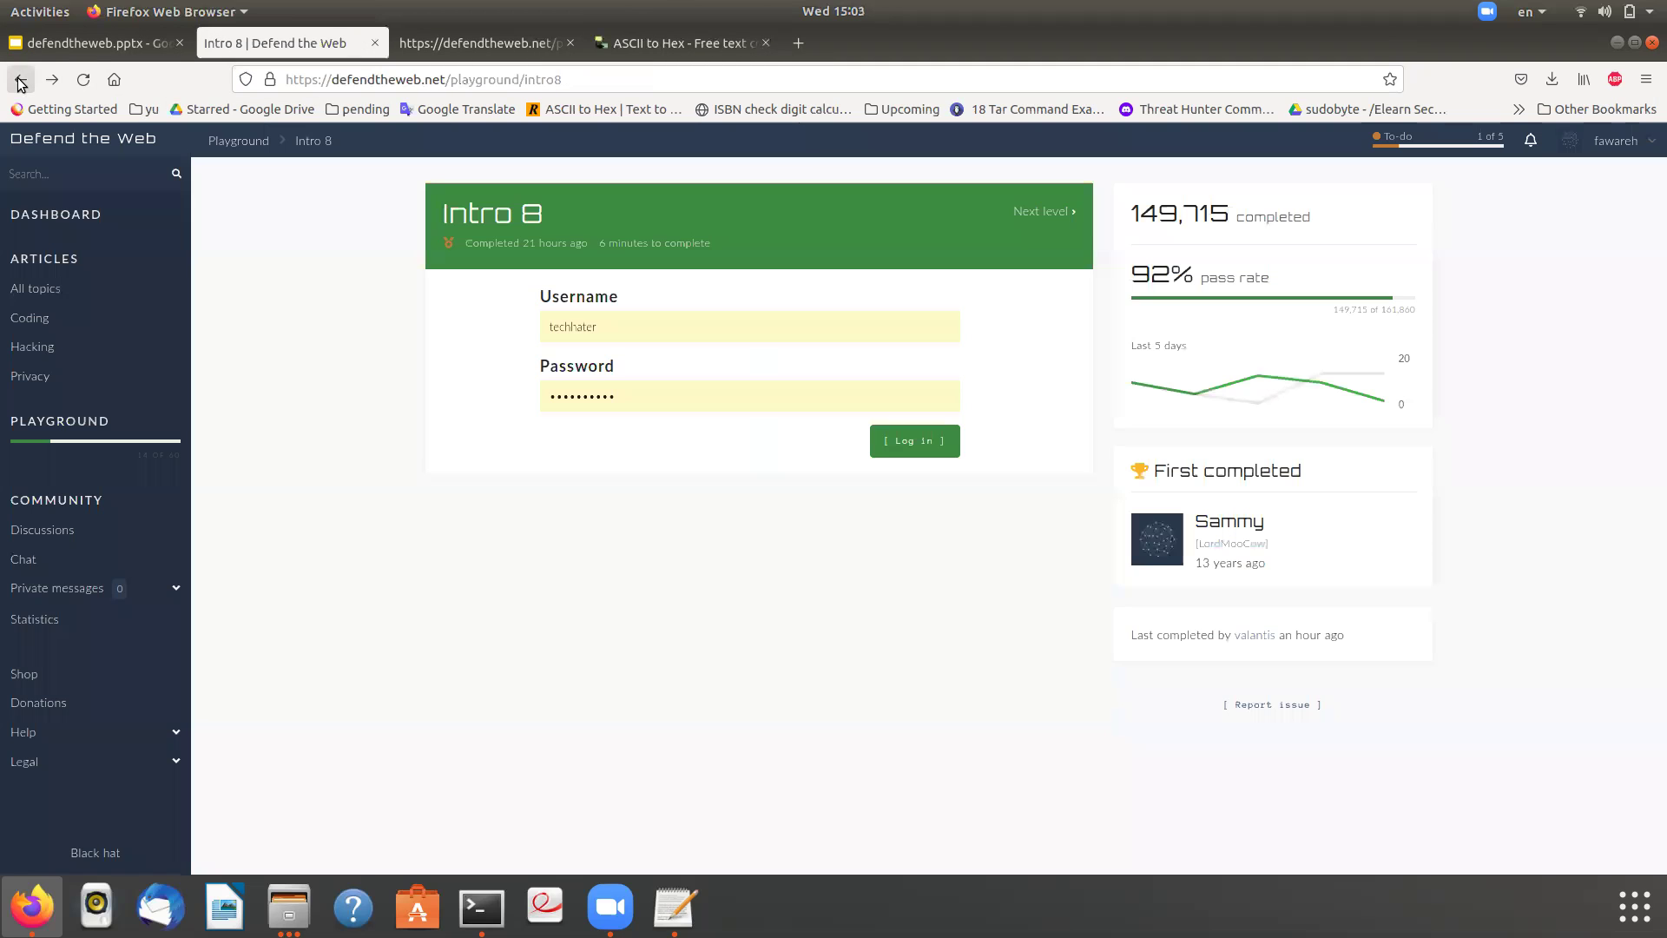
double_click(665, 406)
key("ctrl+v")
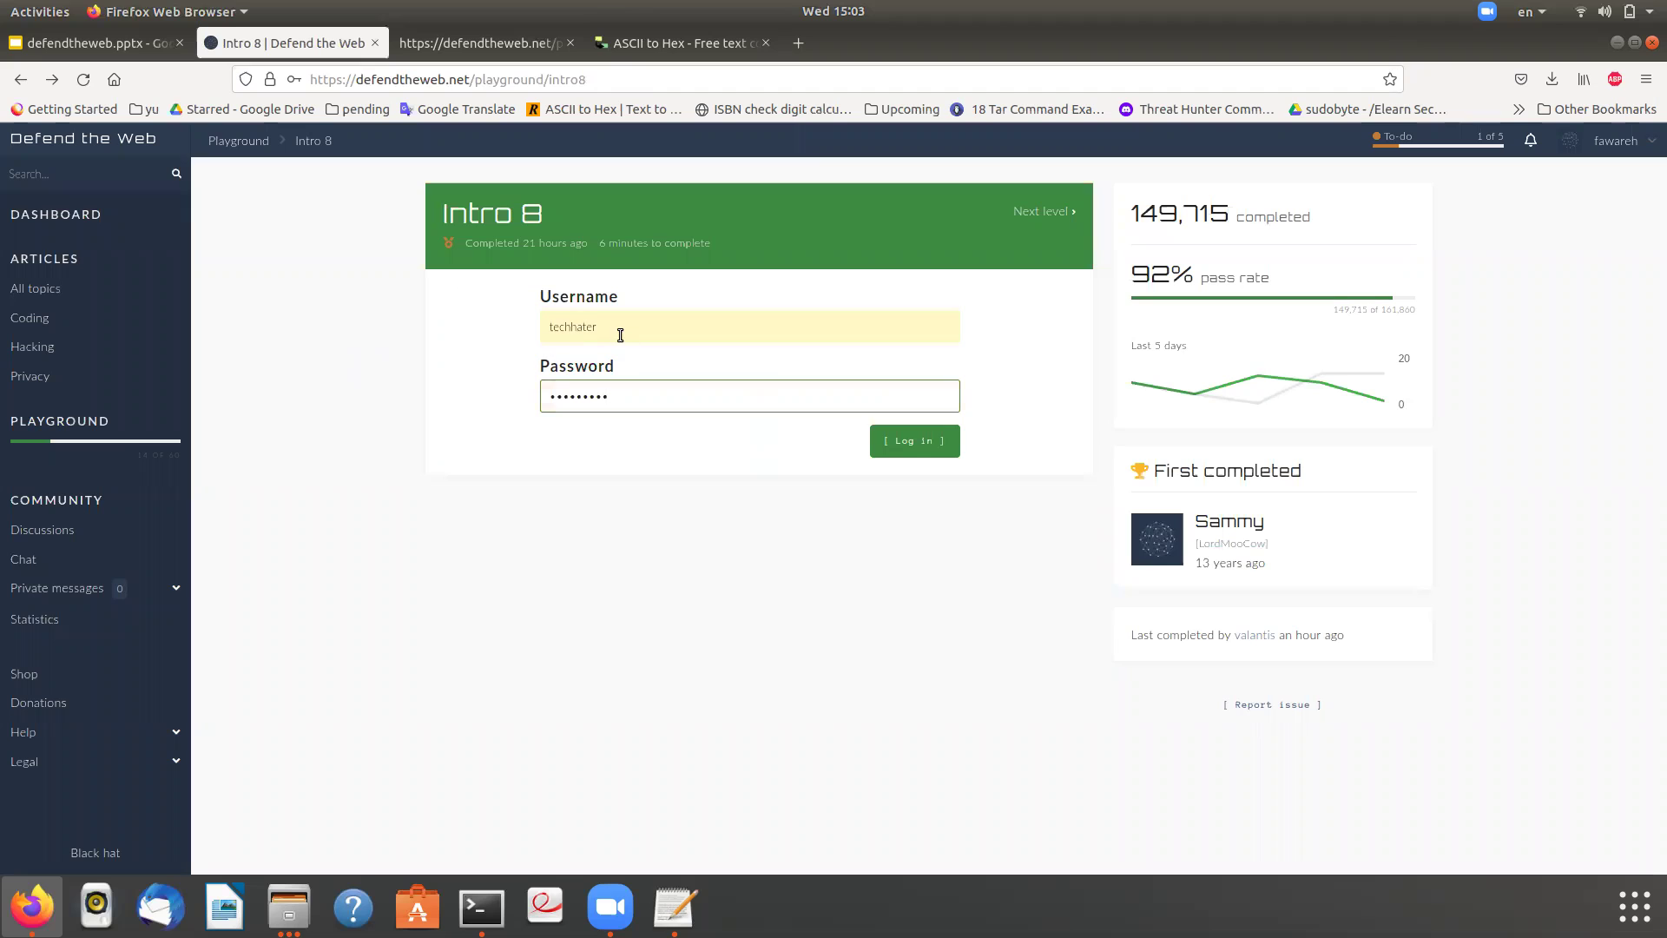
double_click(620, 335)
key("BackSpace")
key("alt+Tab")
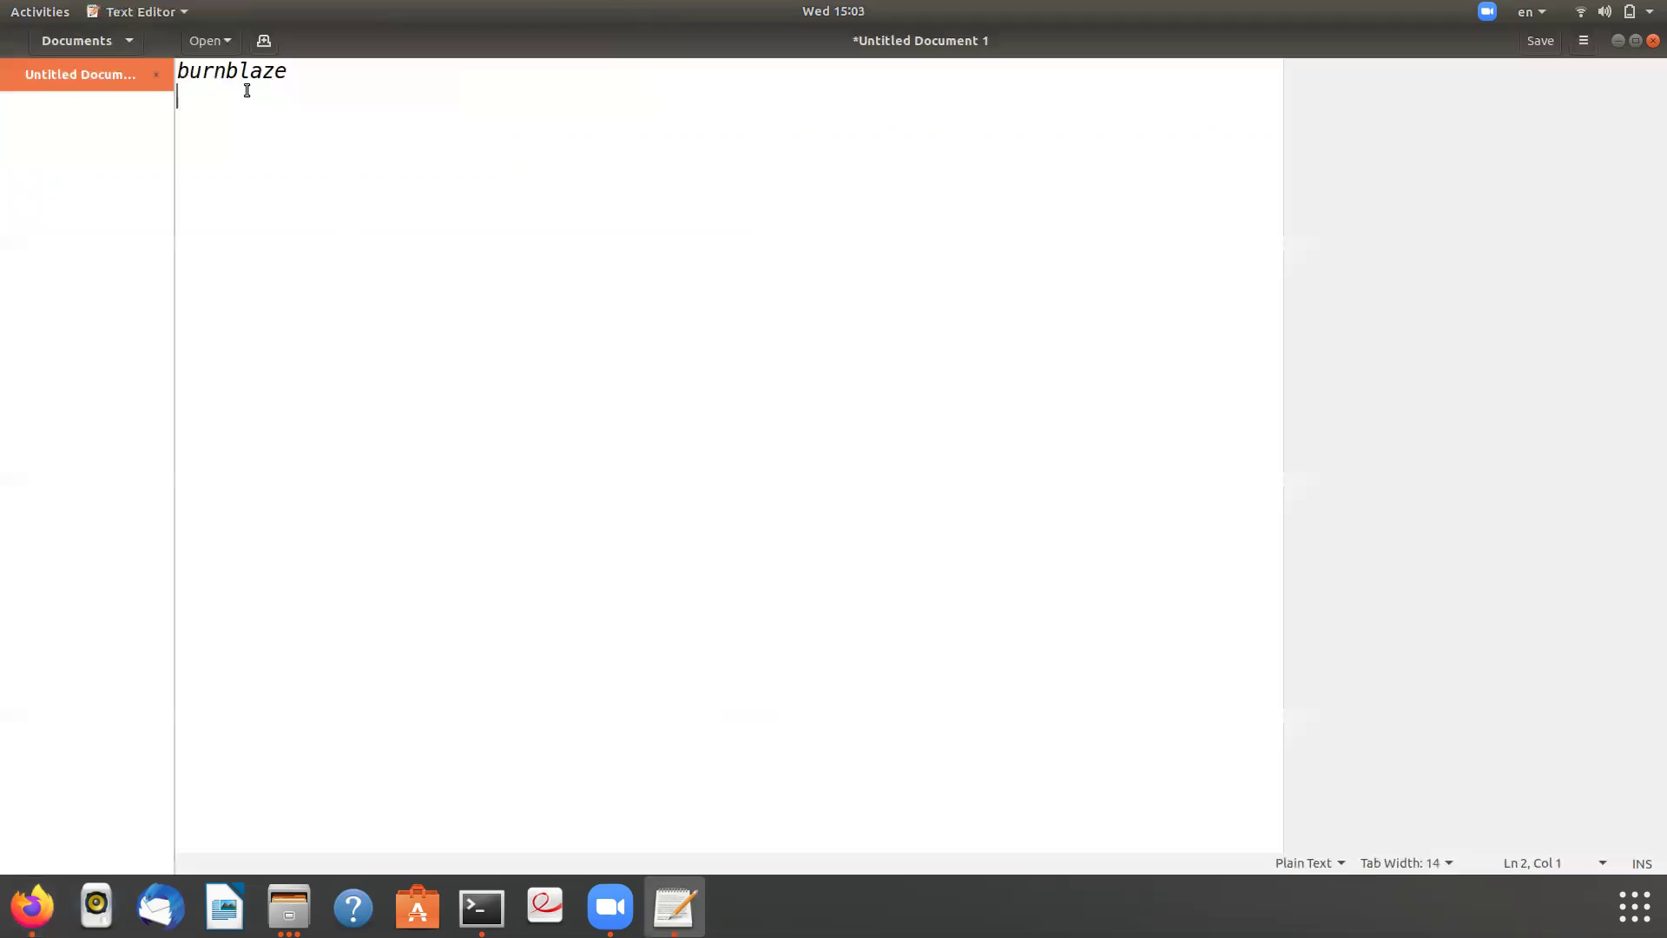
double_click(235, 78)
key("ctrl+c")
key("alt+Tab")
key("ctrl+v")
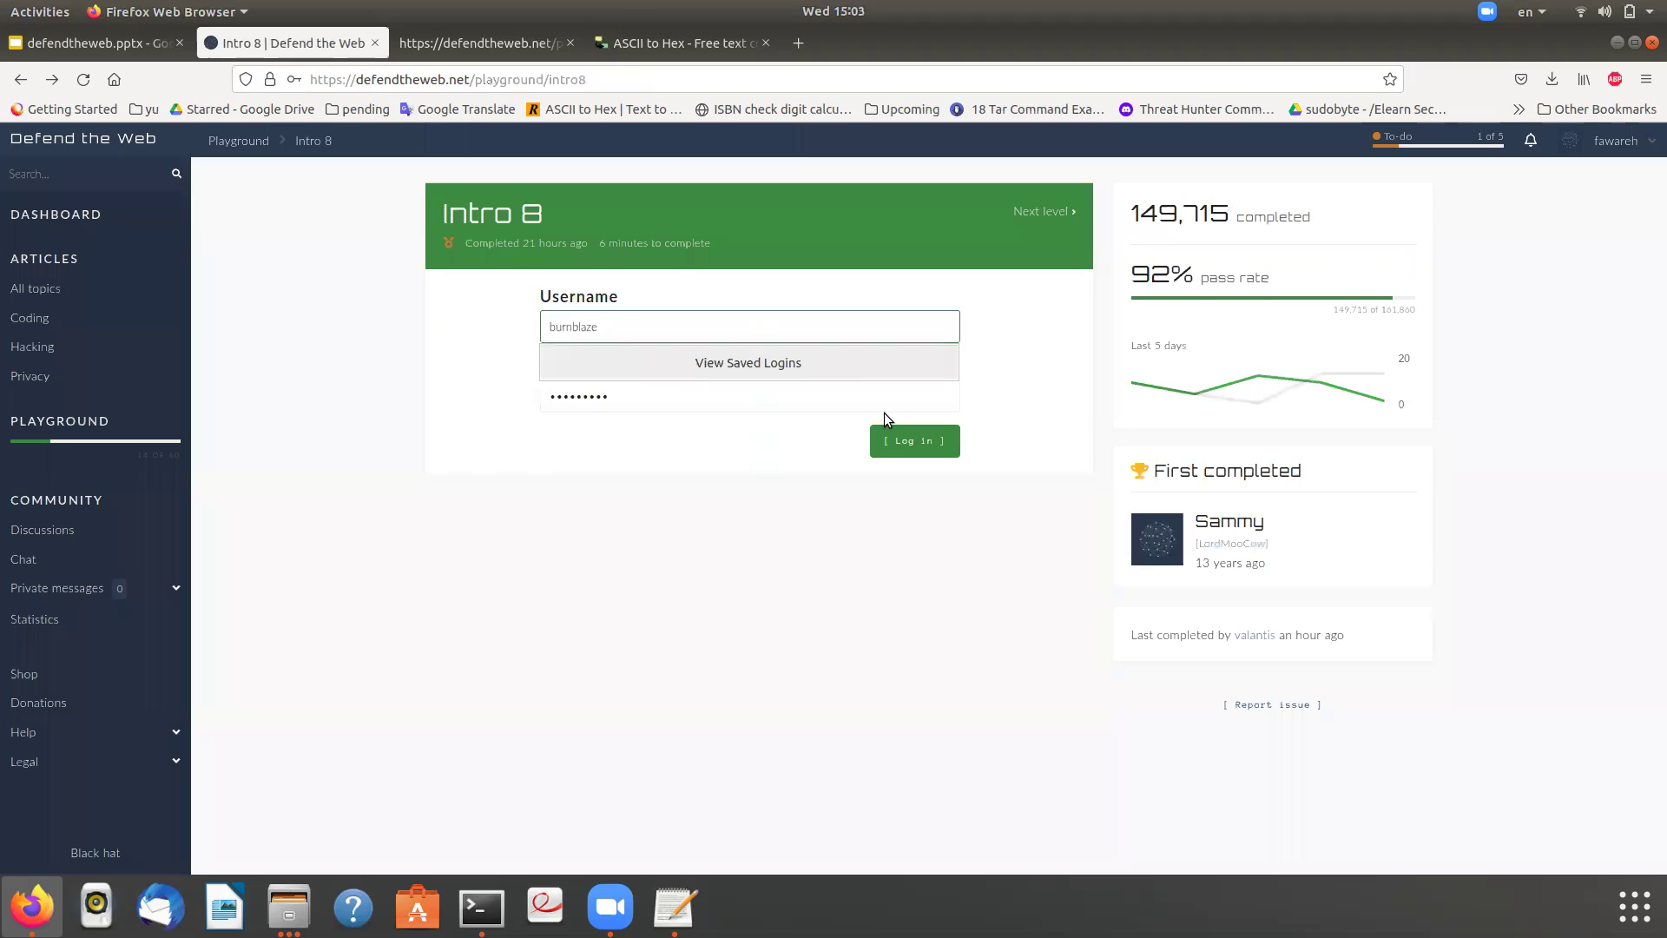
left_click(903, 440)
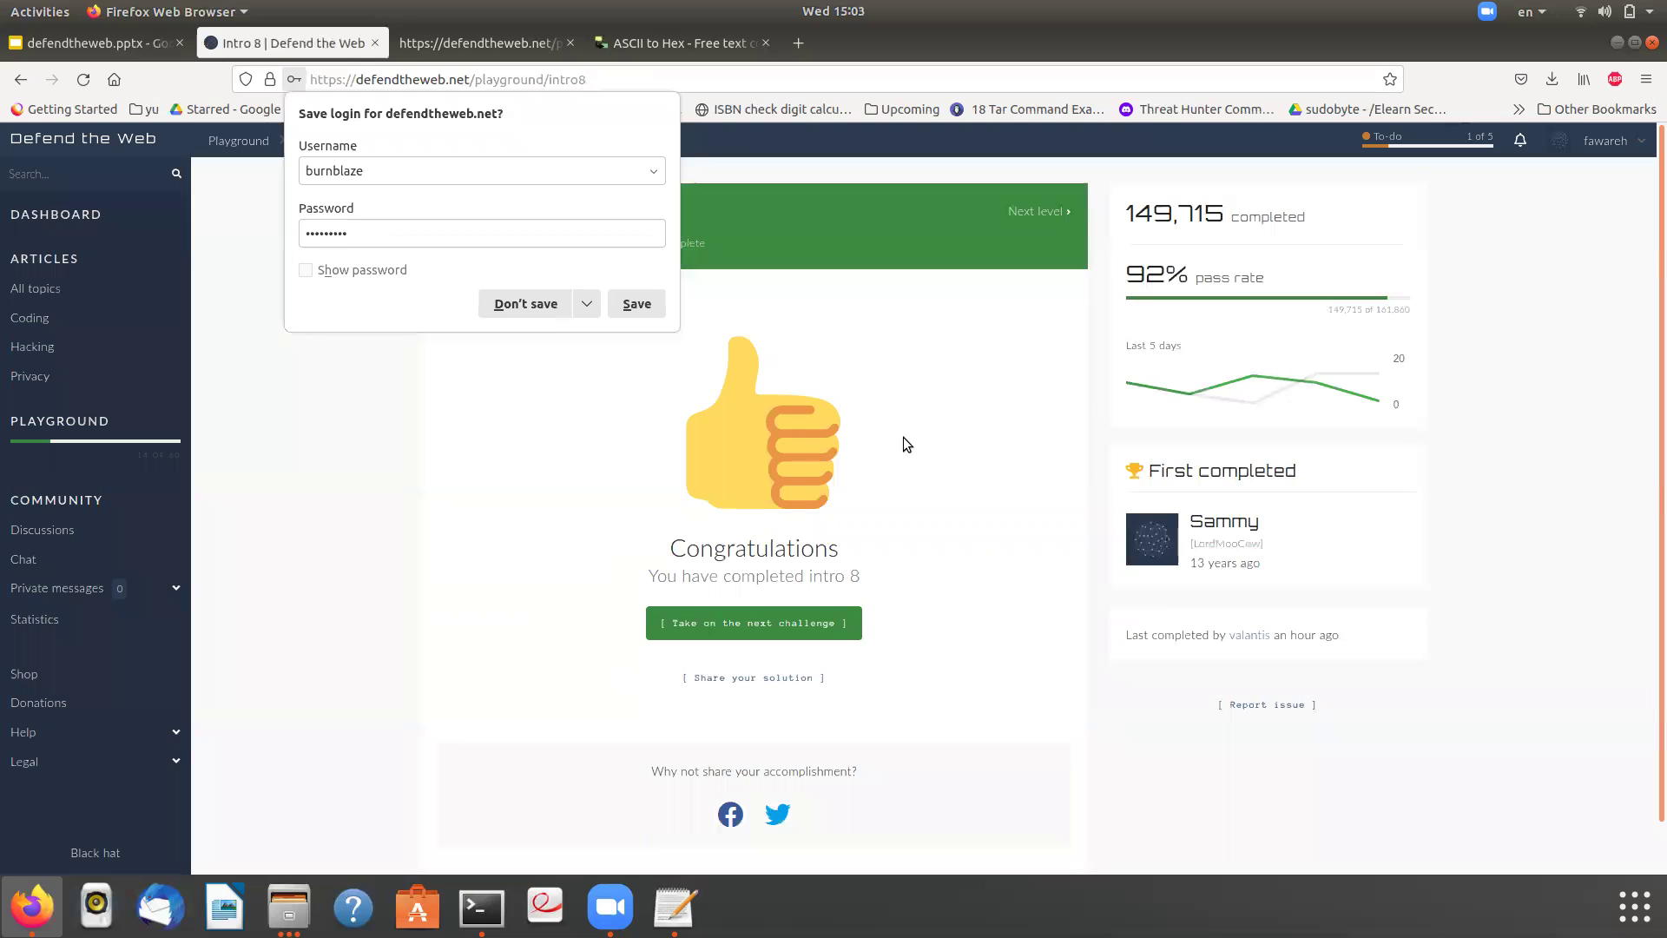
- Show slide 10, INTRO 9, in the defendtheweb.pptx deck
left_click(88, 45)
left_click(101, 547)
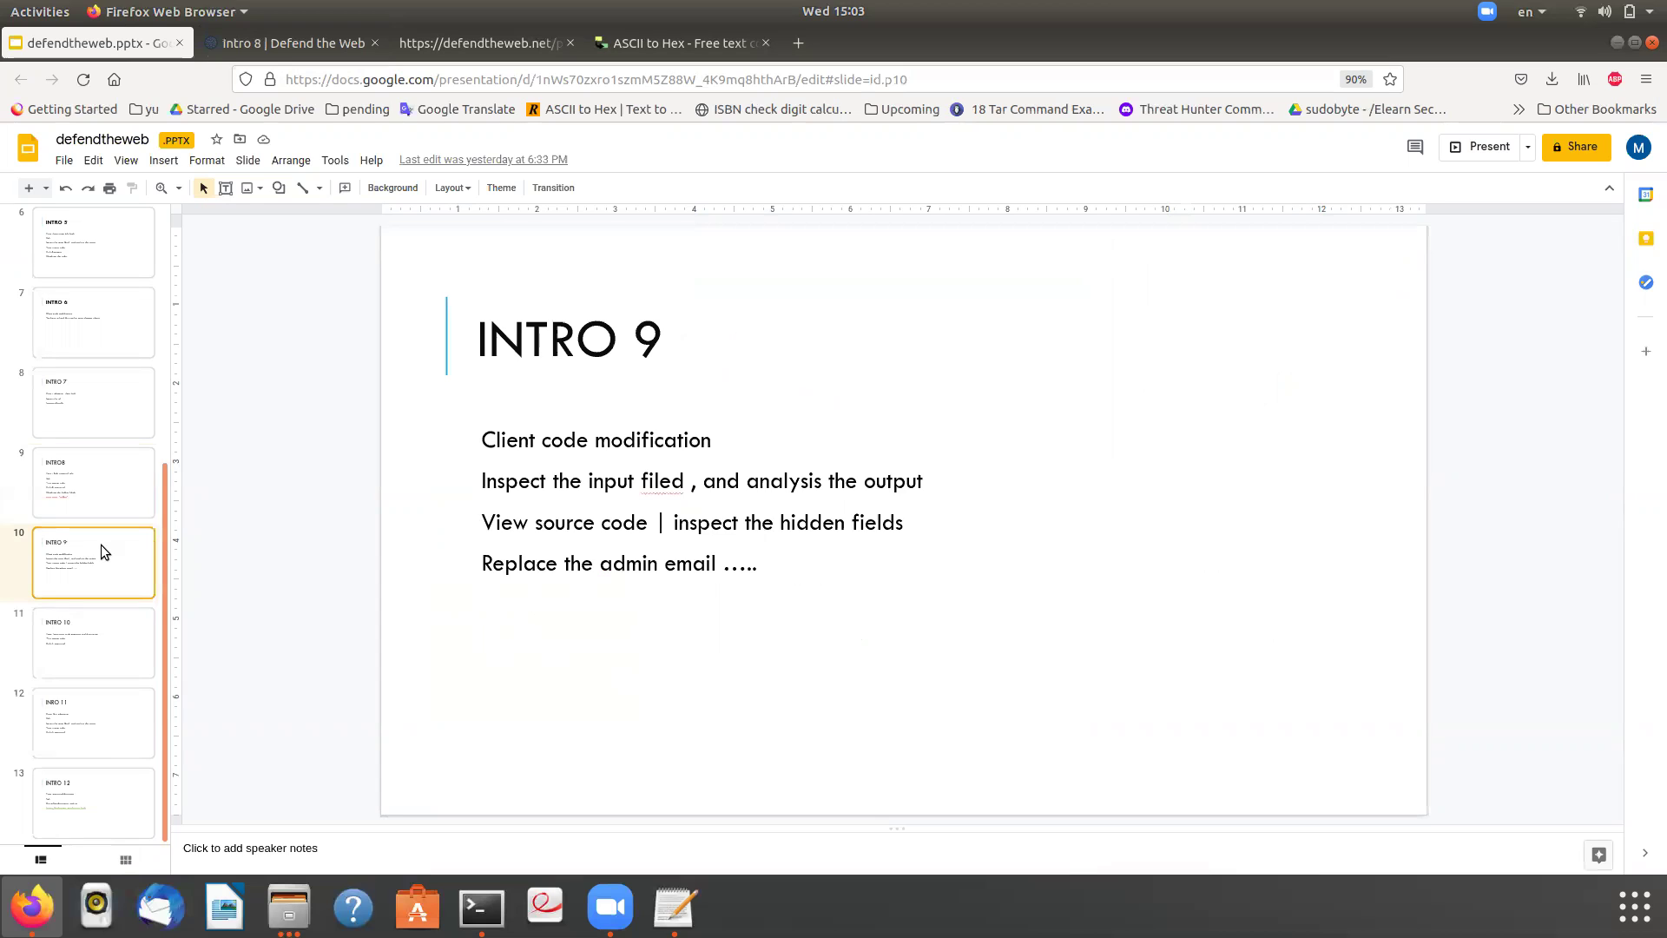
- On the Intro 8 tab, change intro8 to intro9 in the address and load it
left_click(672, 34)
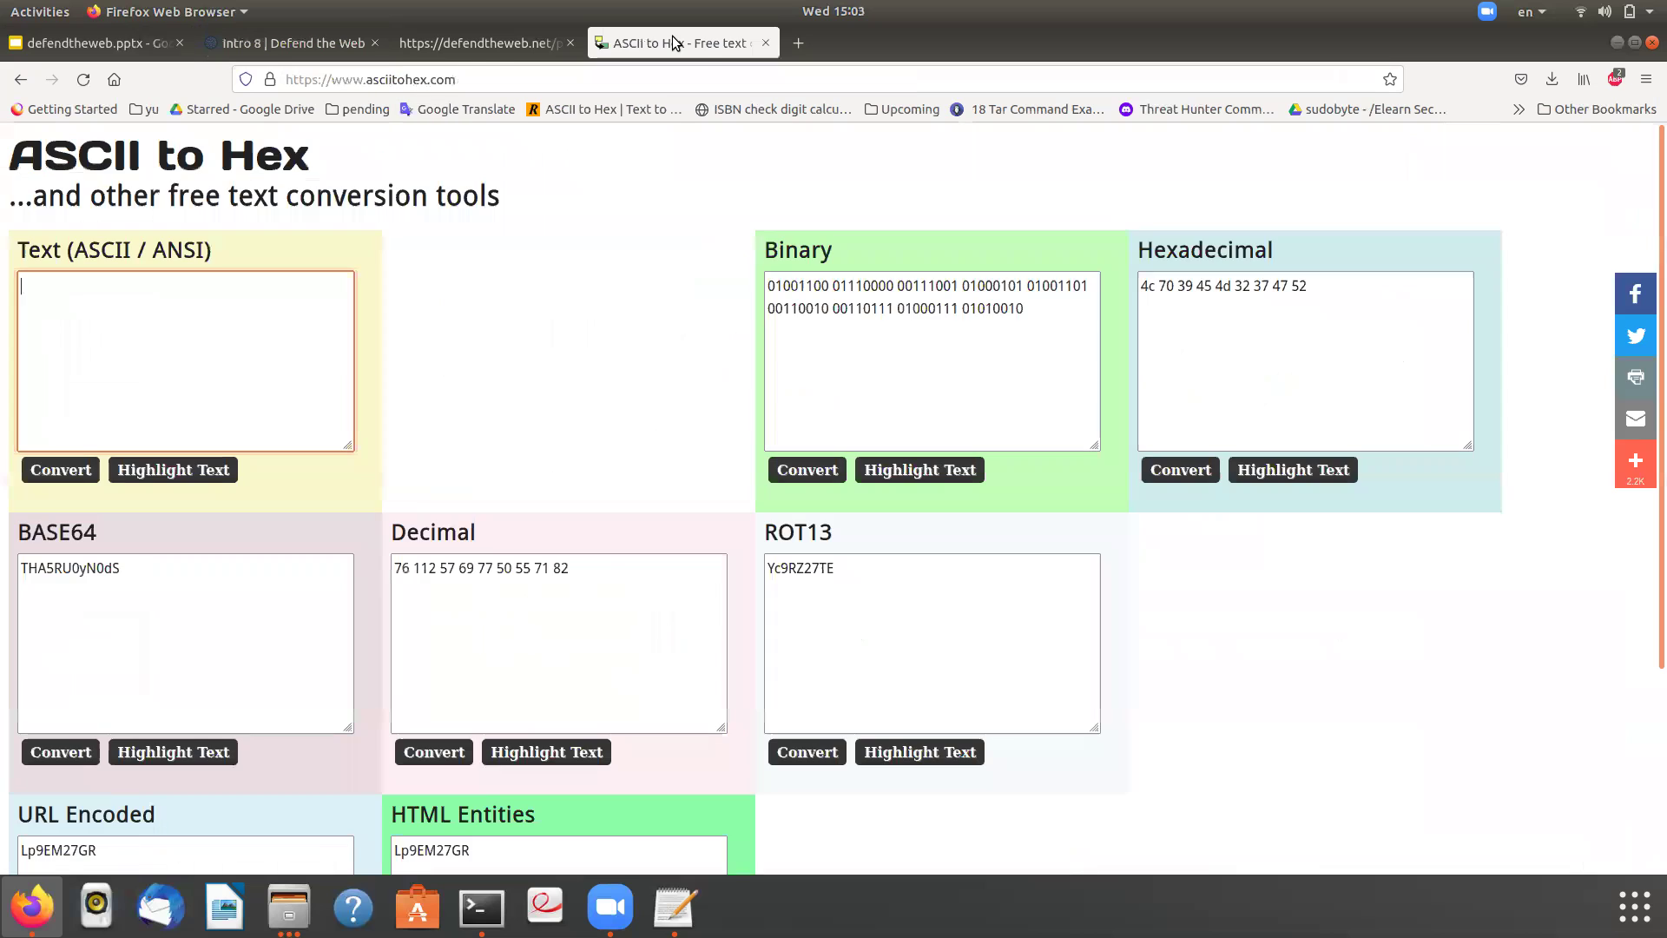
left_click(464, 39)
left_click(270, 37)
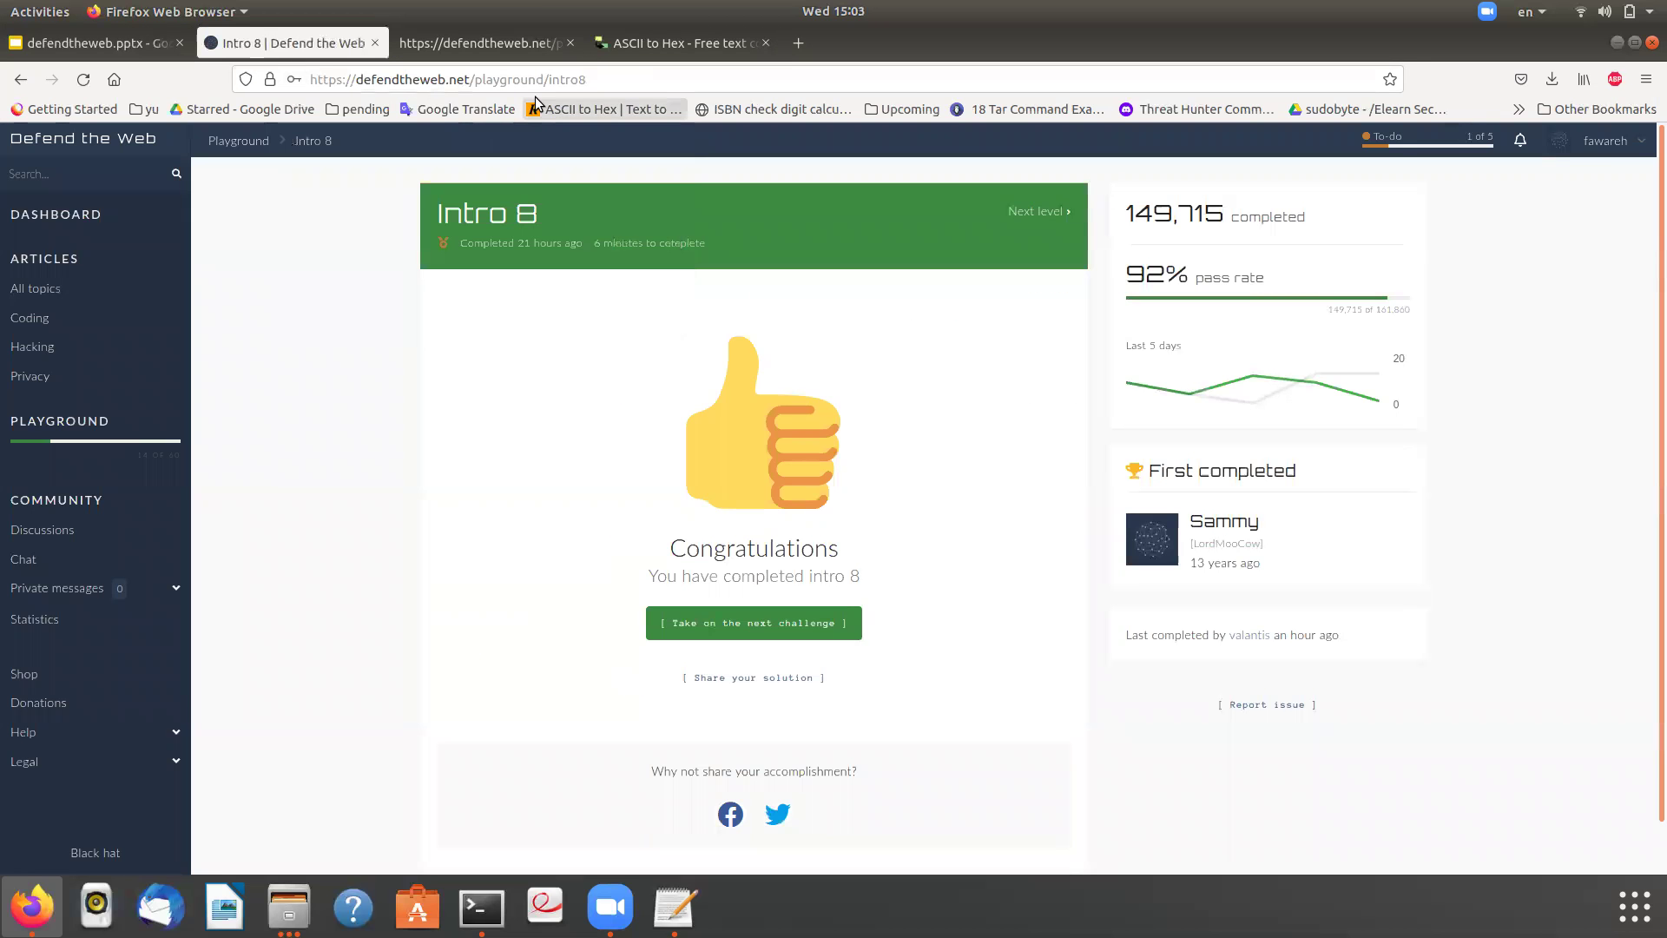
left_click(634, 83)
left_click(636, 89)
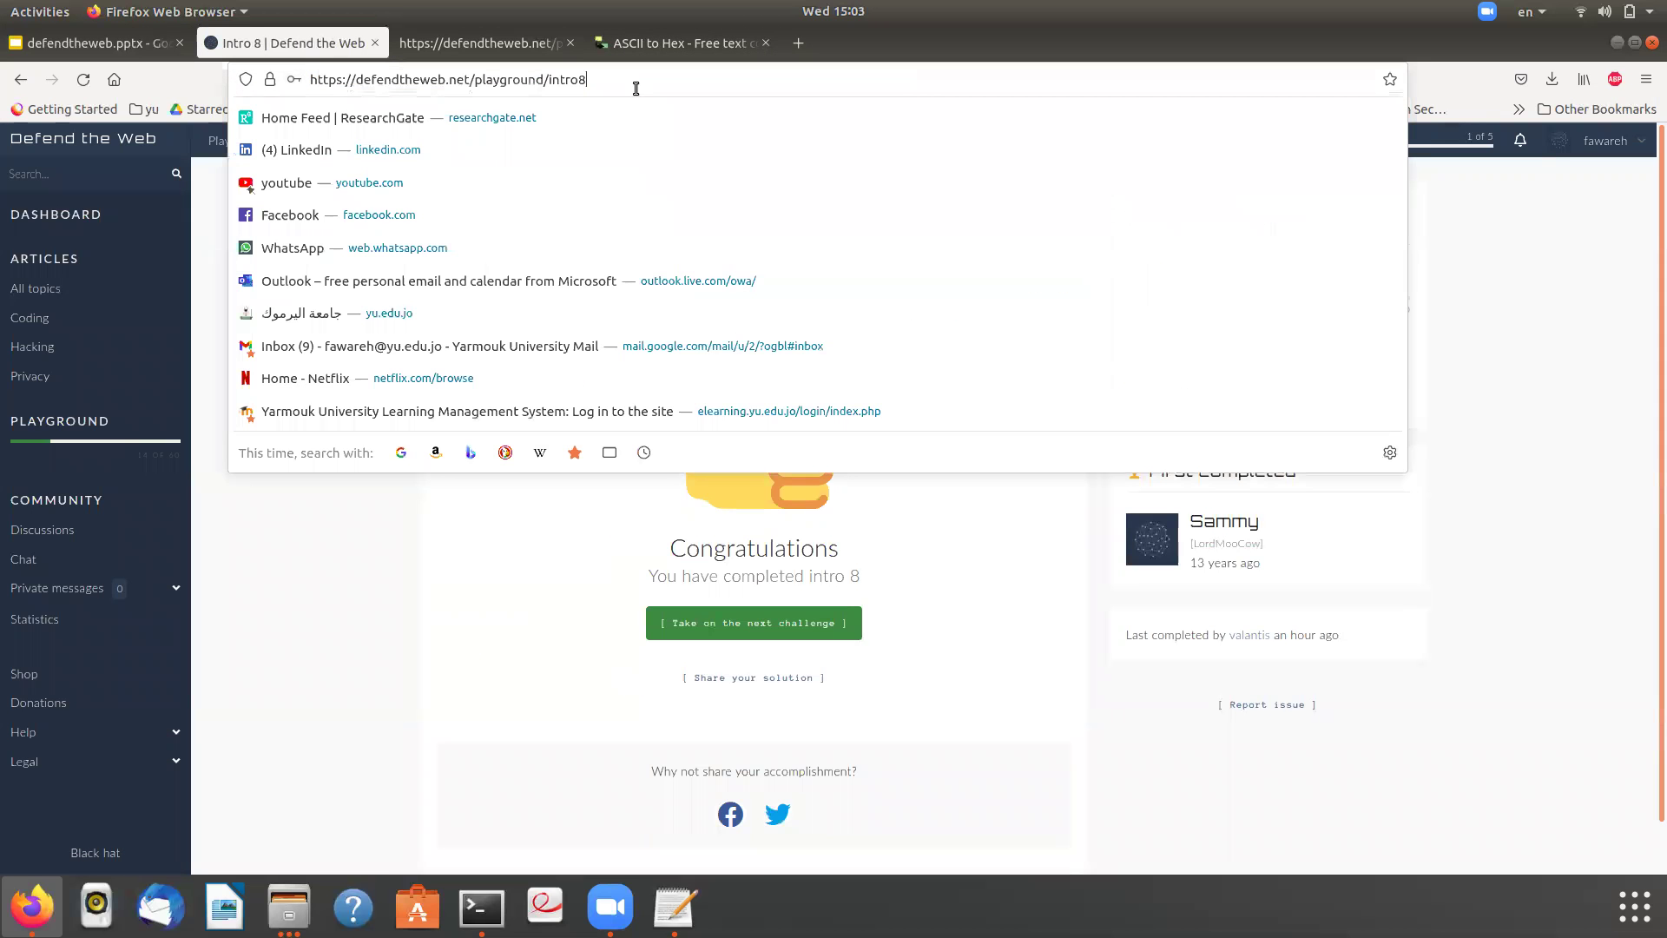
key("BackSpace")
type("9")
key("Return")
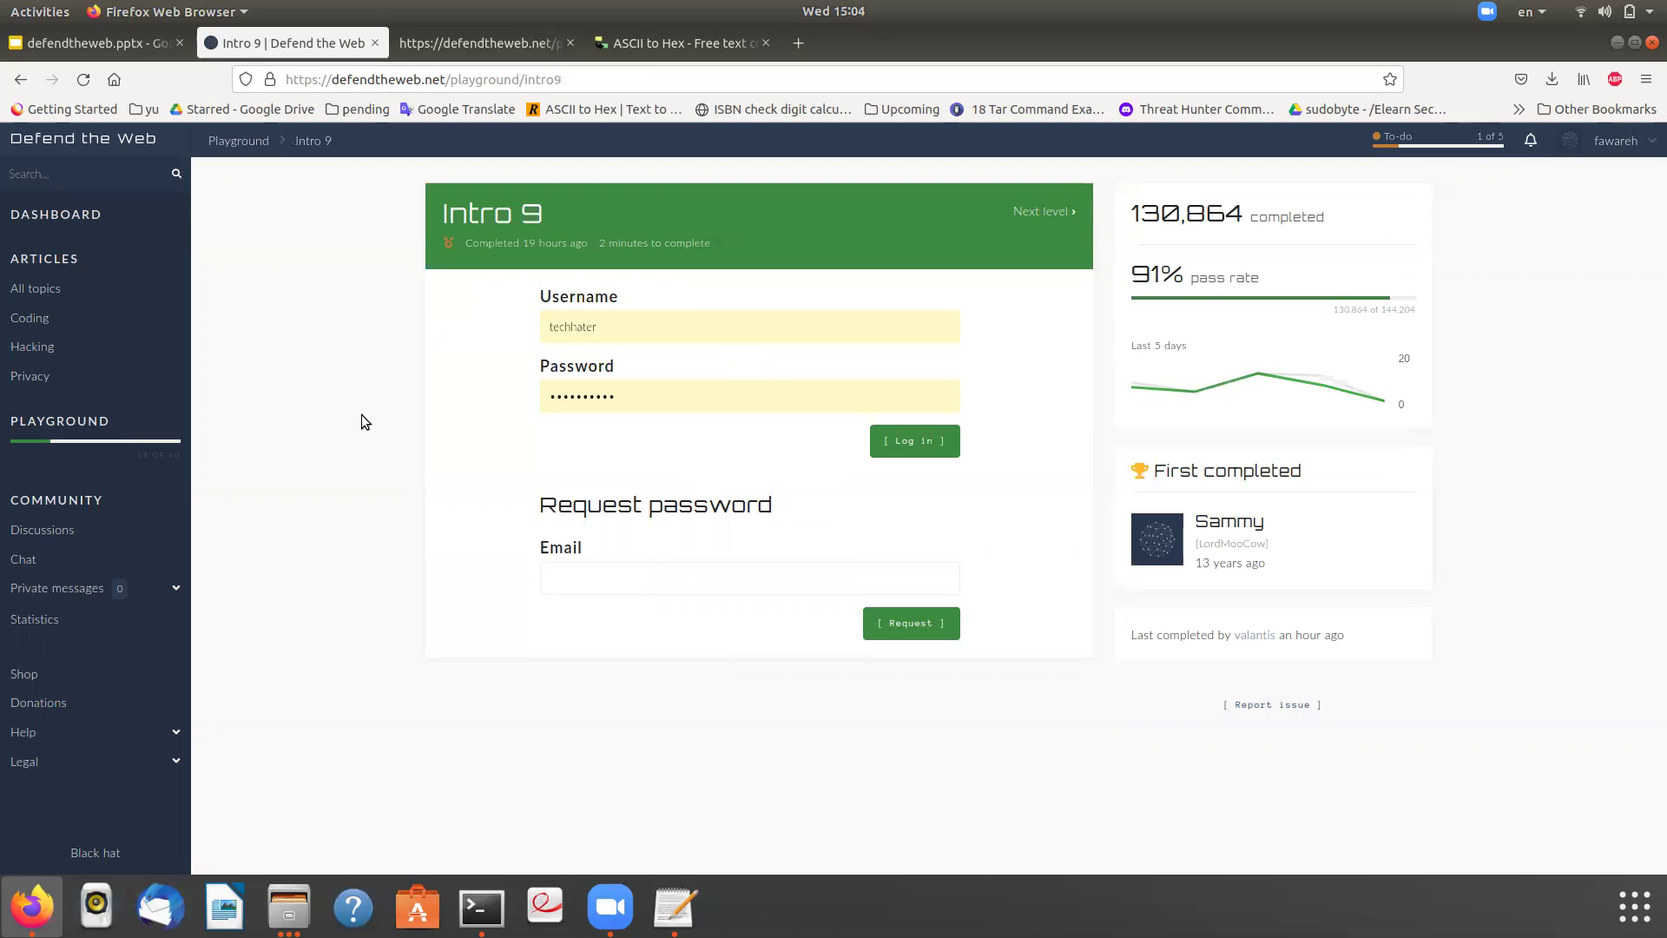
- View the Intro 9 page source and step through its 9 matches for 'password'
right_click(404, 410)
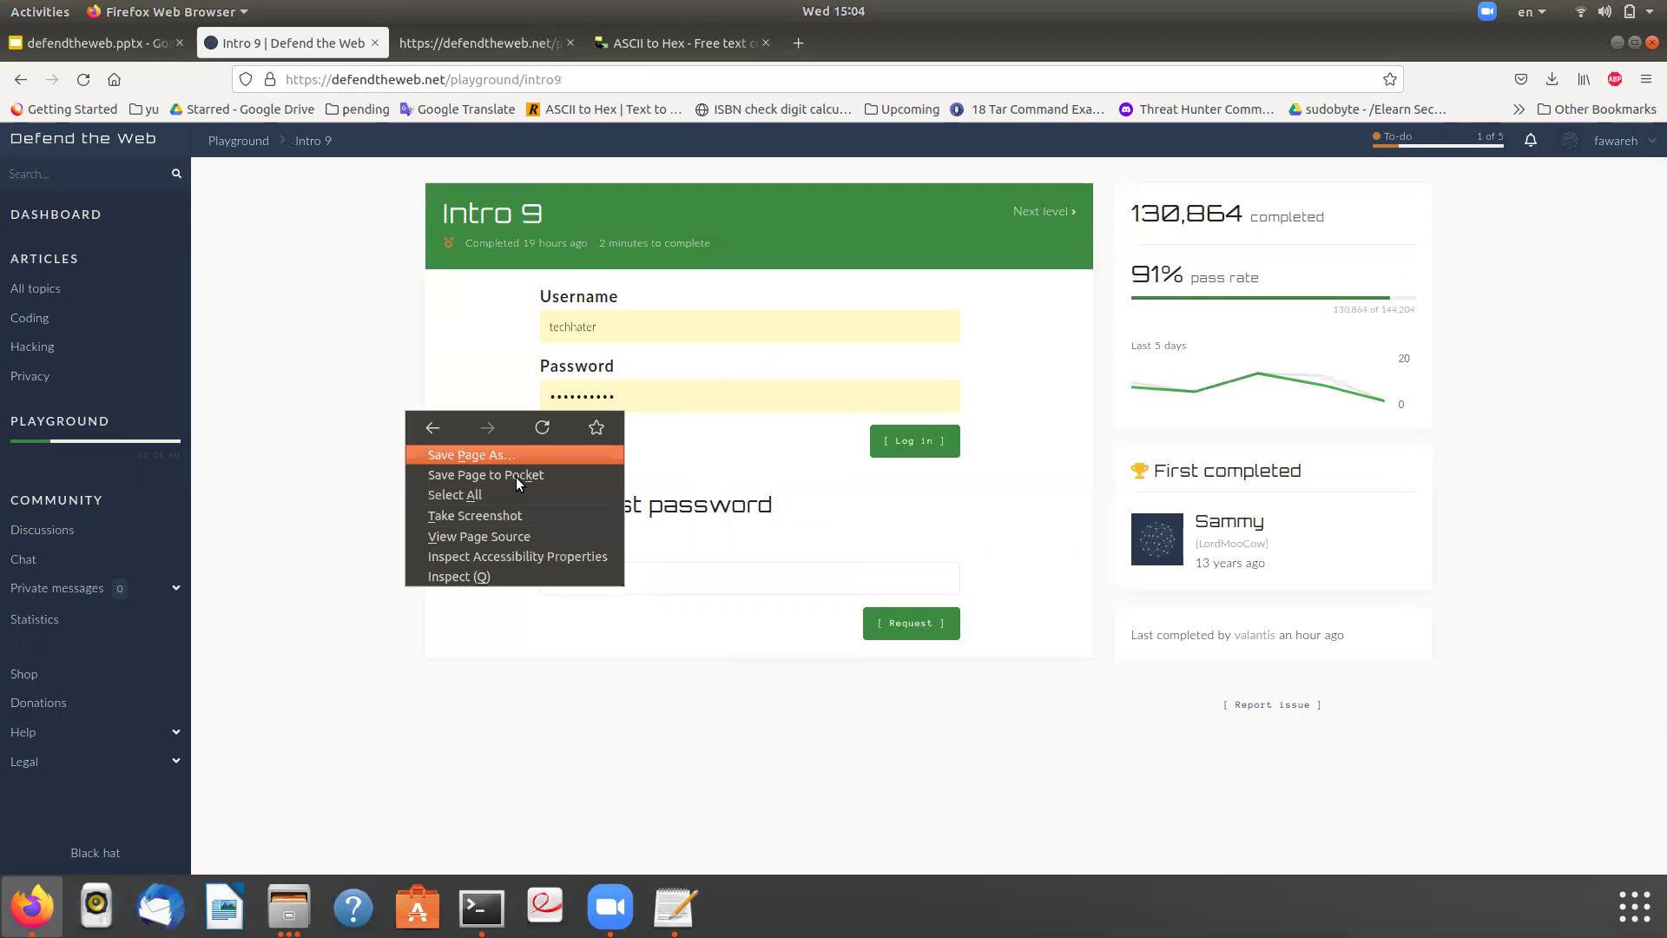
left_click(557, 537)
key("ctrl+f")
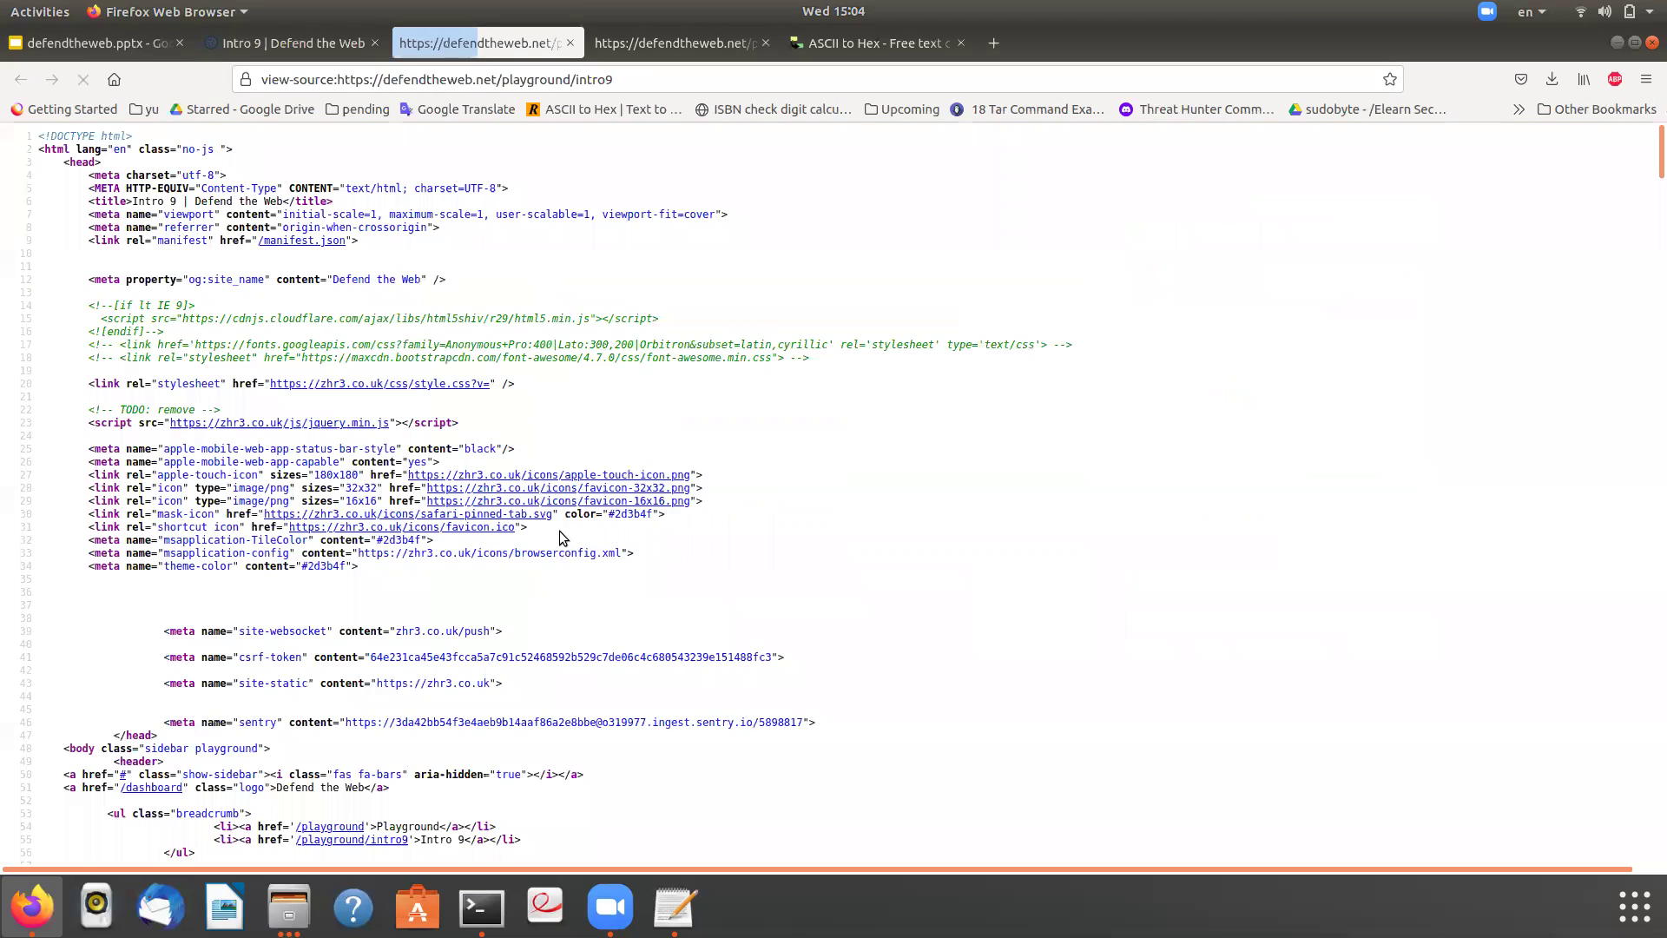
type("pas")
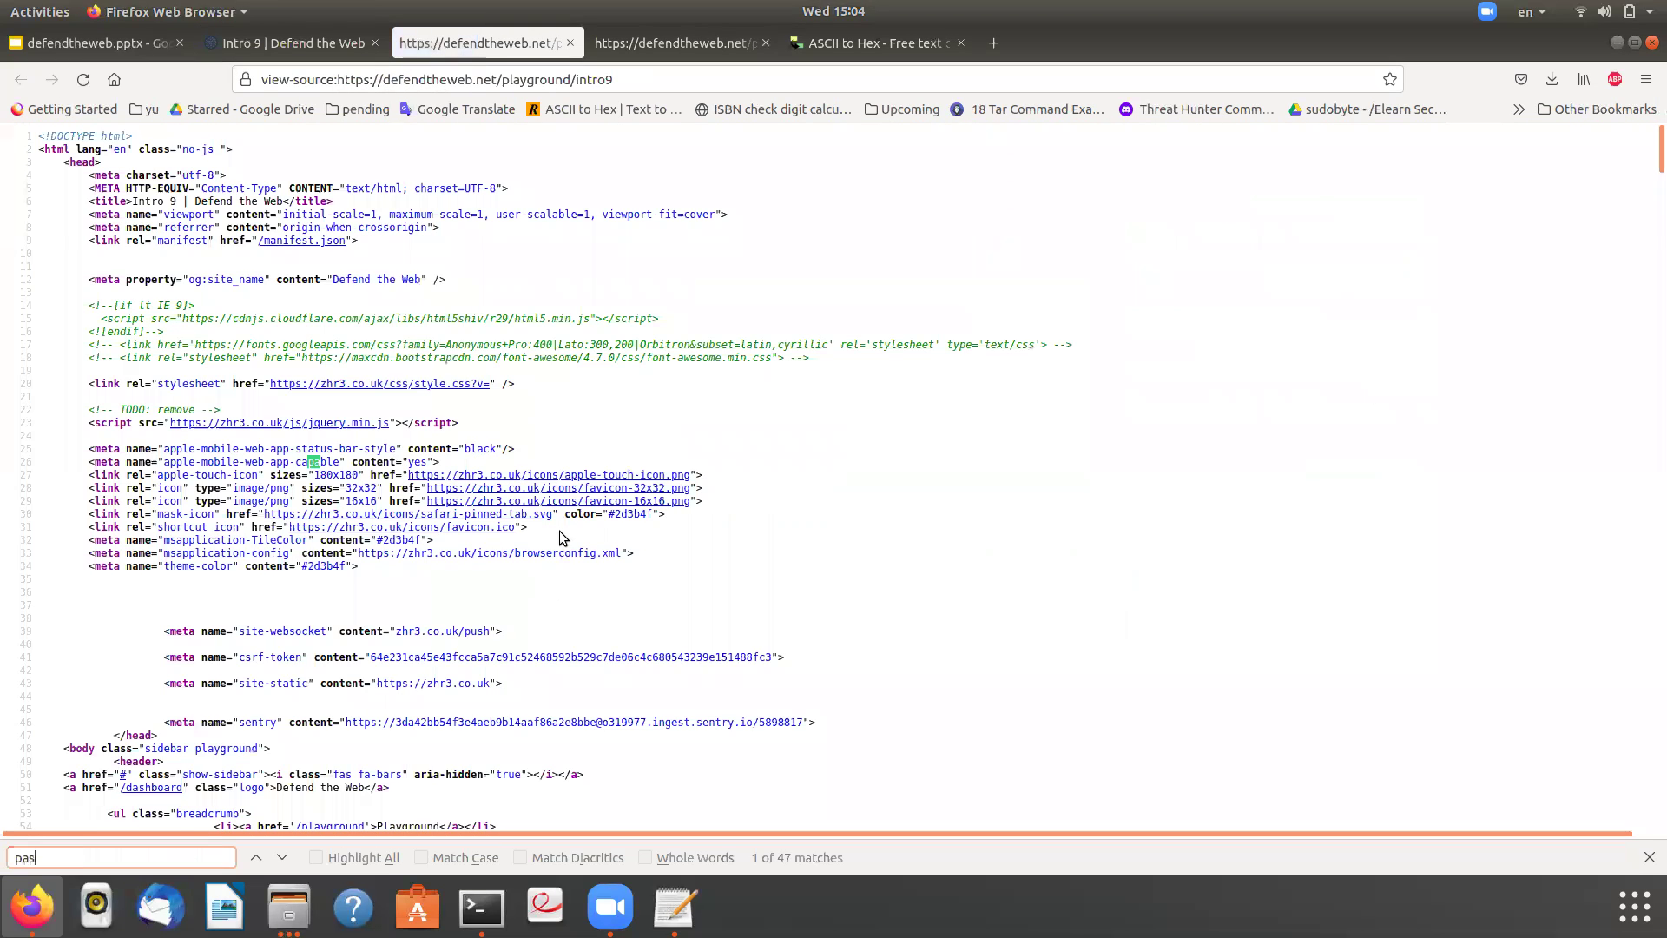
type("sword")
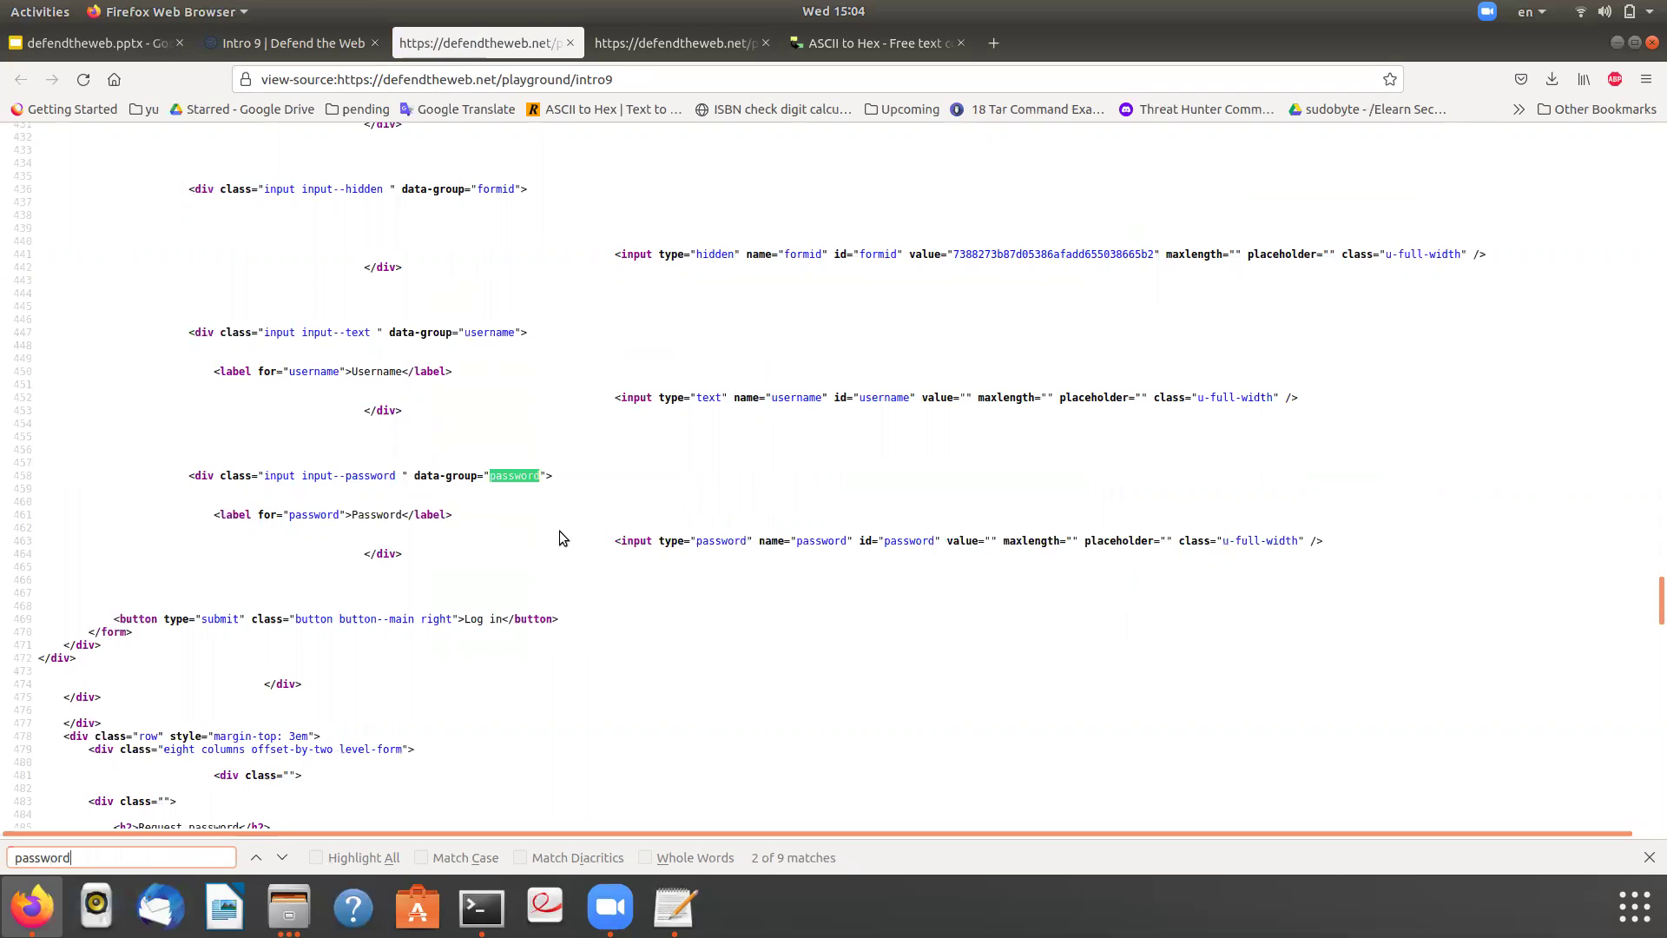
key("Return")
key("Return")
key("Return")
key("Return")
key("Return")
key("Return")
key("Return")
key("Return")
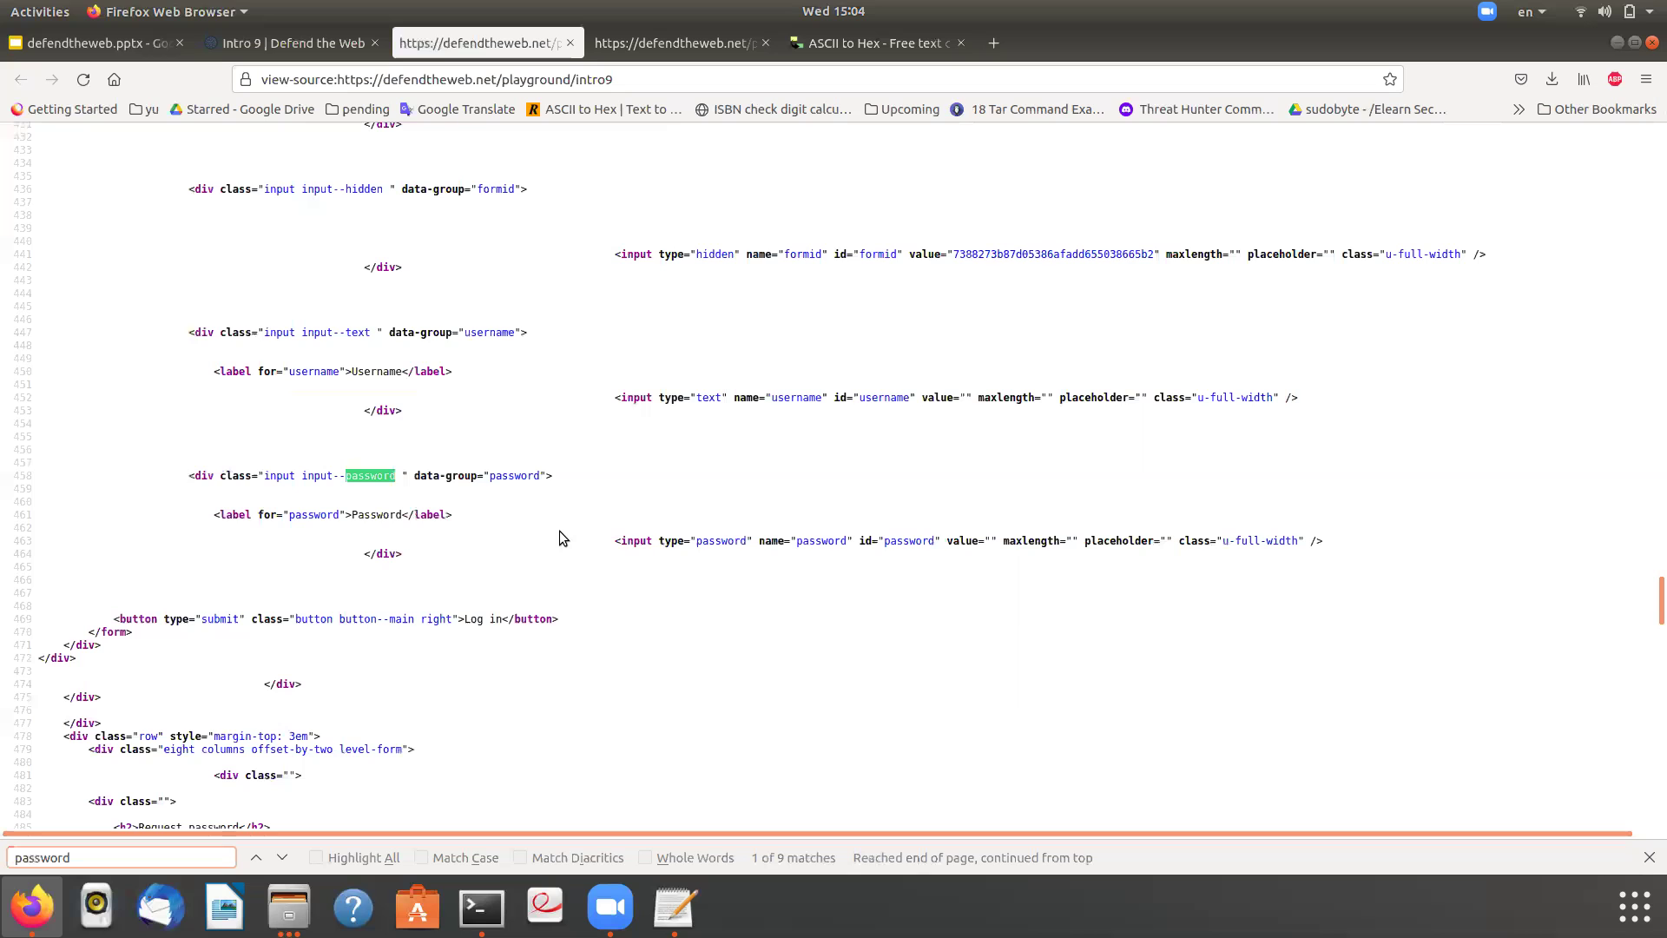
key("Return")
key("Return")
key("Return")
key("Return")
key("Return")
key("Return")
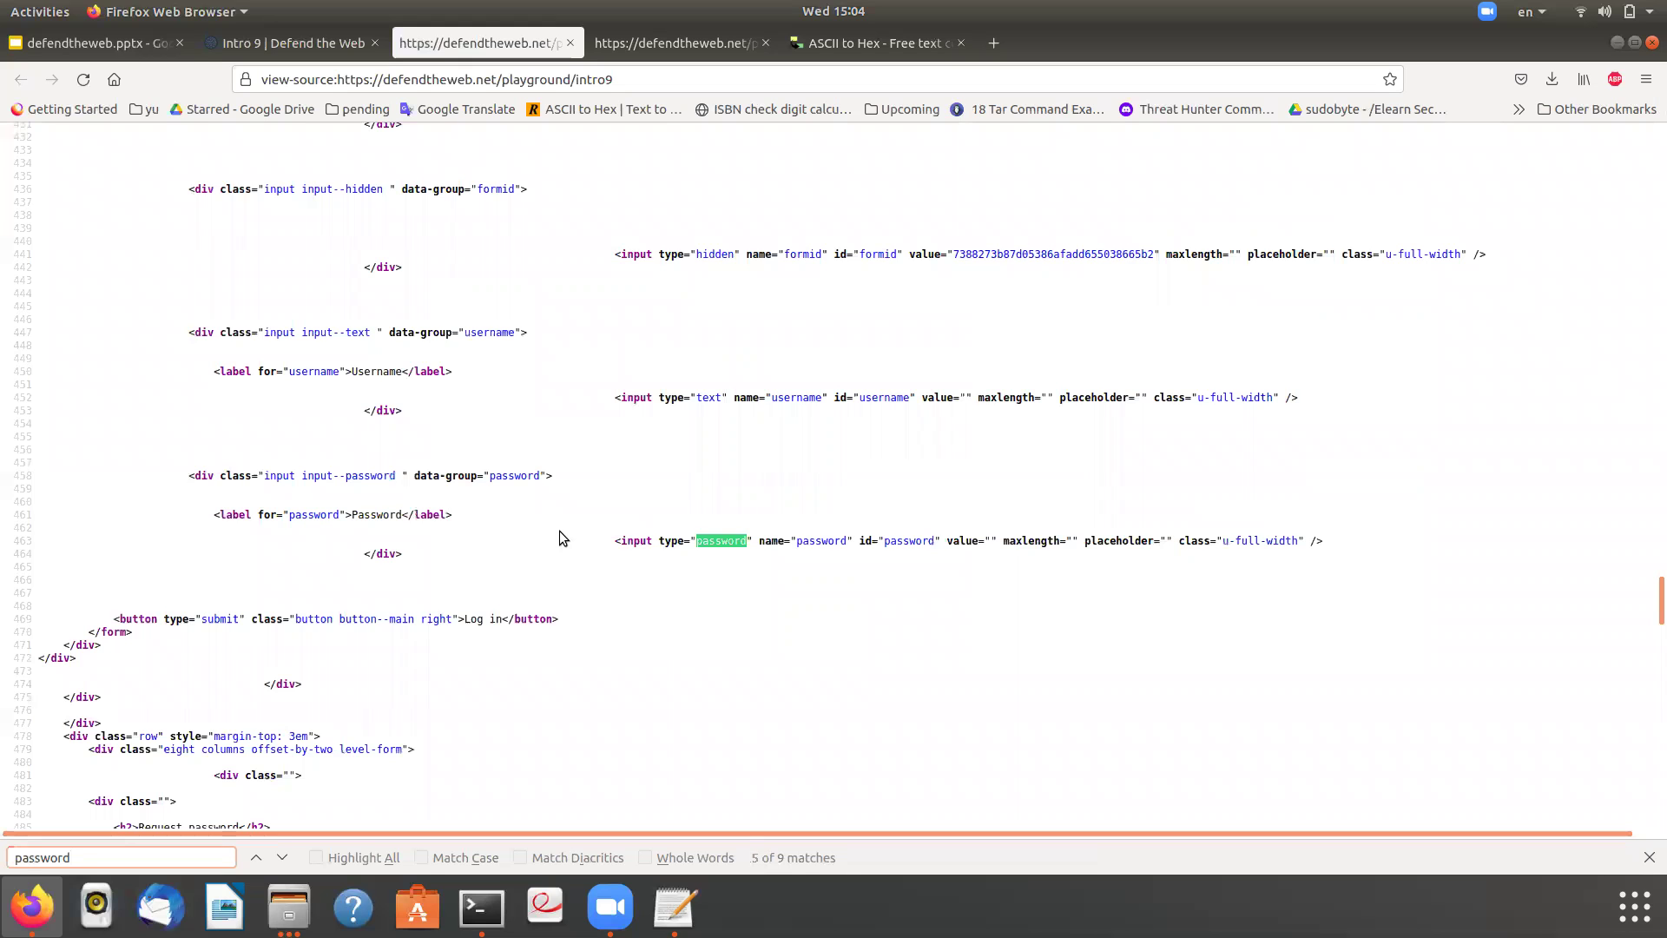
key("Return")
key("Return")
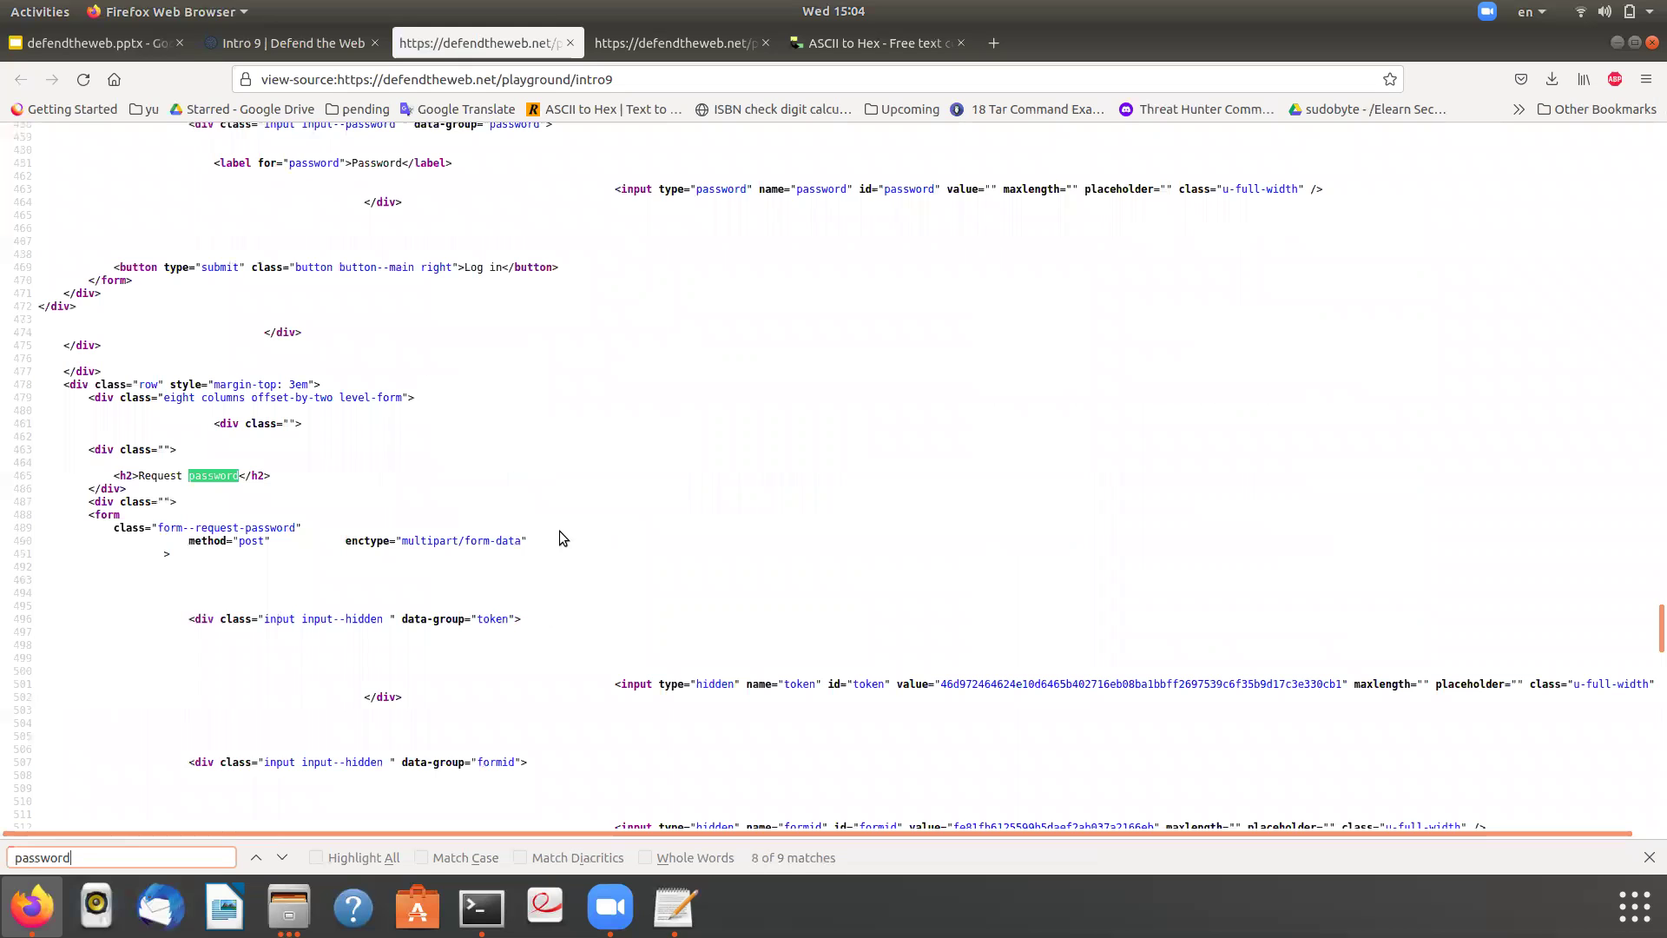
key("Return")
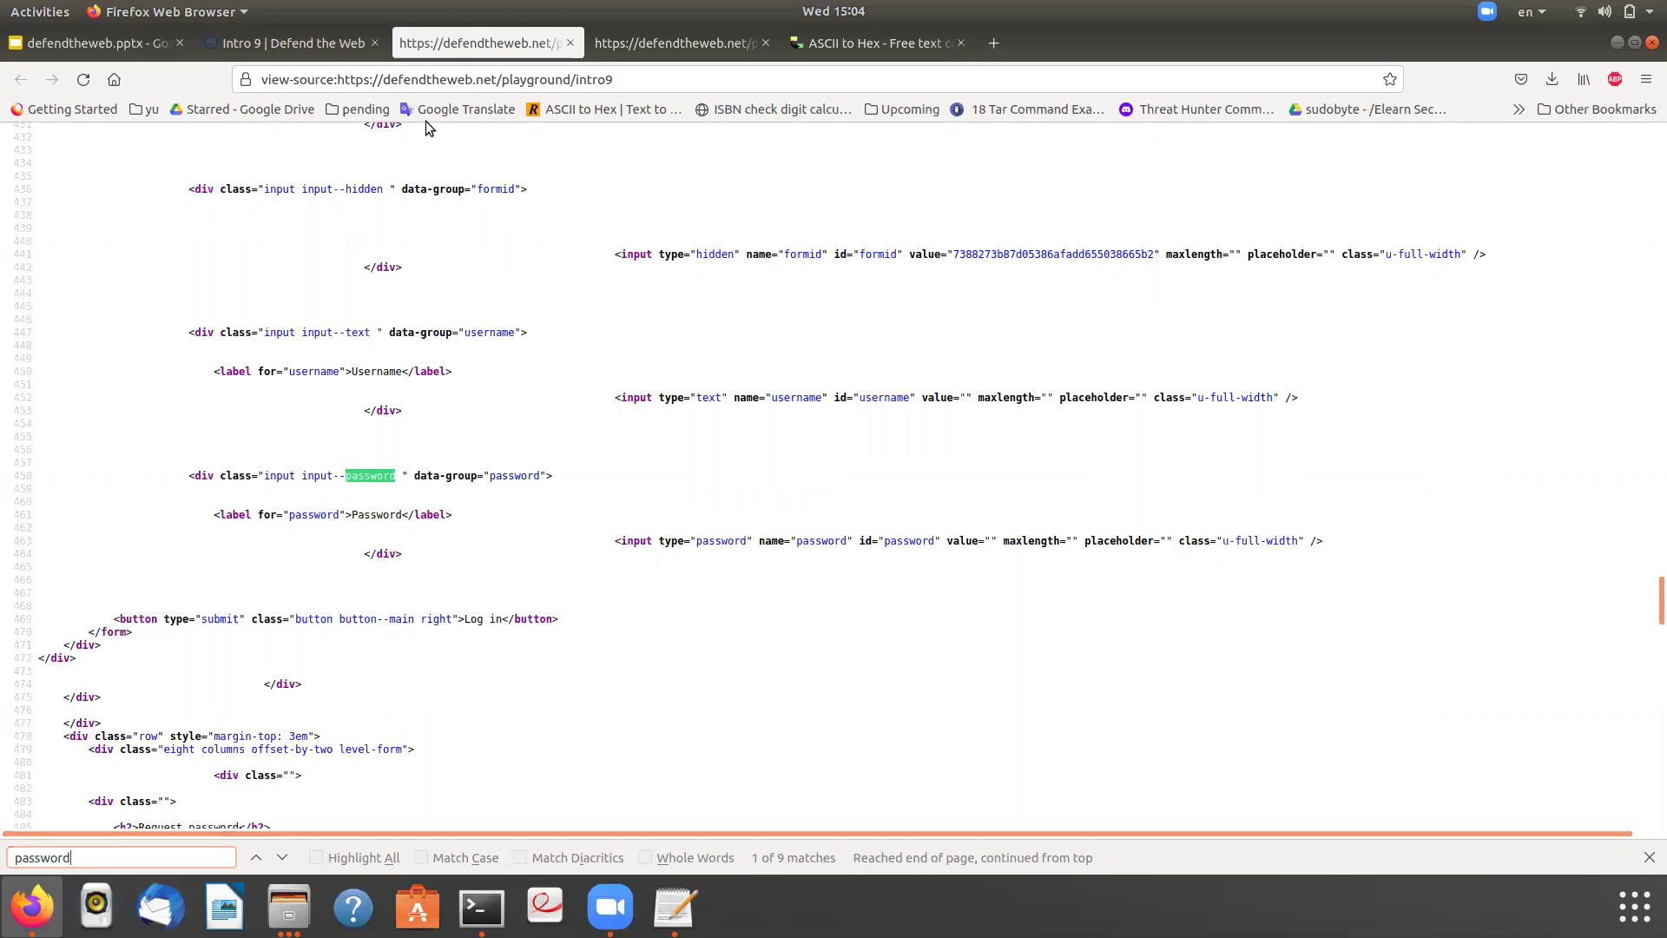
left_click(306, 44)
- Inspect the Email label, expand the hidden email2 div, and edit its admin e-mail value
double_click(564, 550)
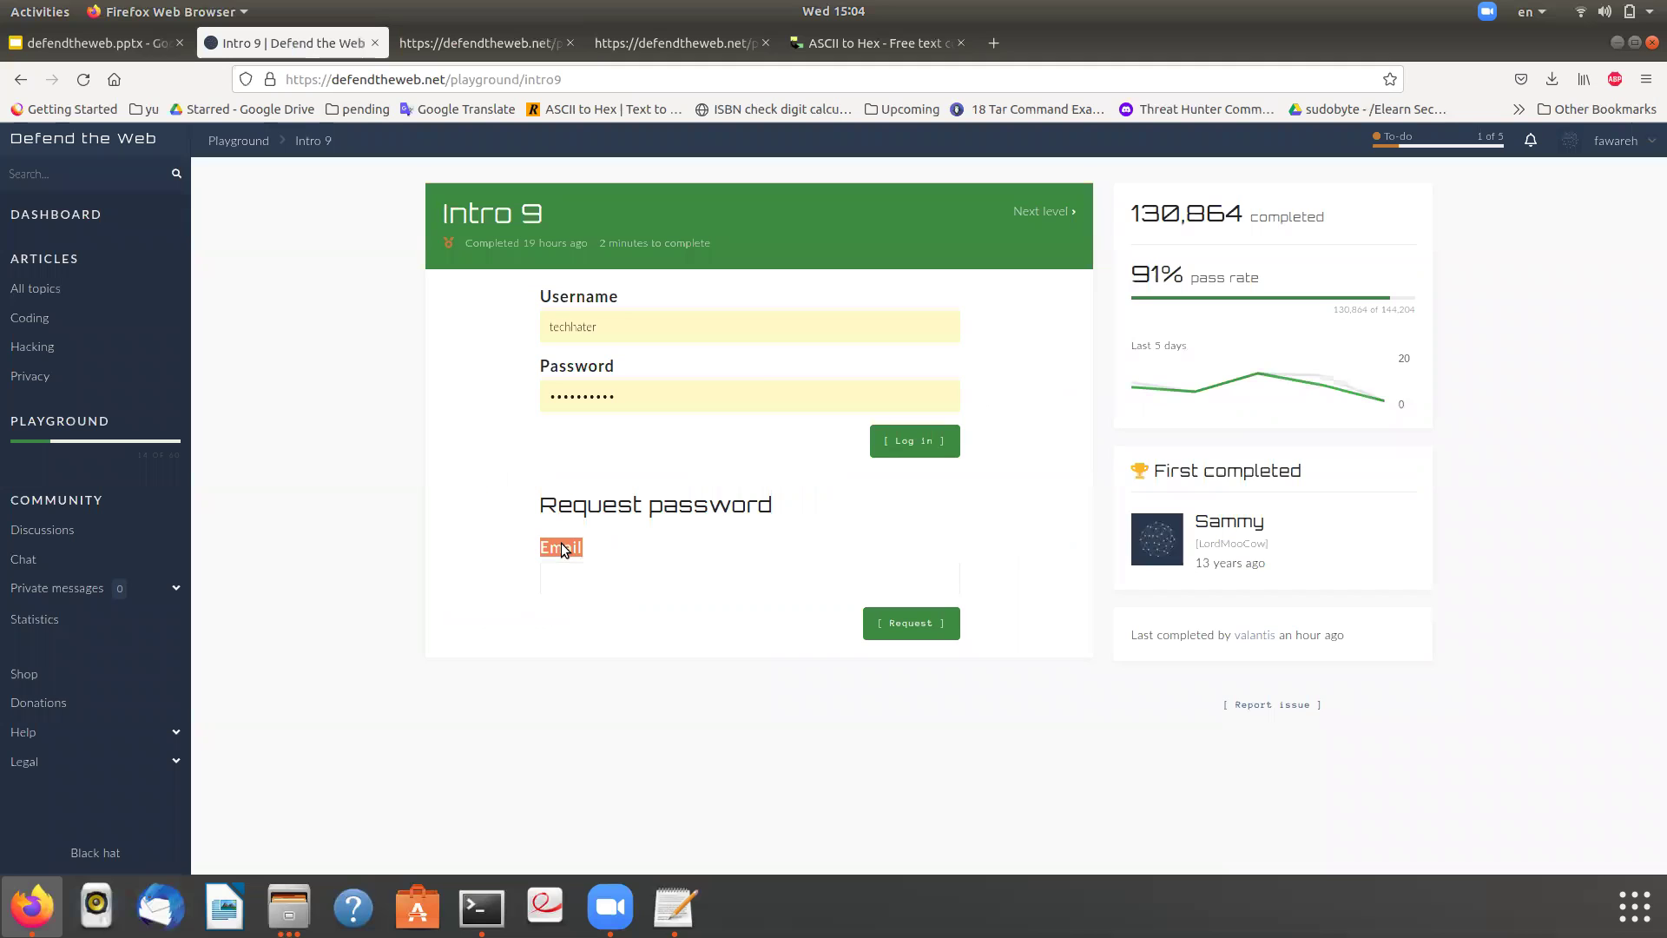
right_click(564, 550)
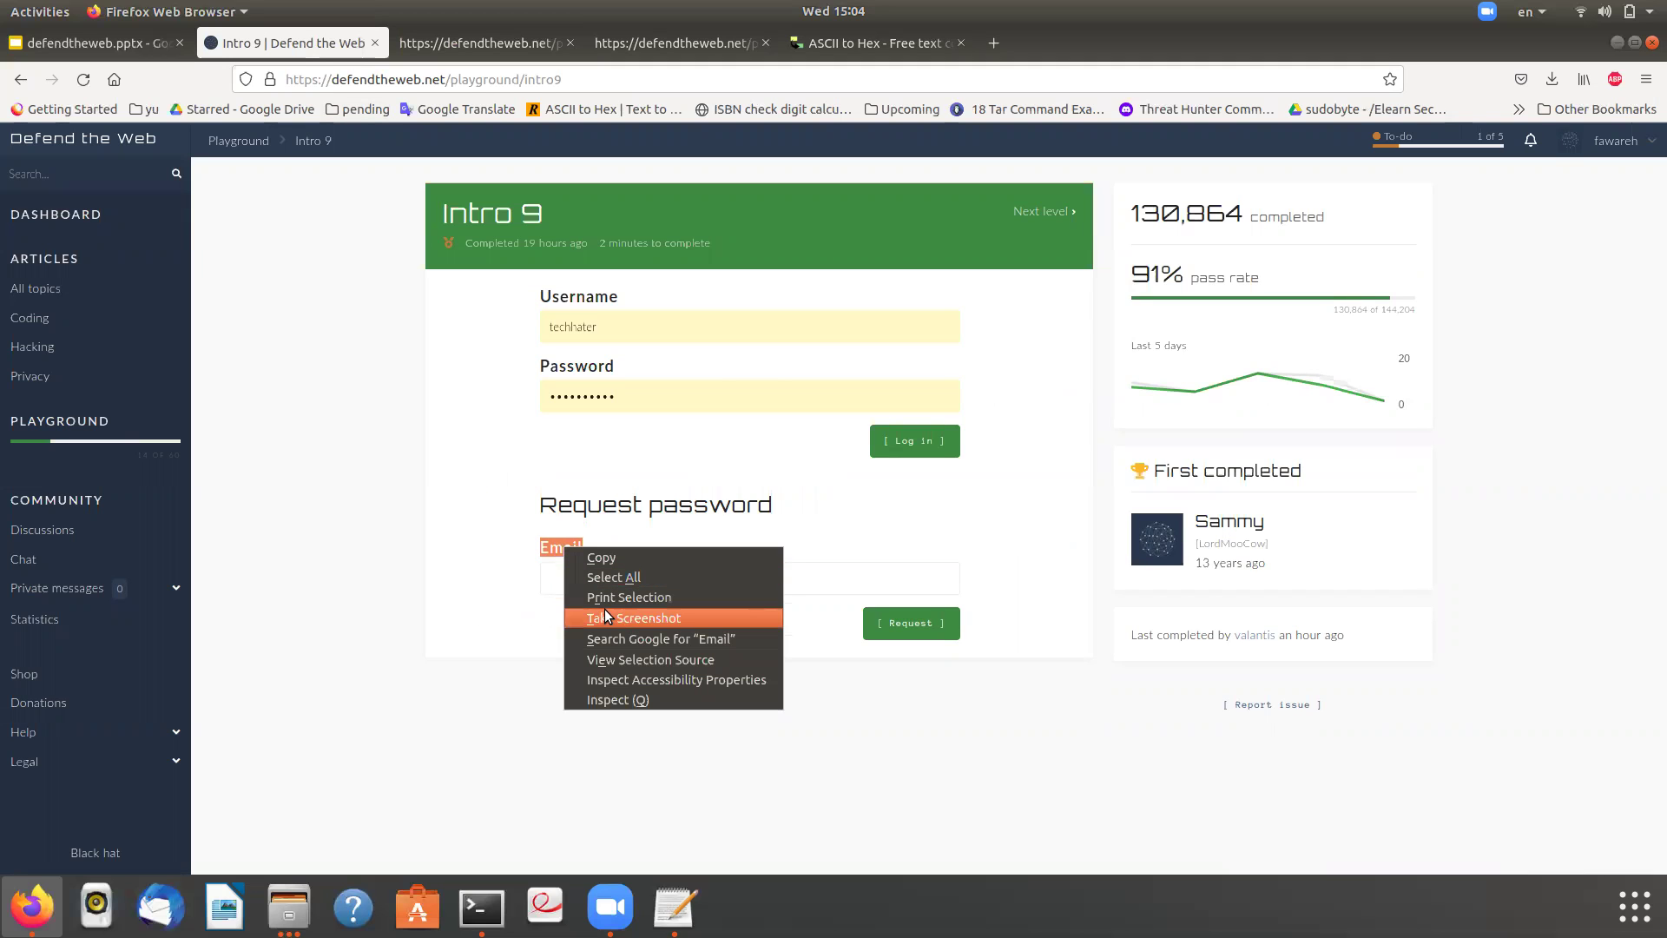
left_click(622, 700)
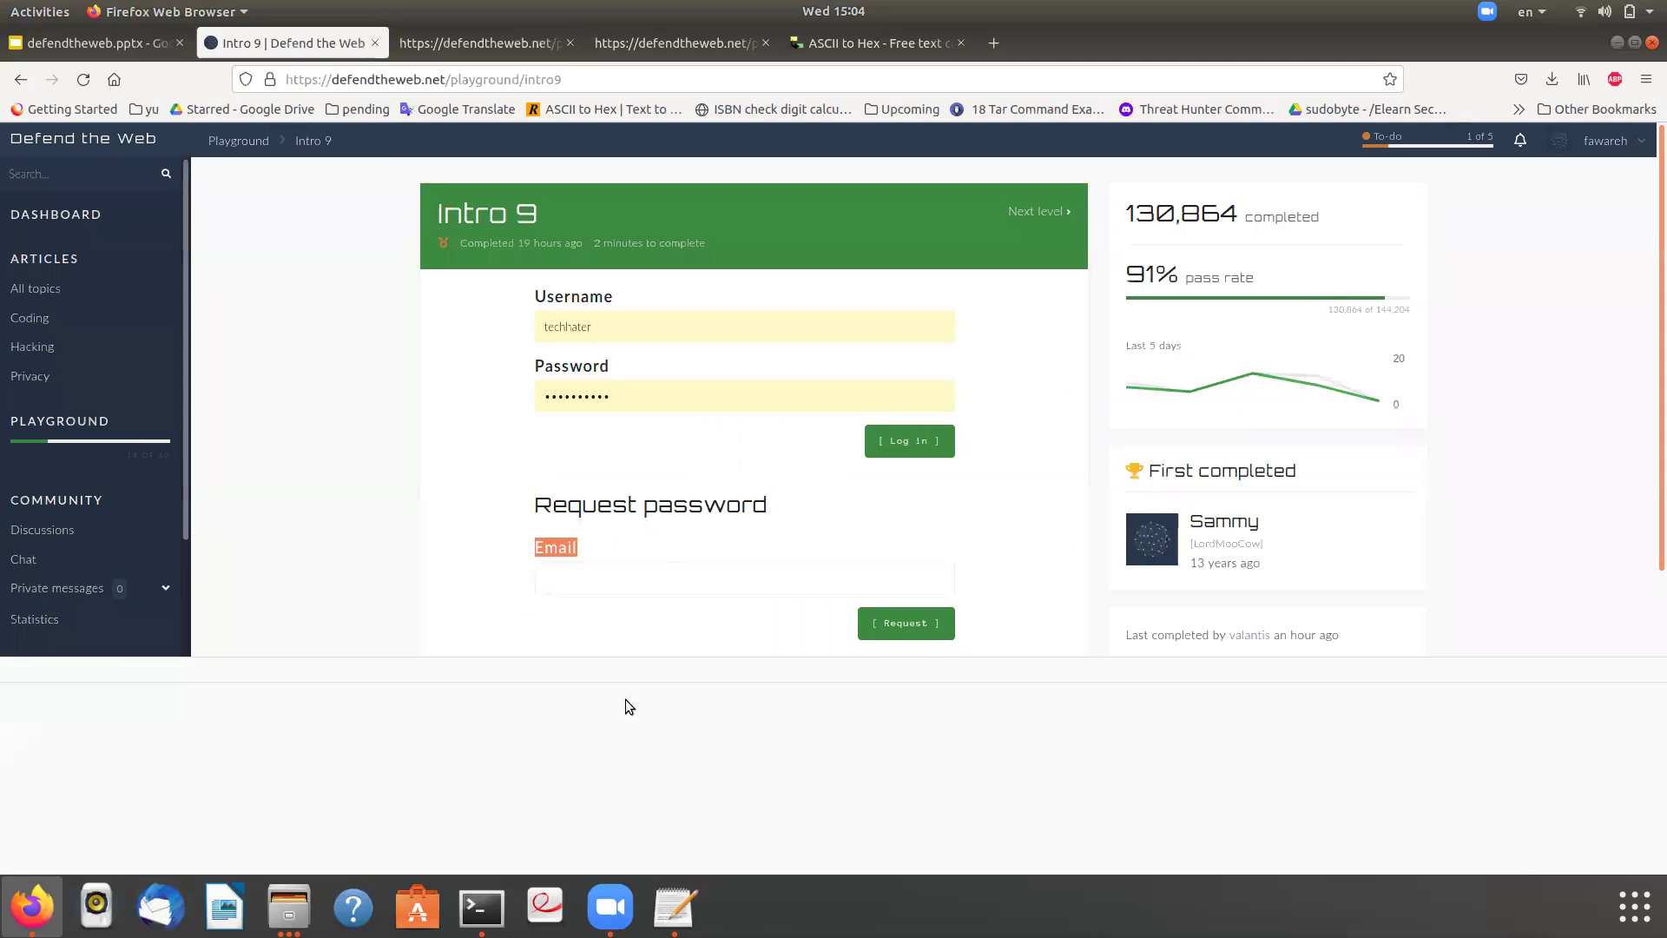
left_click_drag(613, 579, 625, 330)
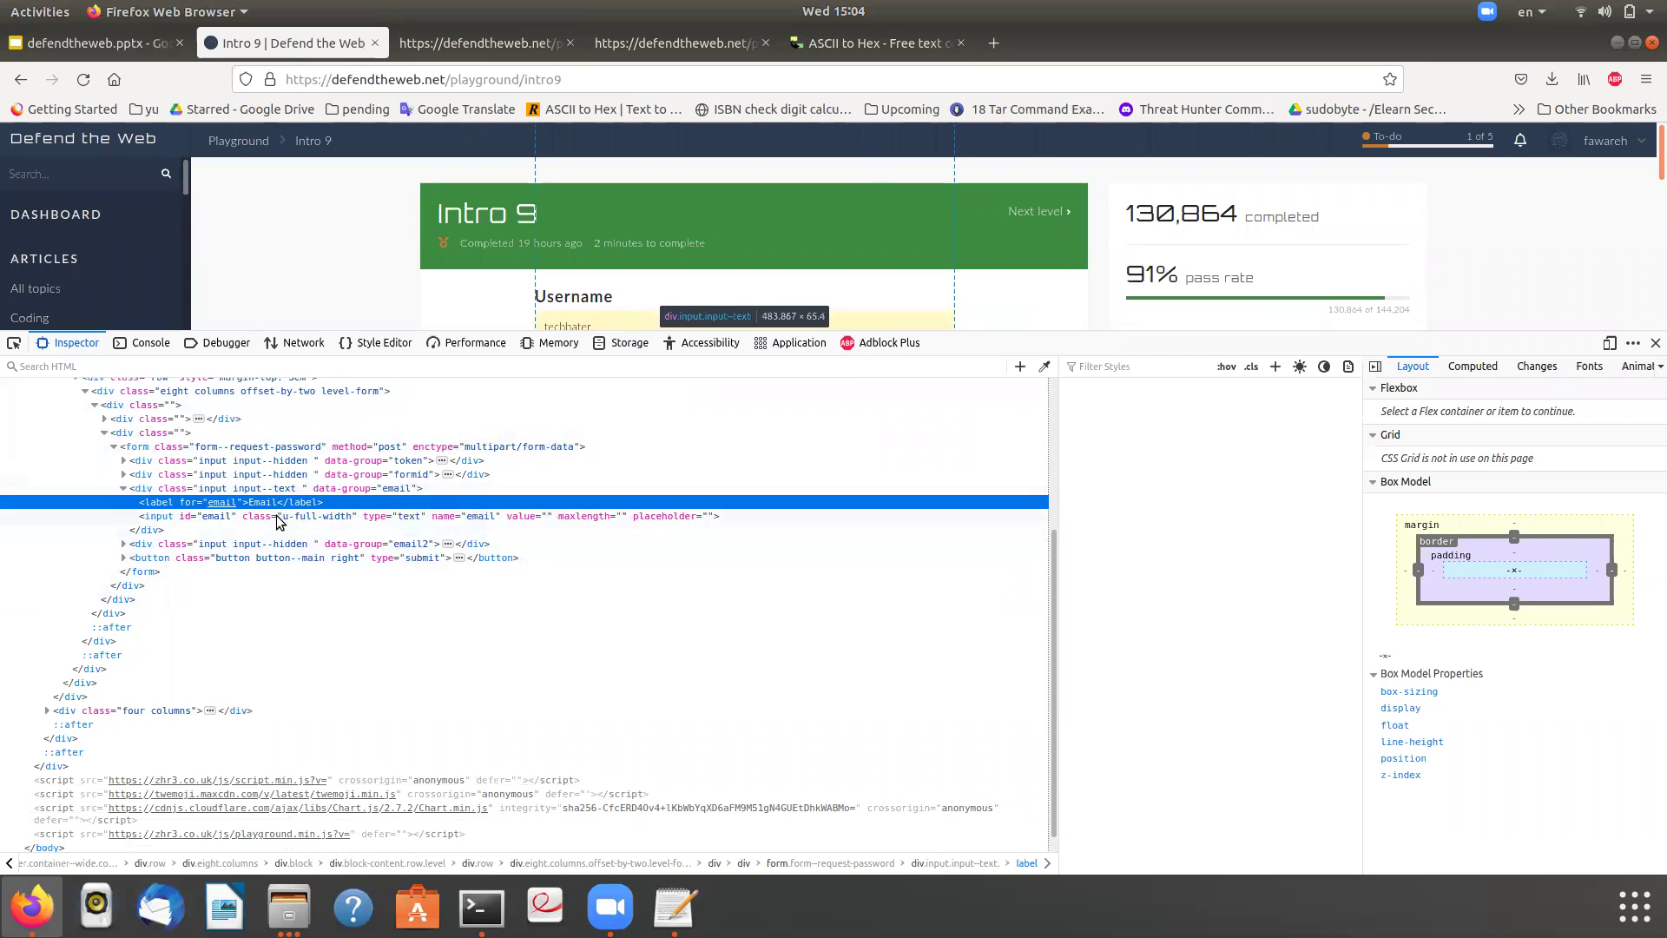
left_click(447, 545)
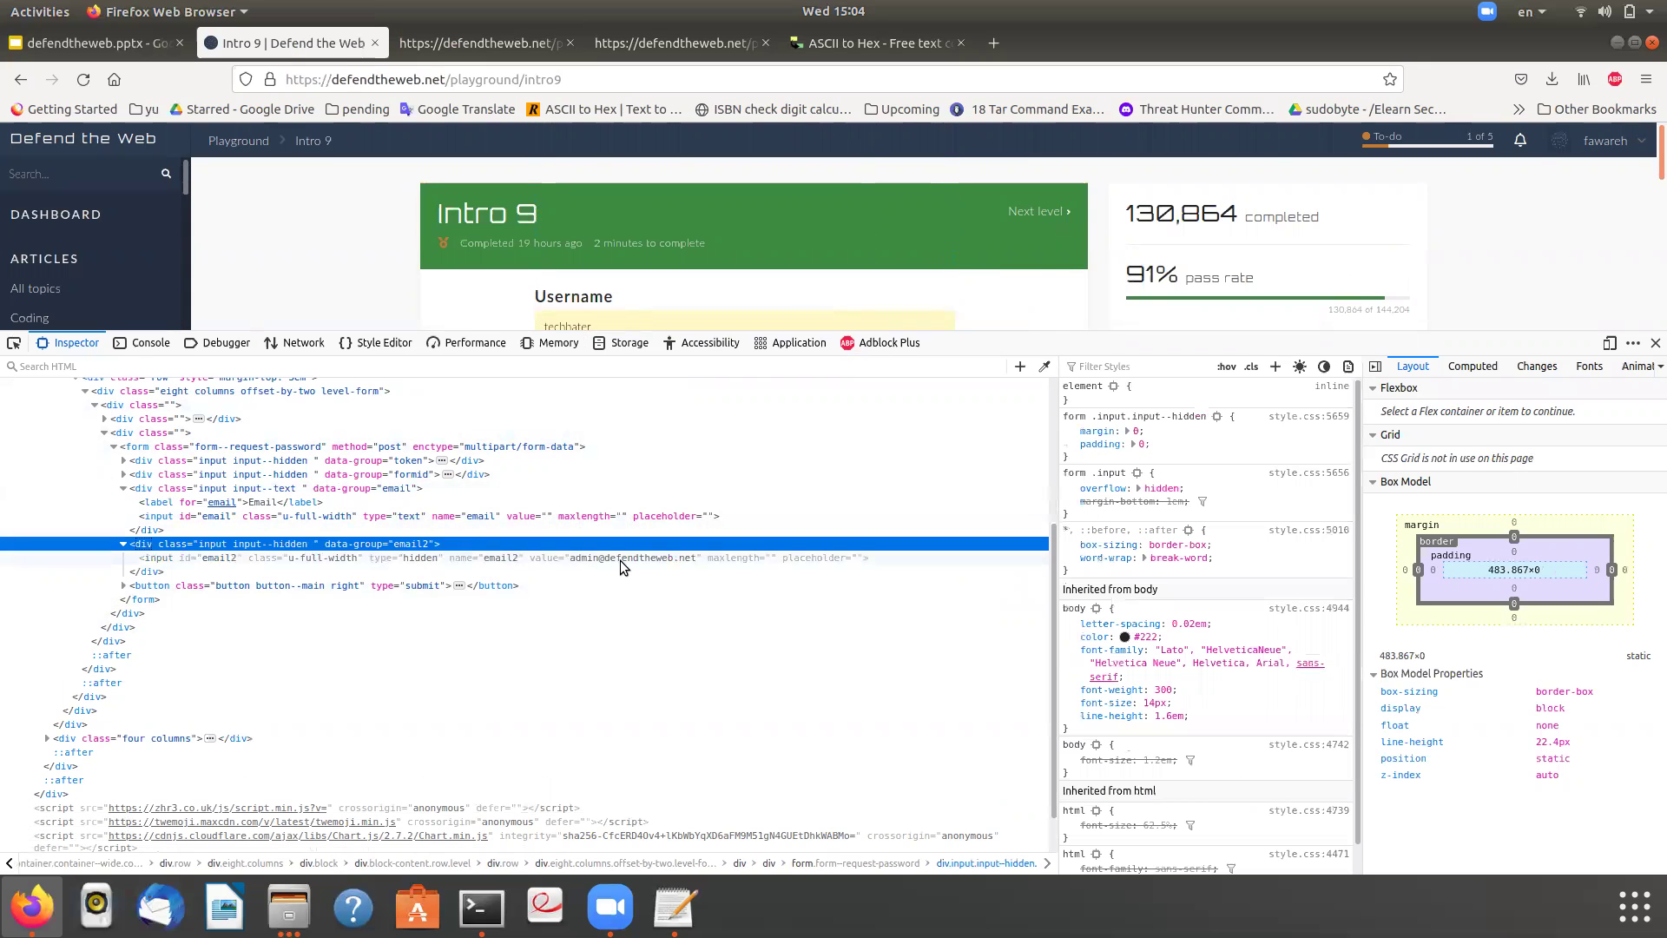
double_click(620, 559)
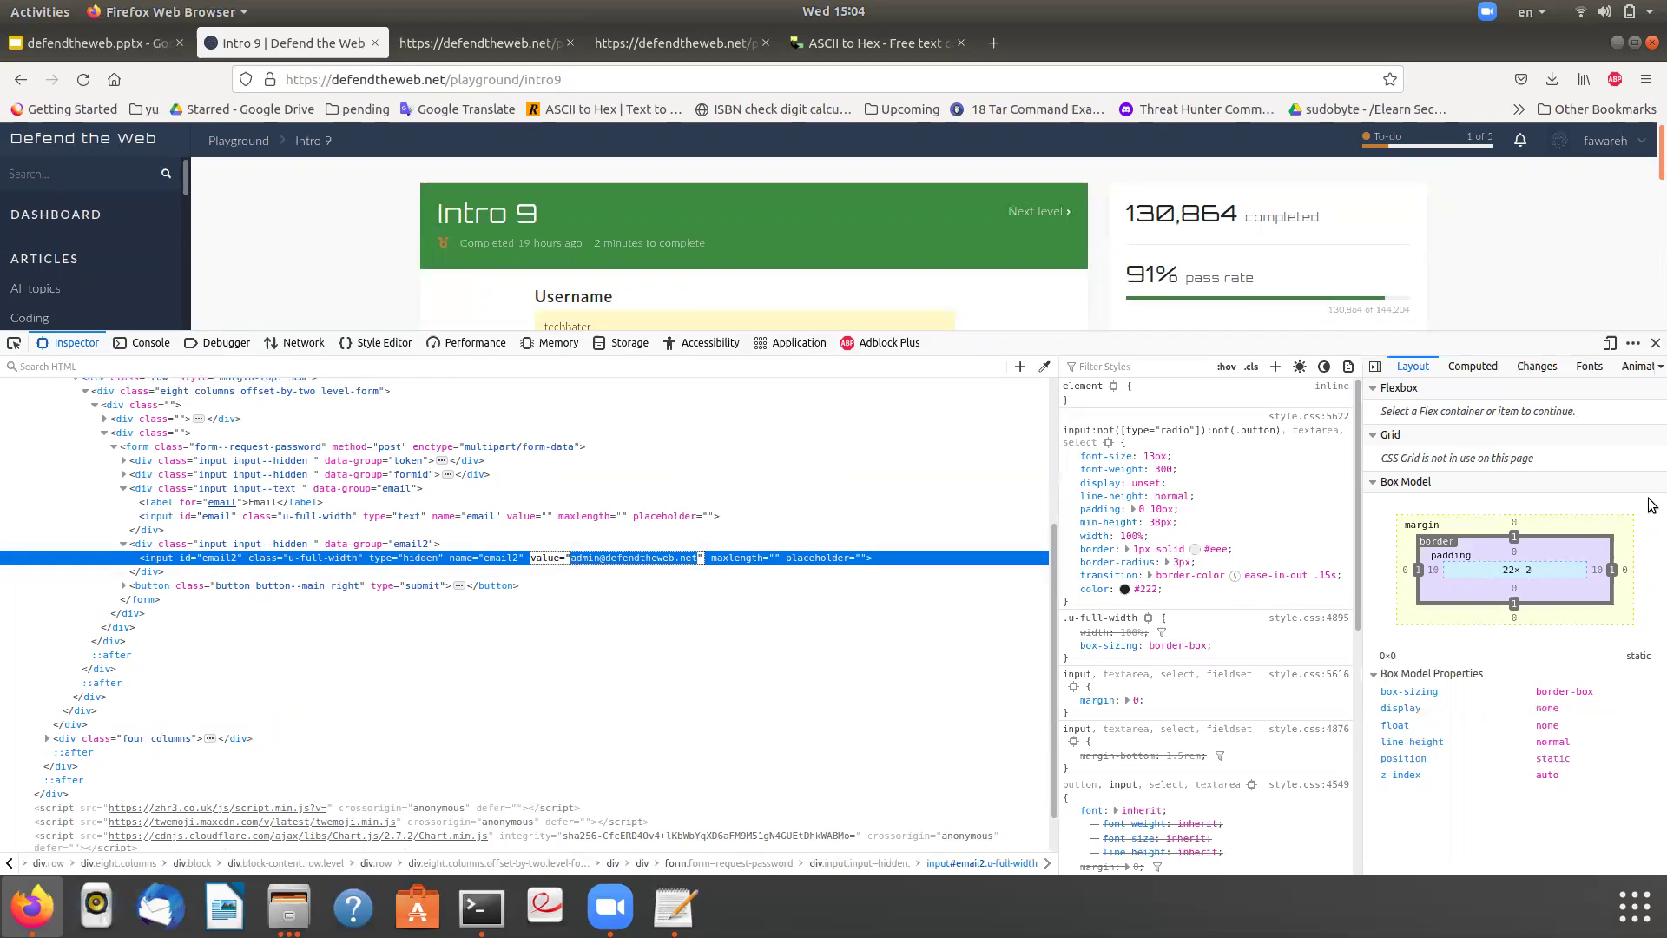
- With DevTools closed, paste the admin e-mail into the Email field and submit the password request
left_click(1656, 342)
left_click(735, 584)
key("ctrl+v")
left_click(938, 626)
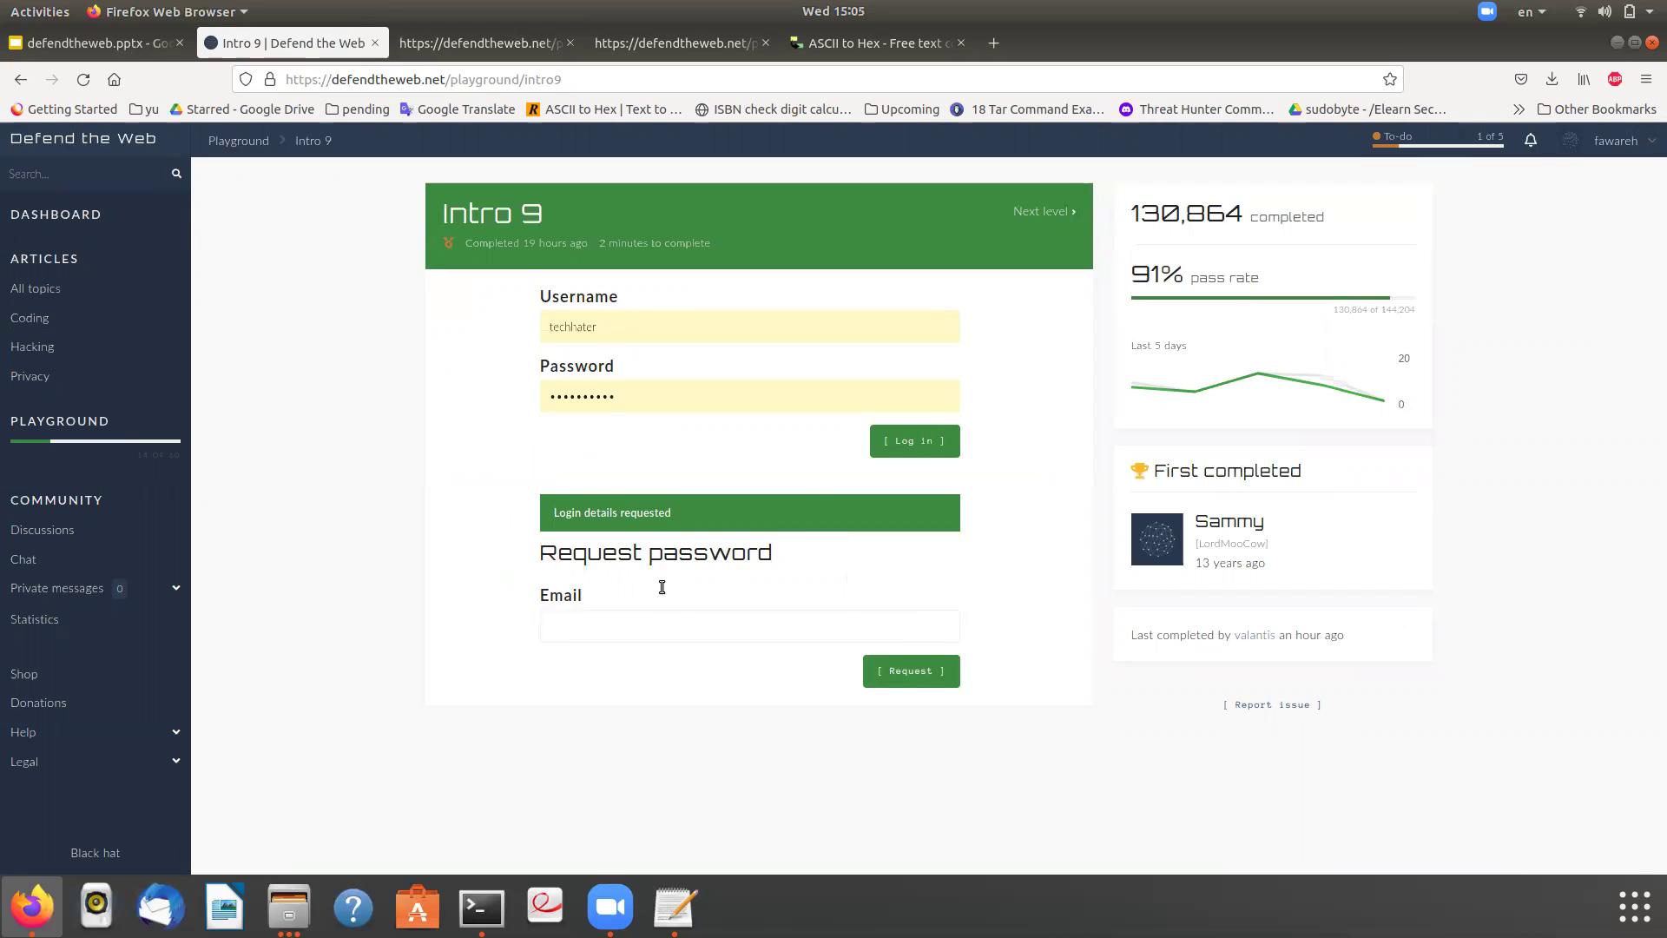
- Inspect the Email label's markup, expand the email2 div, and edit the hidden input's value attribute
double_click(573, 596)
right_click(567, 595)
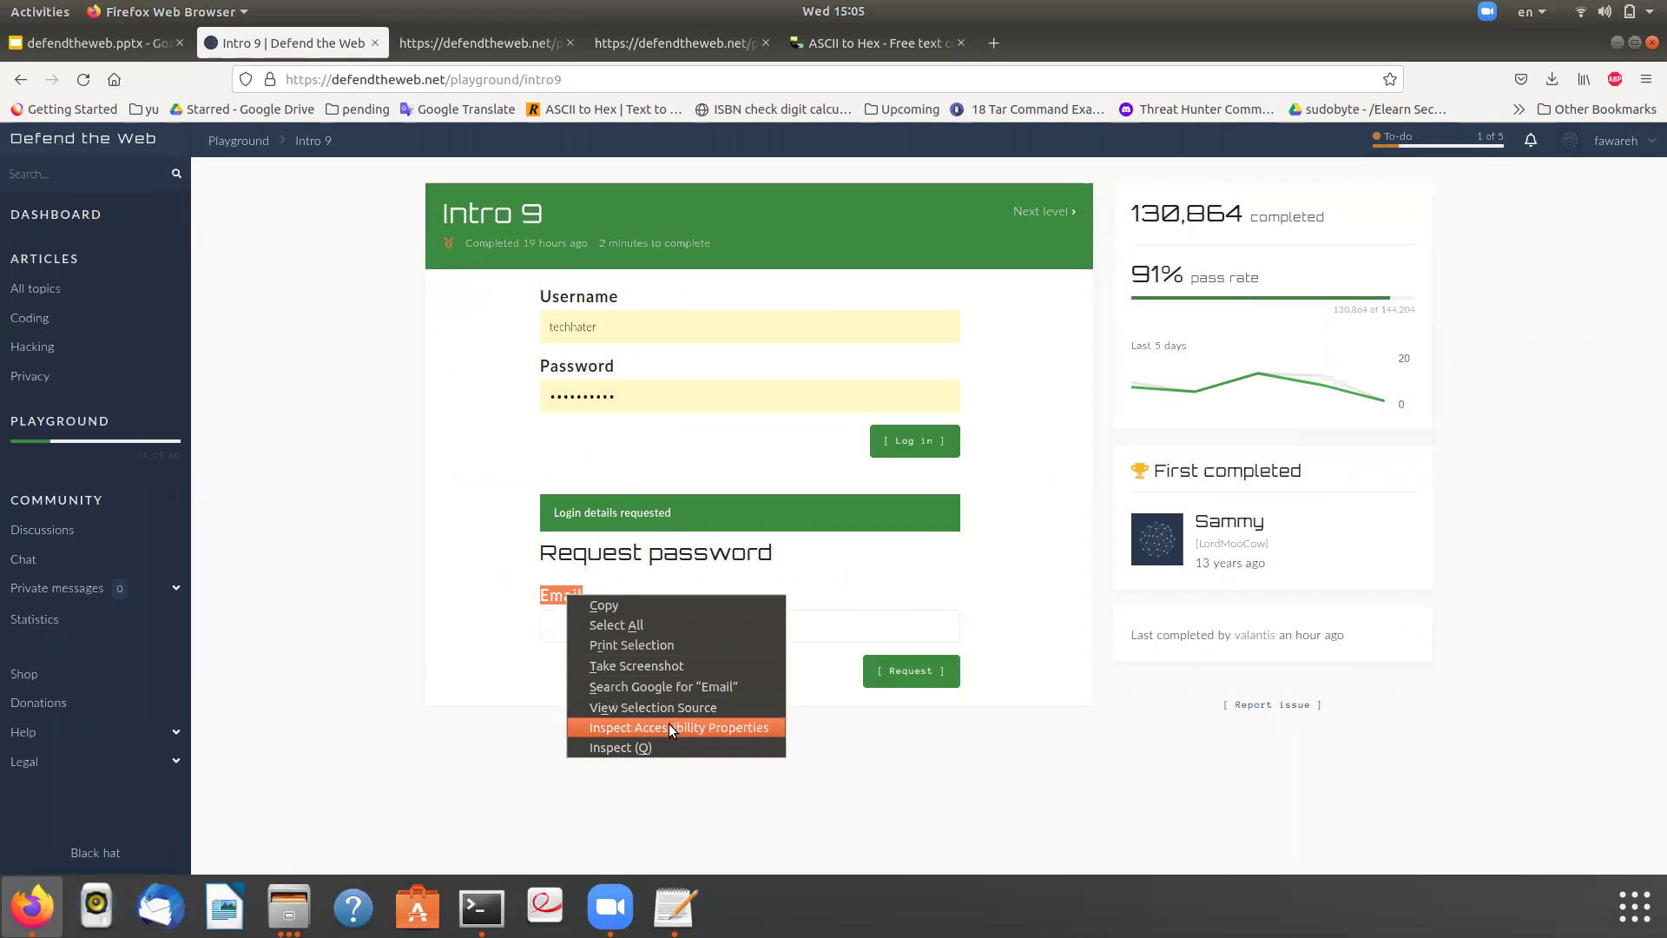
left_click(650, 746)
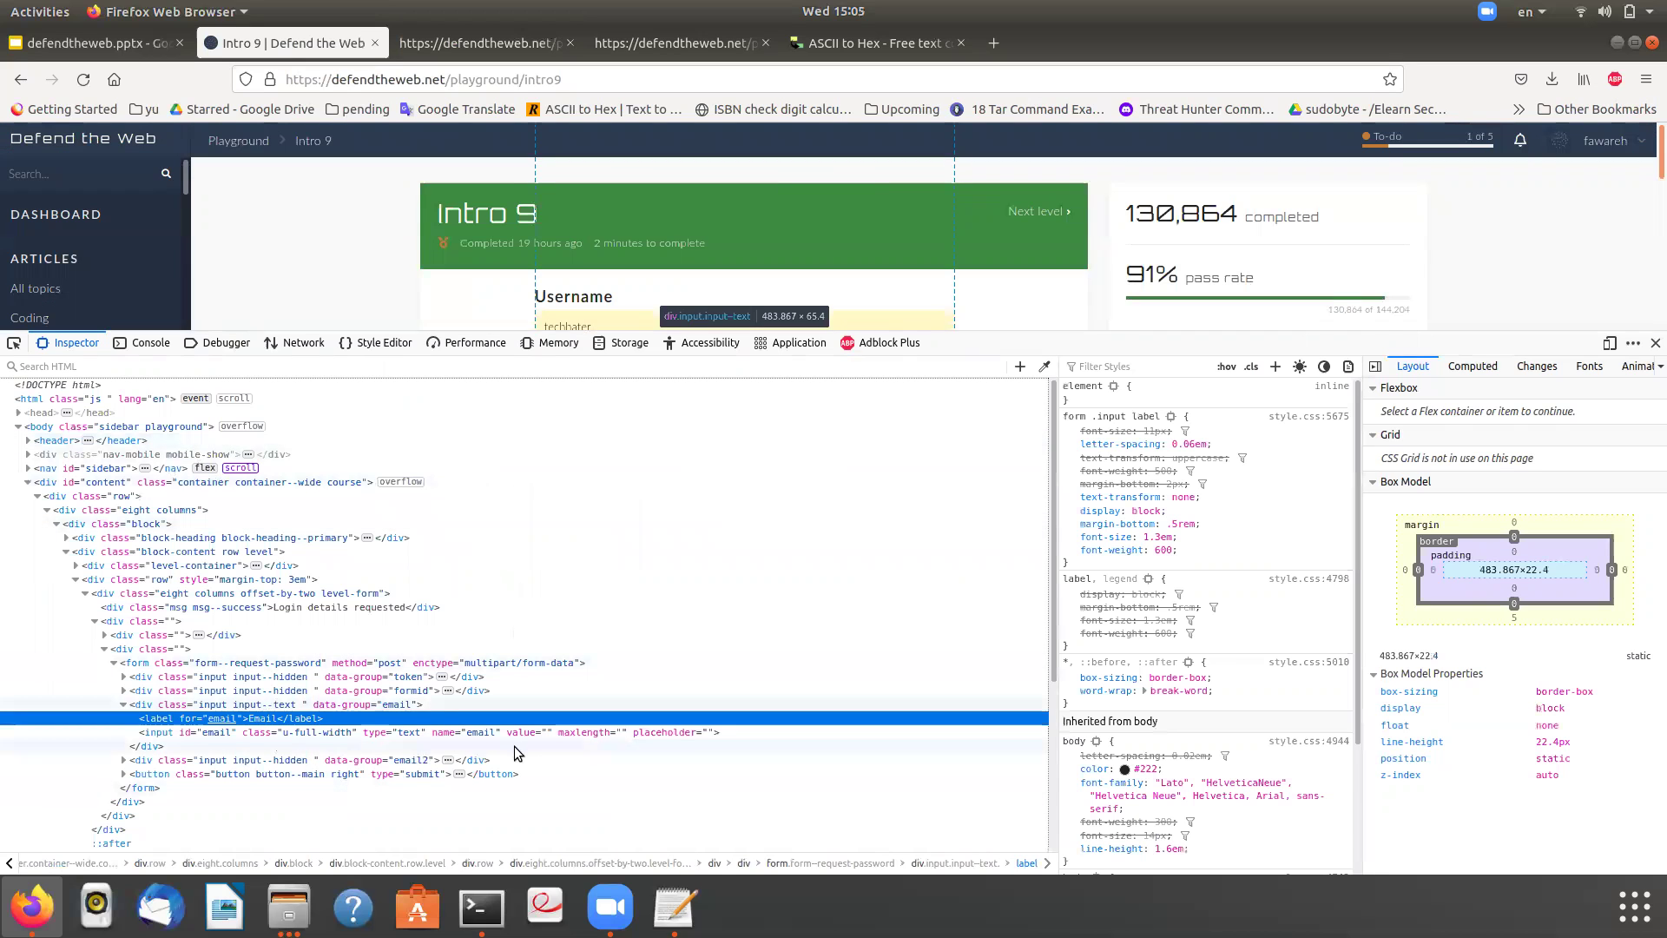
left_click(449, 761)
left_click(449, 761)
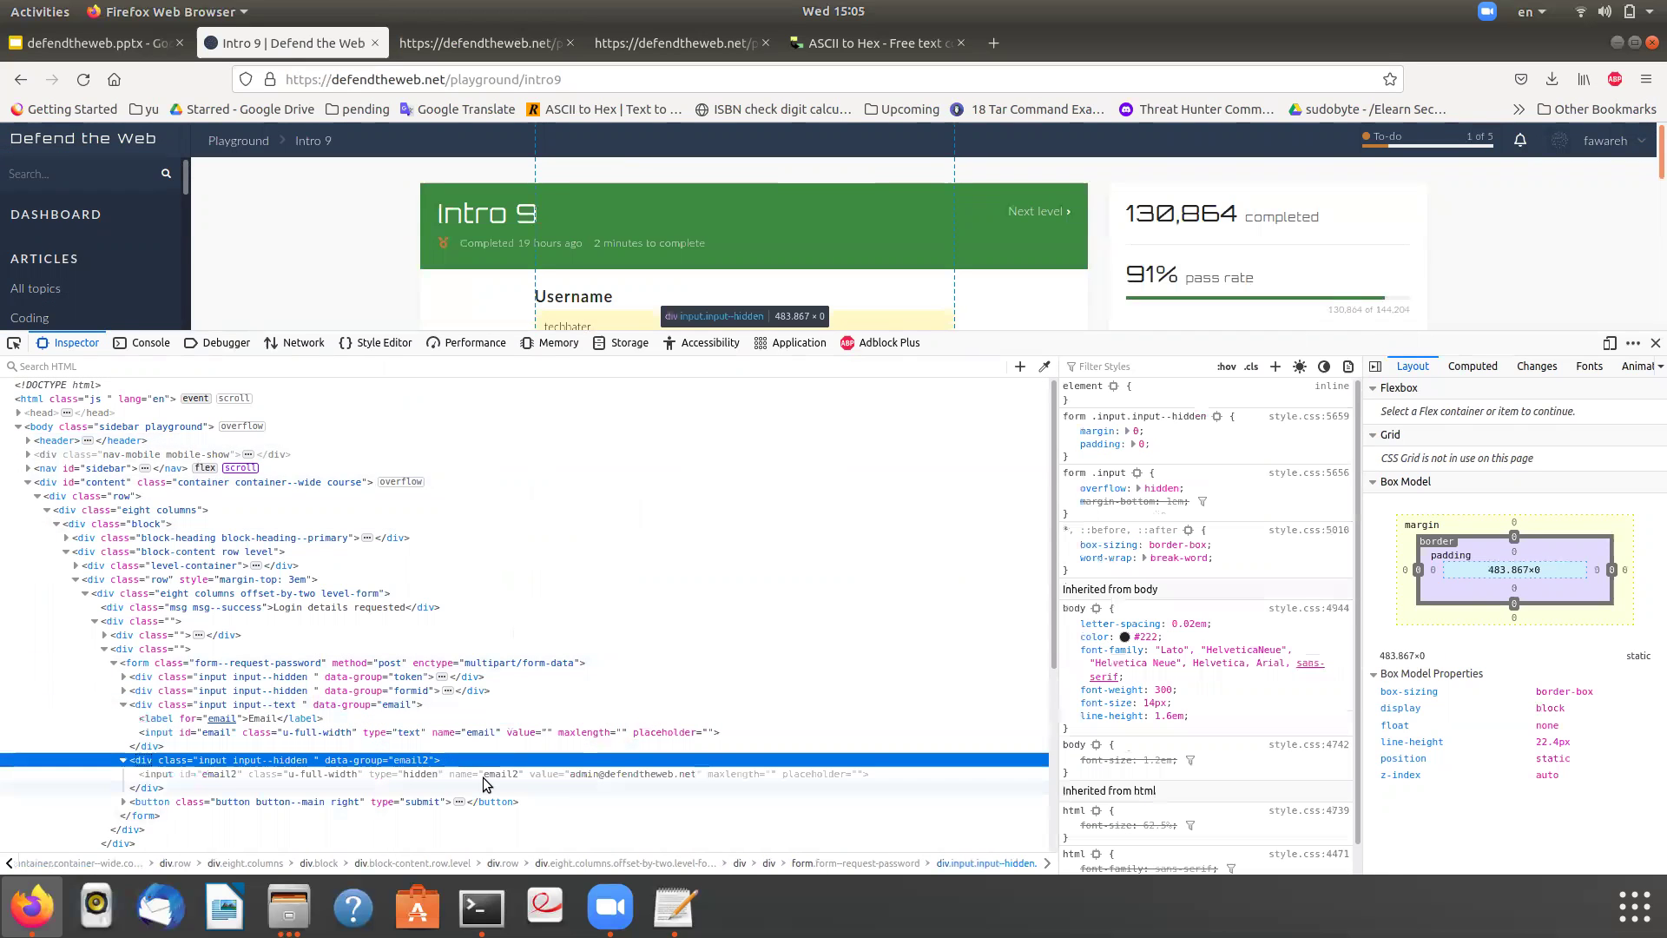
double_click(624, 773)
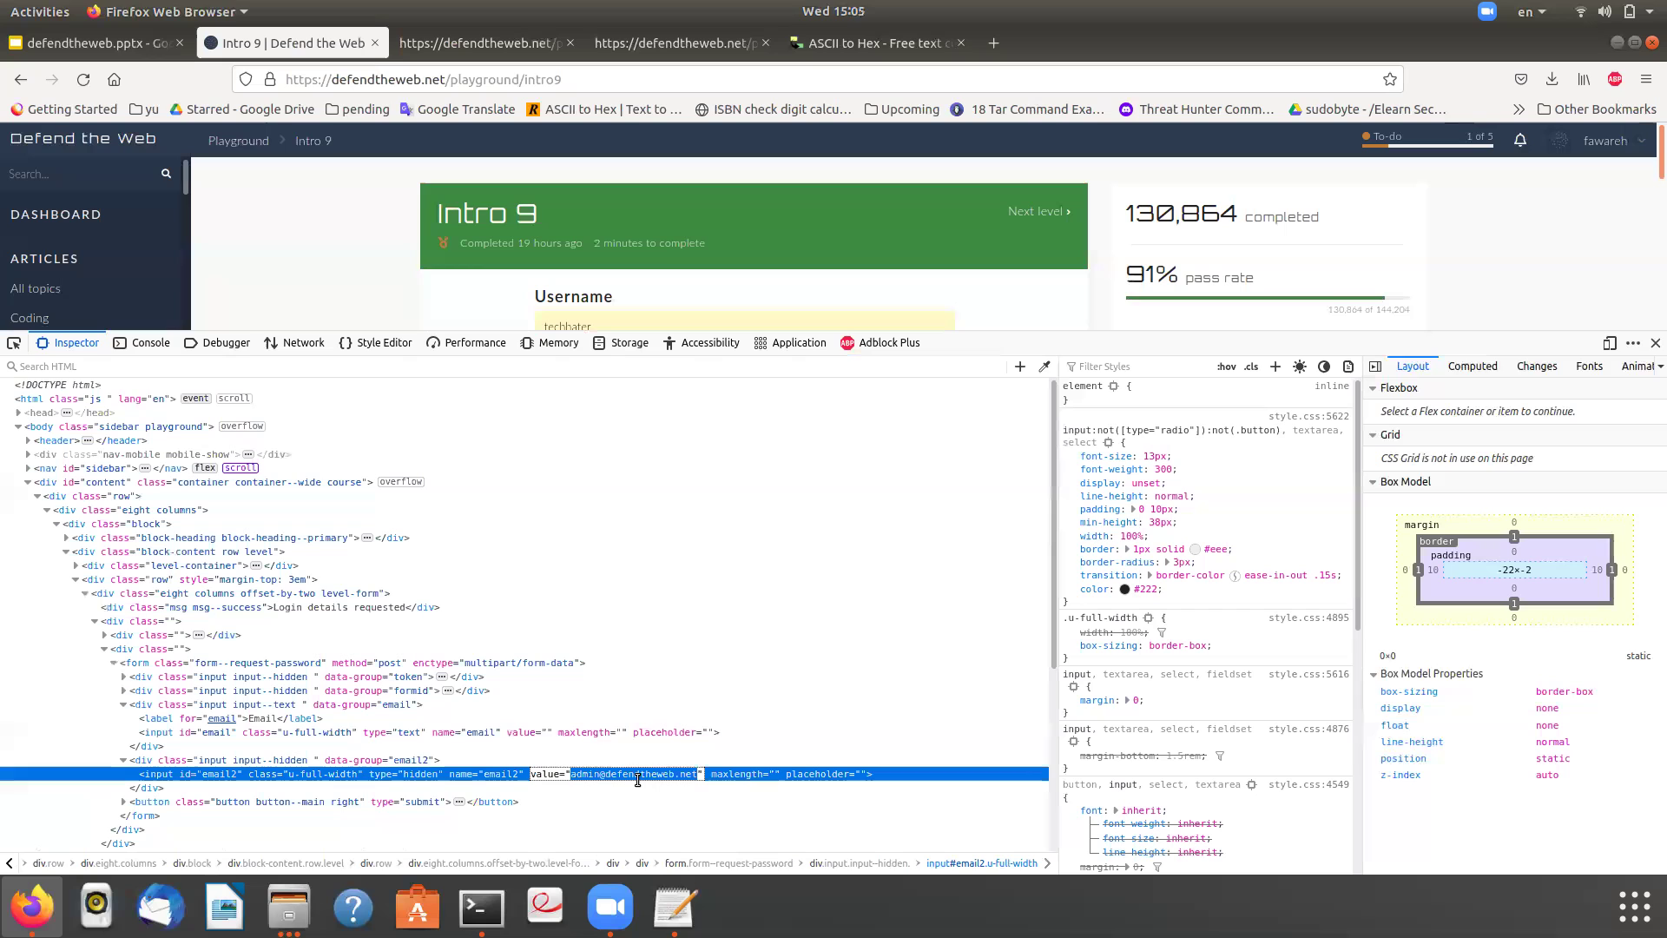
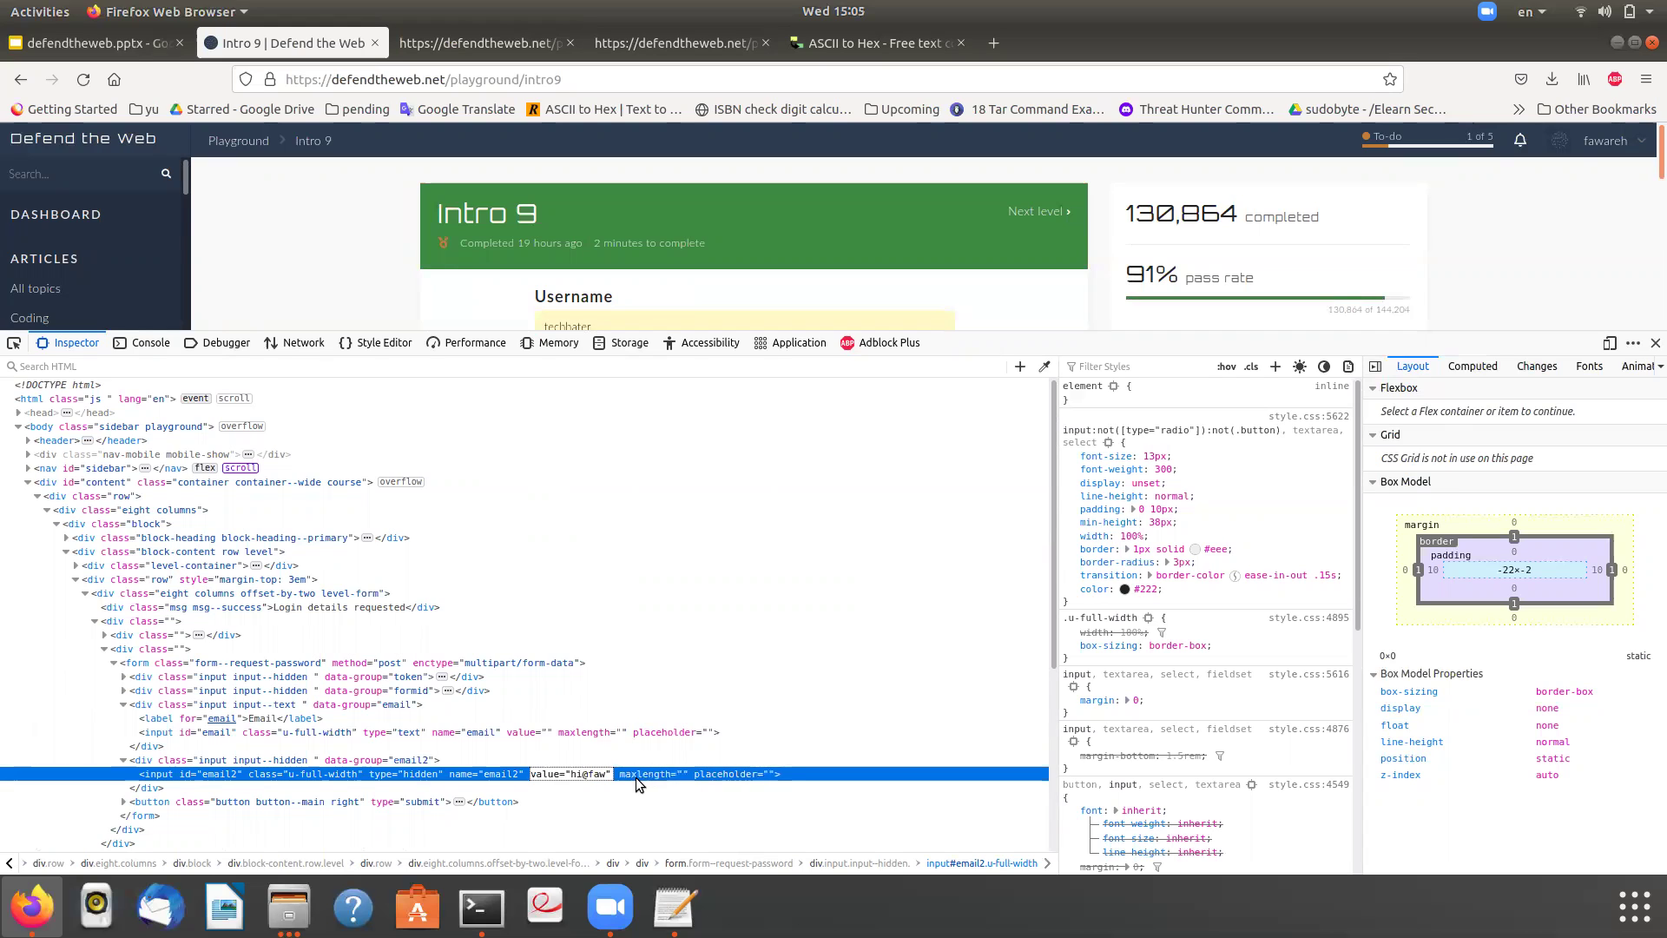
- Change the hidden email2 value to your own email address and submit the password request
type(".com")
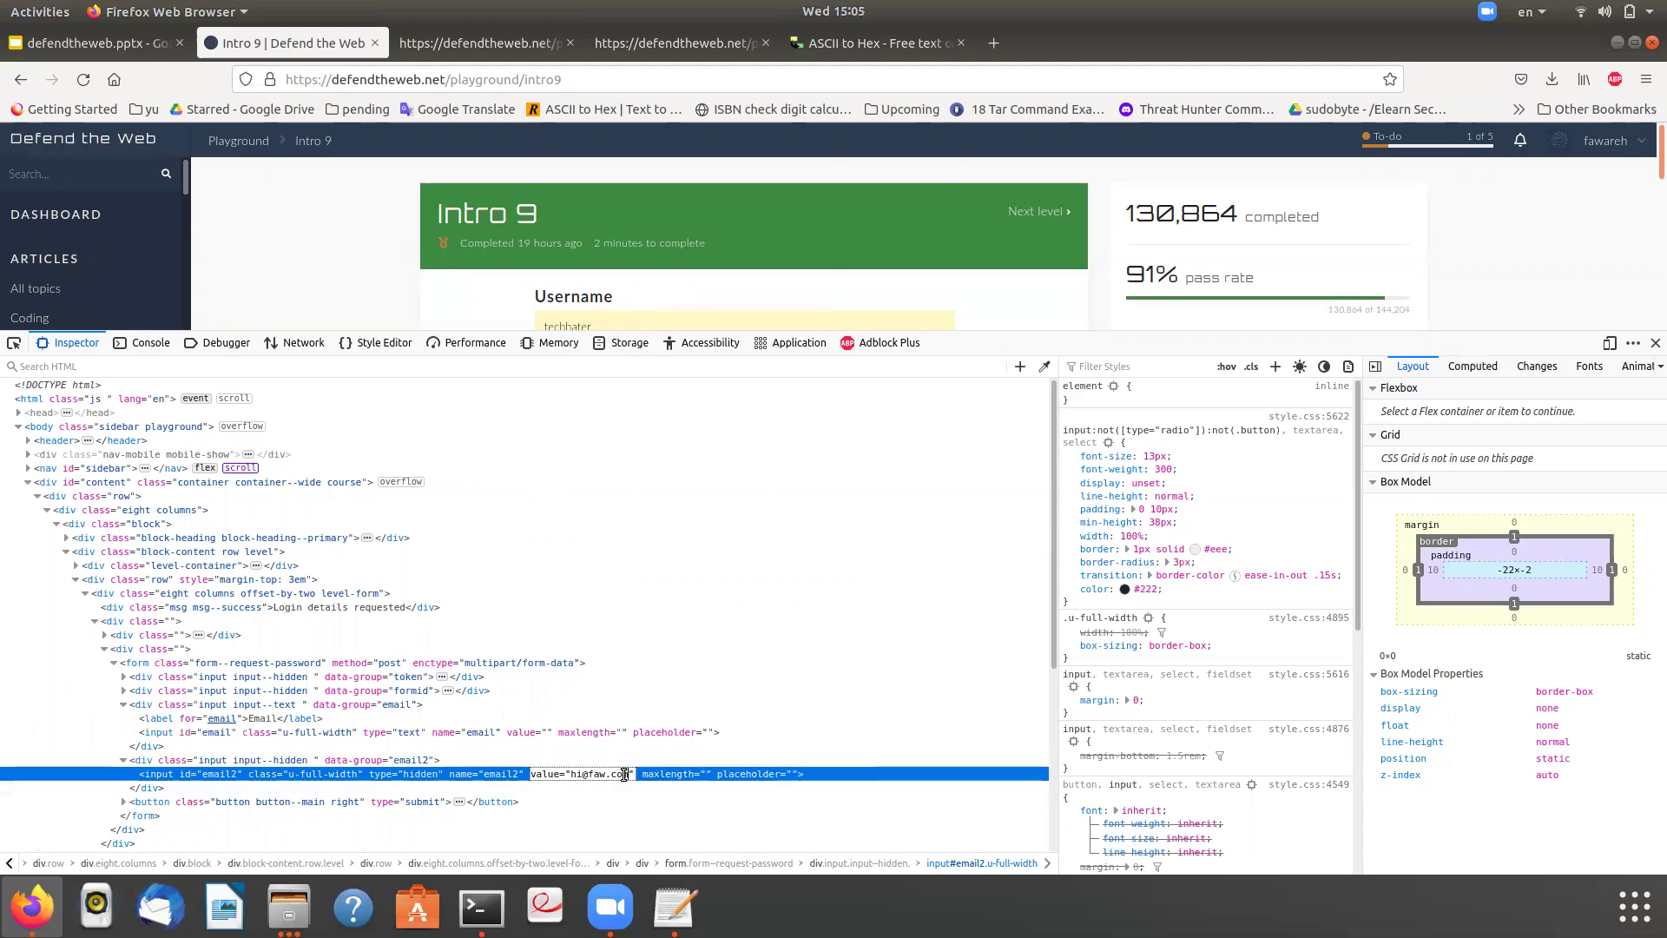
left_click_drag(624, 773, 576, 774)
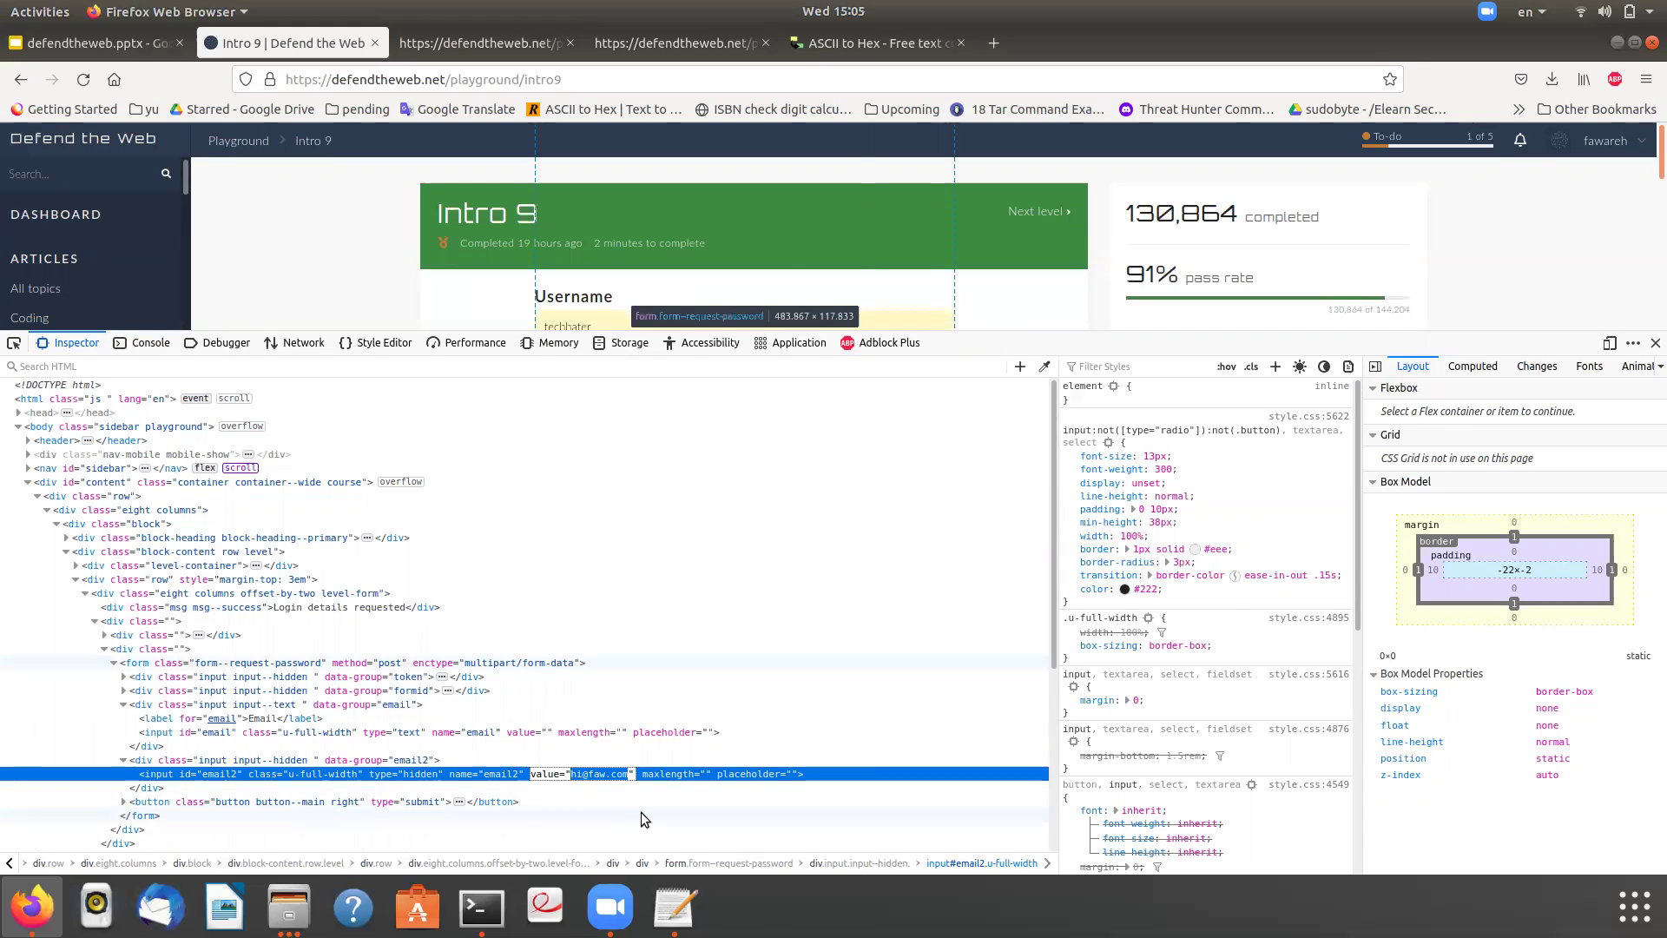
key("Return")
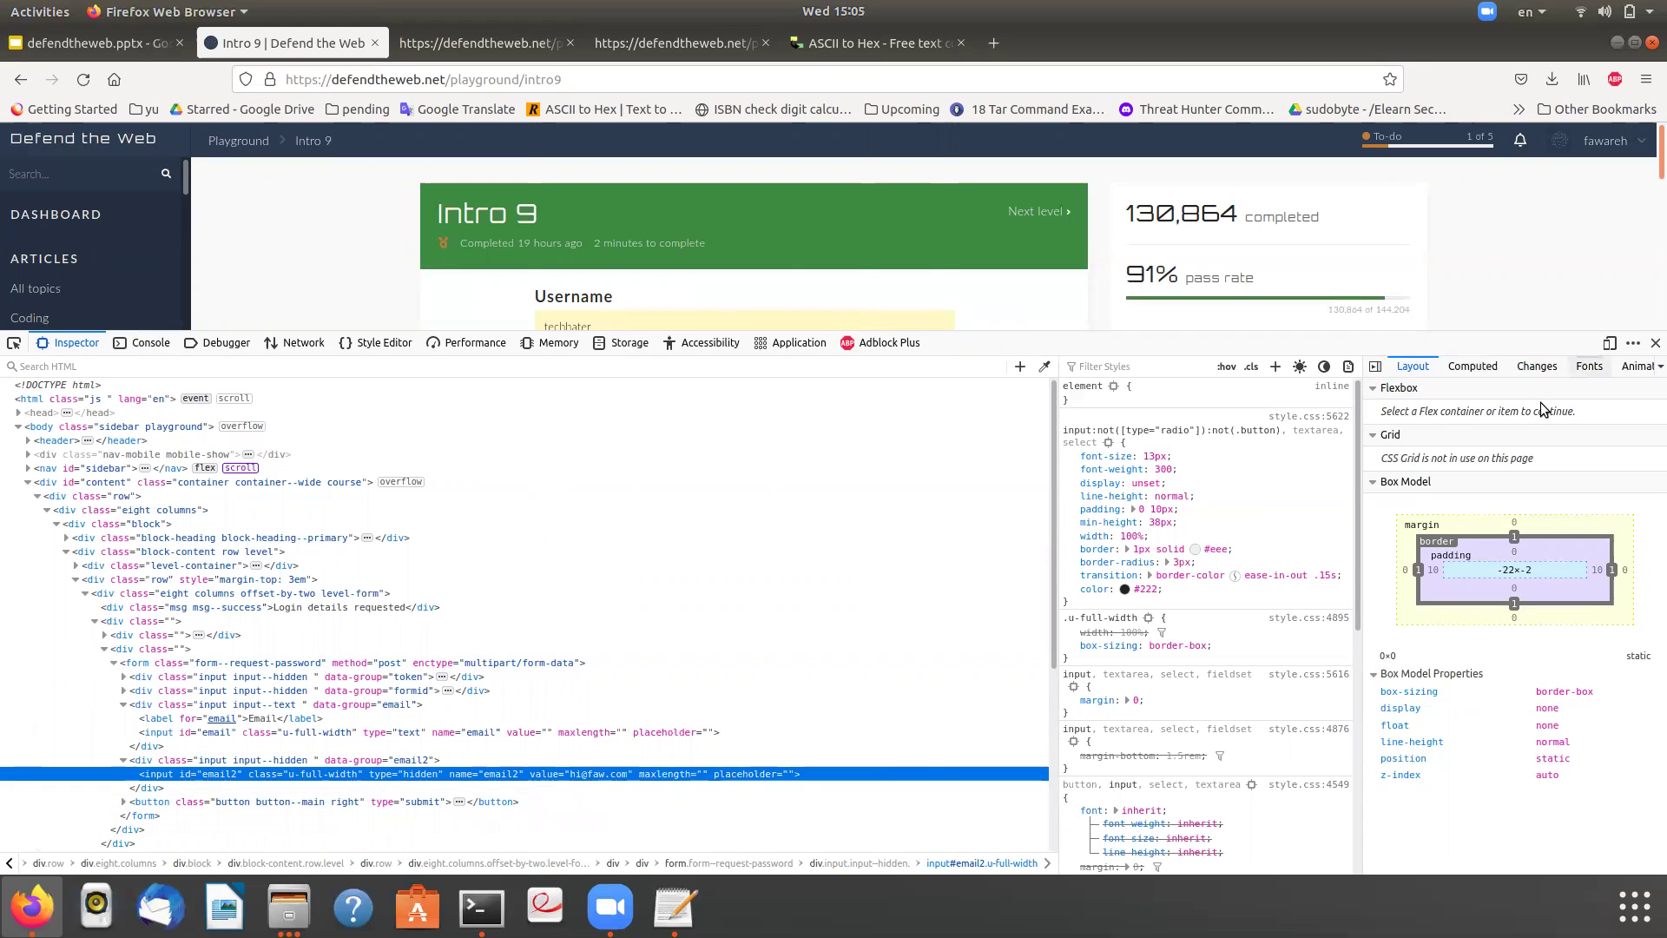
left_click(1656, 342)
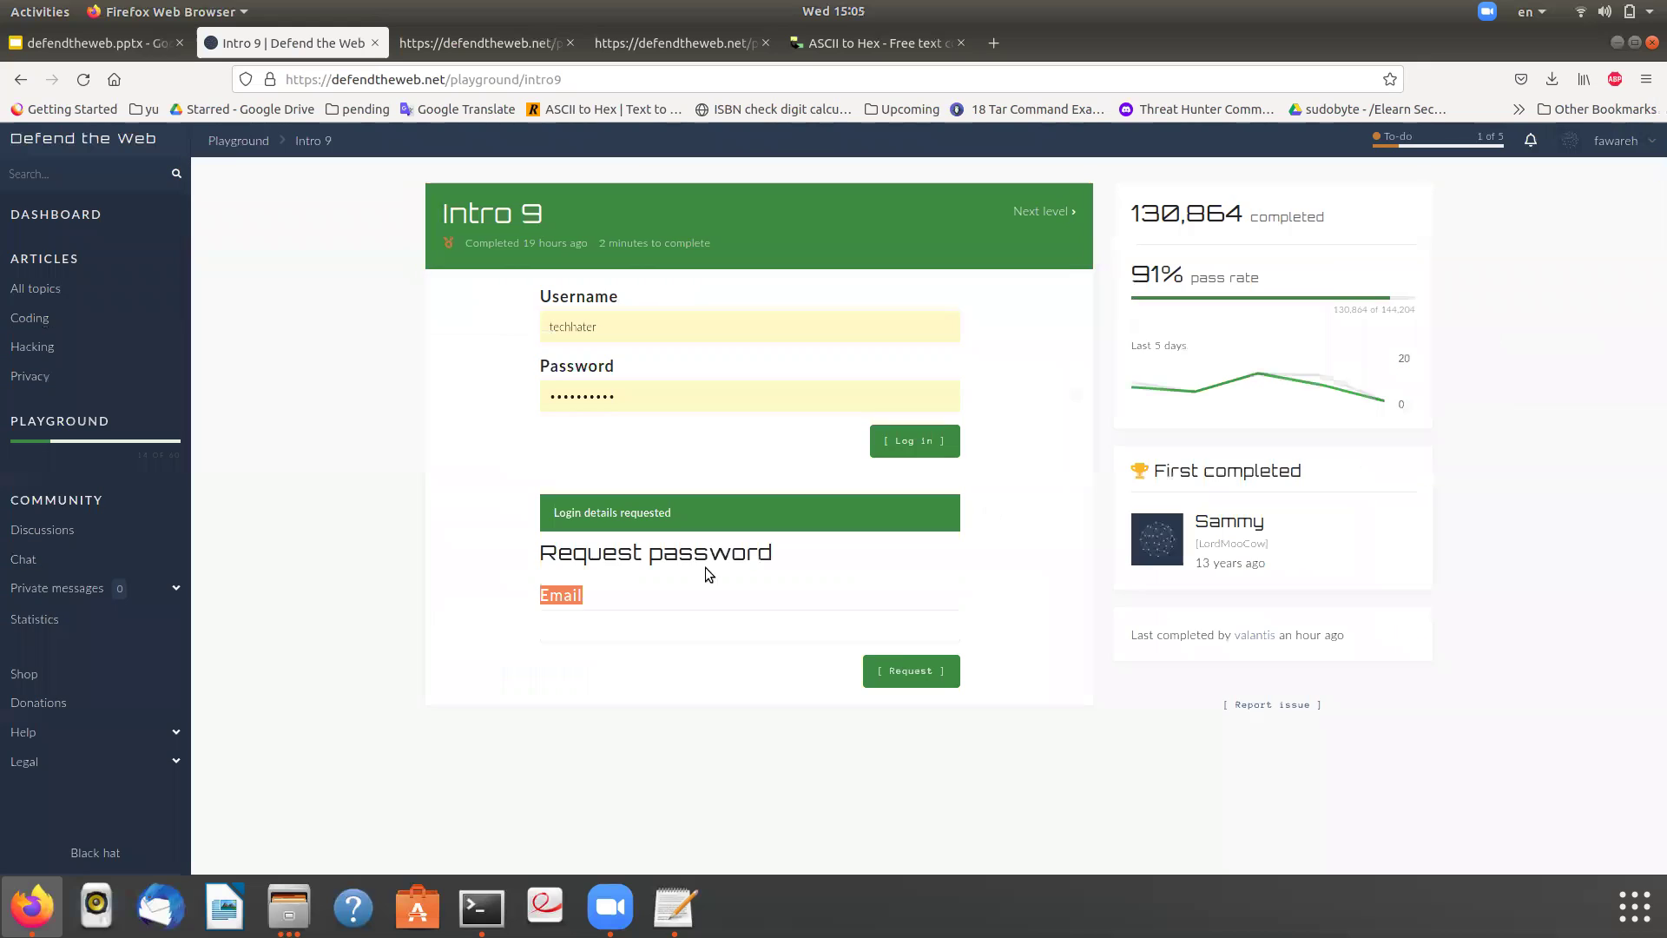
left_click(648, 619)
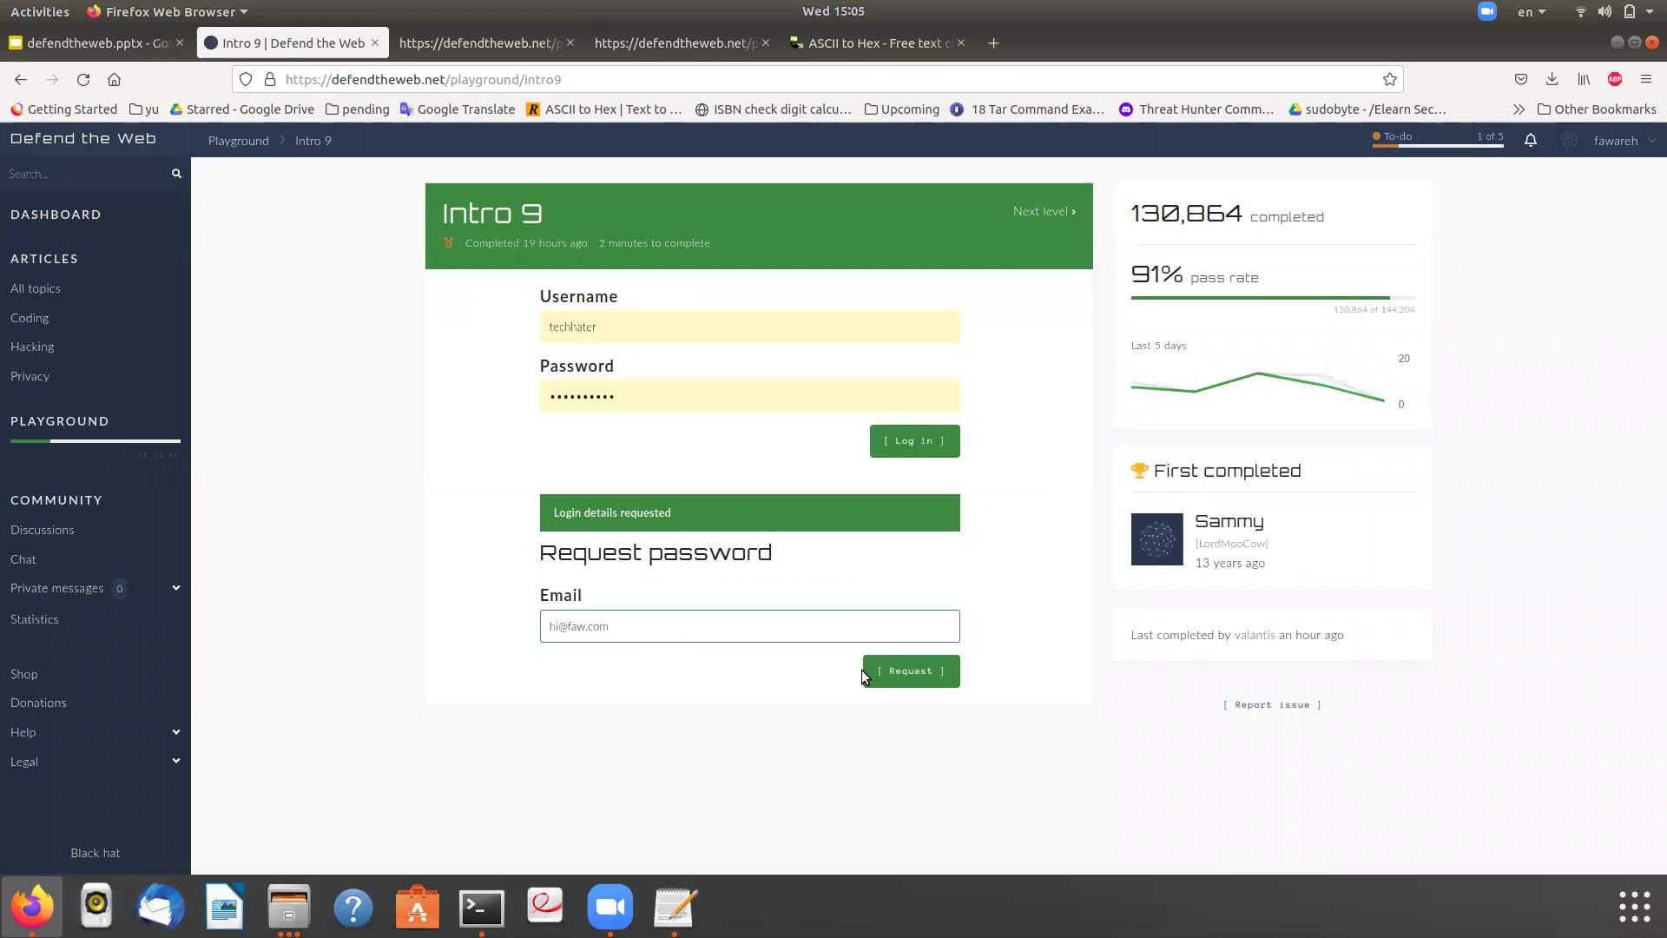
left_click(913, 674)
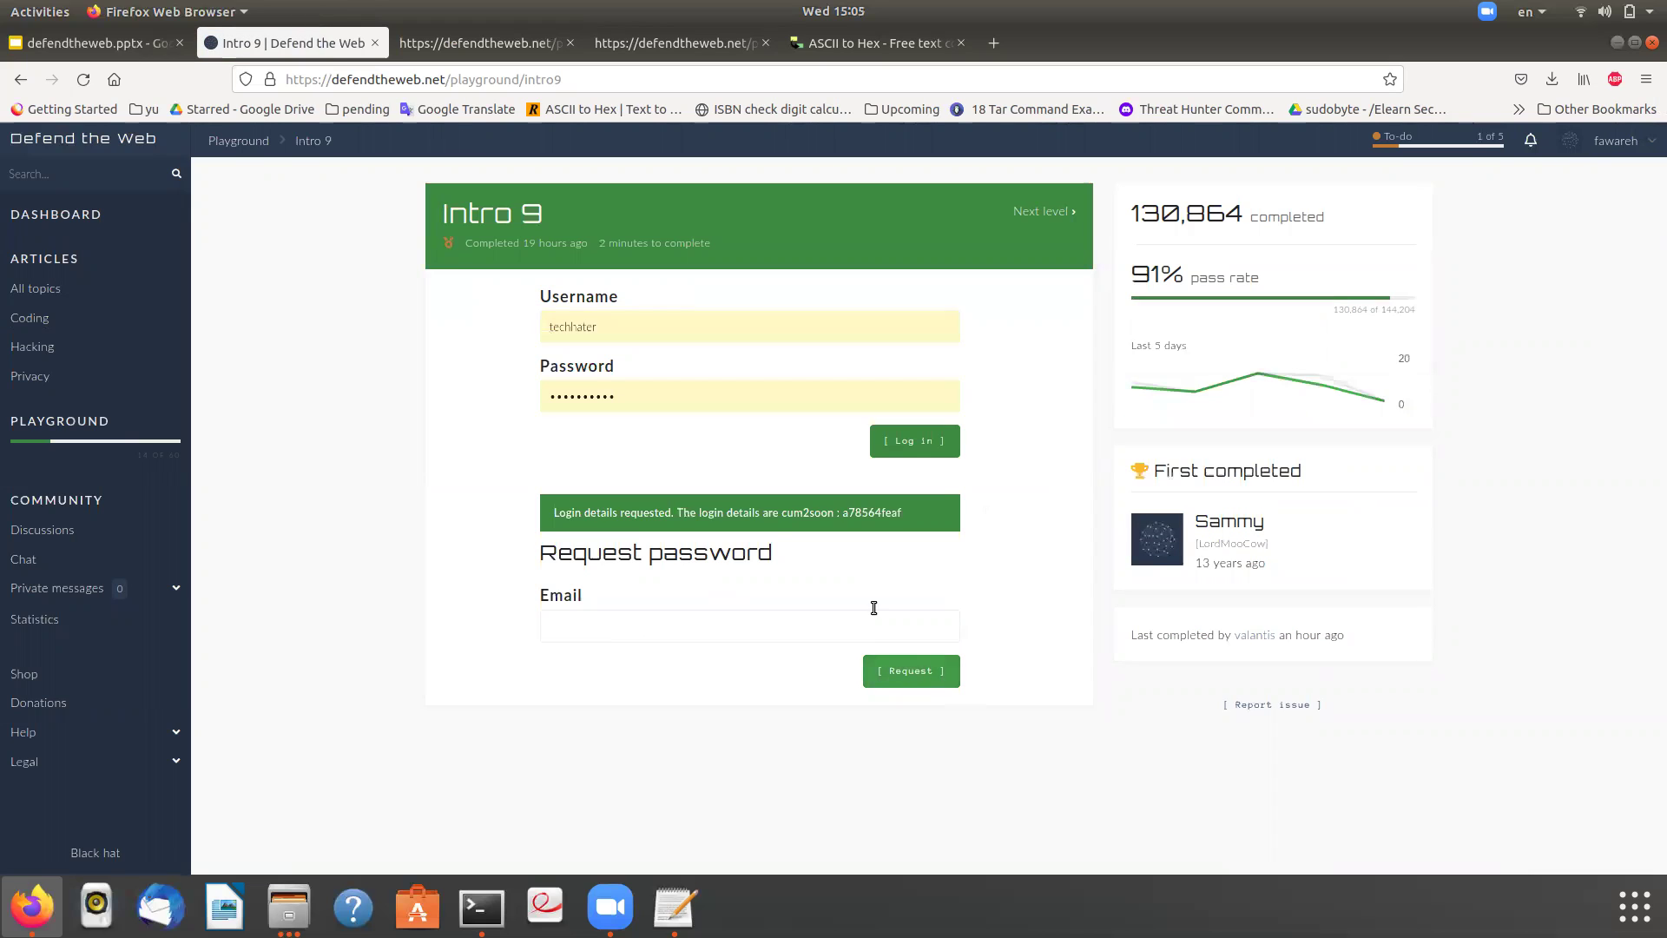
- Copy the revealed username and password into the login form and log in
double_click(803, 511)
key("ctrl+c")
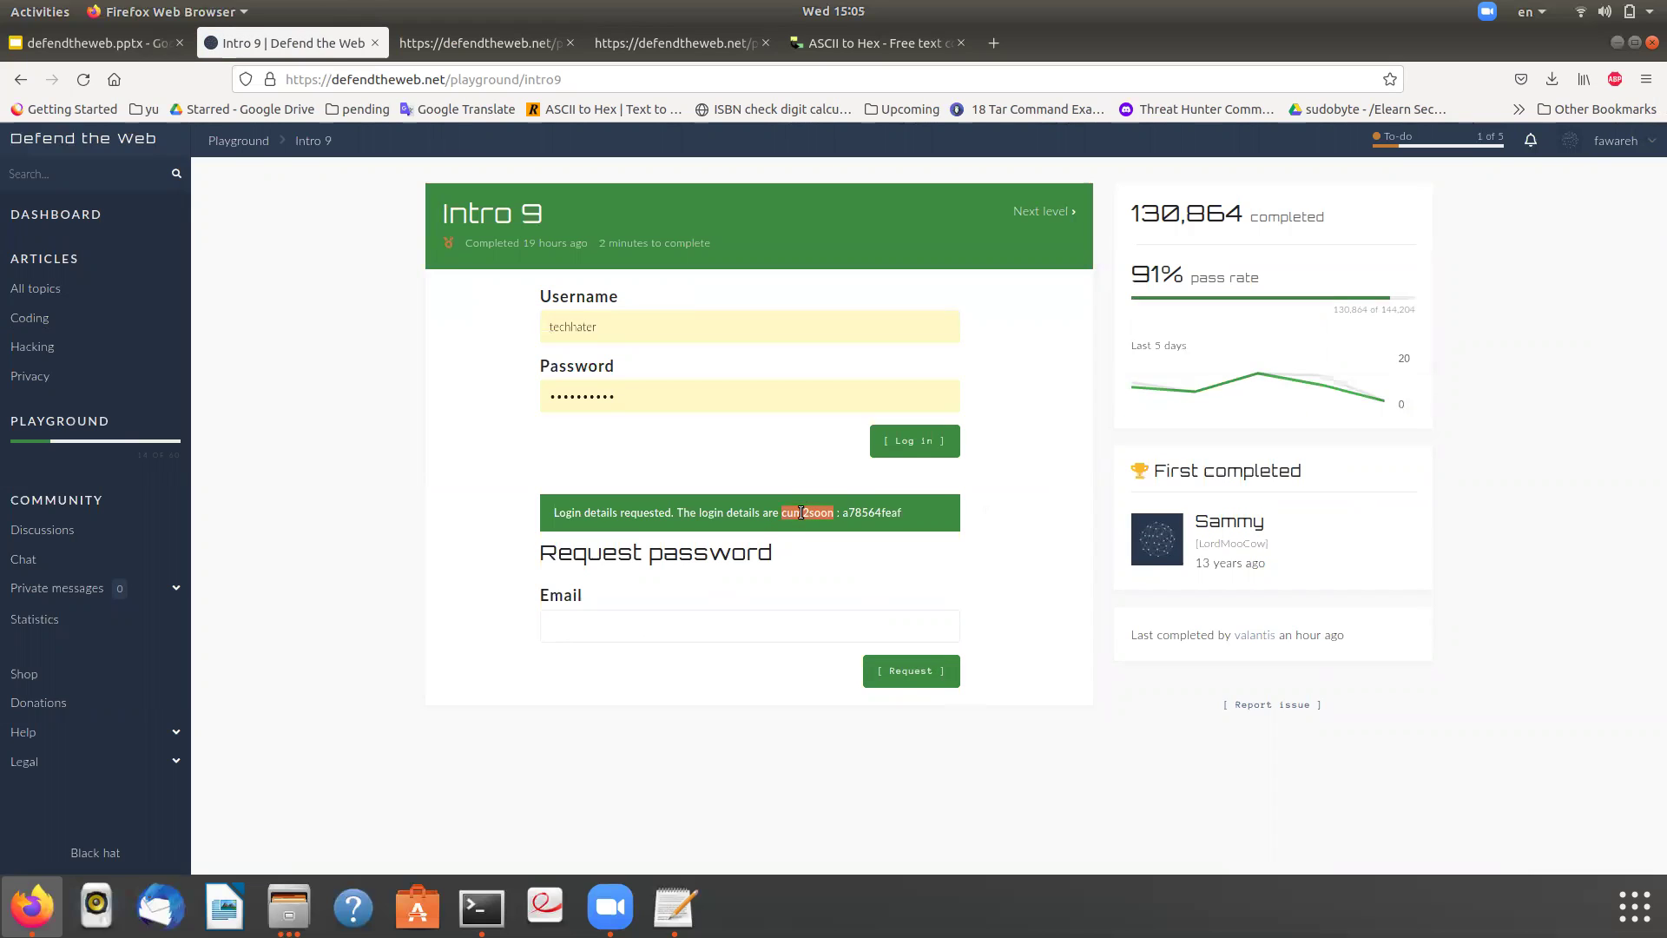
double_click(658, 329)
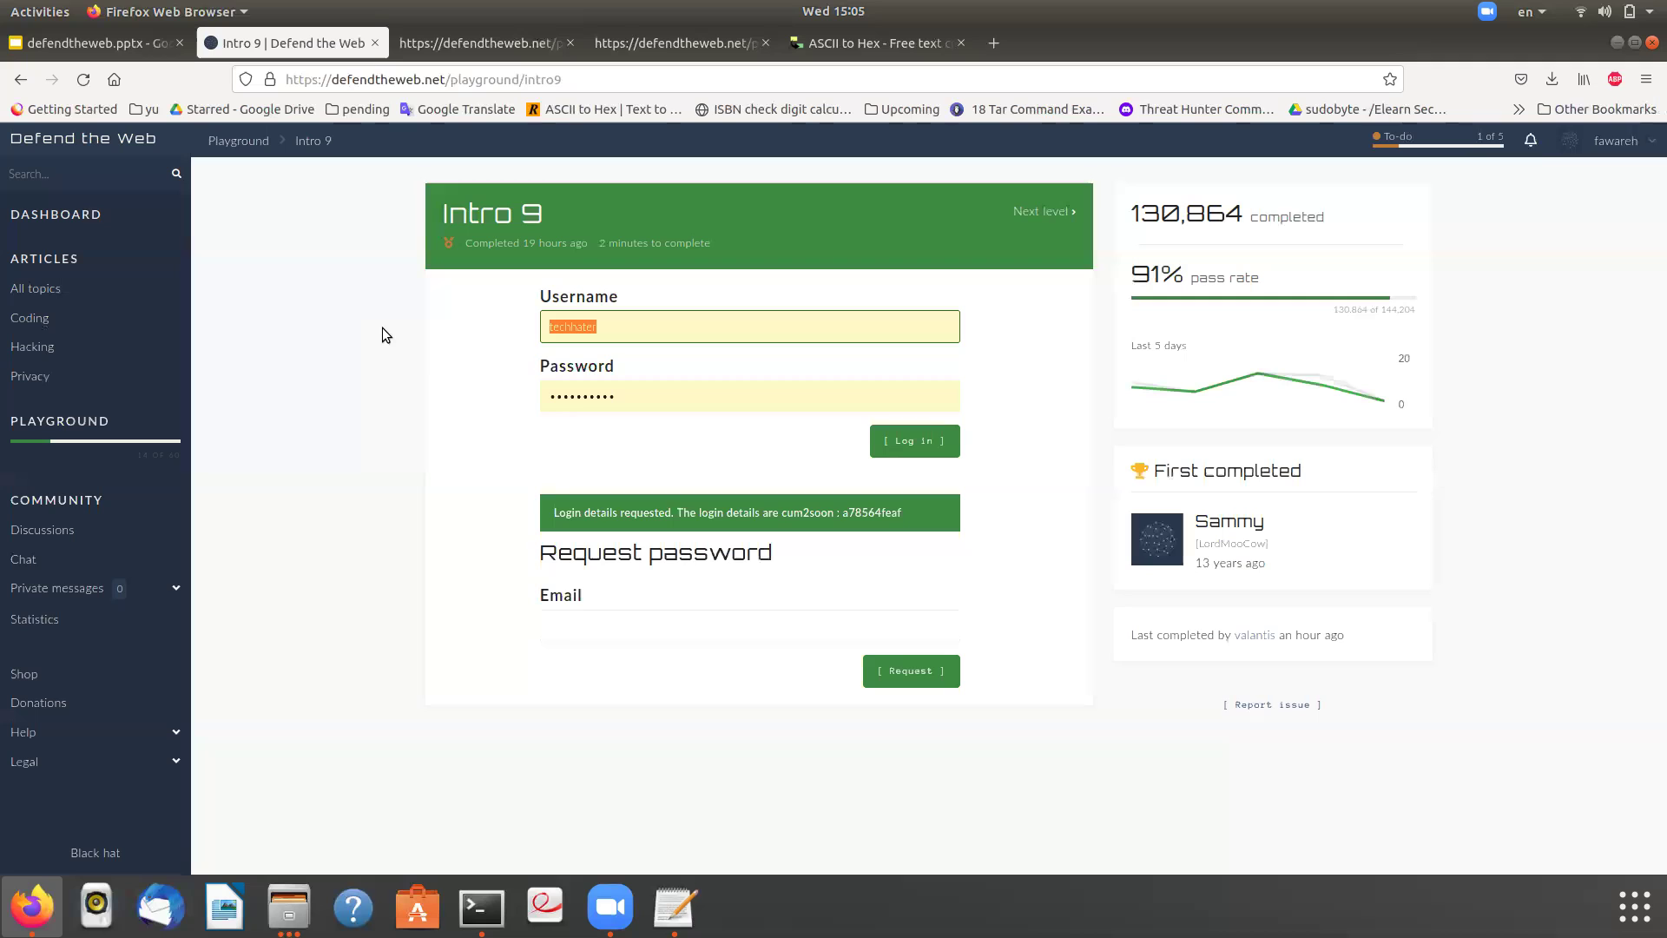
key("ctrl+v")
double_click(864, 511)
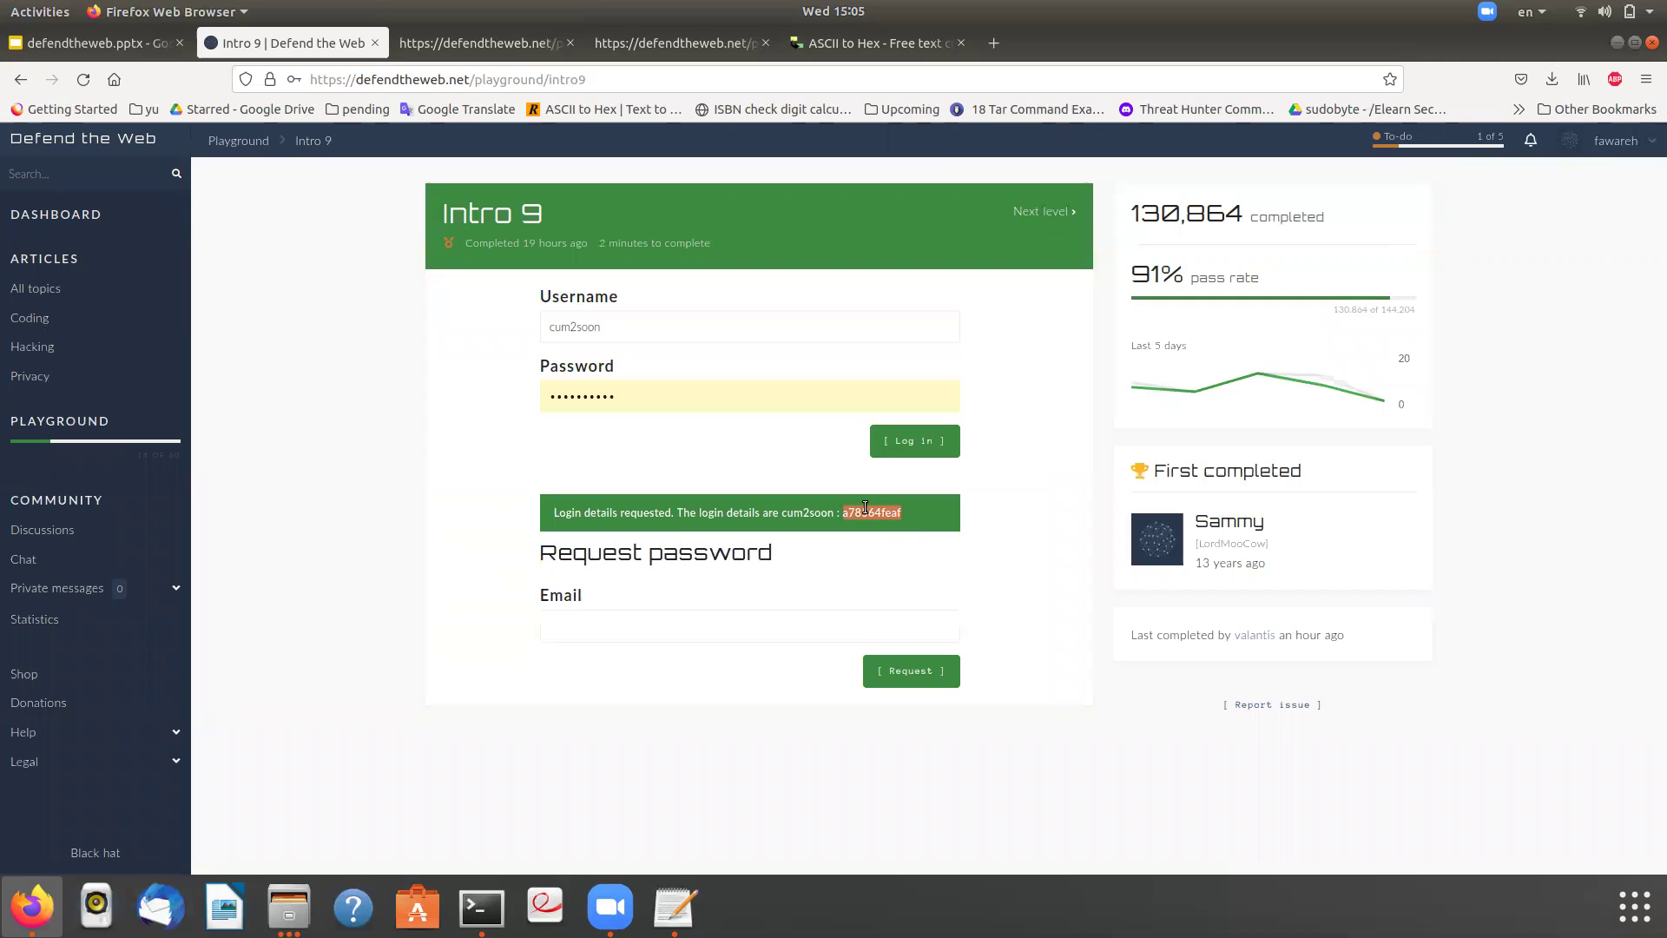
left_click(760, 395)
key("ctrl+a")
key("ctrl+v")
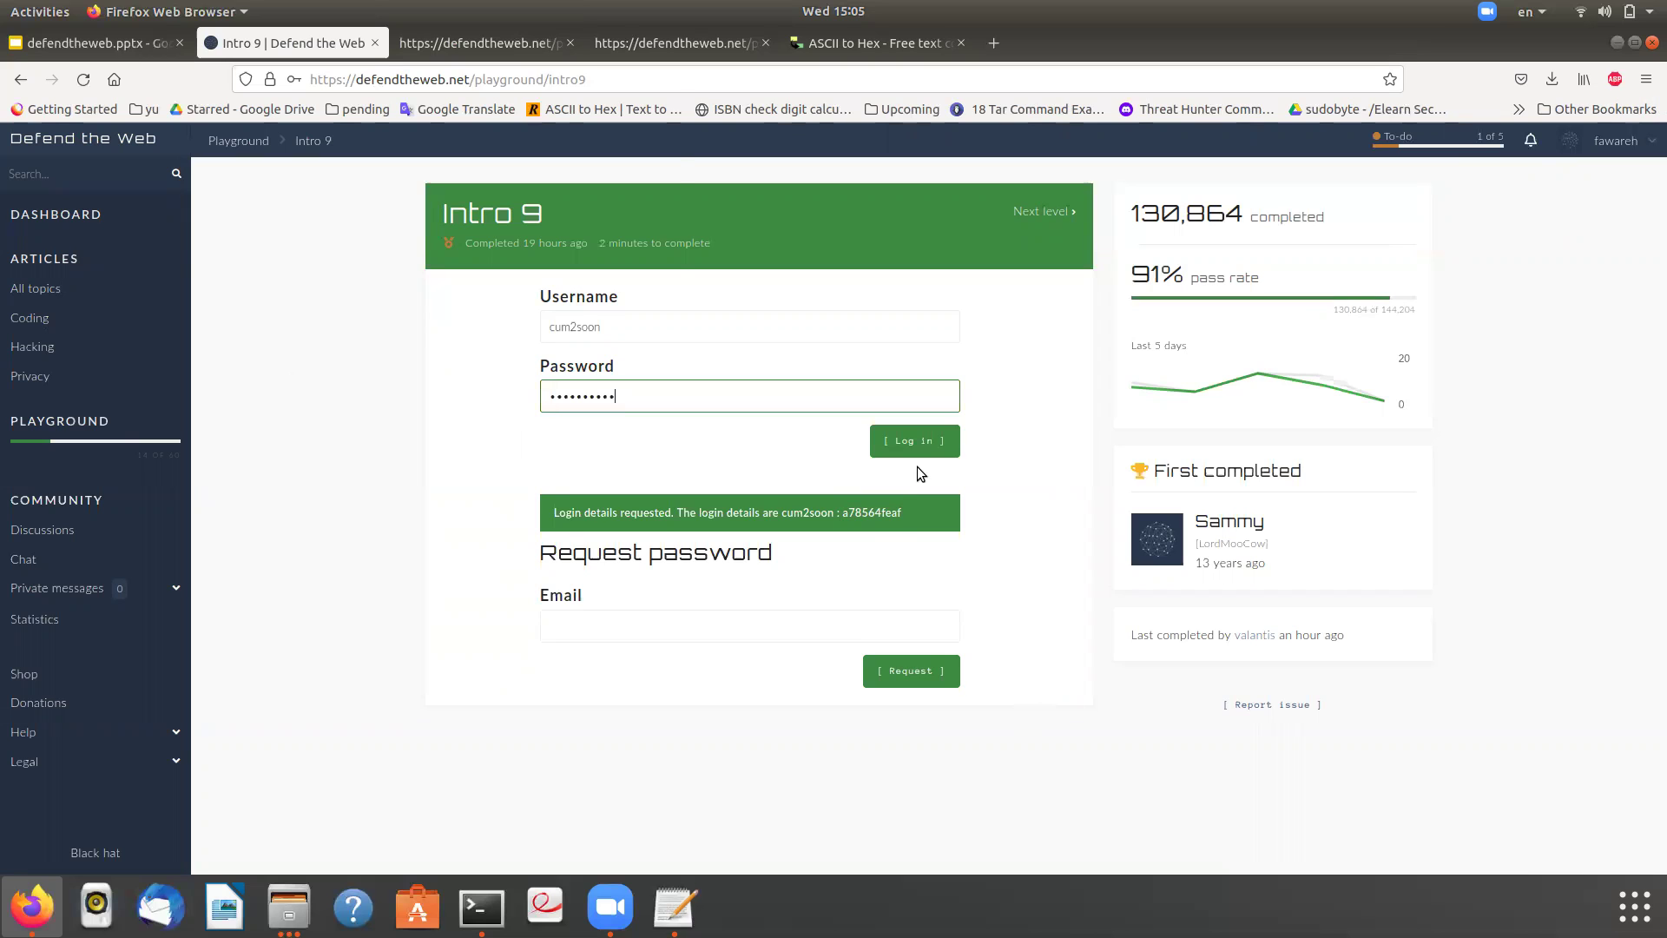
left_click(917, 434)
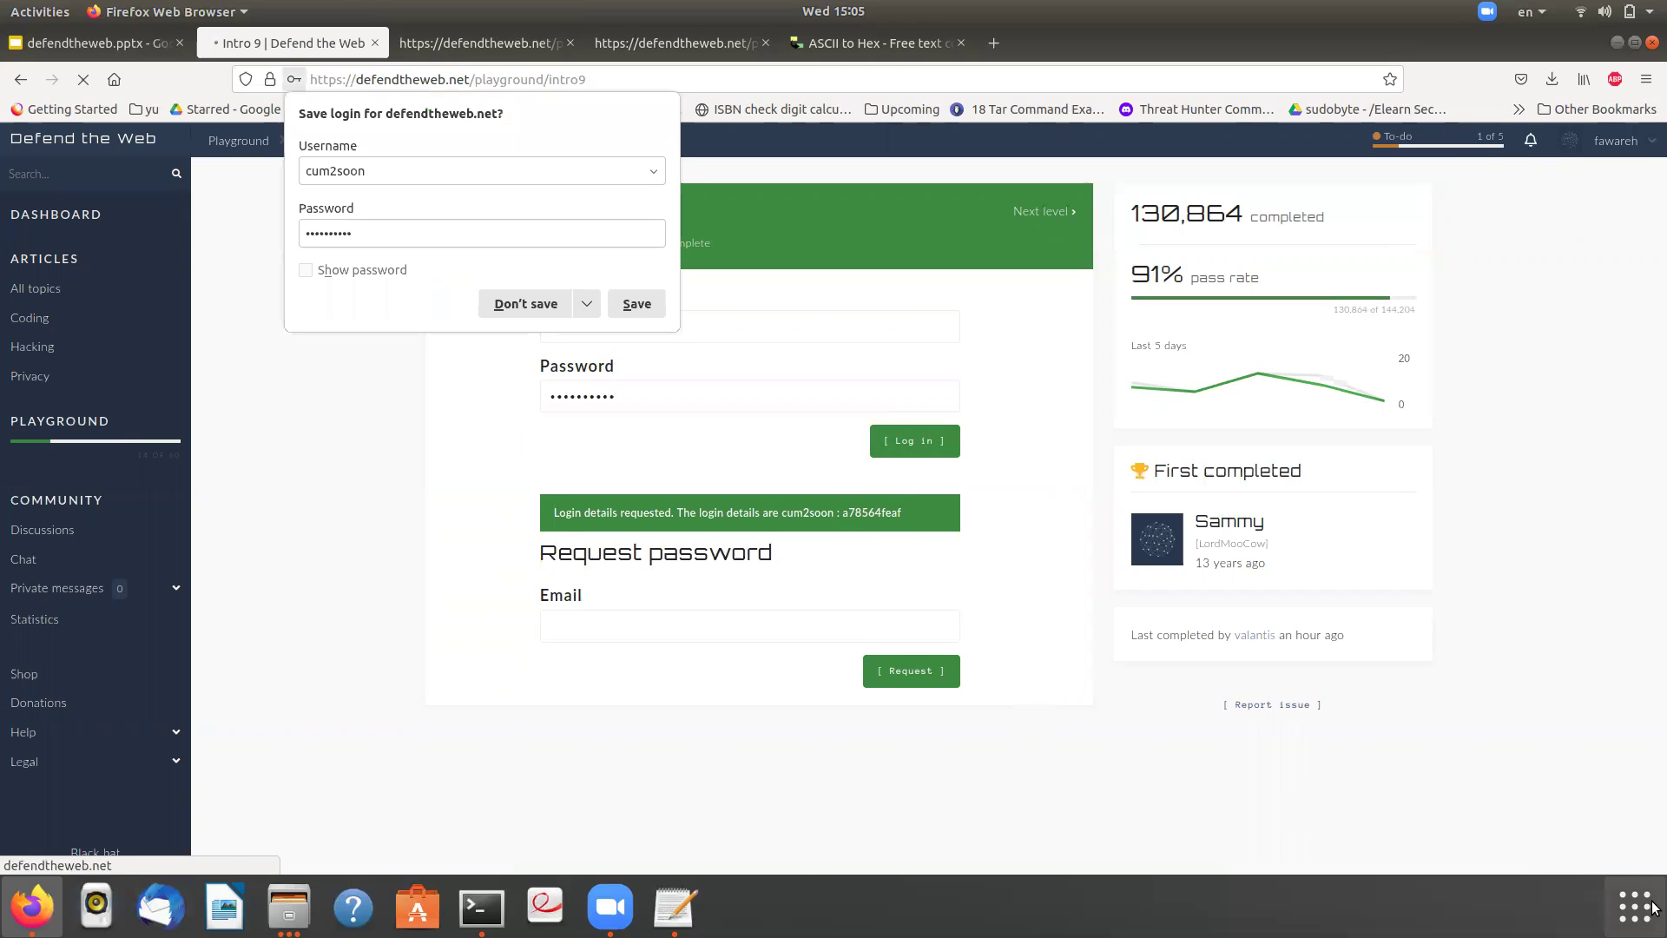
- View the INTRO 10 notes slide (slide 11), then return to the Intro 9 tab
left_click(69, 45)
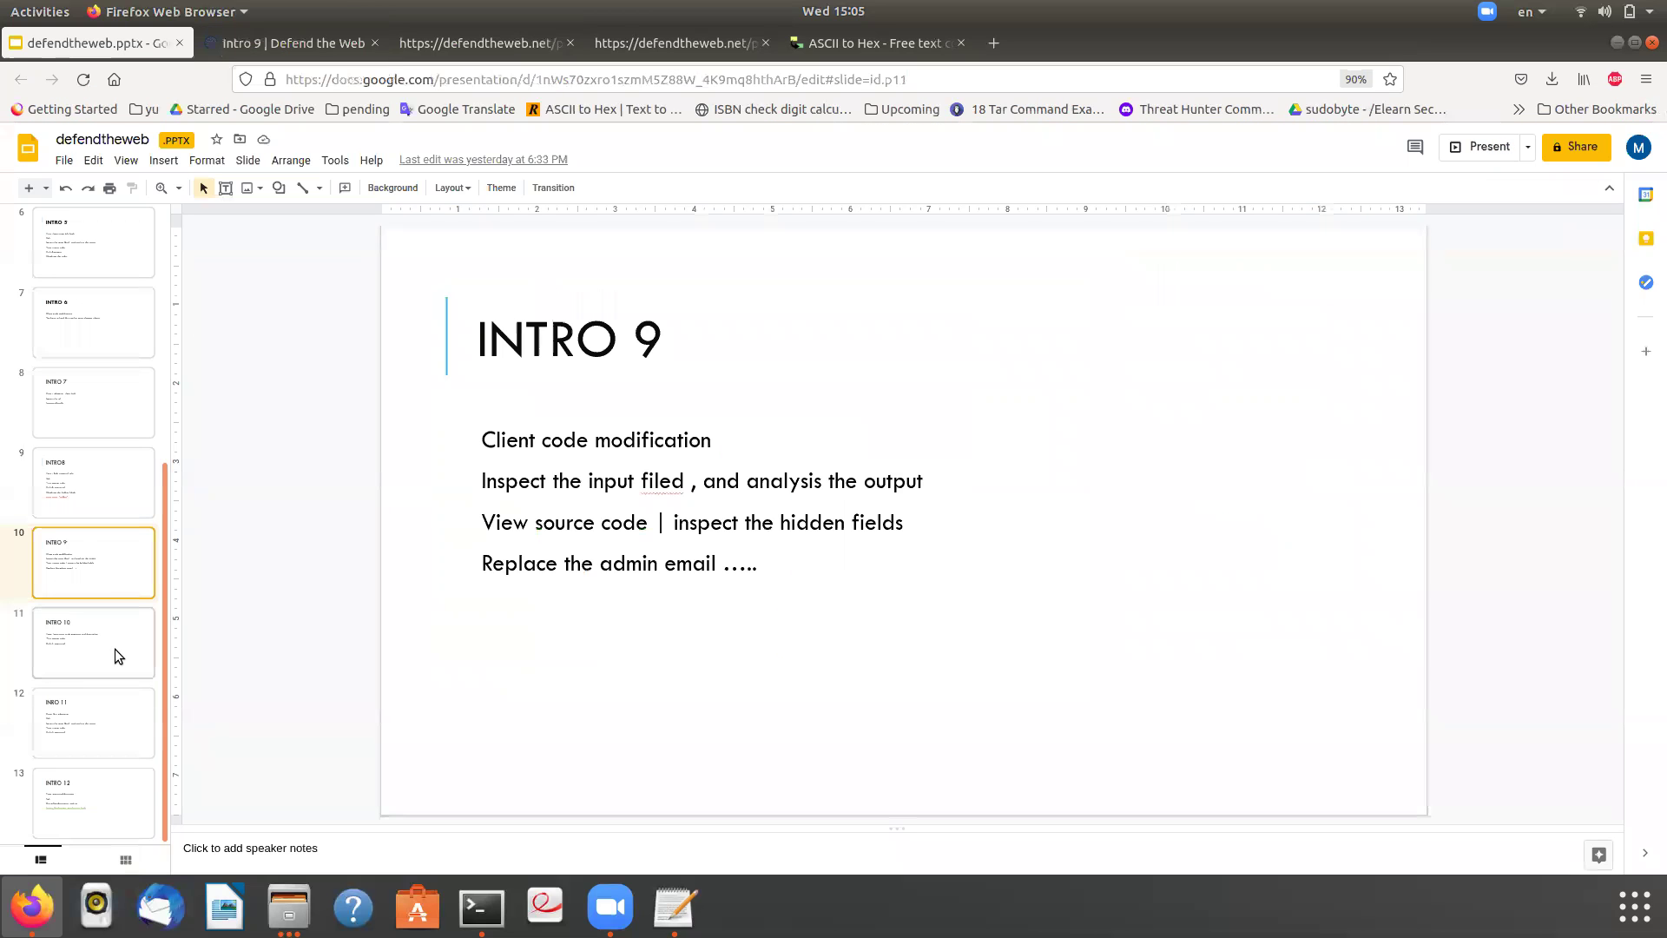
left_click(119, 656)
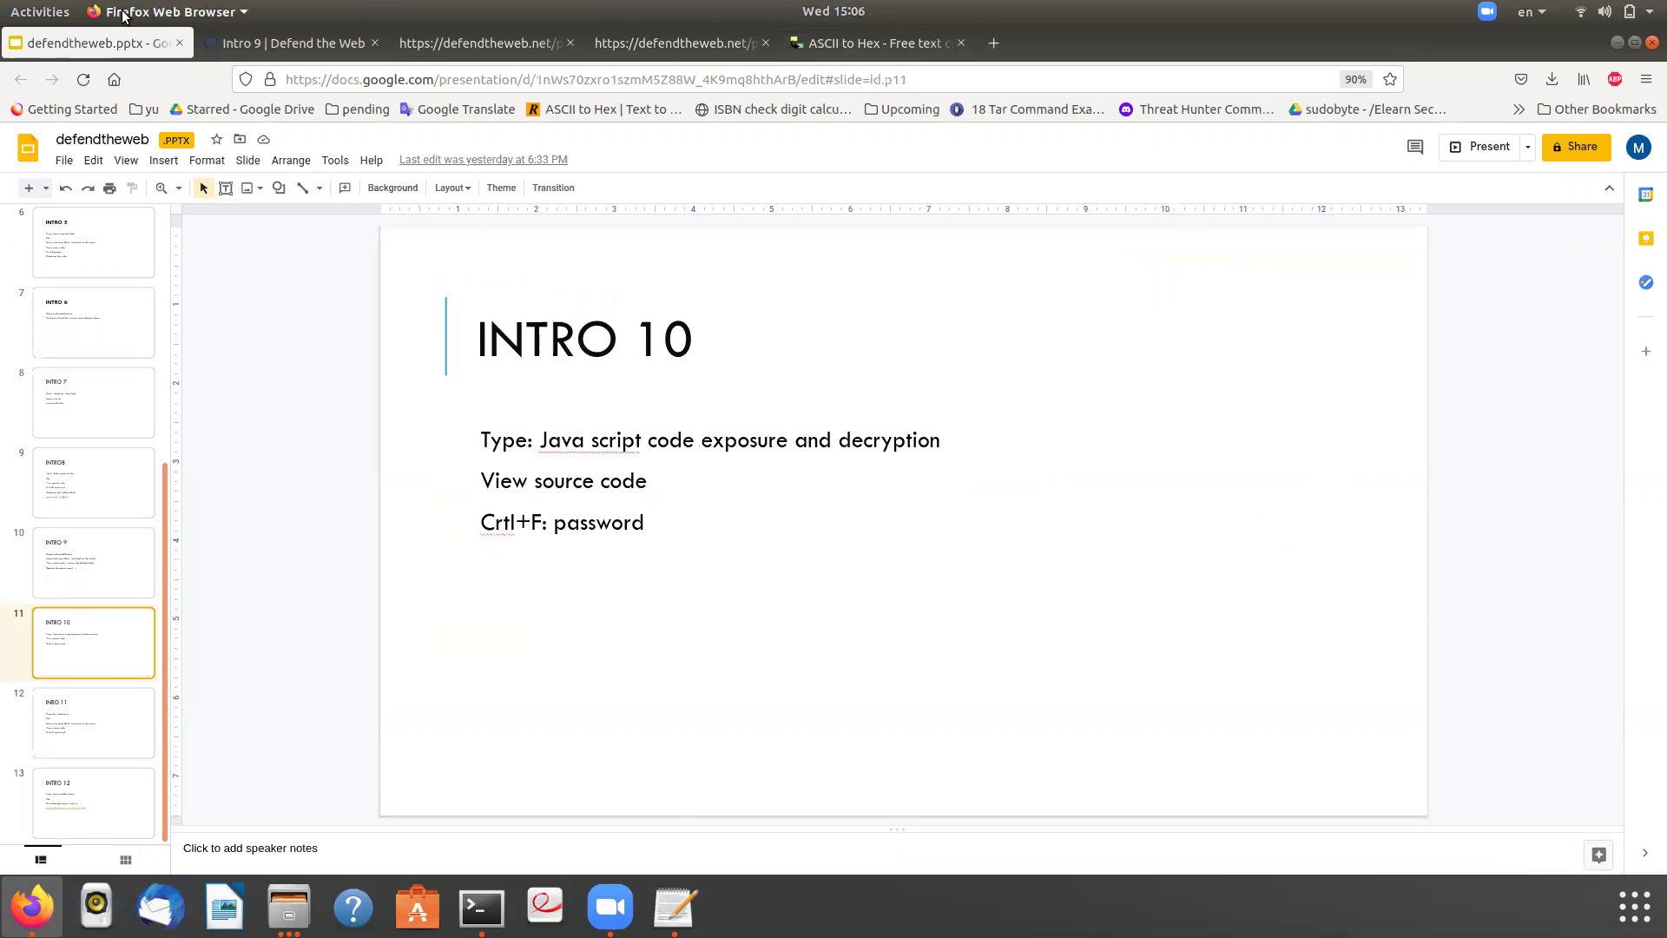
left_click(265, 45)
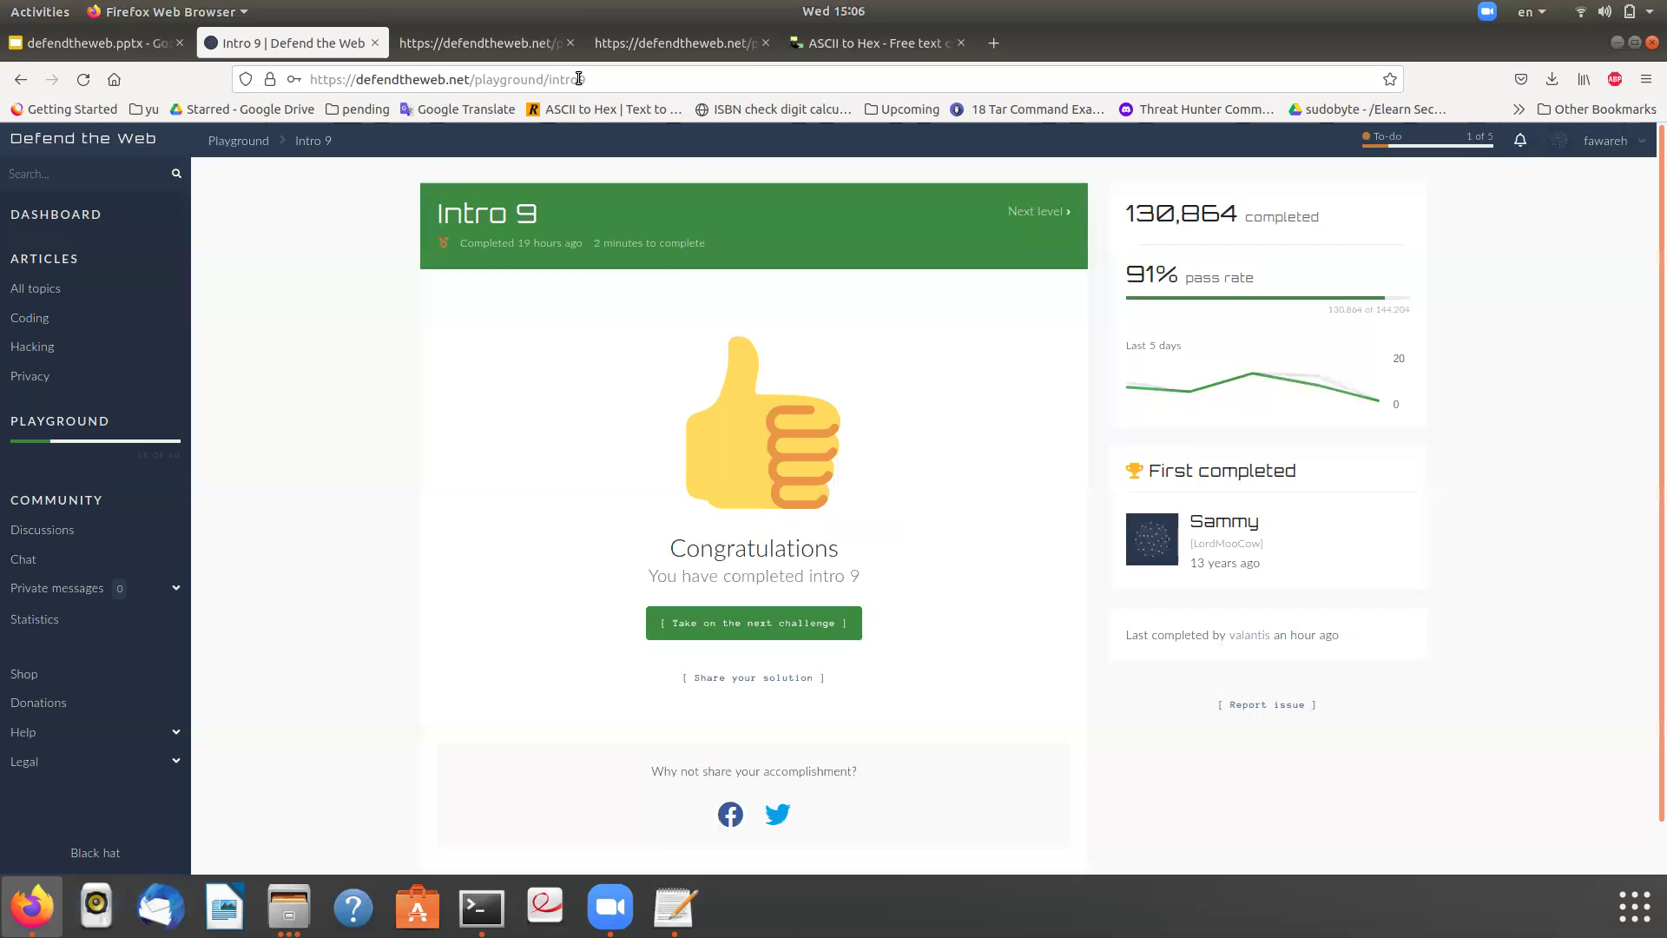
- Load the intro10 challenge and submit a test password
left_click_drag(579, 80, 590, 81)
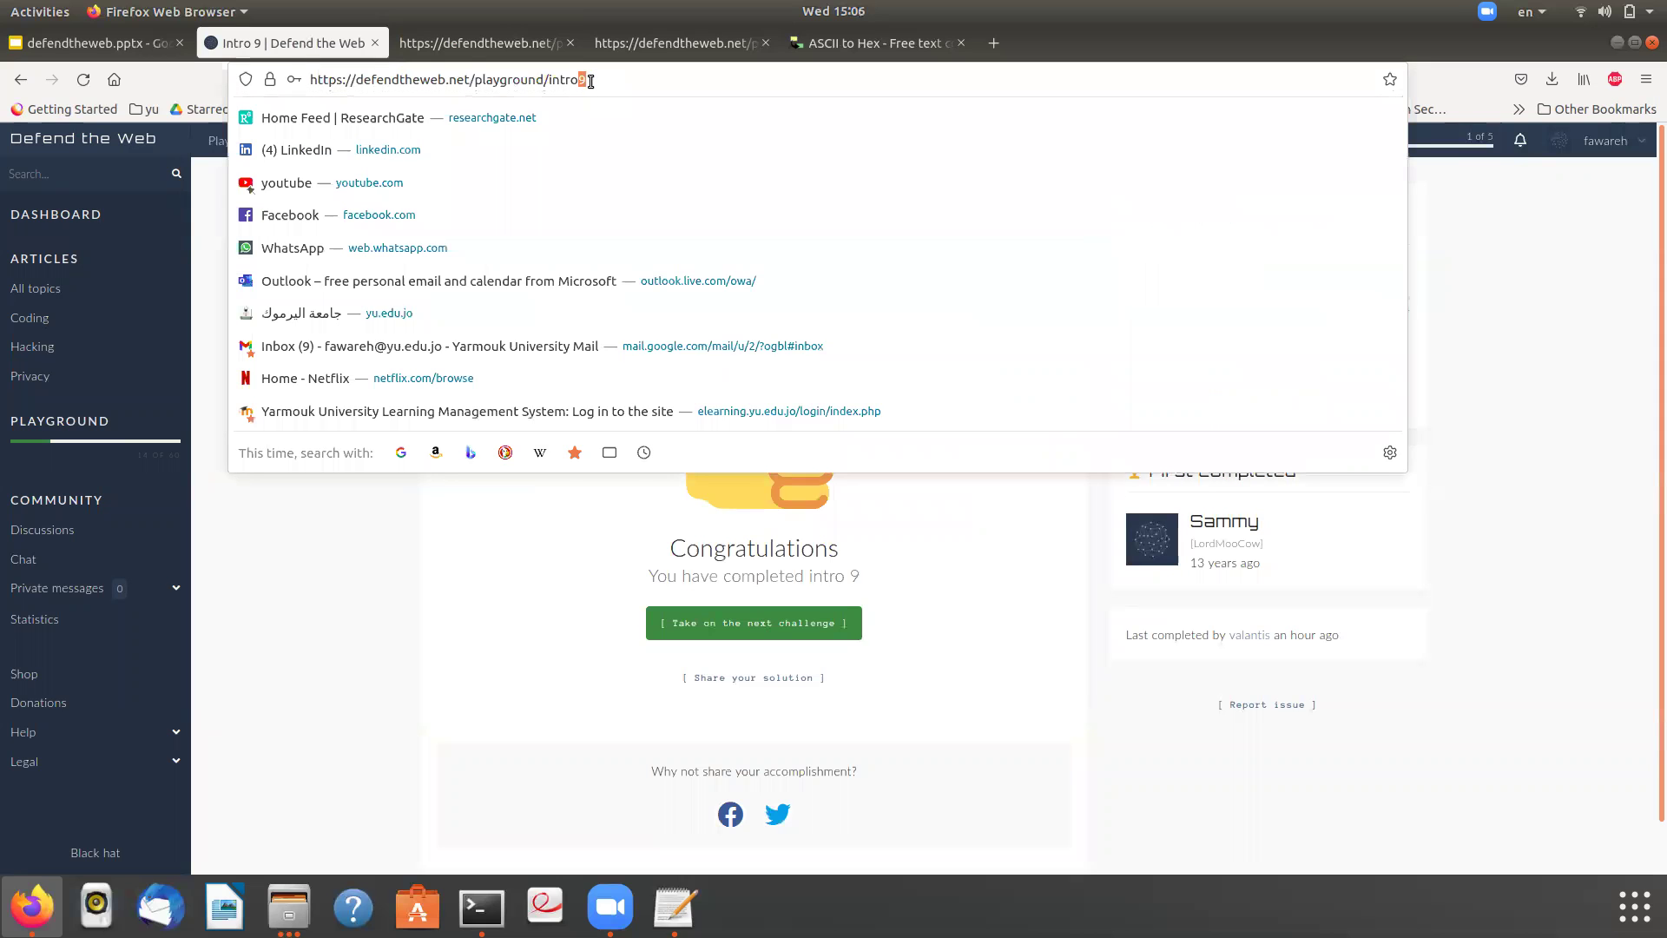
type("10")
key("Return")
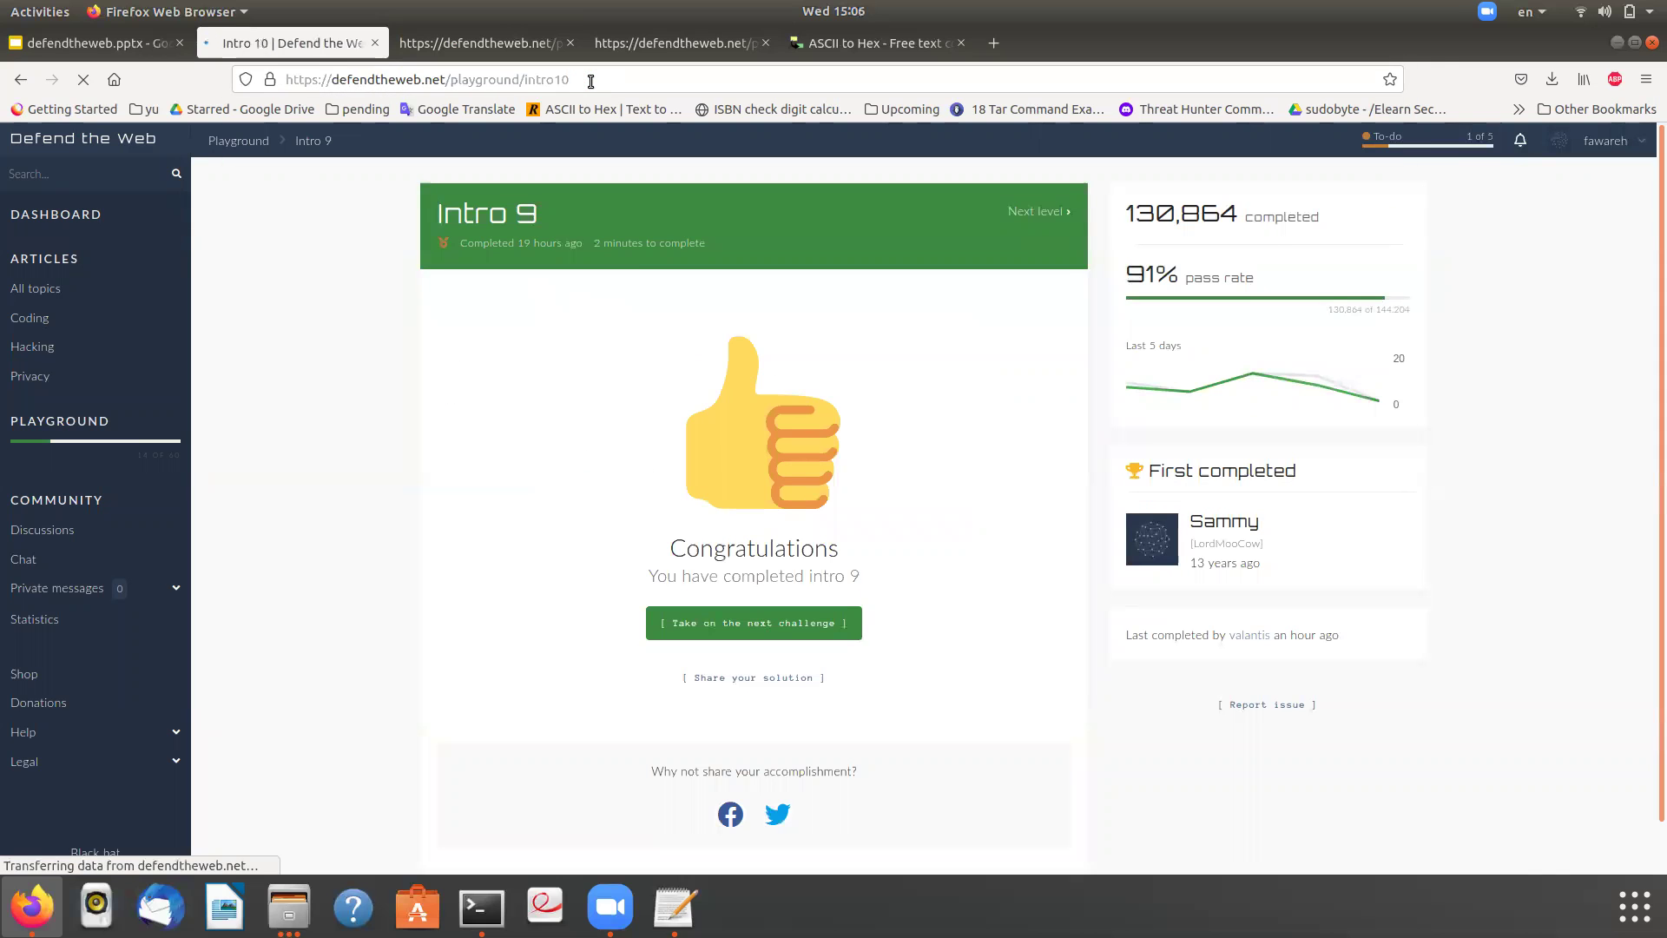
double_click(696, 326)
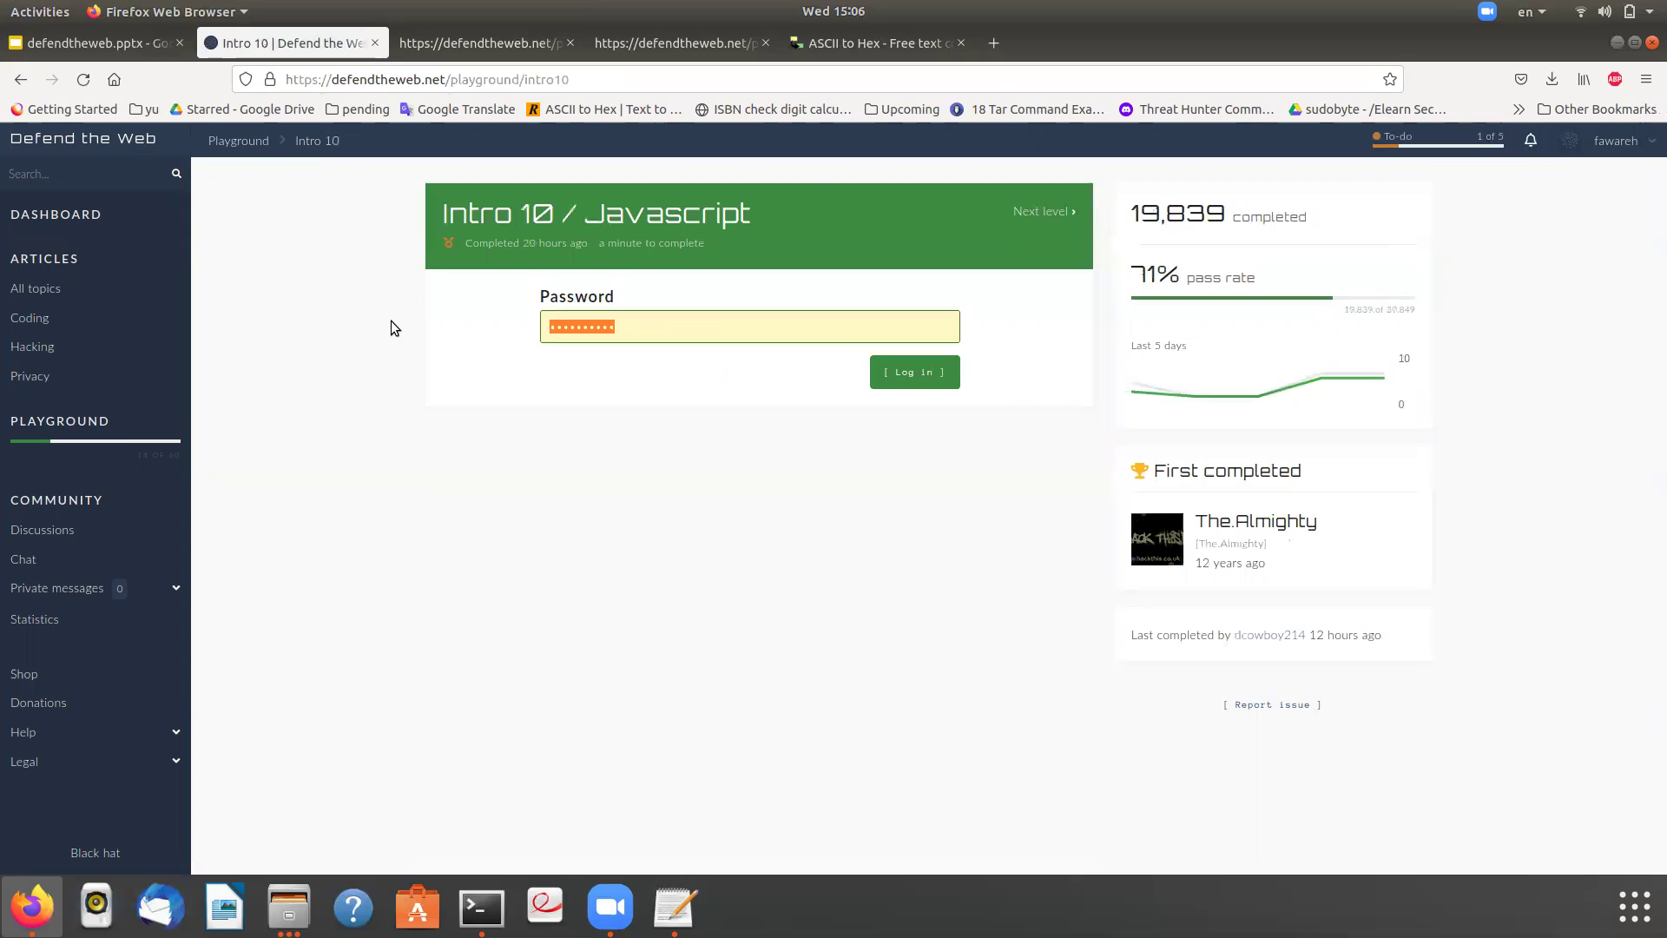
type("******")
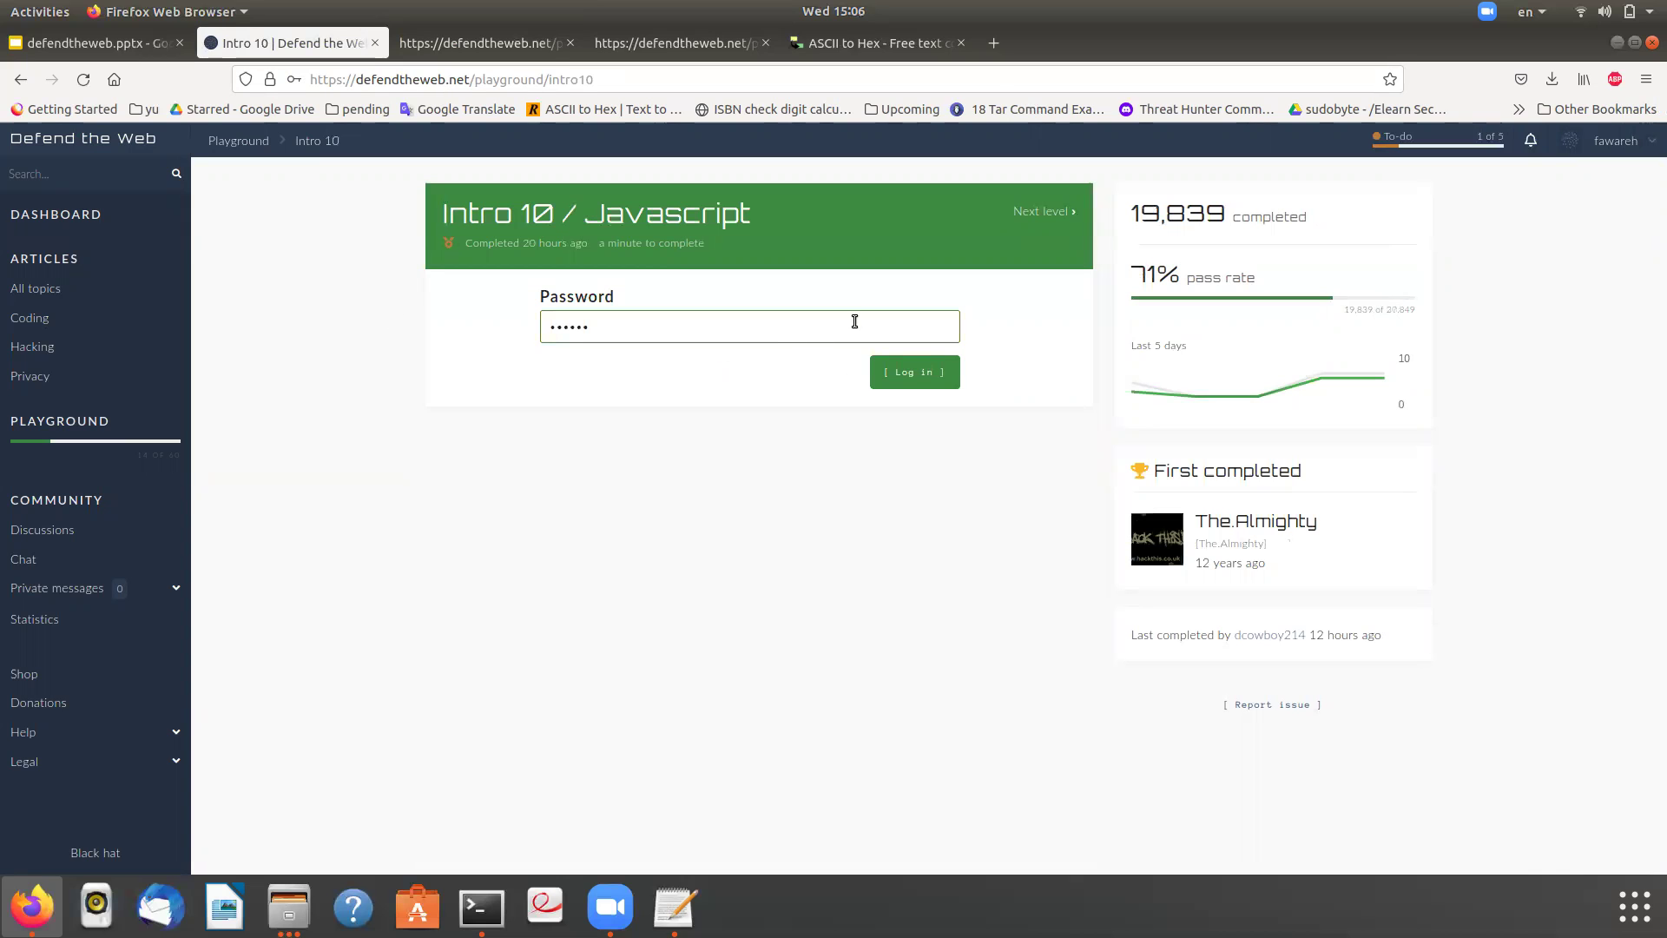
left_click(883, 373)
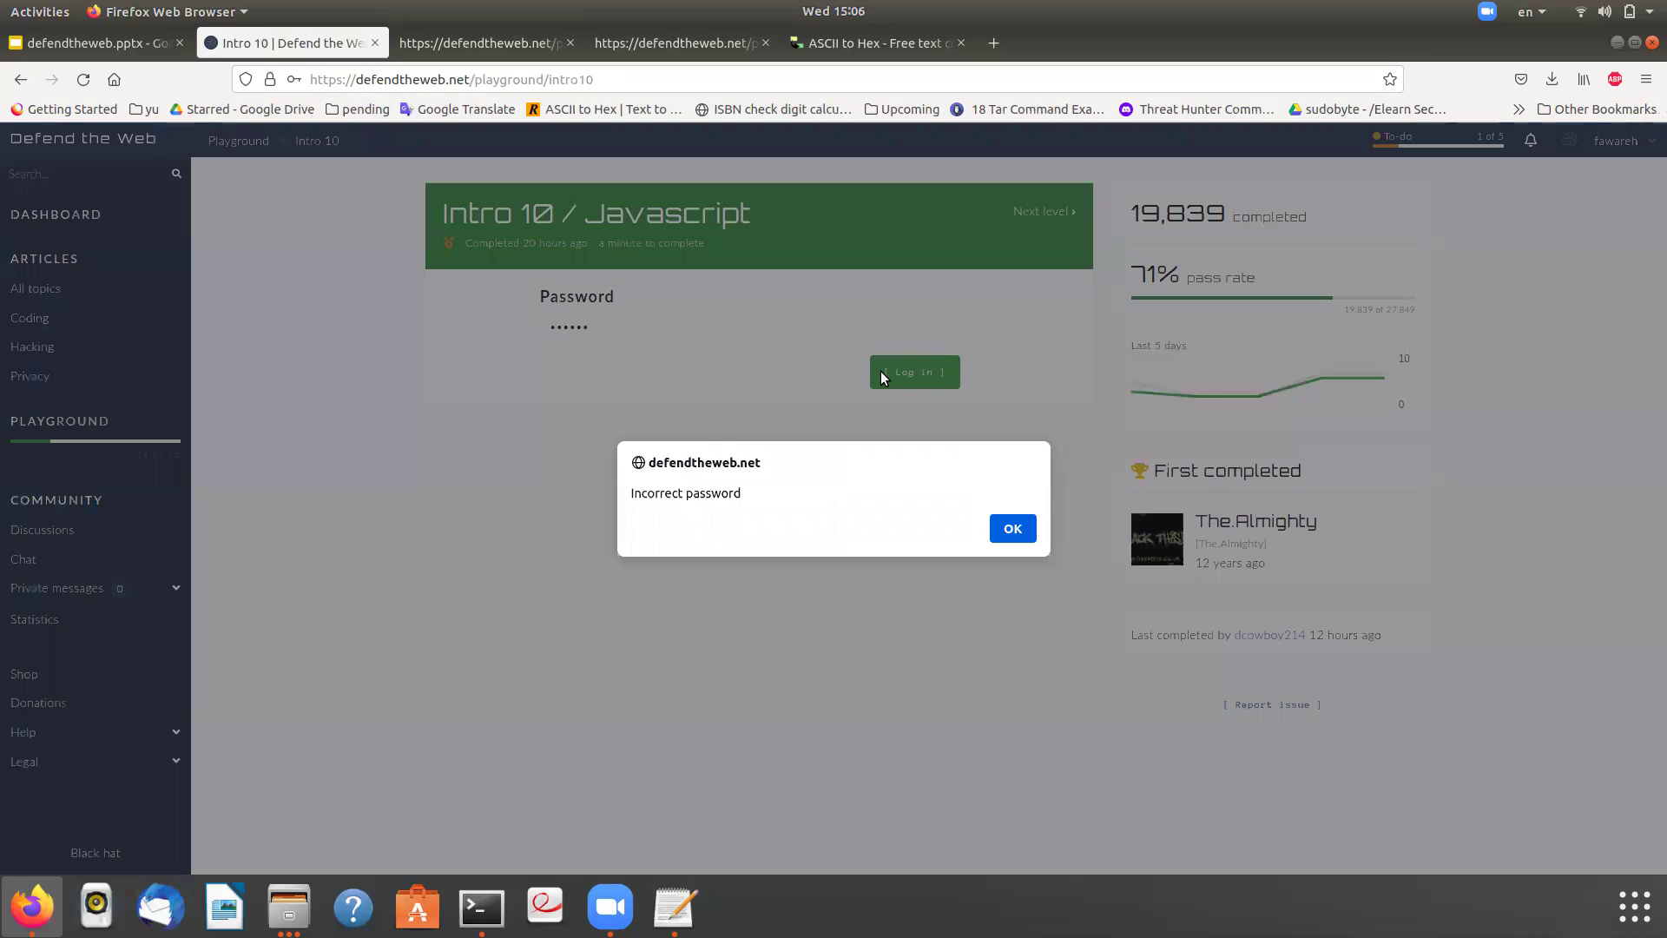
- Copy the Incorrect password alert text, dismiss it, and view the page source
double_click(656, 495)
triple_click(656, 498)
right_click(660, 495)
left_click(692, 512)
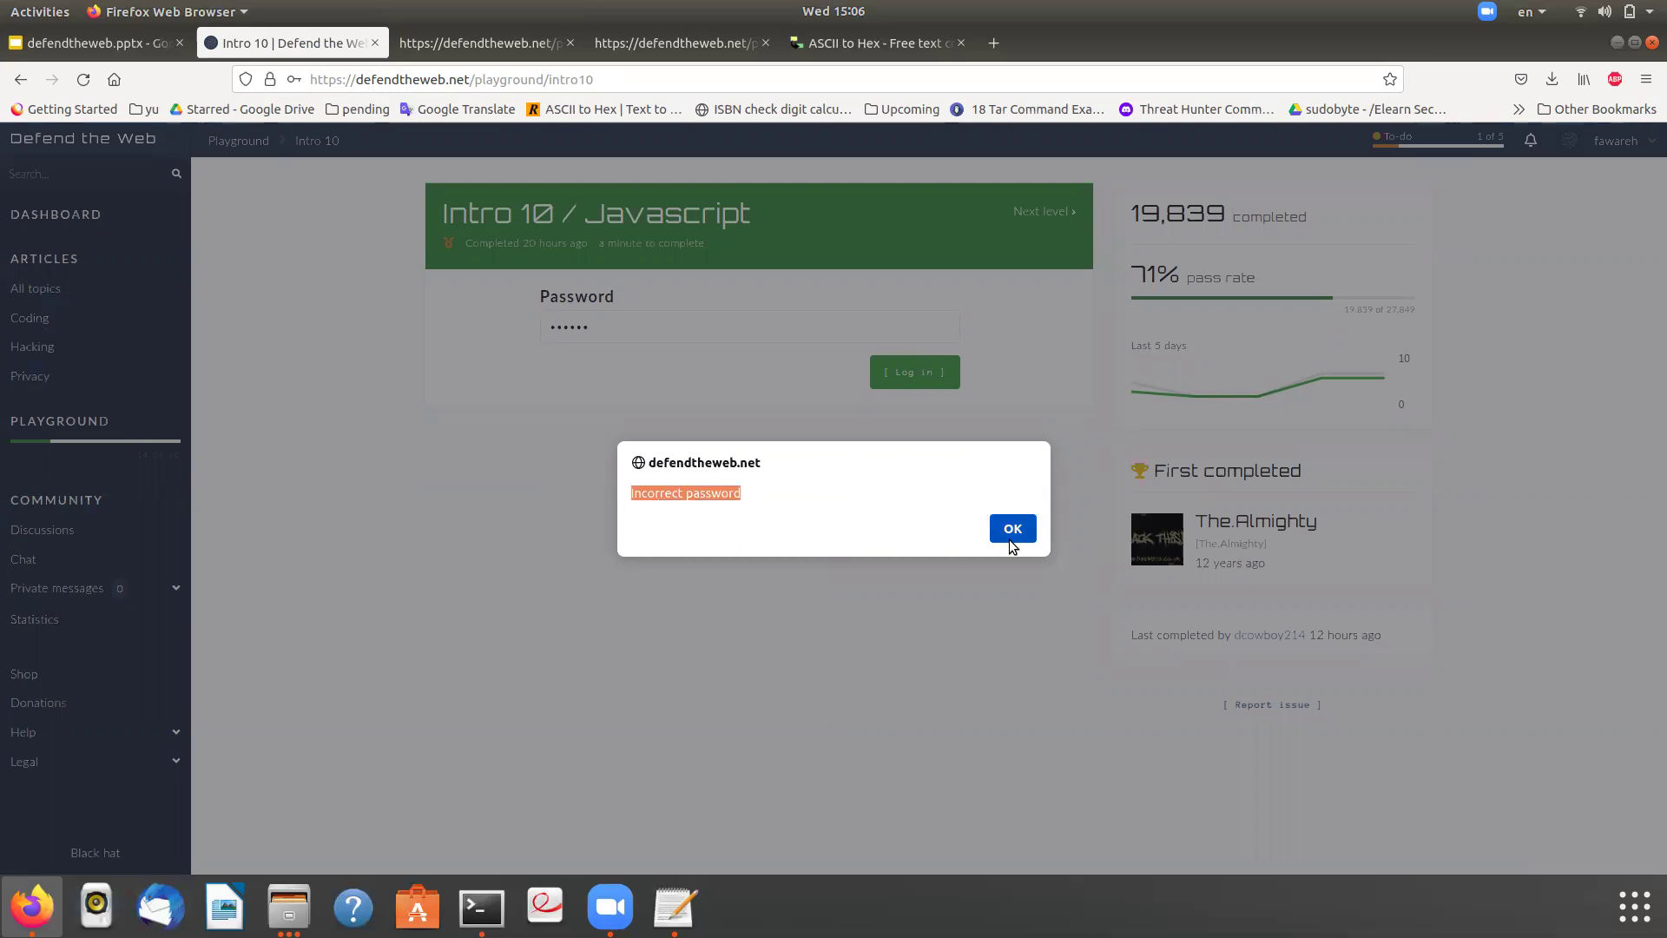
left_click(1009, 529)
right_click(761, 538)
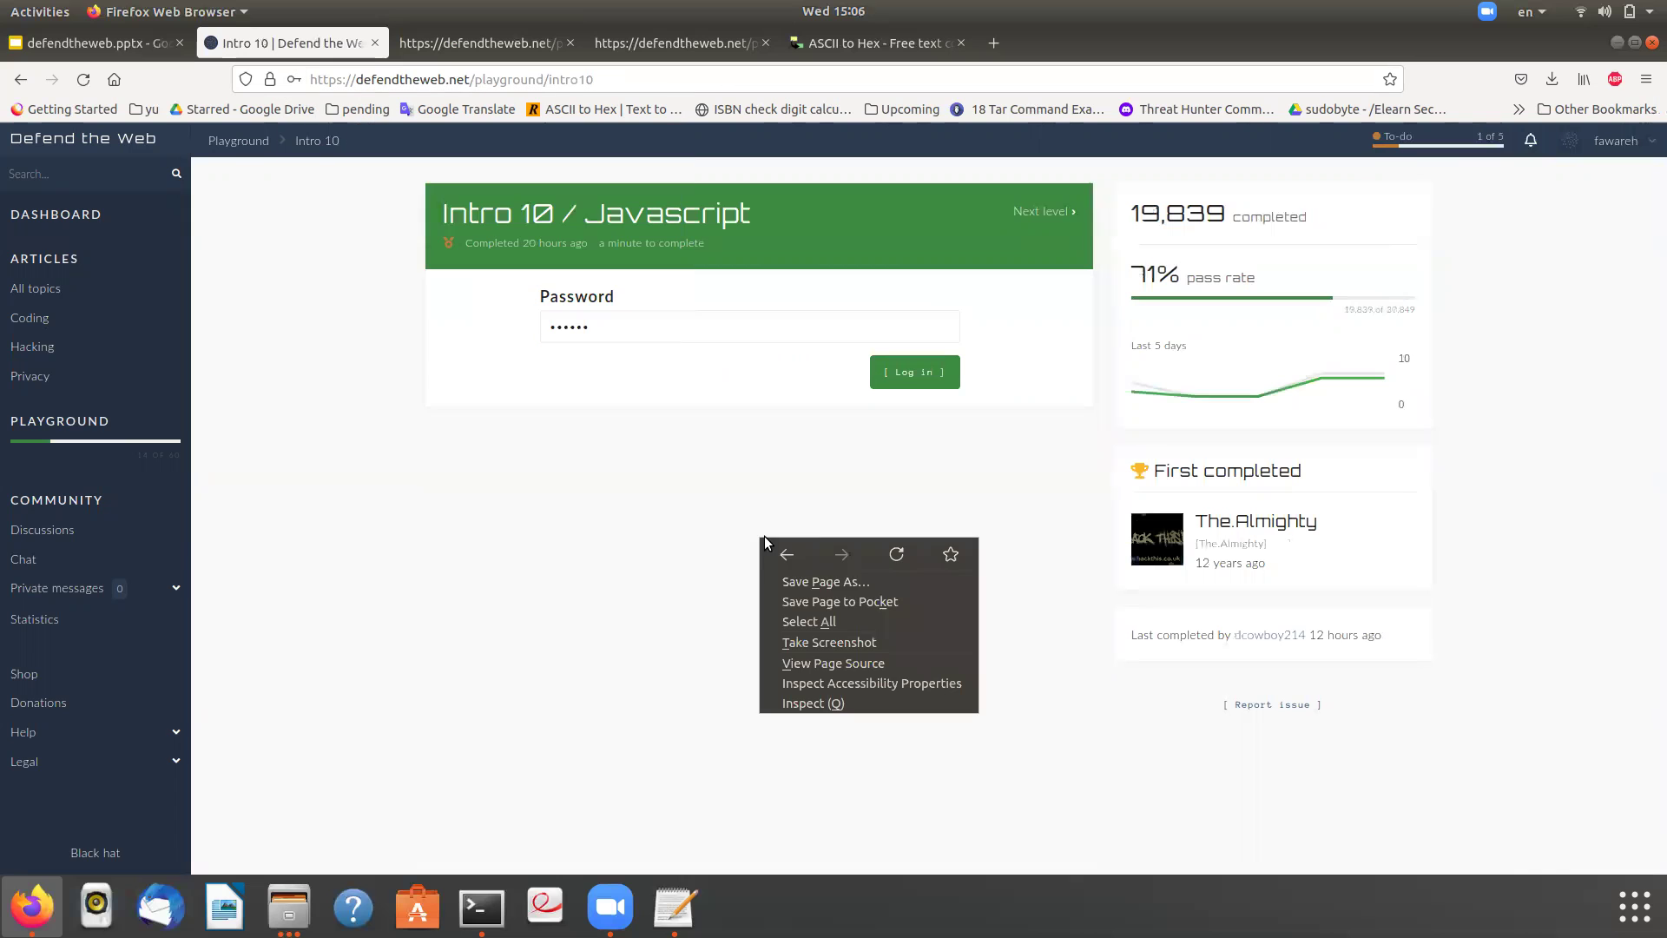
left_click(837, 663)
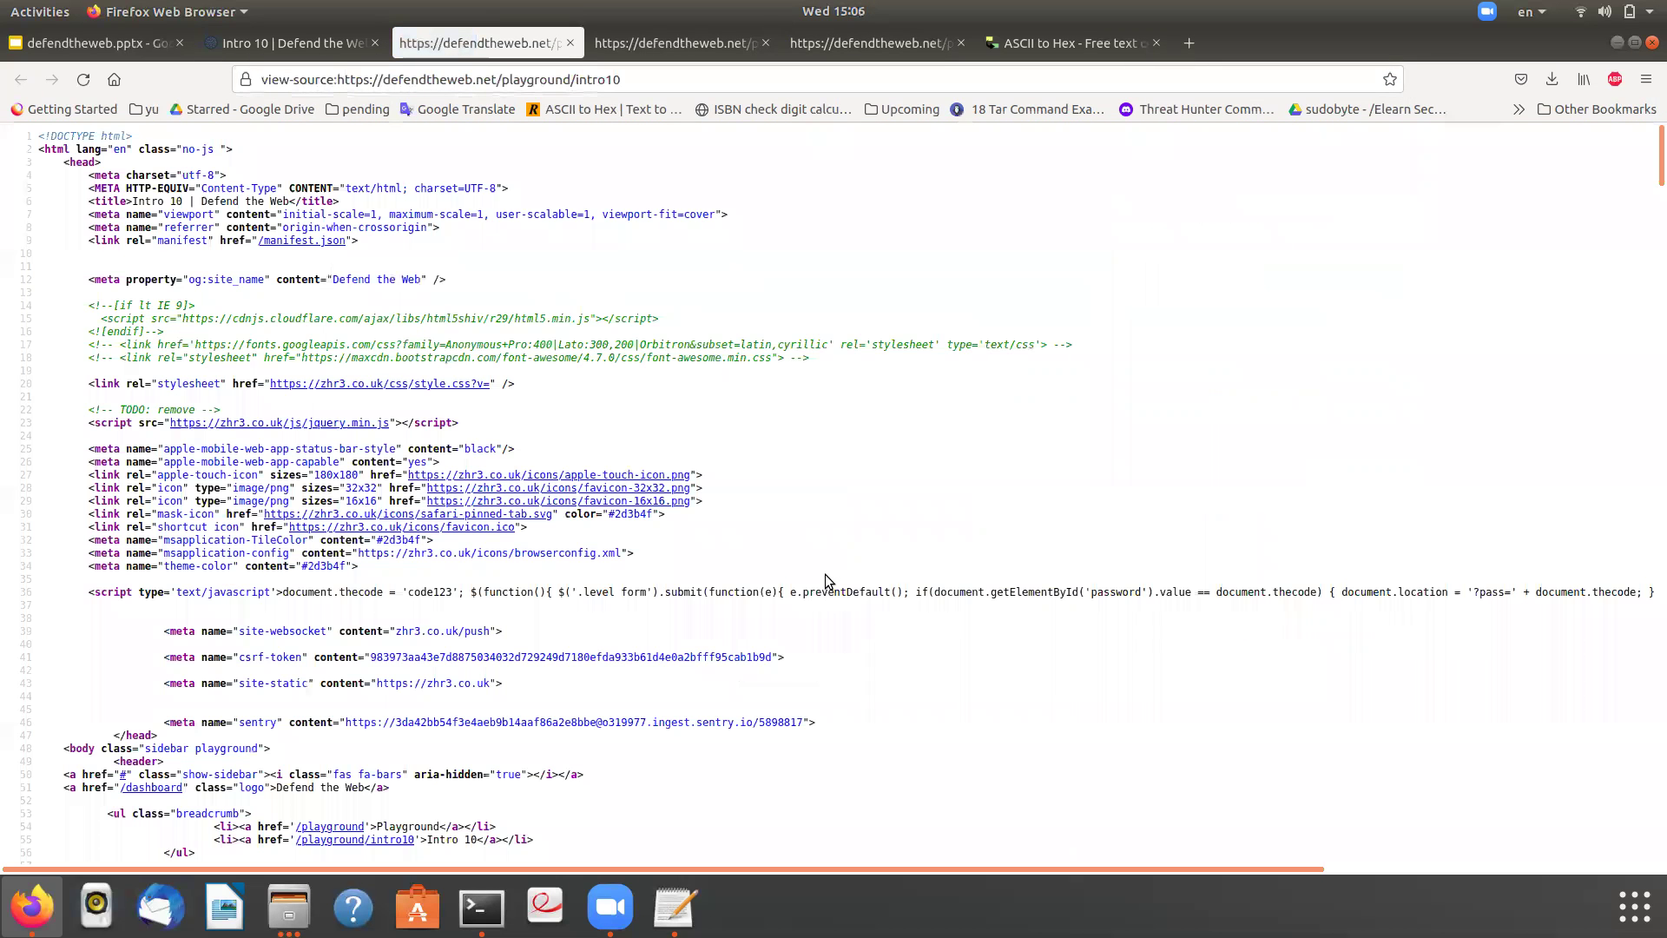
- Search the source for the Incorrect password message and locate the thecode variable
key("ctrl+f")
key("ctrl+v")
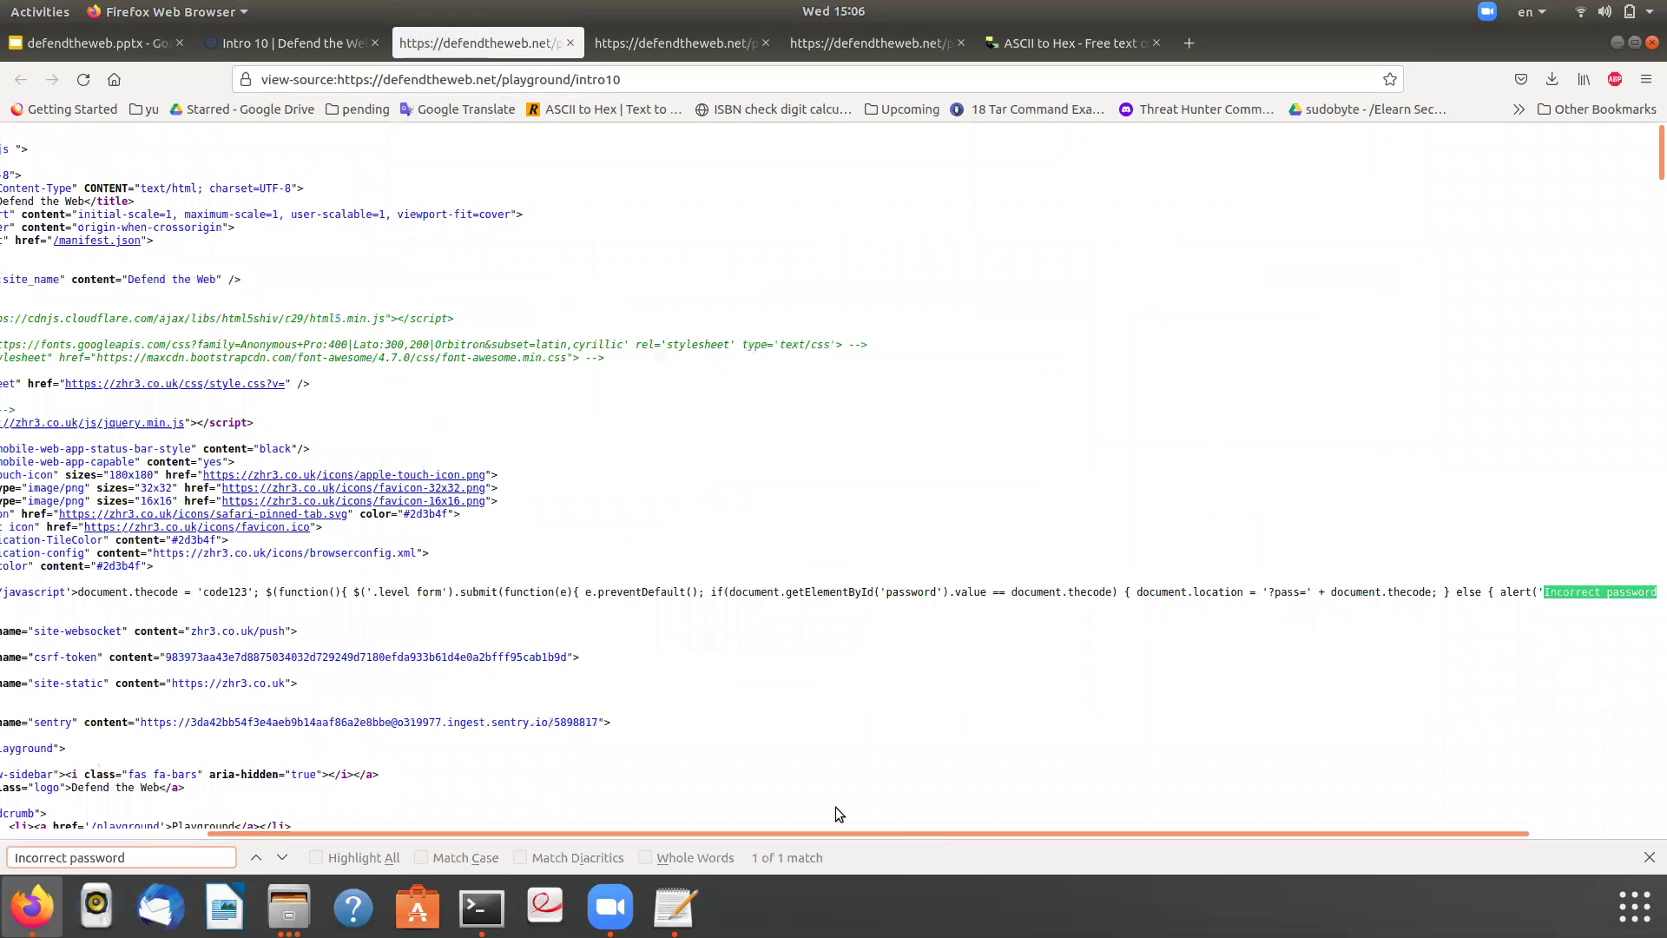
left_click(1150, 835)
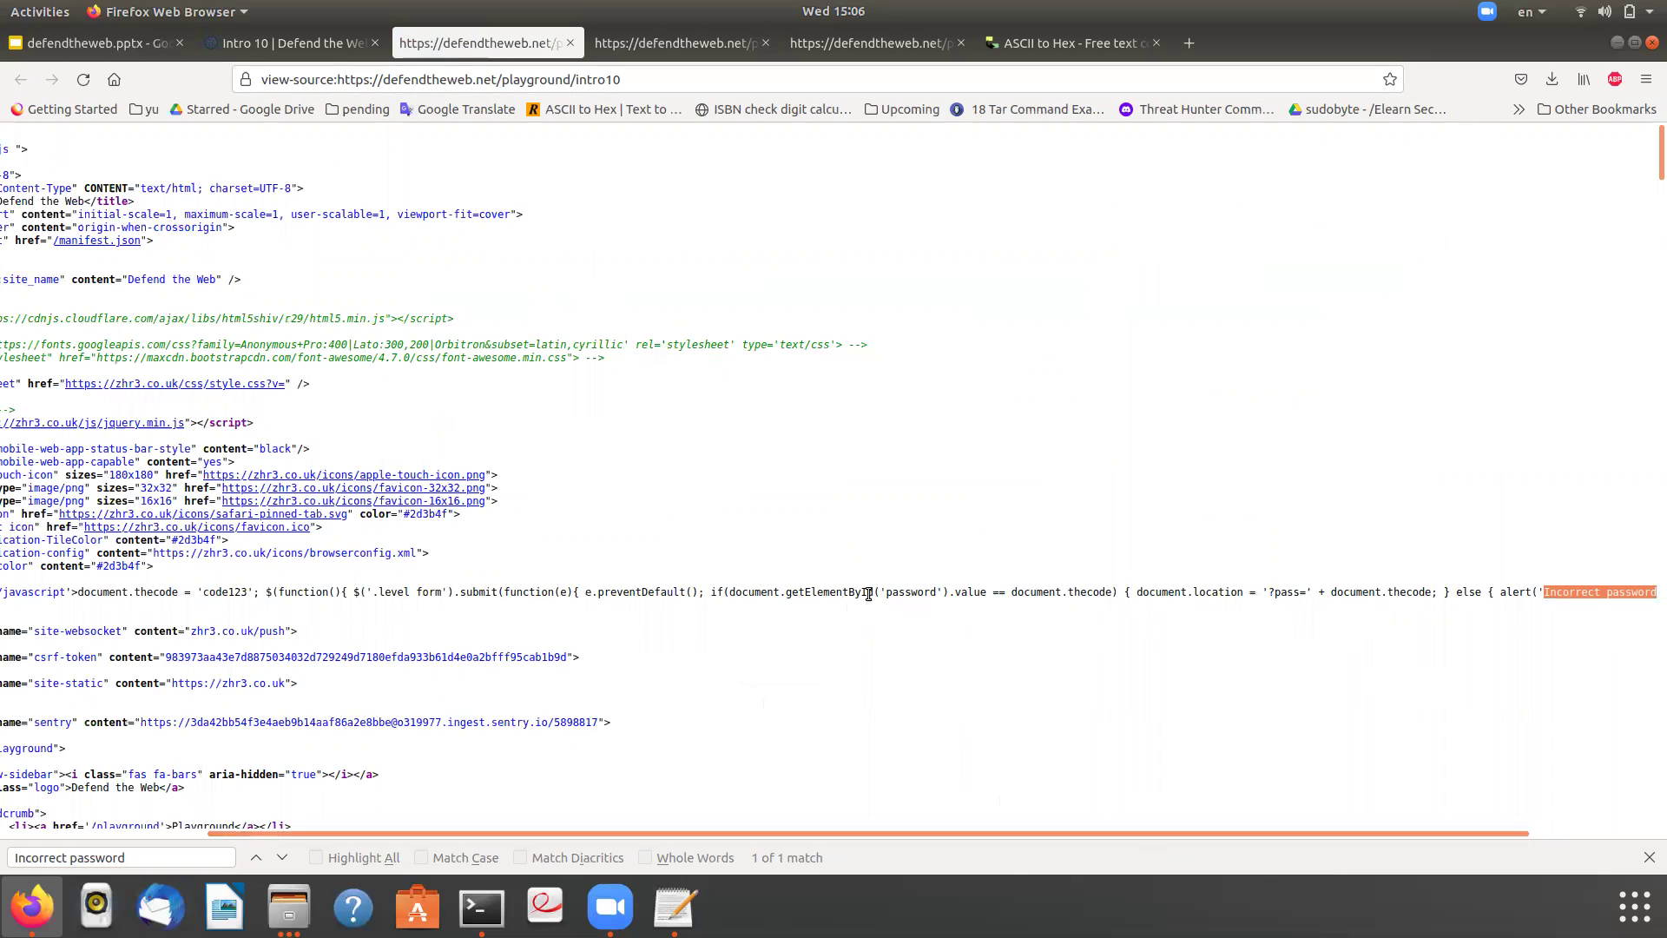
left_click(894, 591)
double_click(1093, 592)
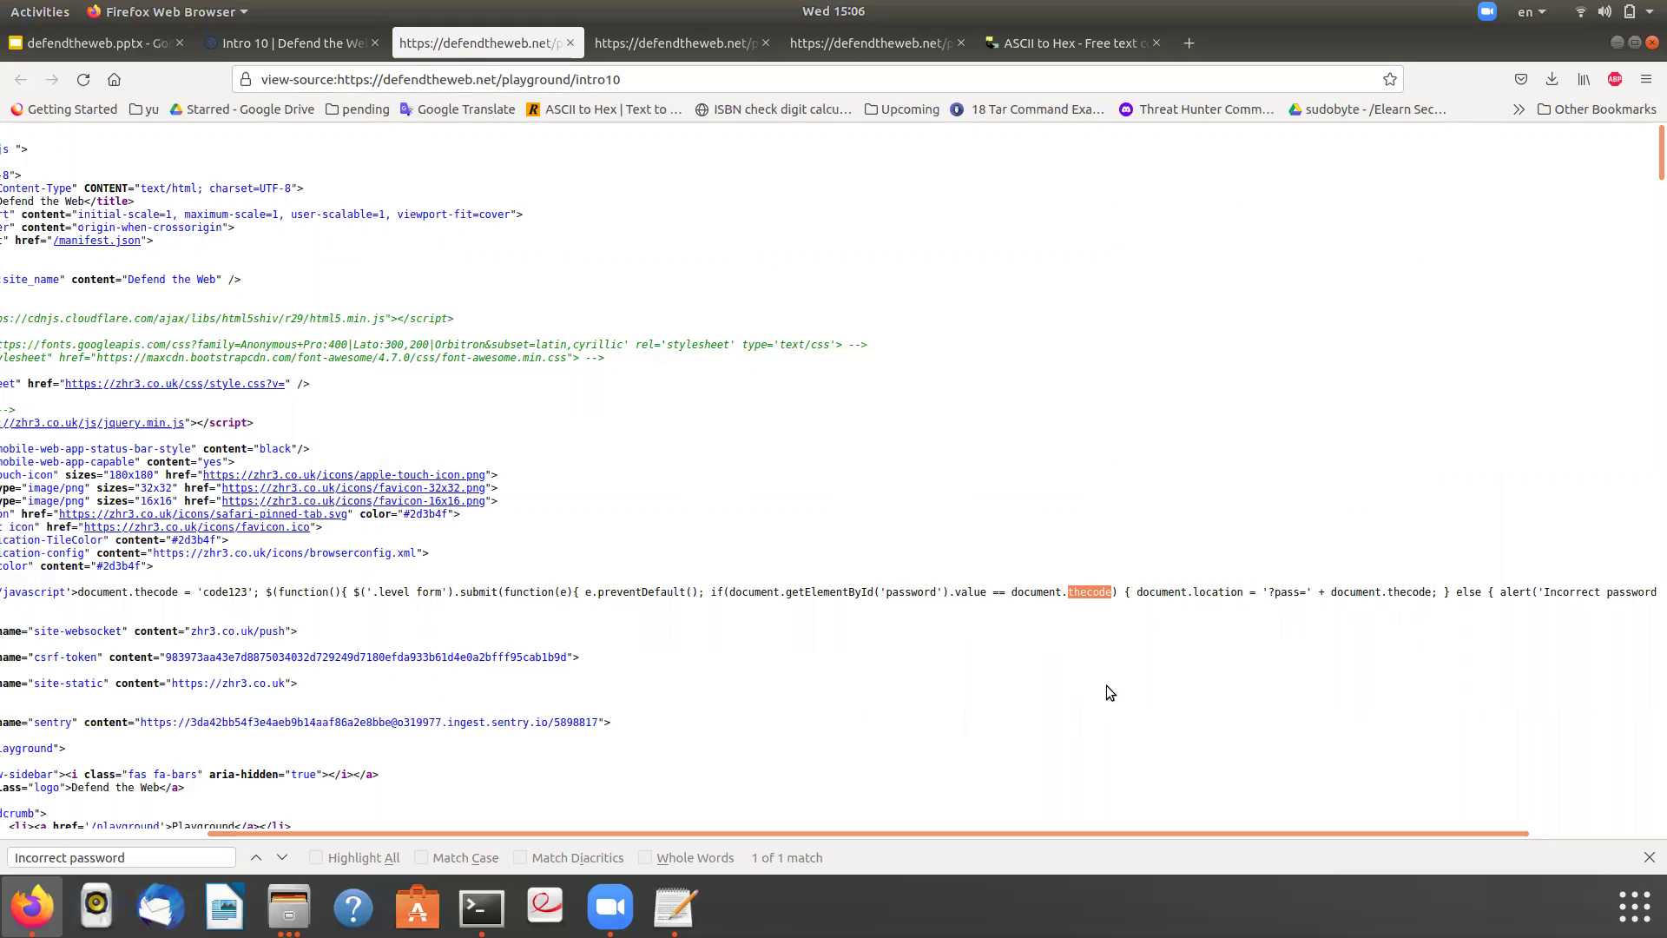
- Find the last thecode assignment and copy its hex-escaped '\x36…' string
key("ctrl+f")
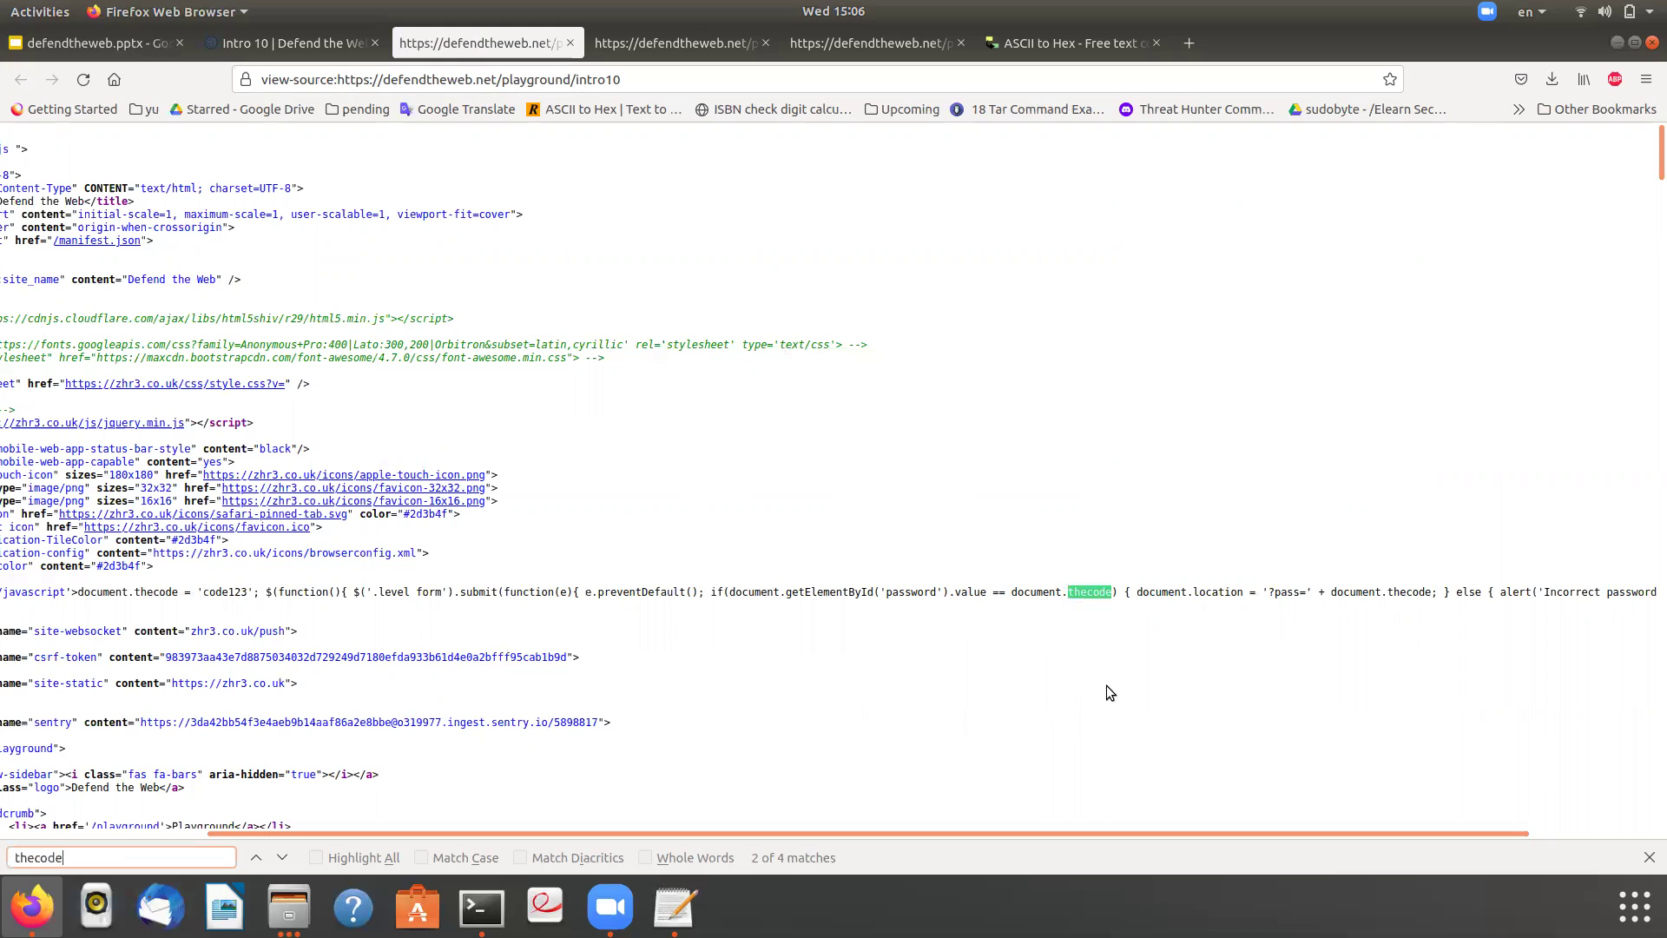
key("Return")
key("Return")
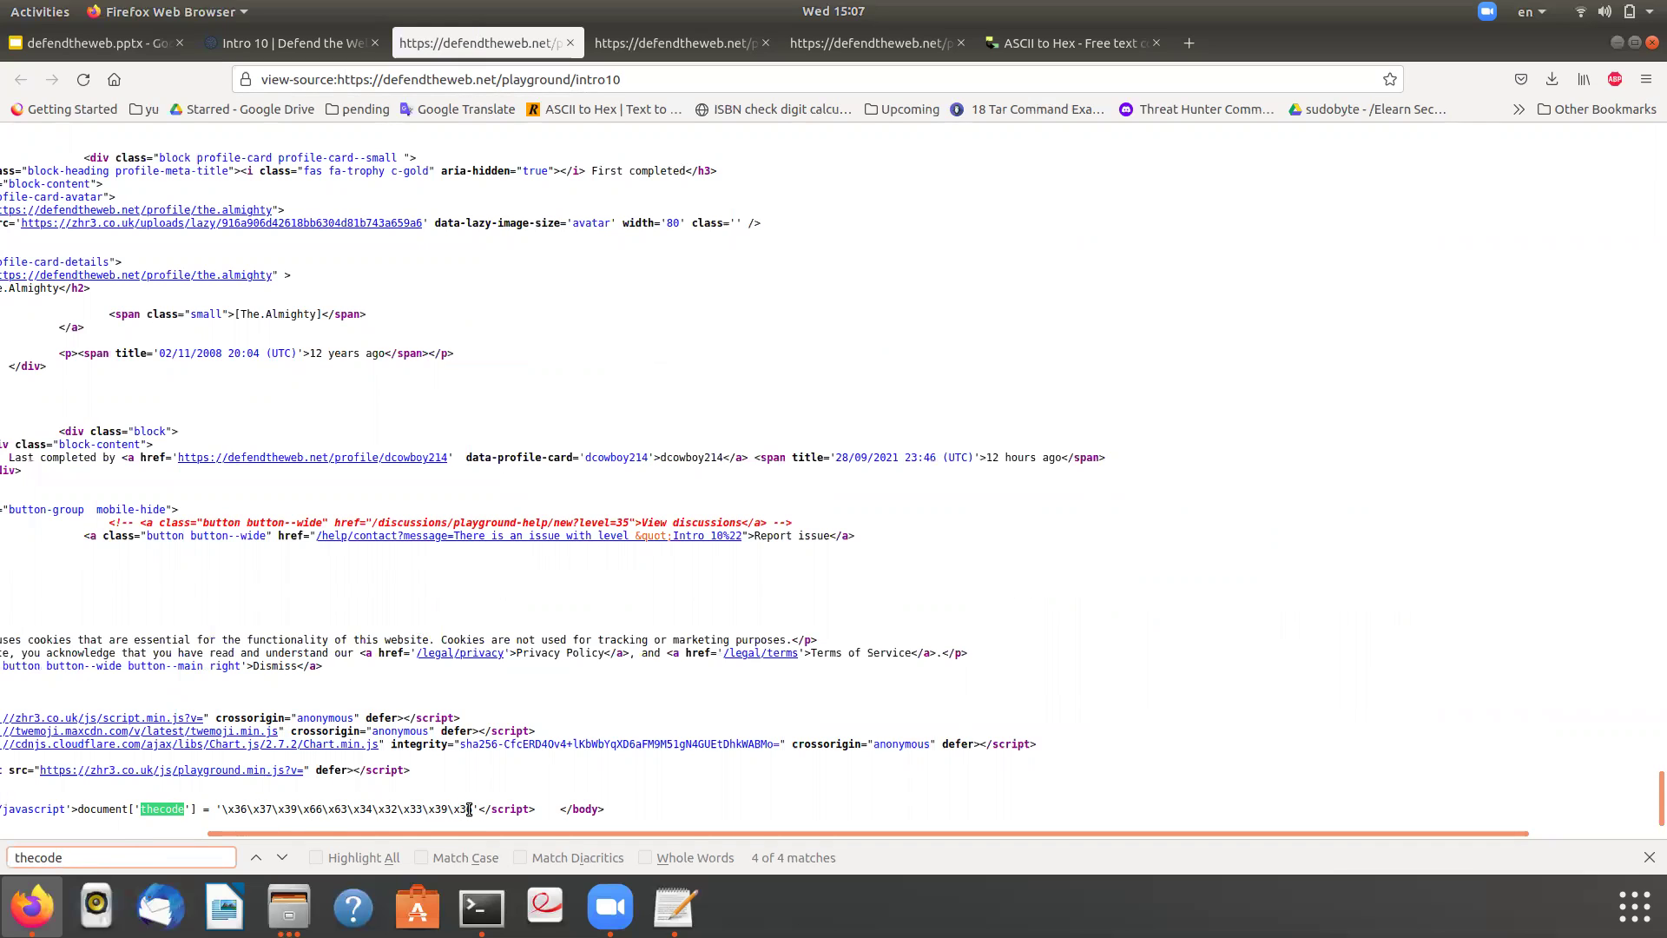
left_click_drag(471, 809, 224, 809)
right_click(253, 809)
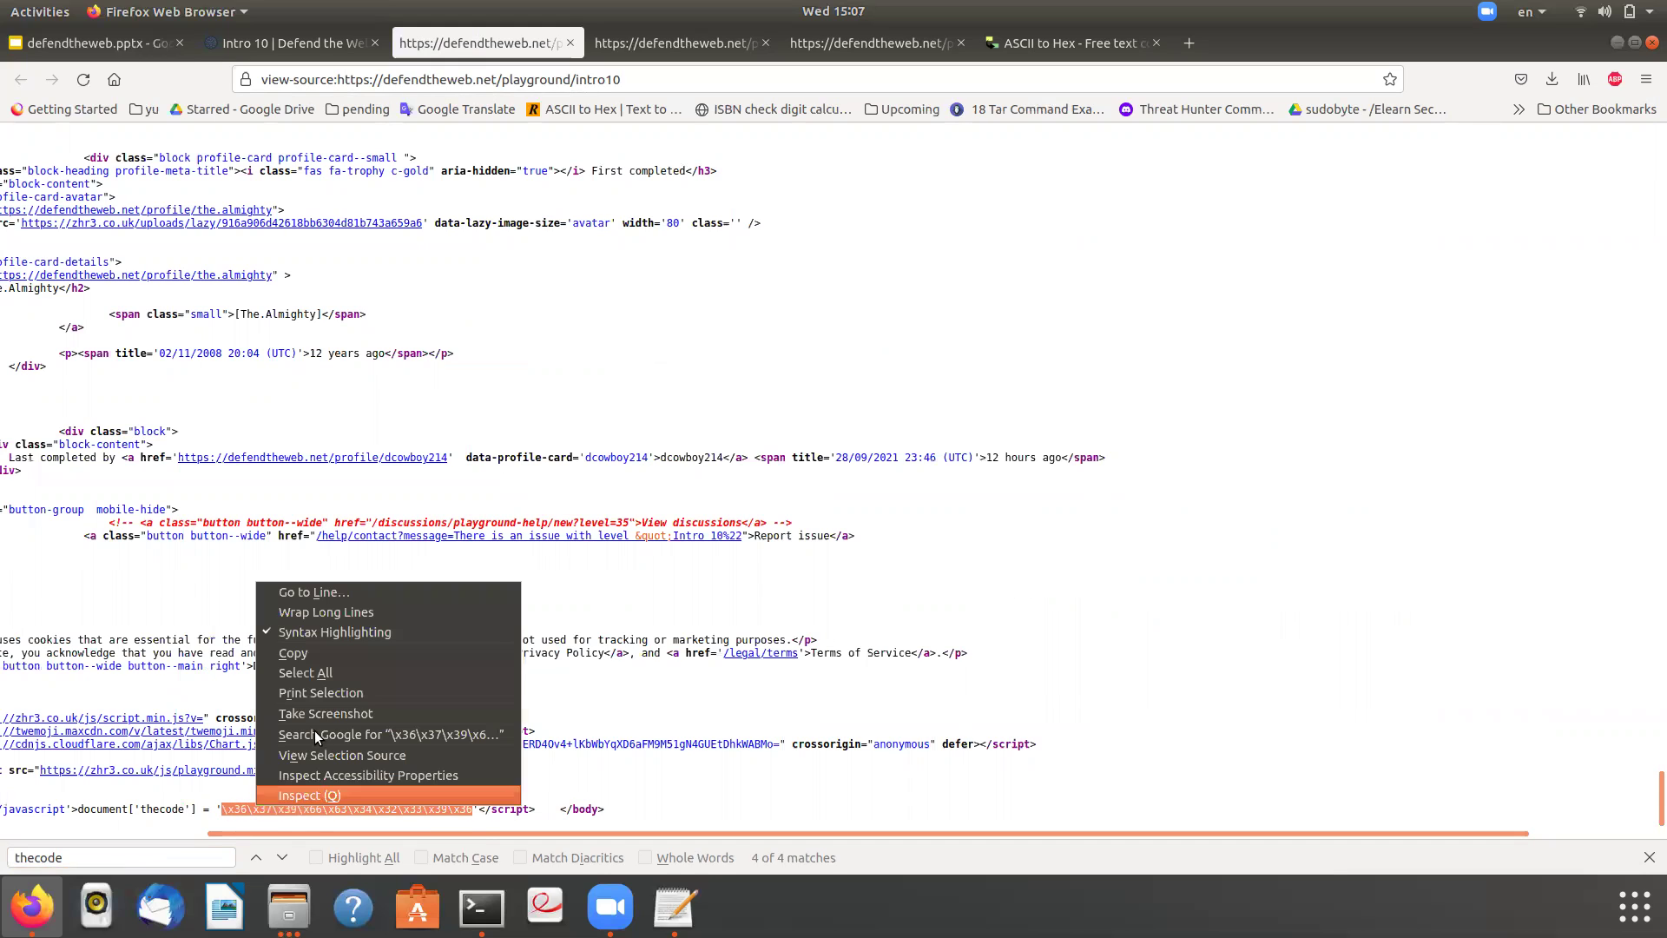
left_click(344, 649)
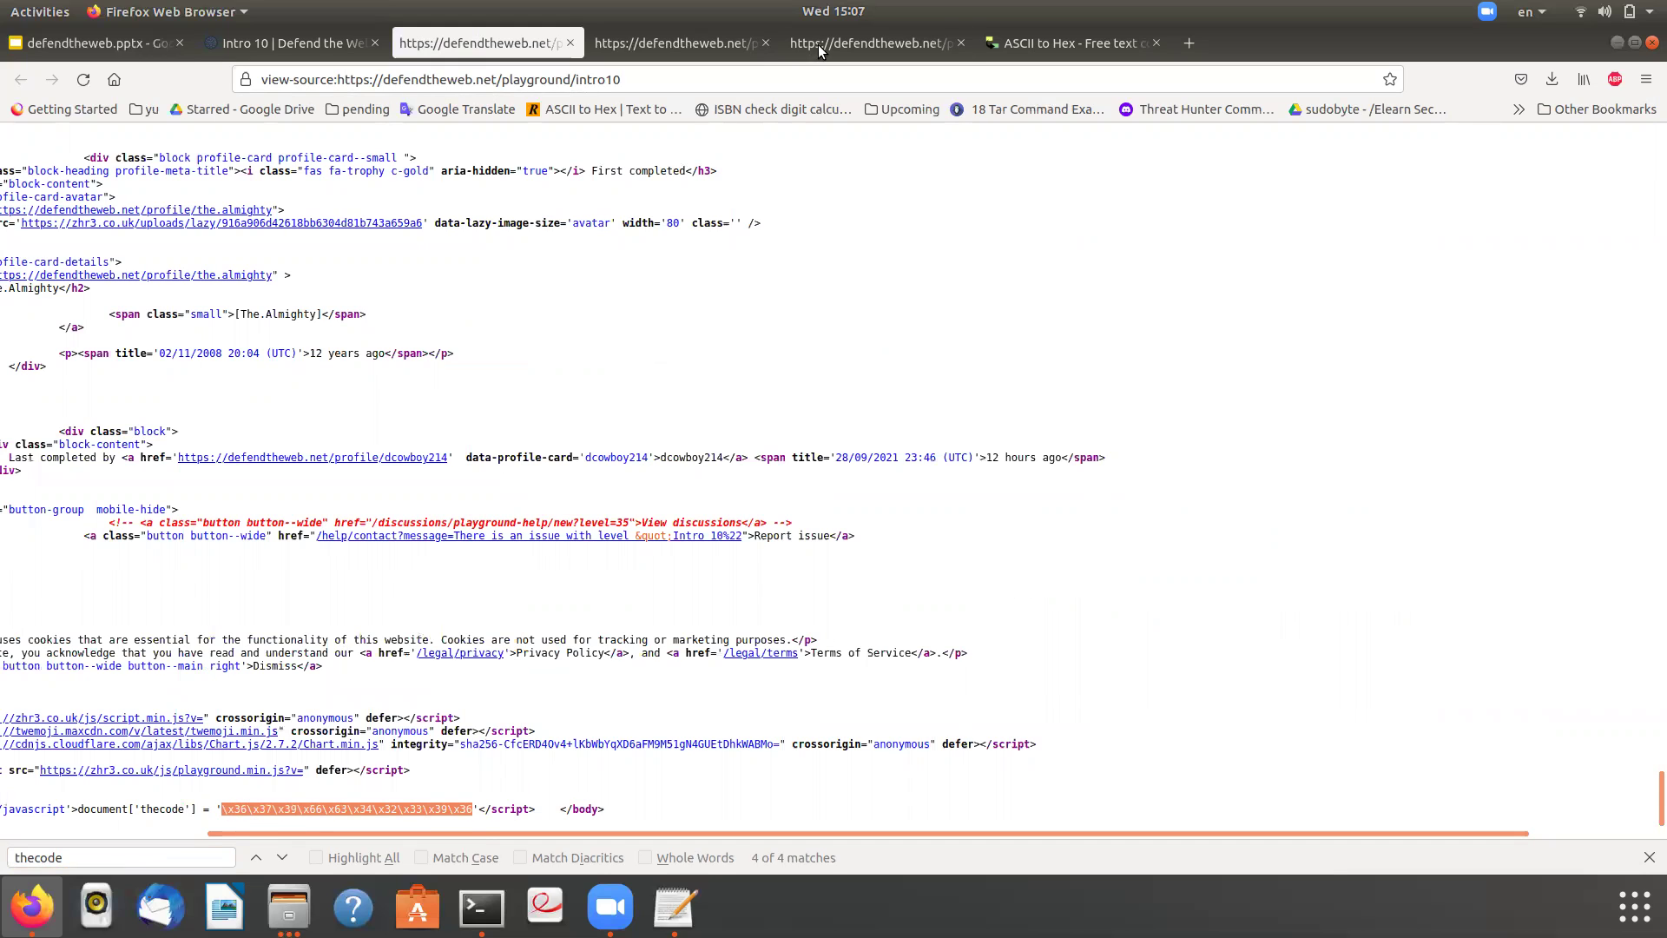
left_click(818, 45)
- Decode the copied hex string to plain text in the ASCII to Hex converter
left_click(1072, 42)
left_click_drag(1019, 395, 291, 467)
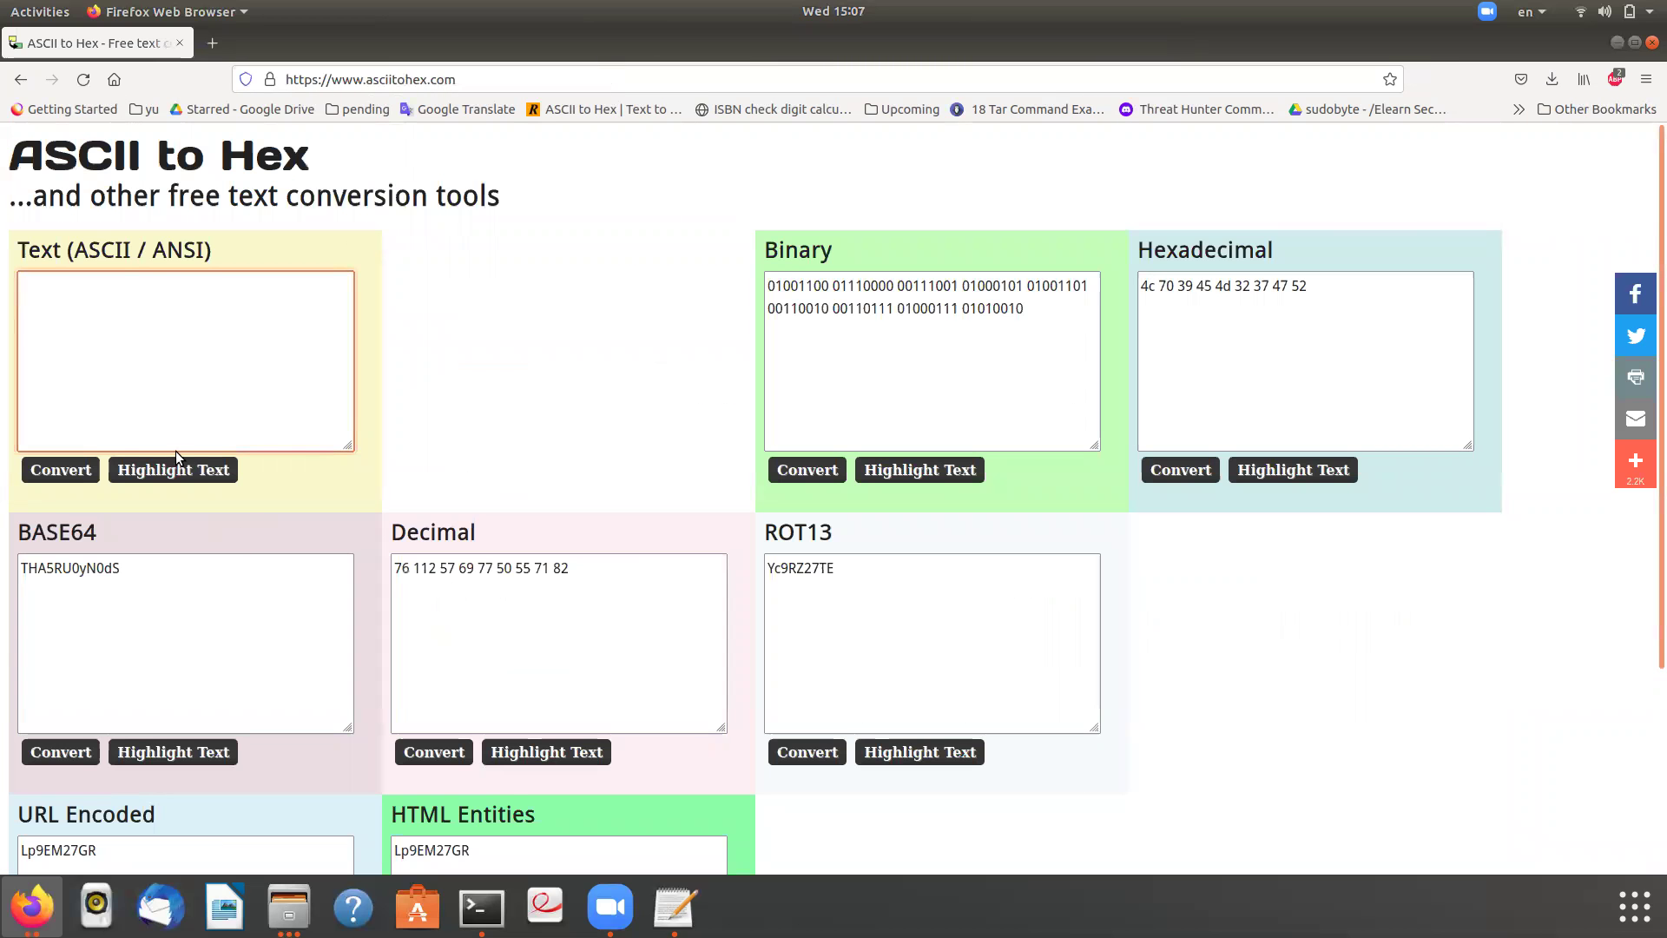
left_click(118, 585)
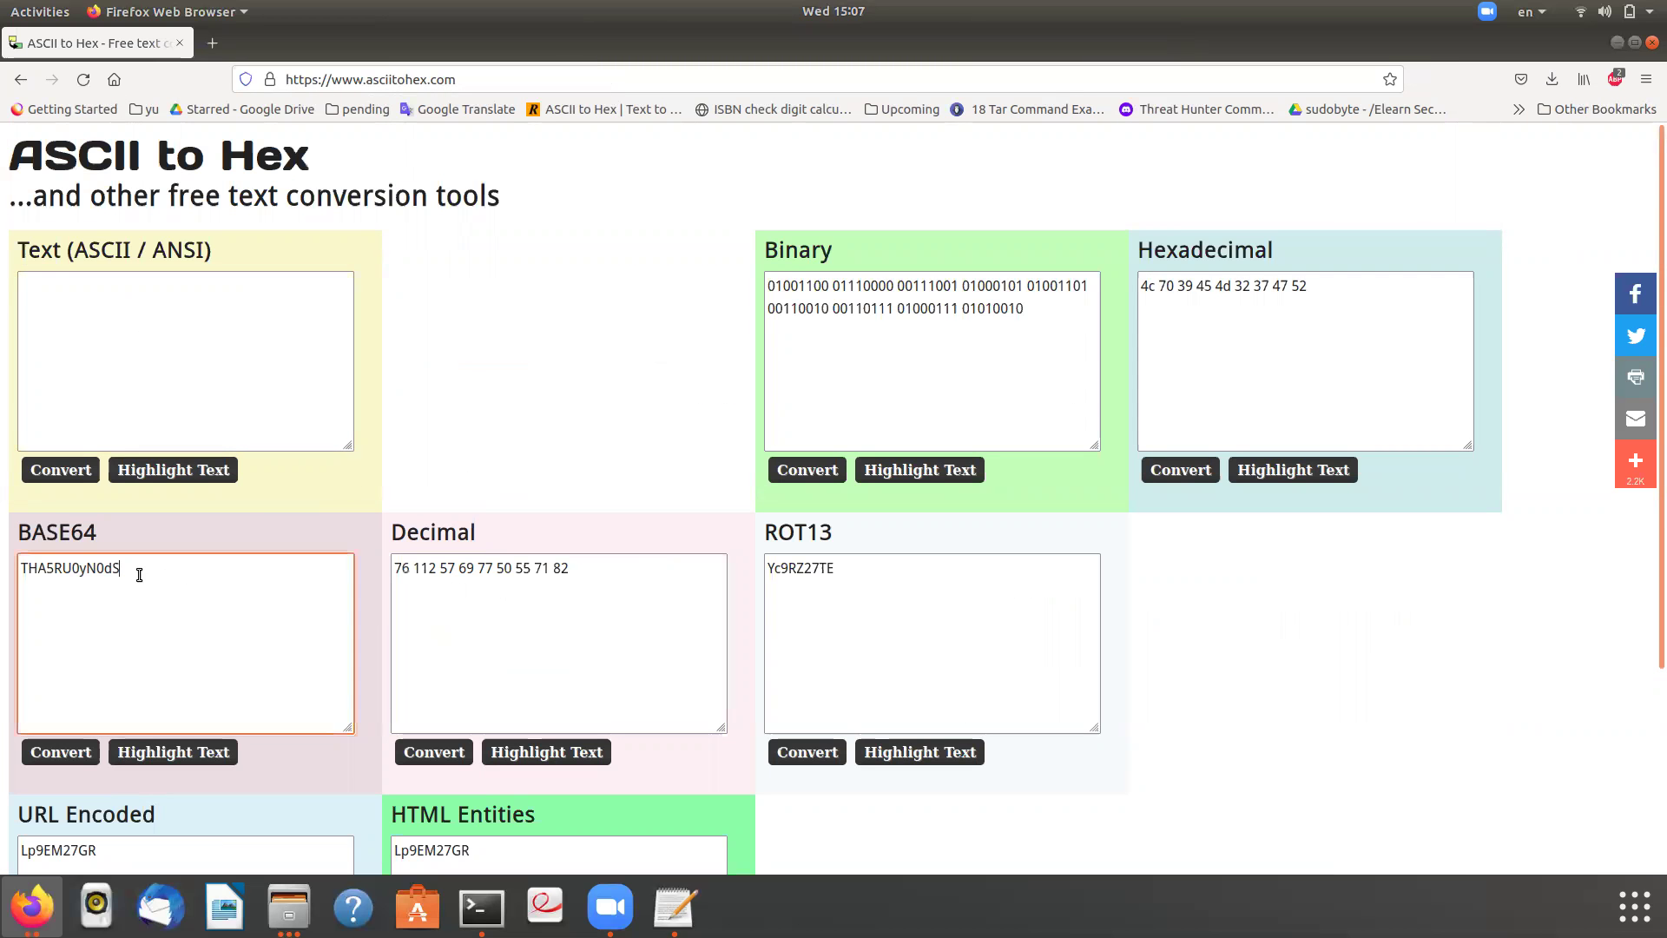
scroll(490, 629, "down", 3)
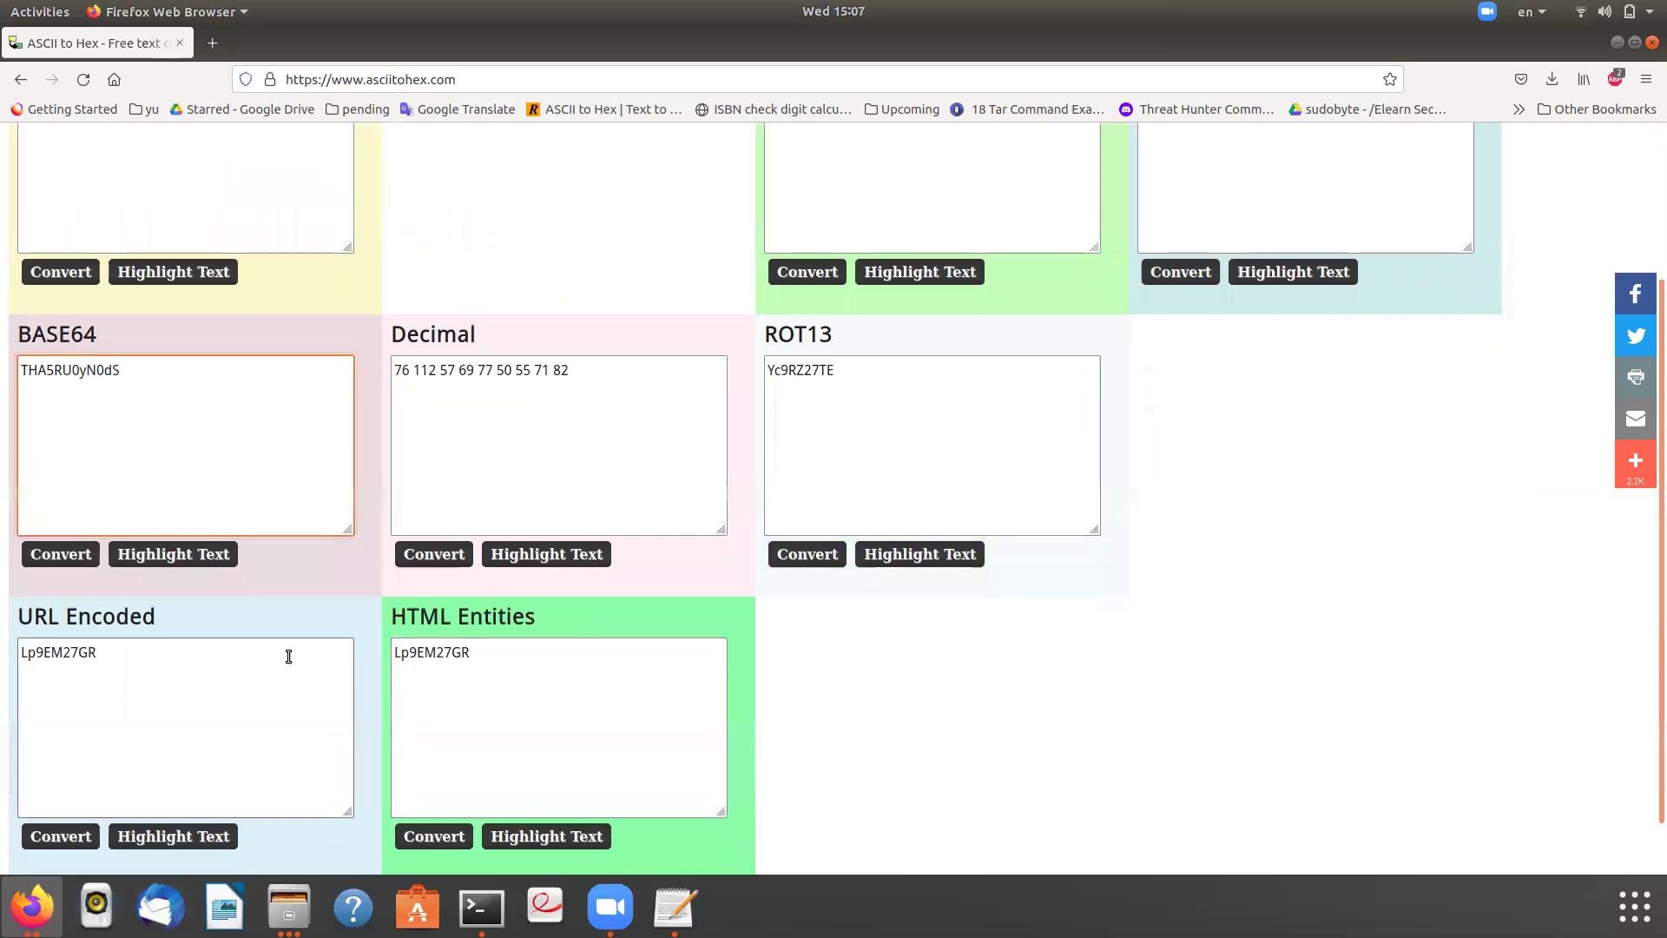
scroll(595, 654, "up", 3)
left_click(1380, 328)
triple_click(1245, 283)
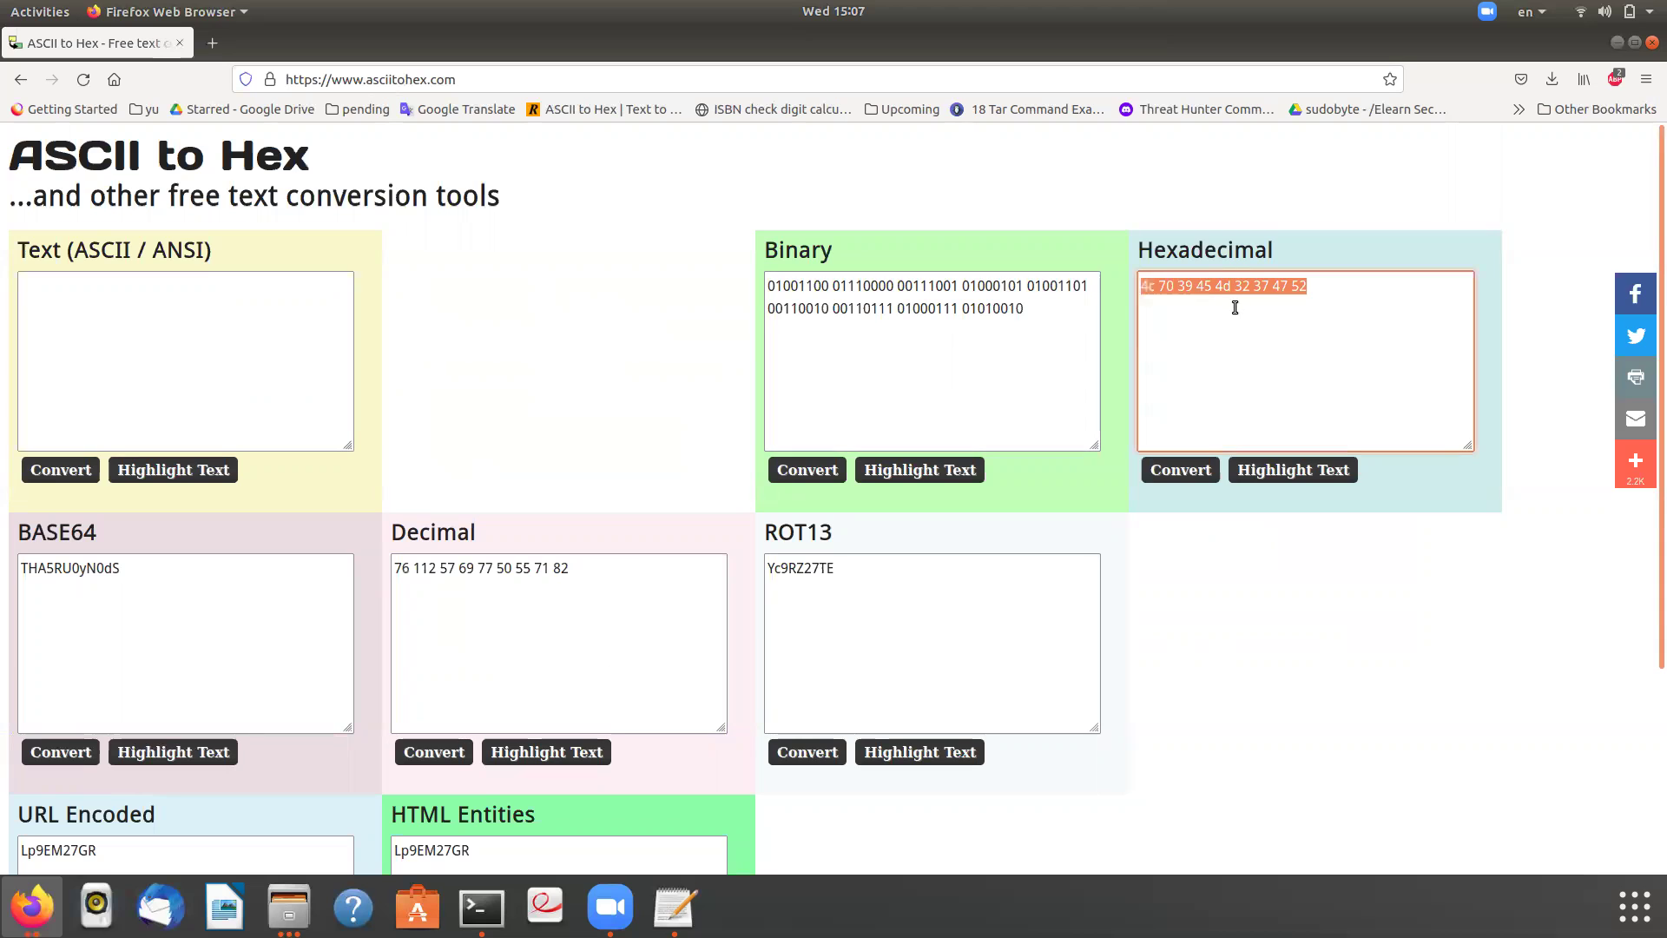
key("ctrl+v")
left_click(1181, 474)
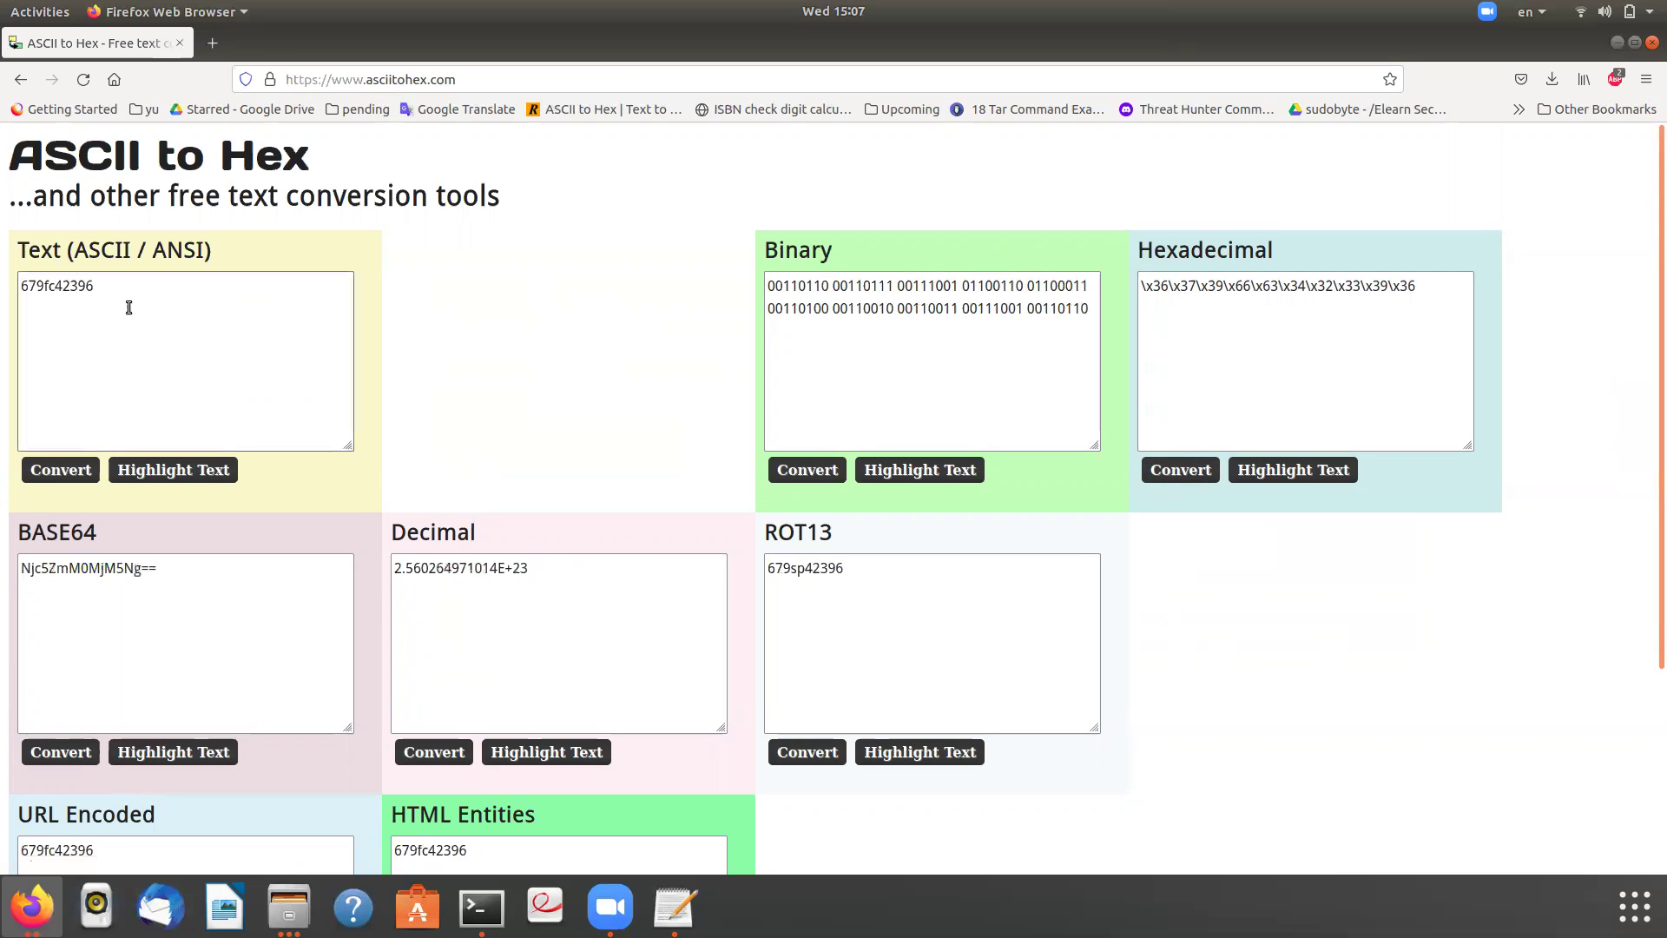
triple_click(63, 293)
key("ctrl+x")
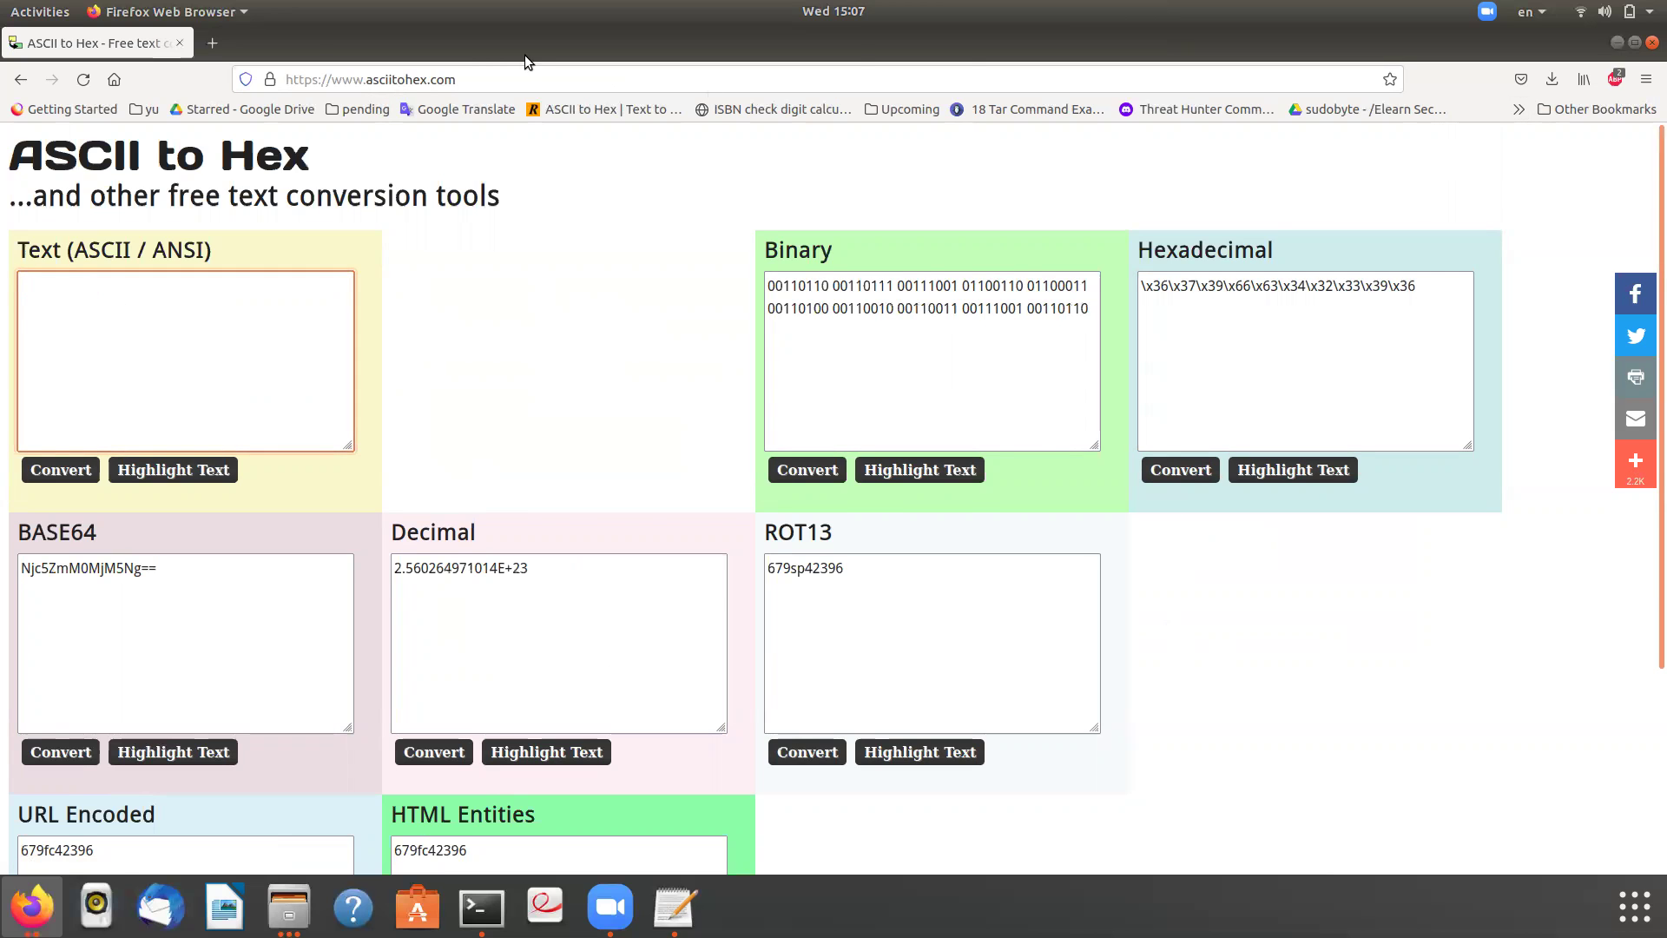
- Enter the decoded text as the Intro 10 password and log in
left_click_drag(521, 41, 503, 429)
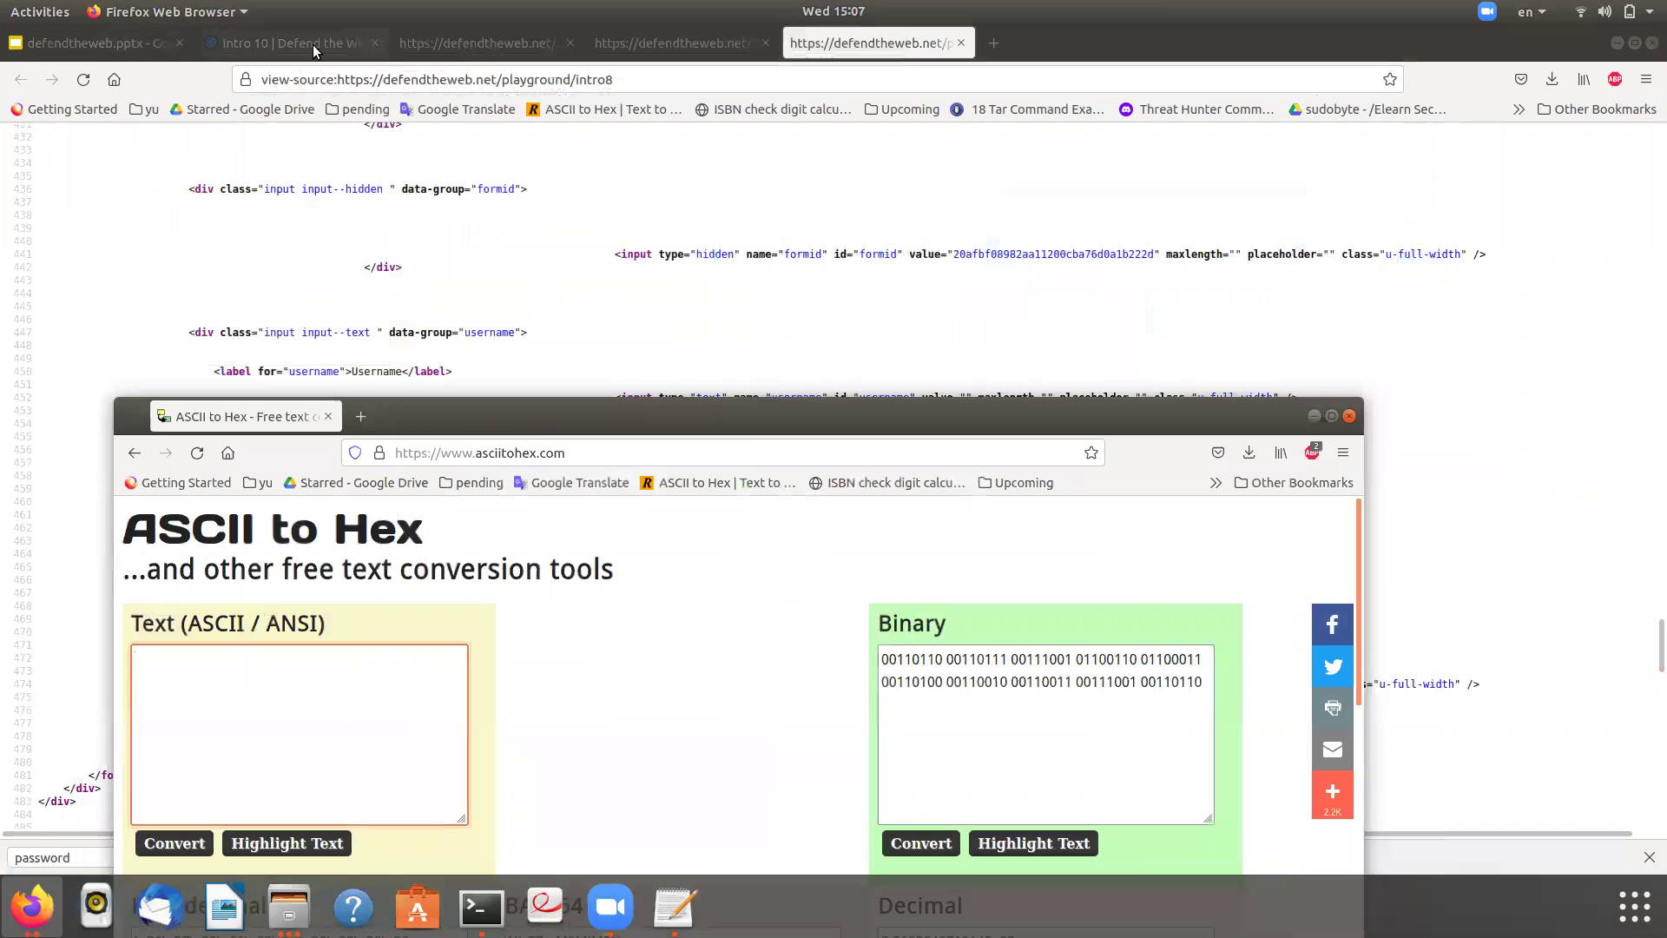
left_click(312, 44)
left_click(651, 342)
key("ctrl+a")
key("ctrl+v")
left_click(910, 373)
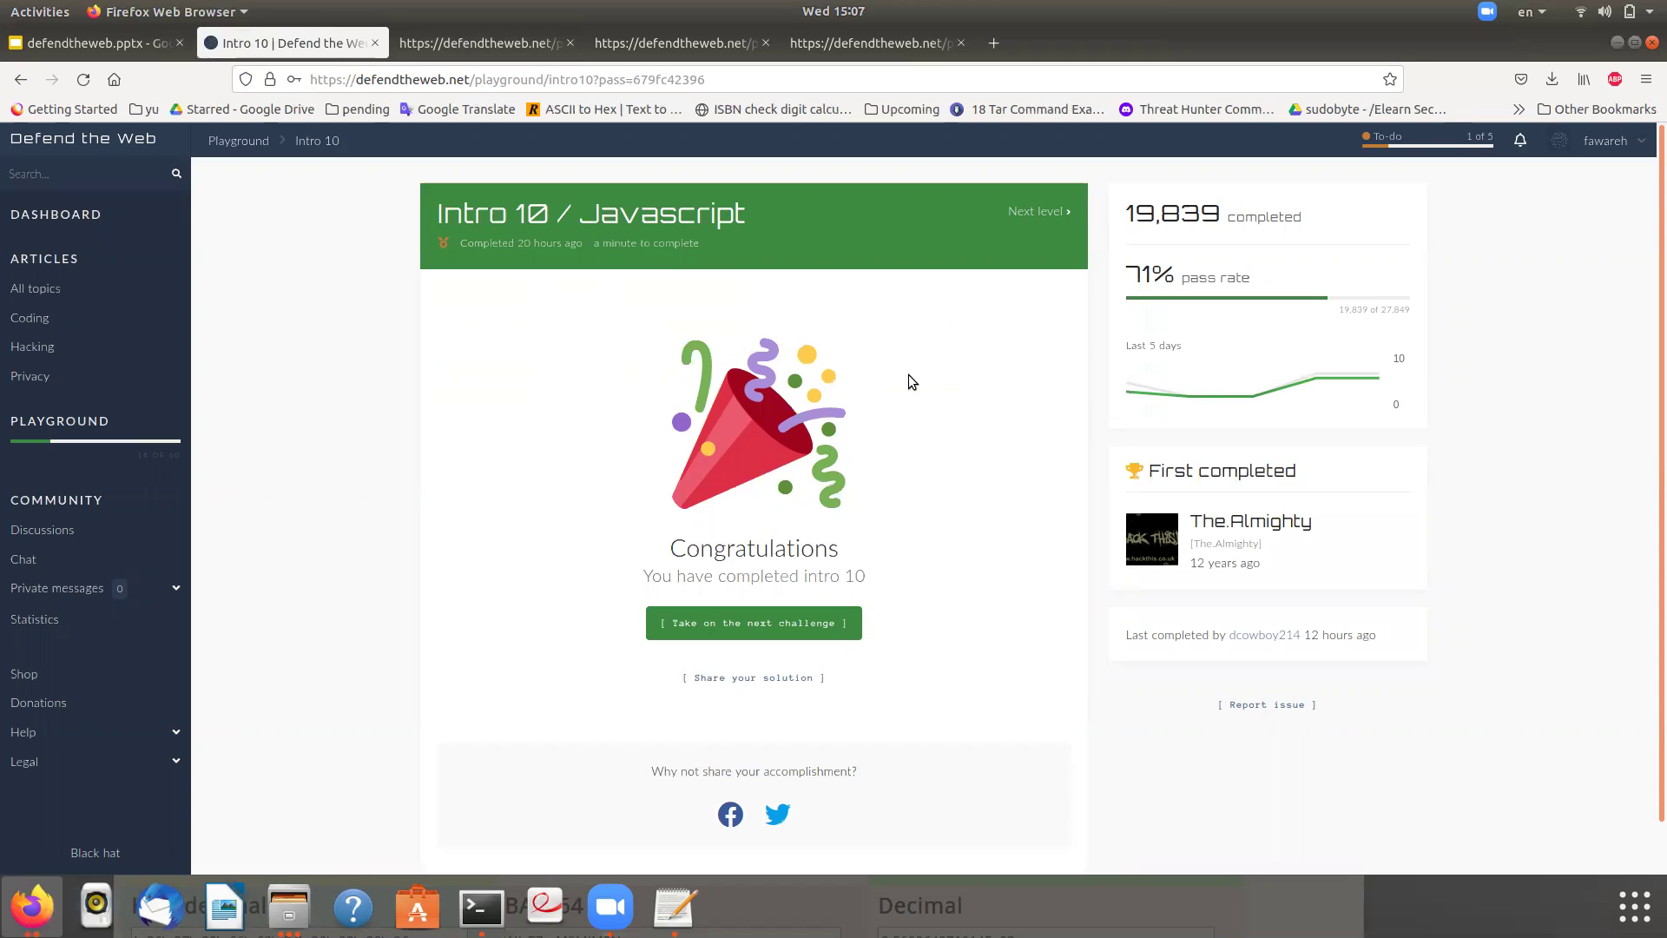
- Show the INRO 11 slide (slide 12) in the defendtheweb.pptx notes
left_click(90, 51)
left_click(80, 726)
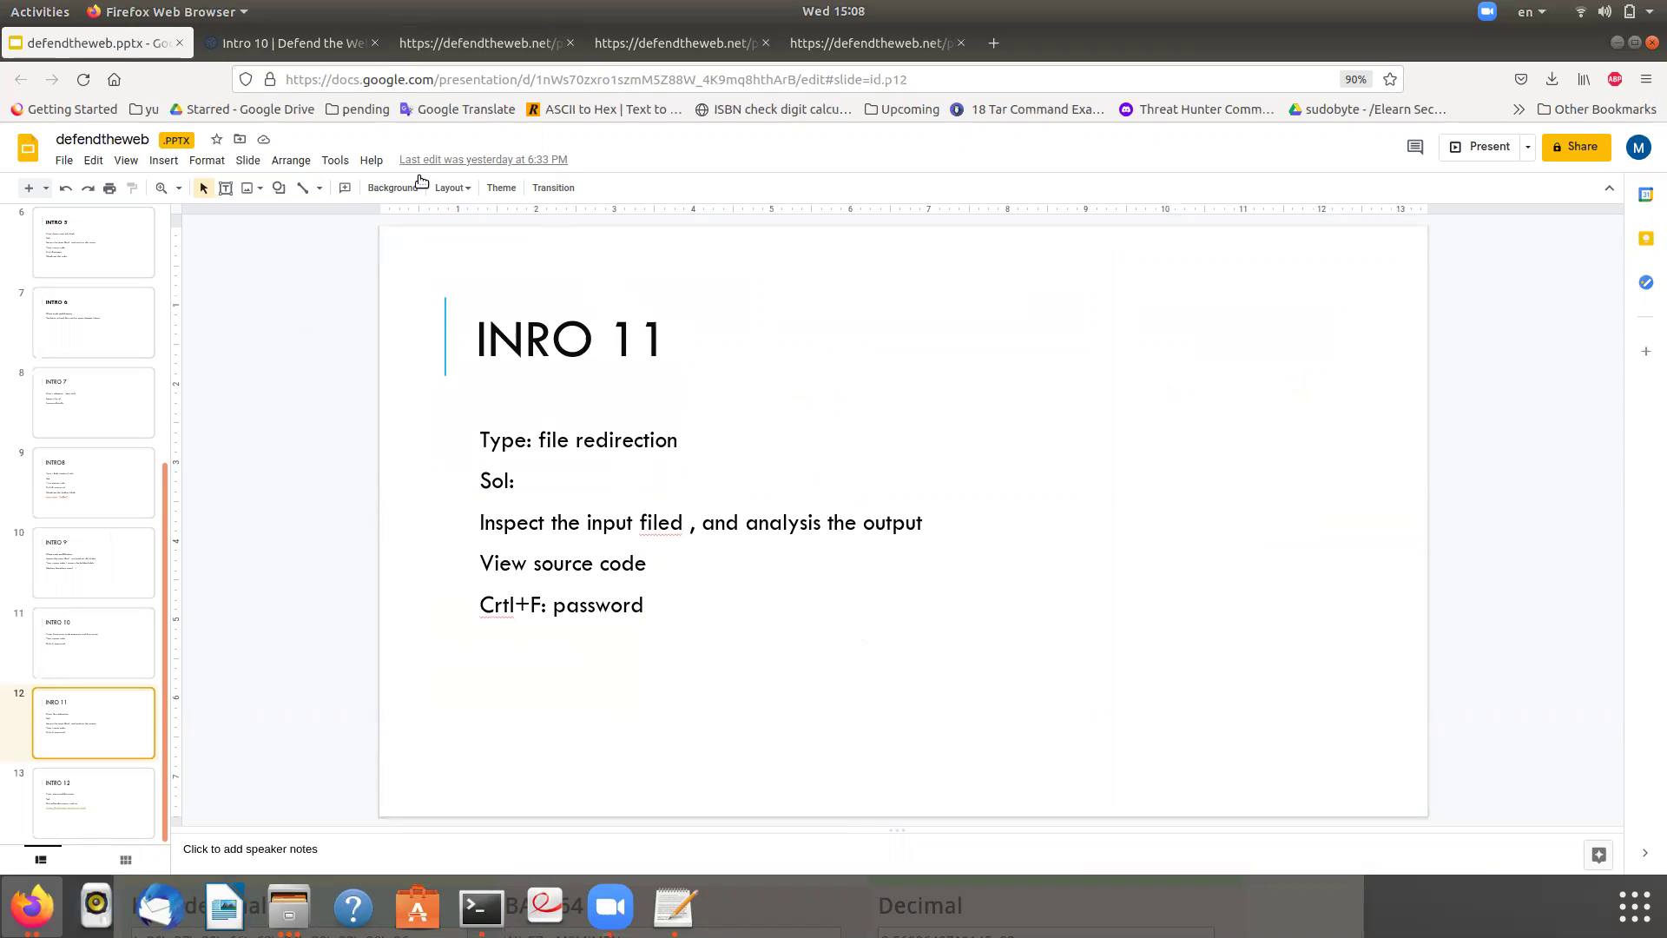
- Change the address from intro10?pass=… to intro11 and load that page
left_click(290, 43)
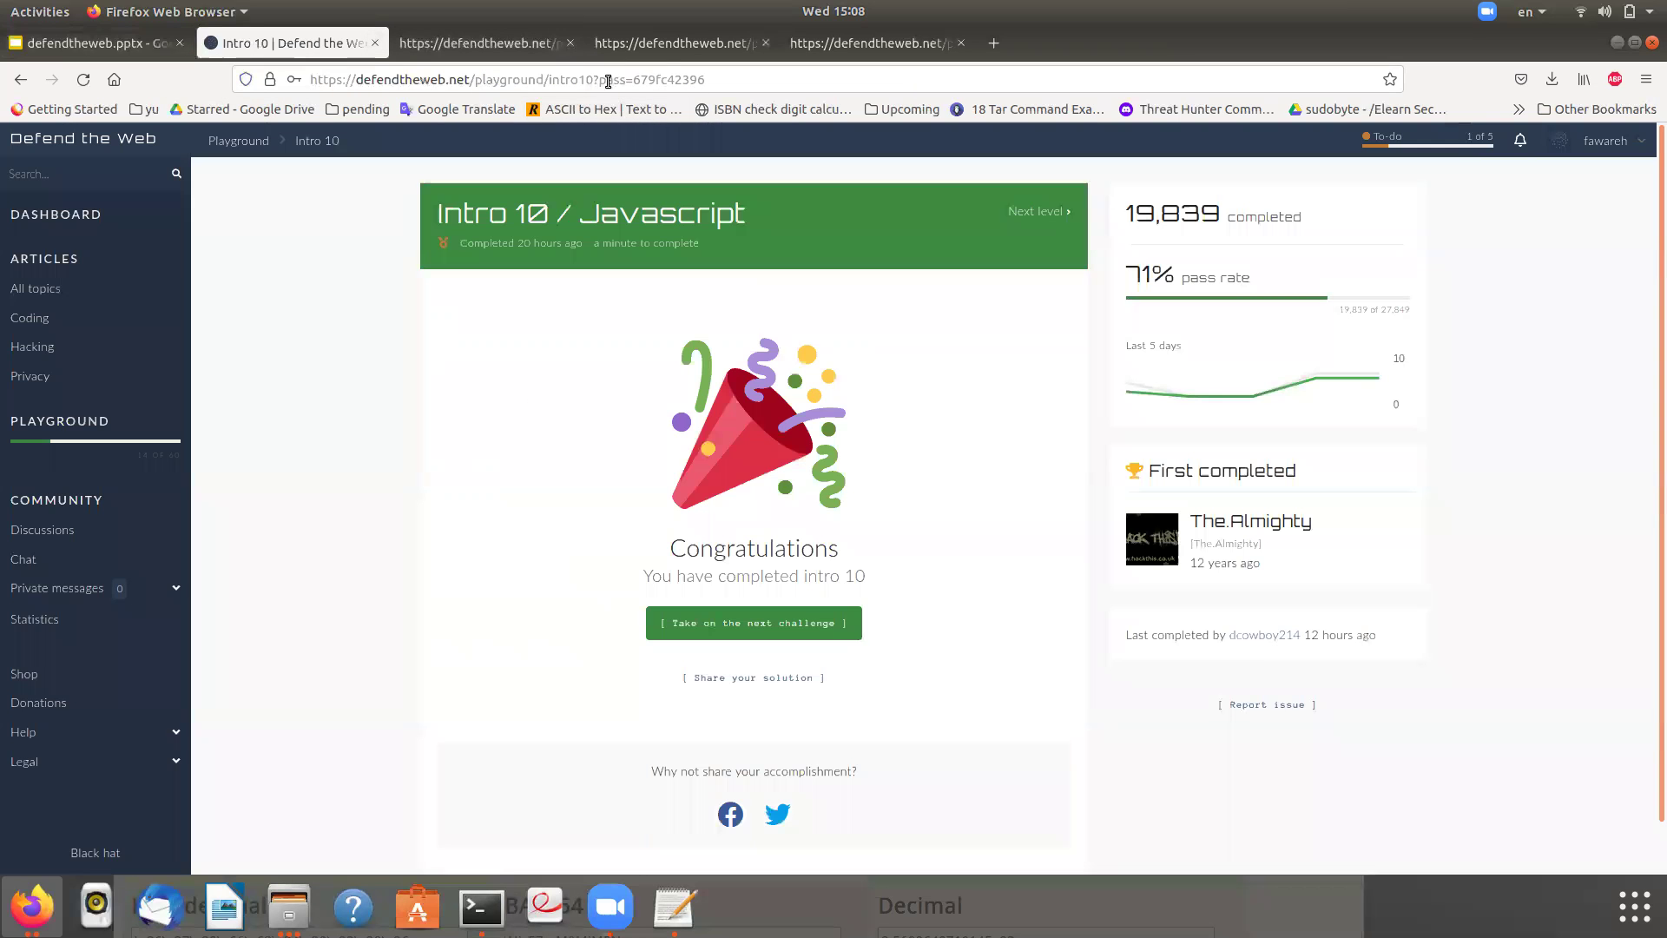
left_click_drag(593, 80, 1039, 85)
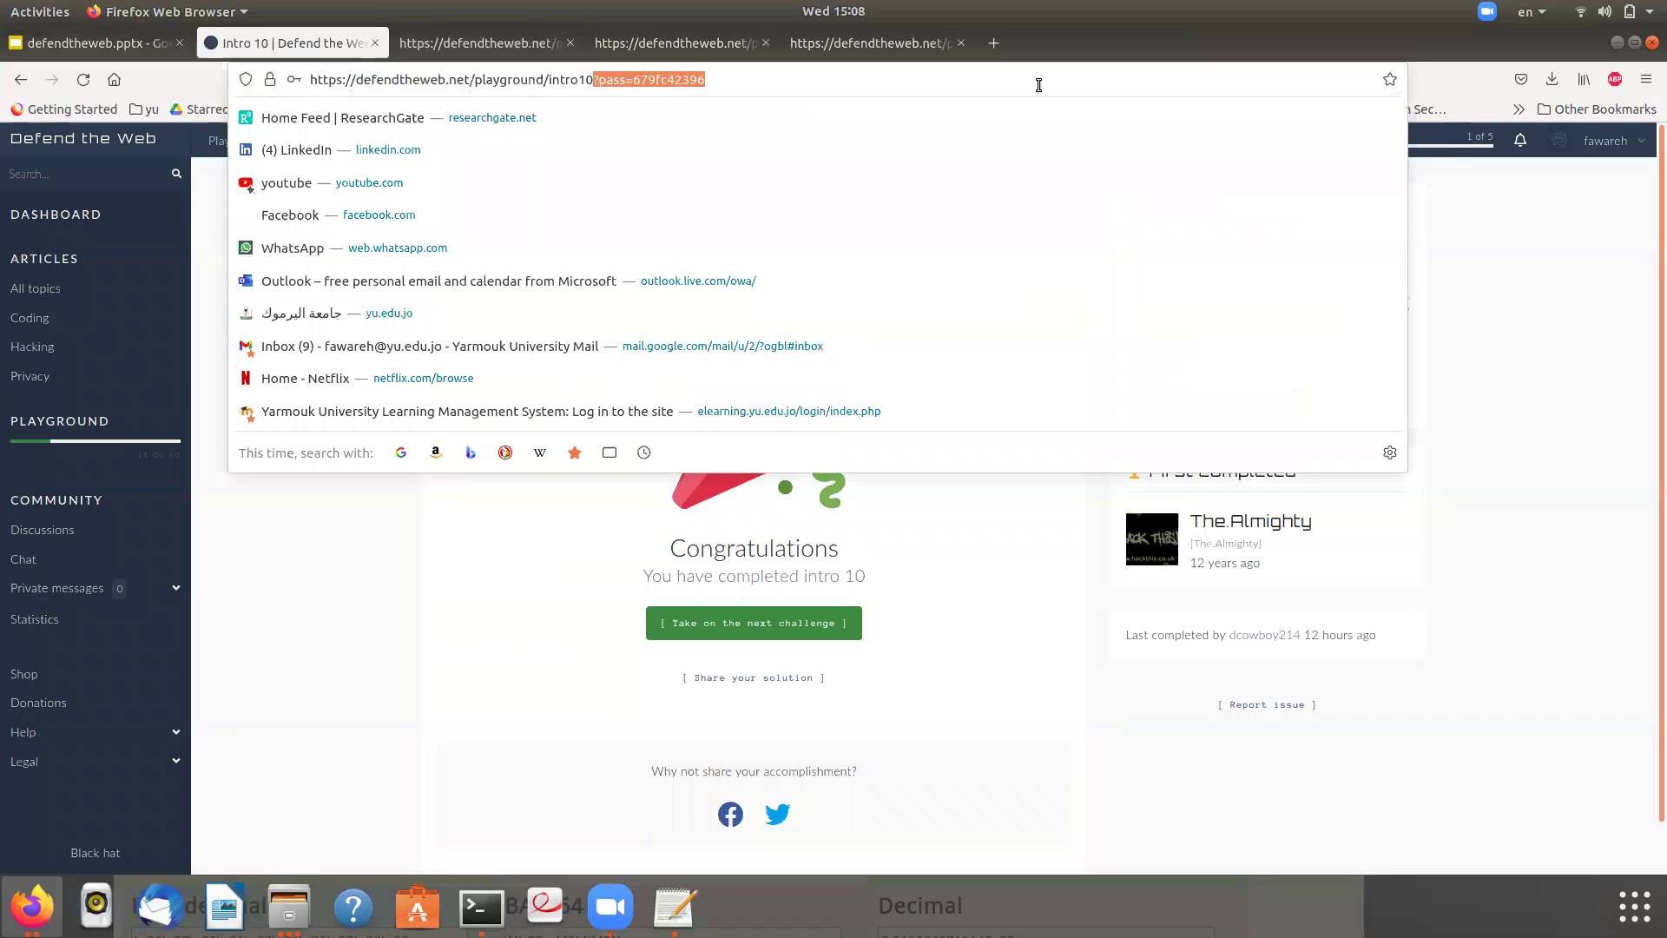
key("BackSpace")
key("BackSpace")
type("1")
key("Return")
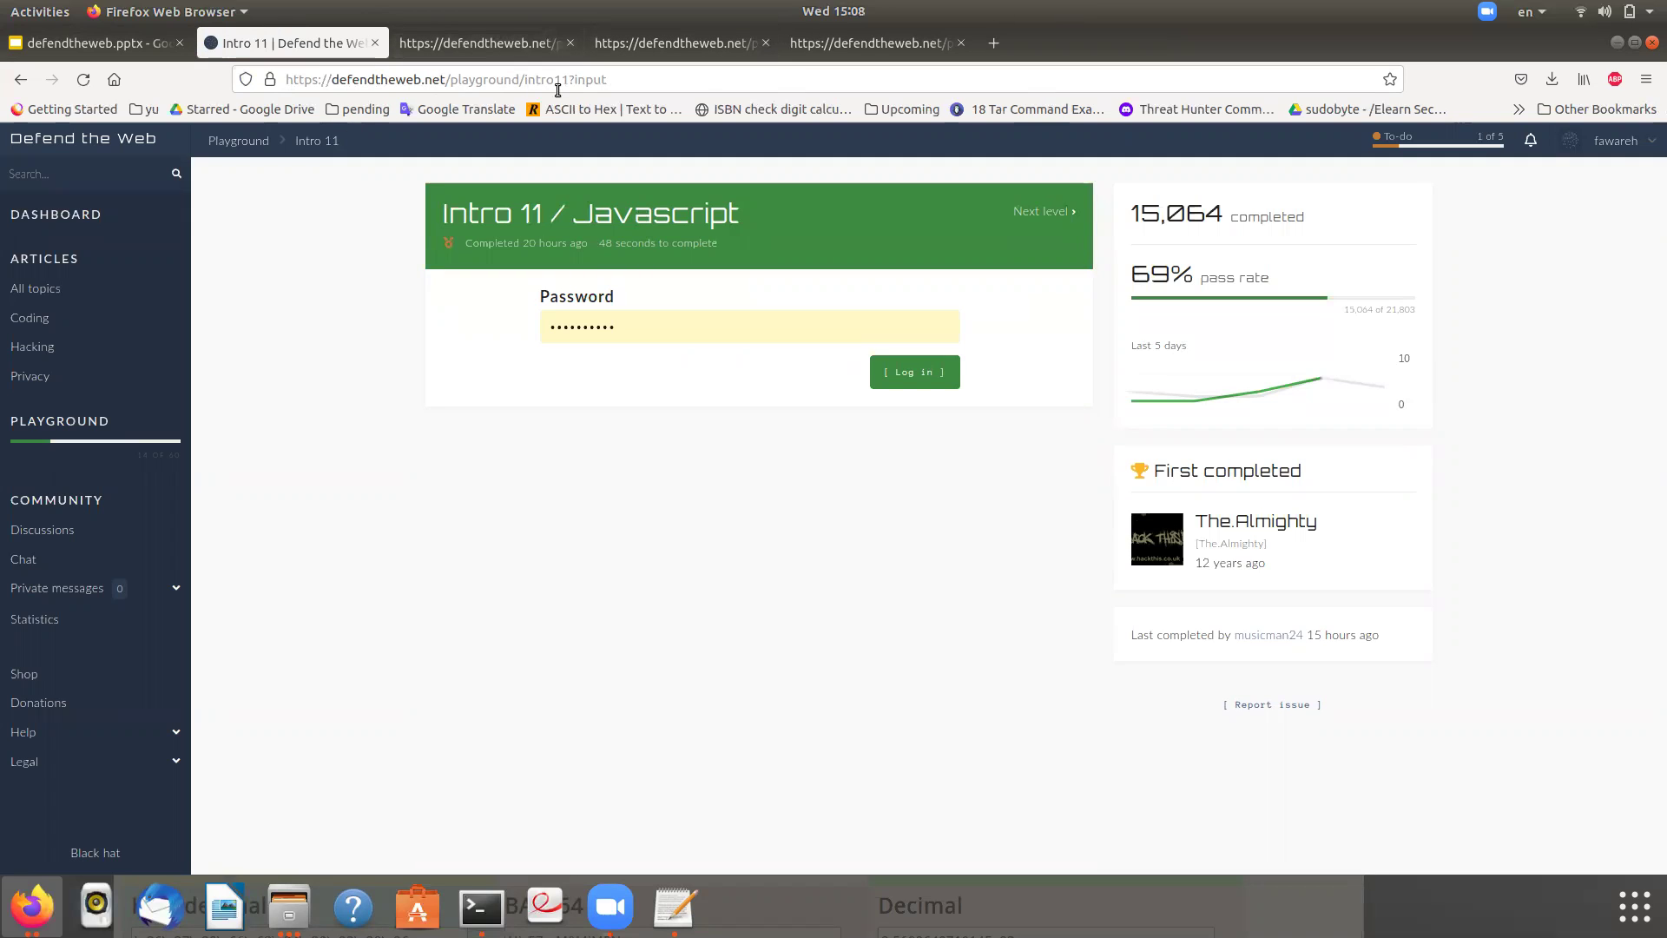
- Submit a test password in the Intro 11 login form
left_click_drag(574, 80, 633, 83)
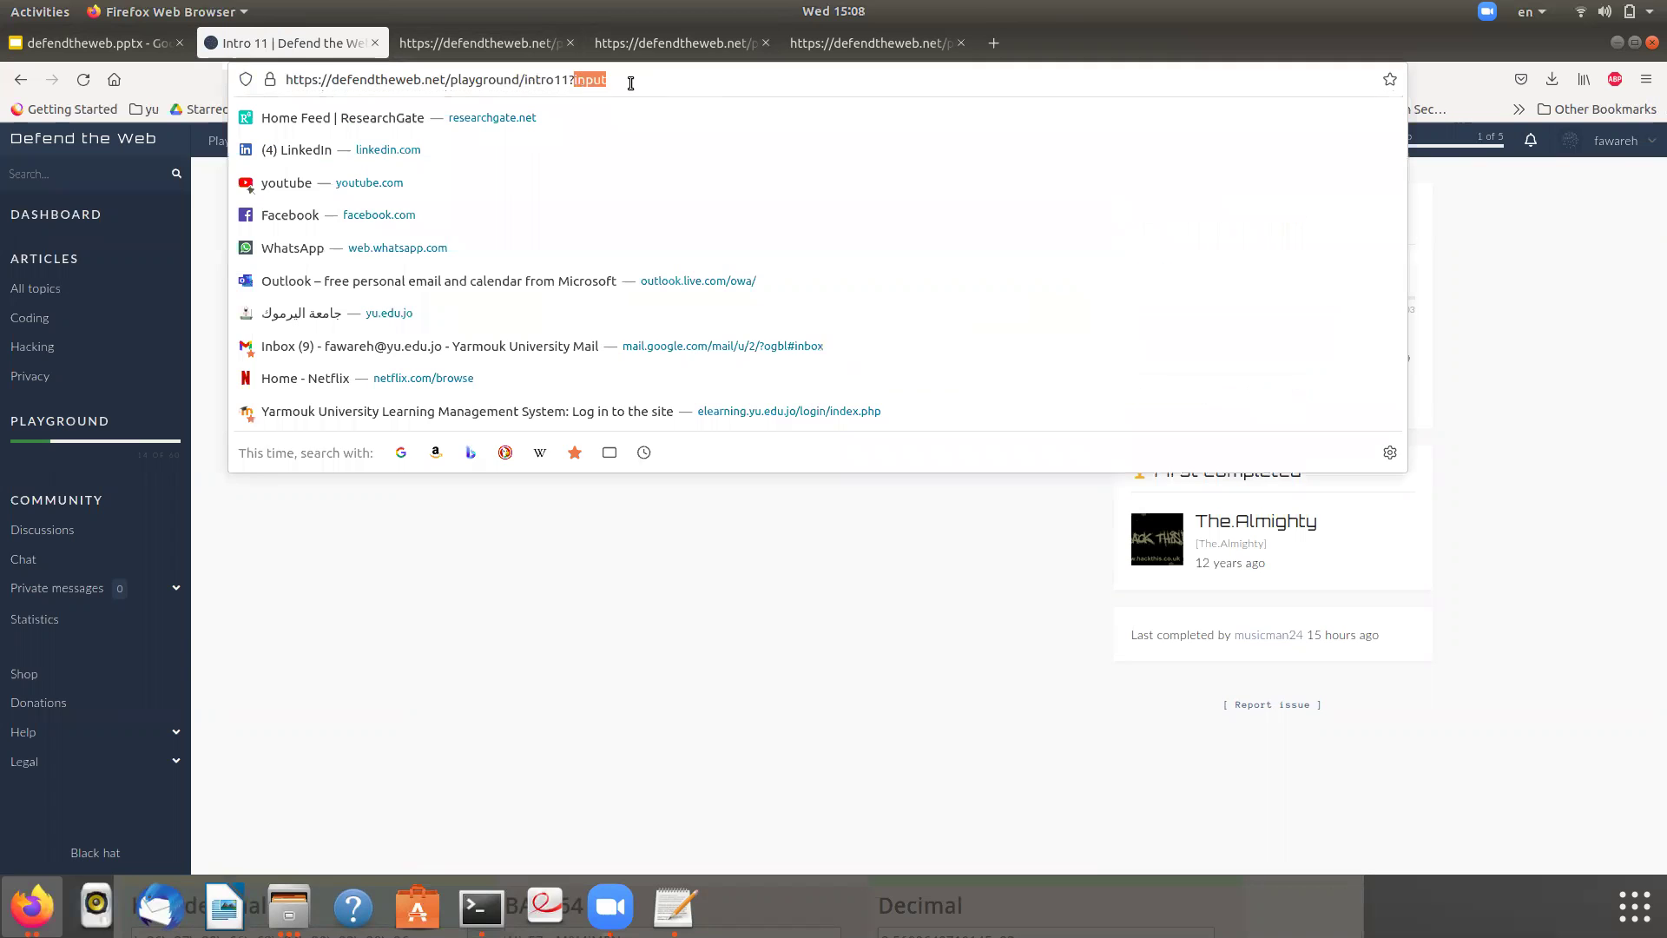
left_click(653, 503)
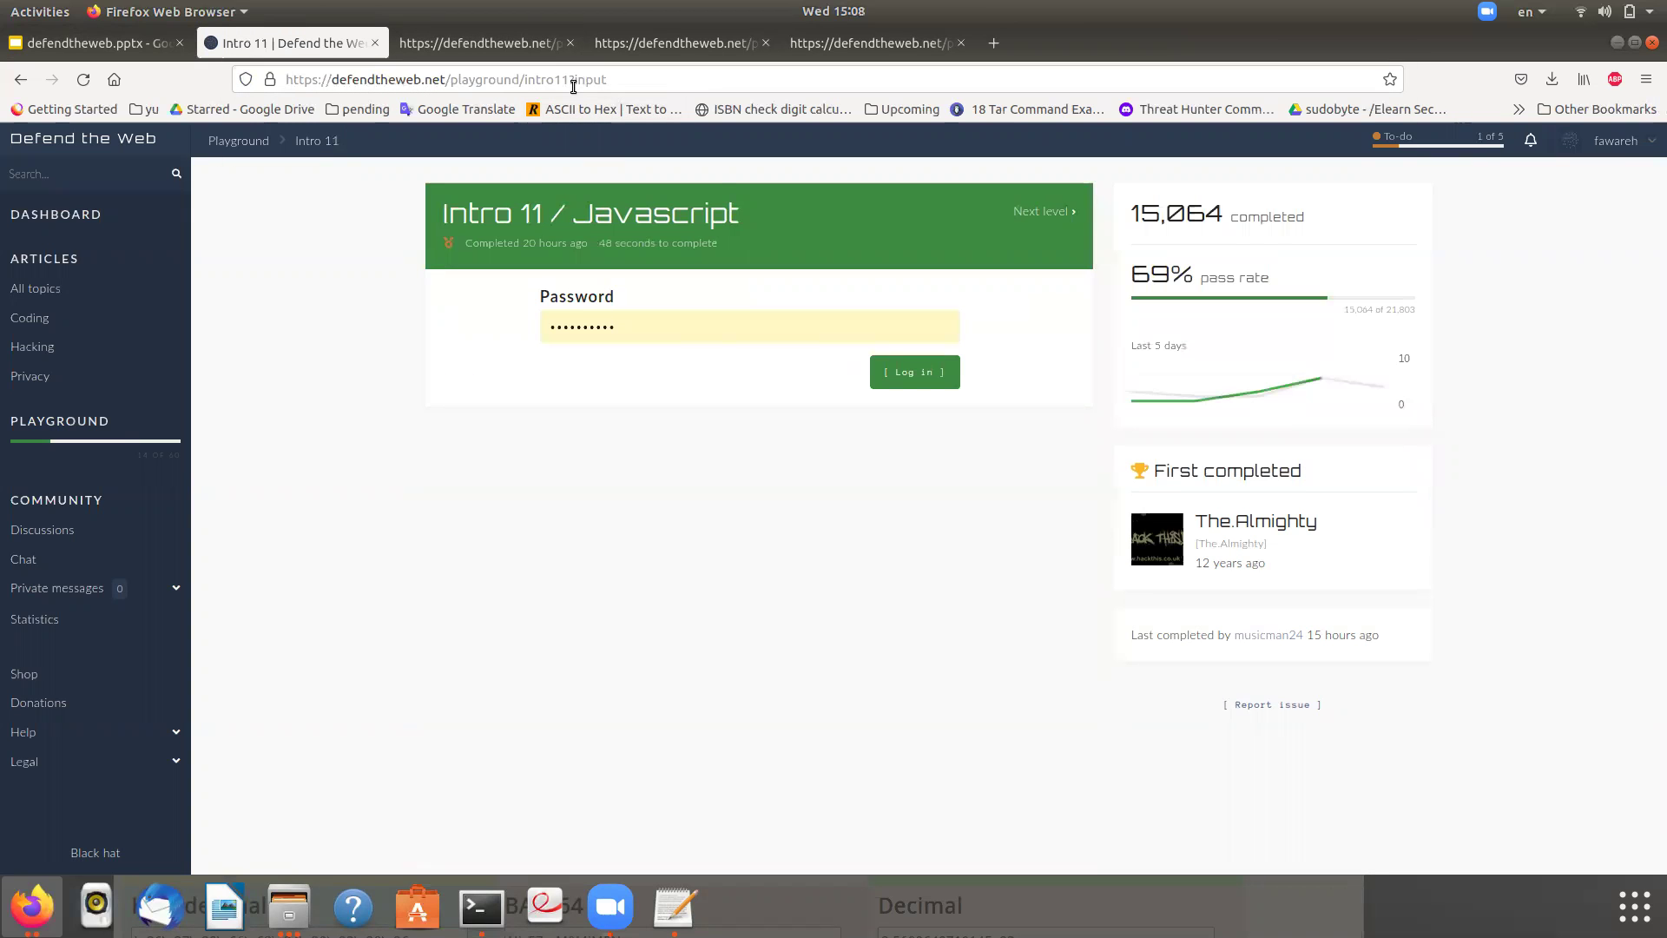
left_click(668, 318)
left_click_drag(658, 322, 370, 304)
type("******")
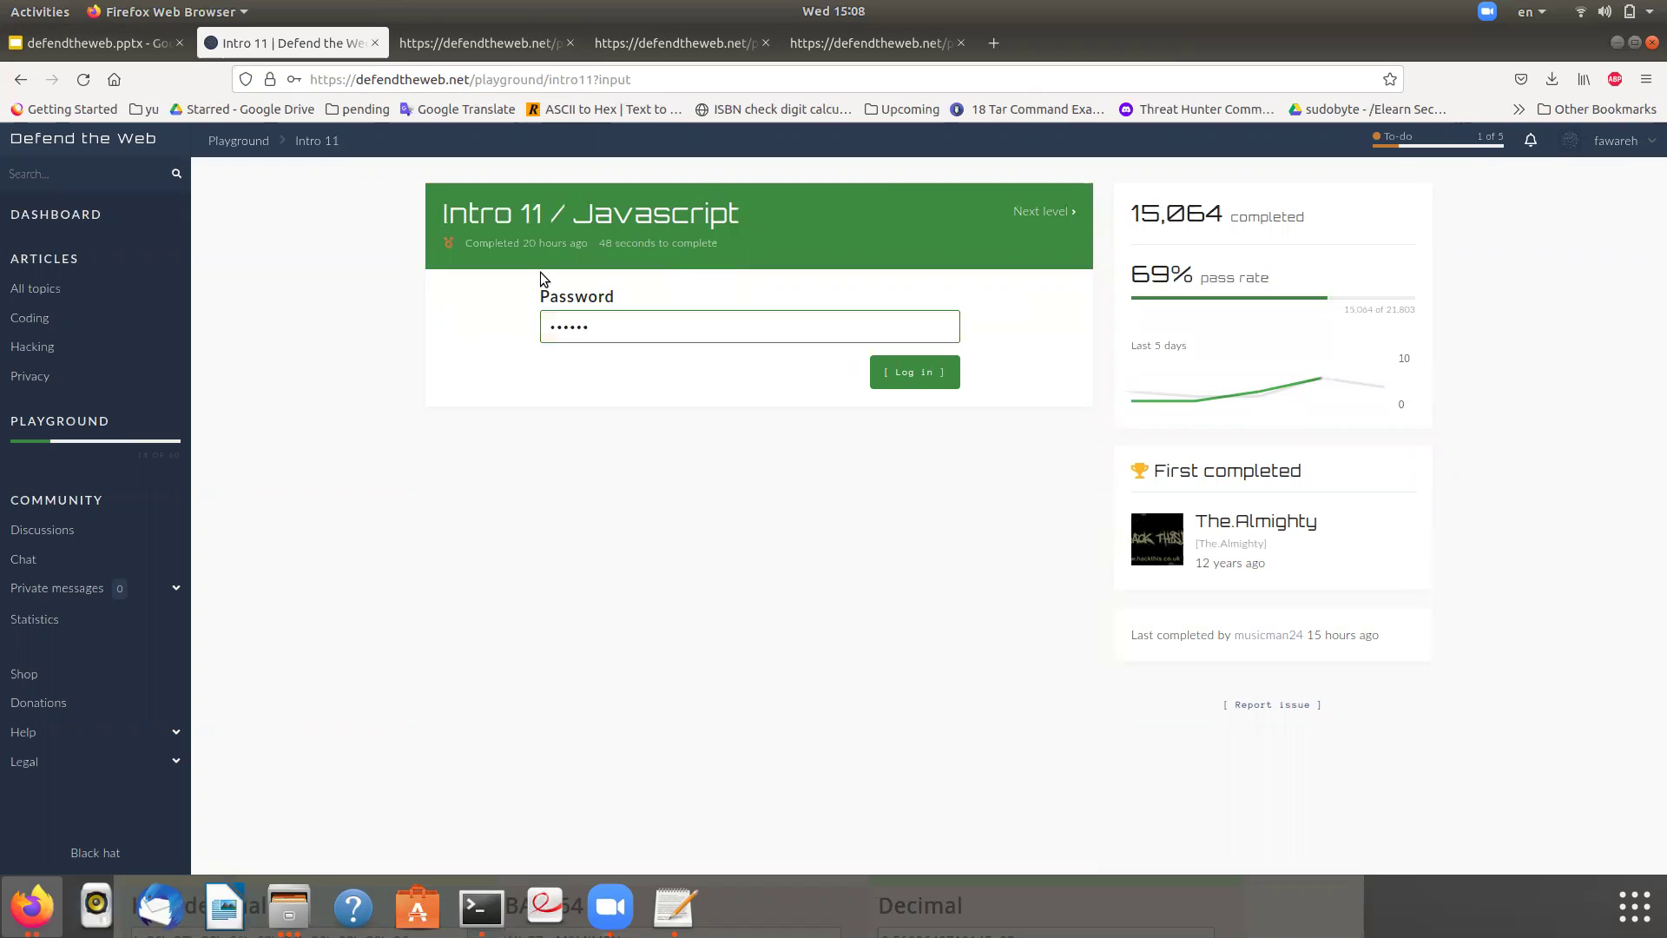
left_click(918, 382)
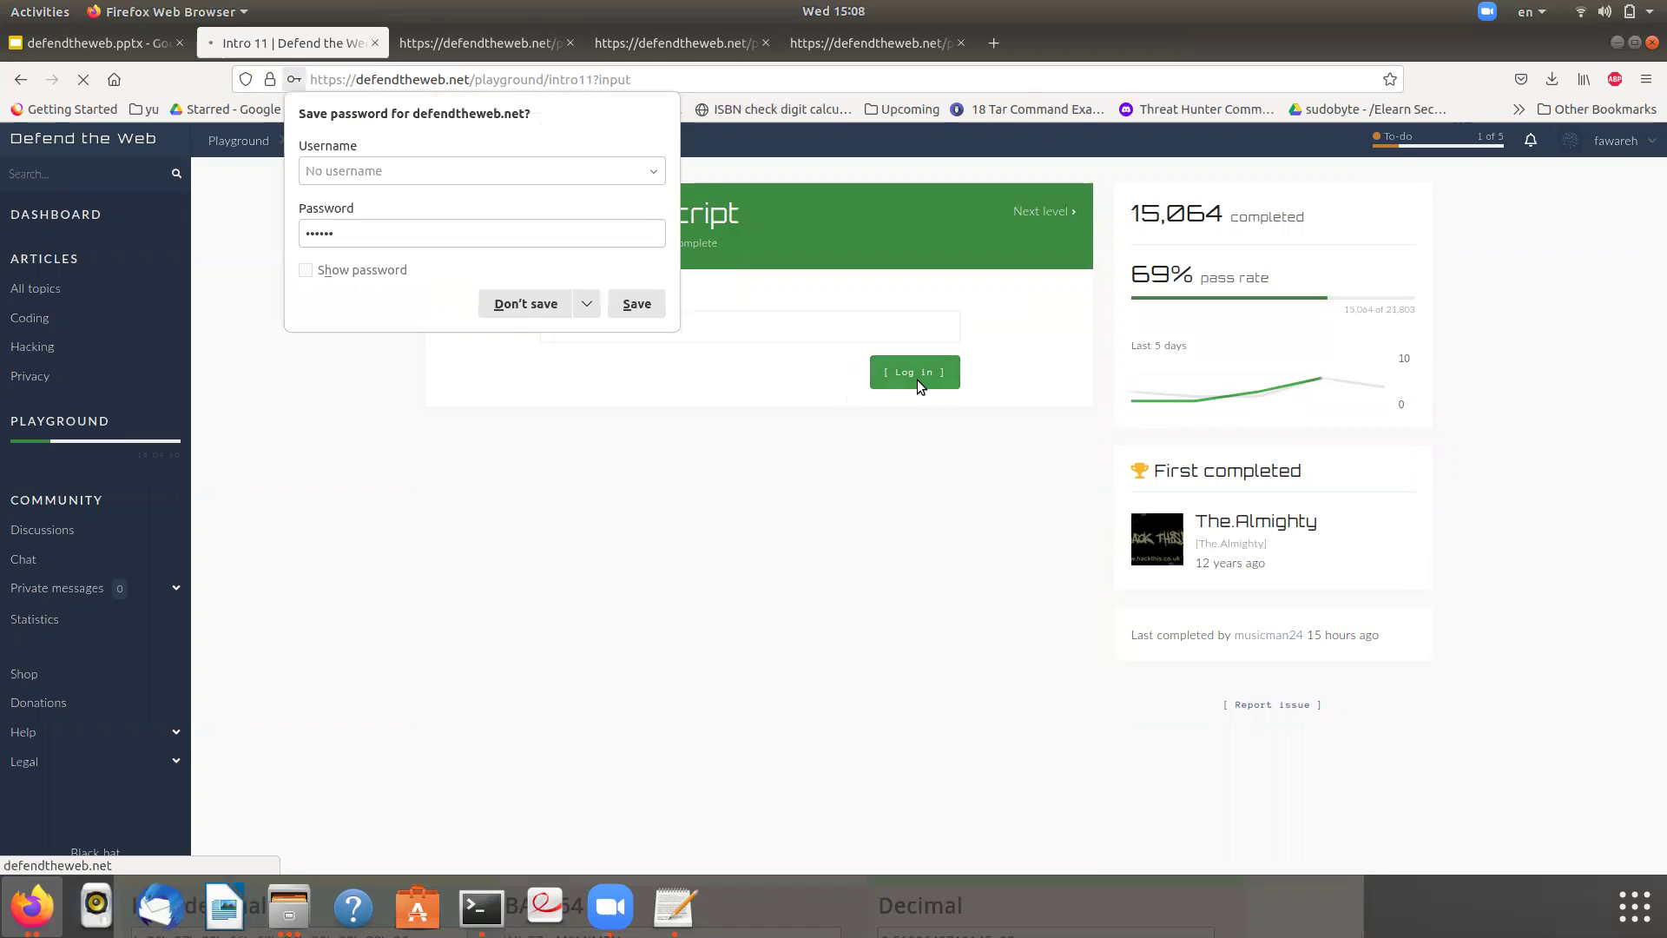
- Decline saving the password and open the Intro 11 page's HTML source
left_click(512, 306)
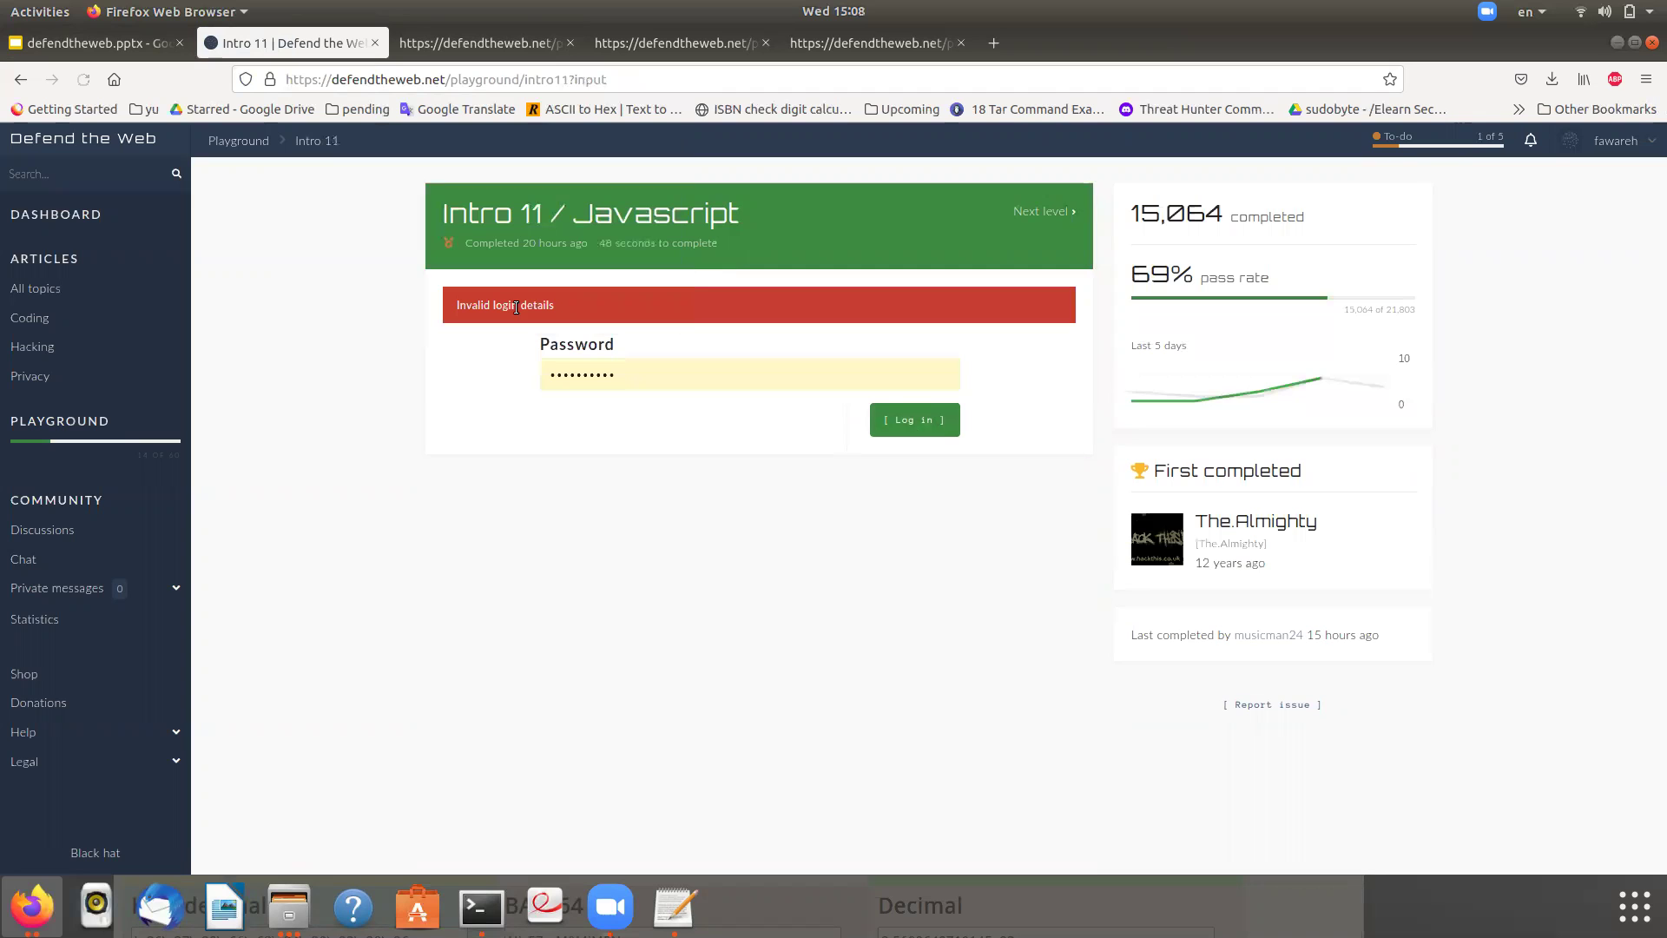
right_click(436, 436)
left_click(539, 569)
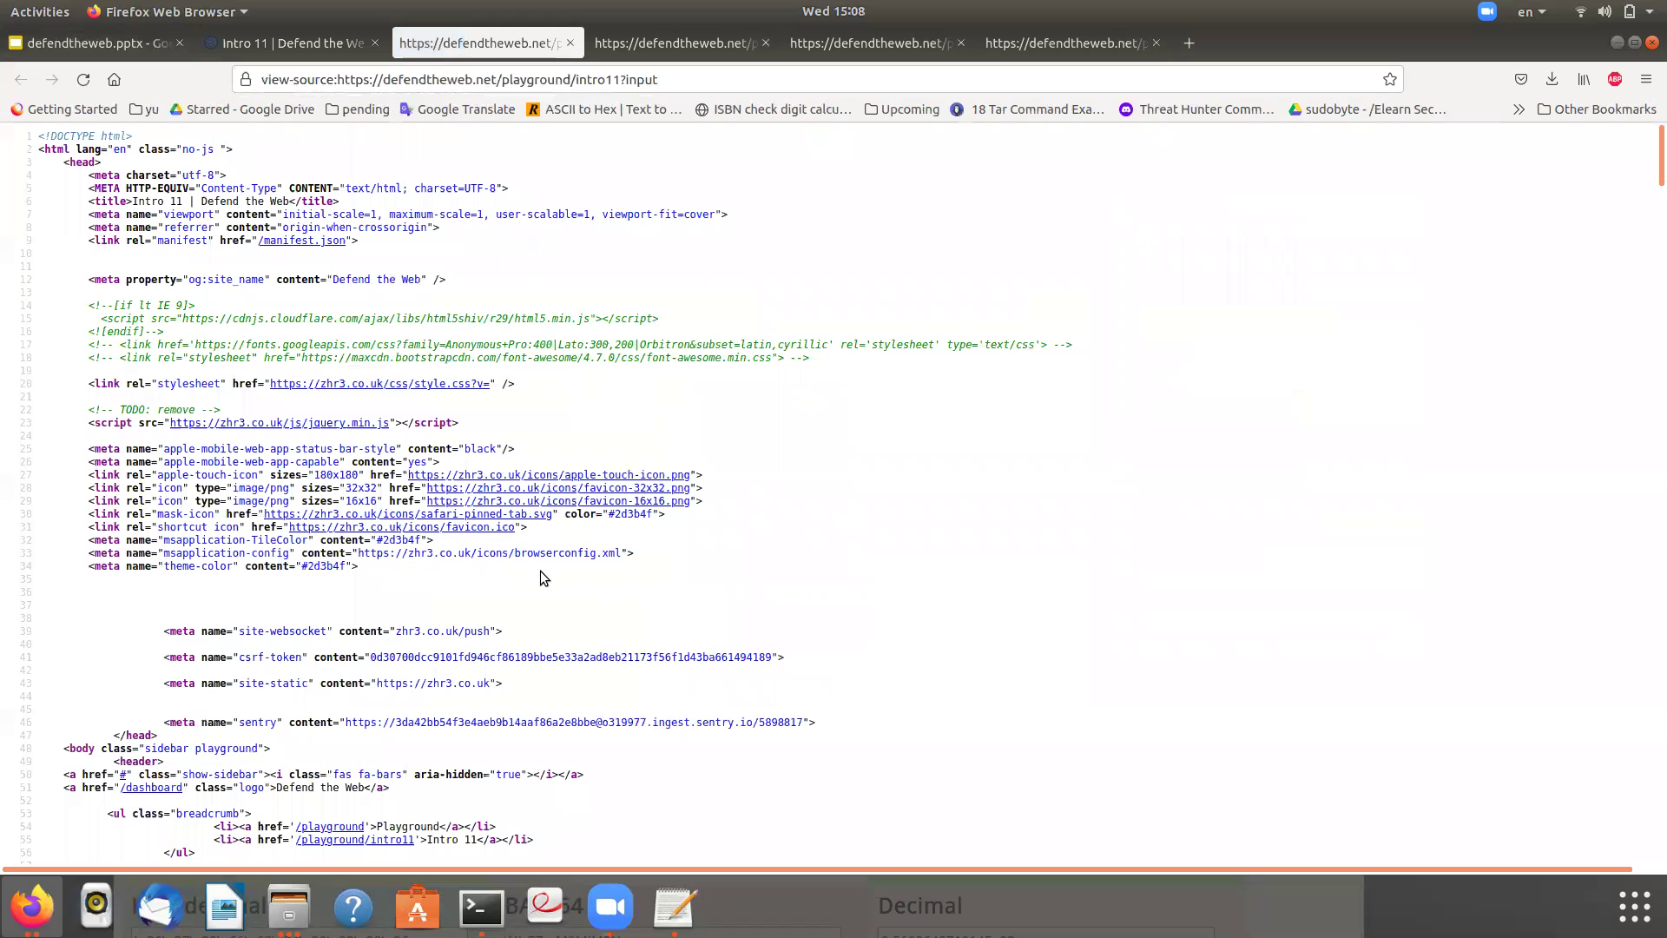
- Search the source for 'password' to find the password input
key("ctrl+f")
key("Return")
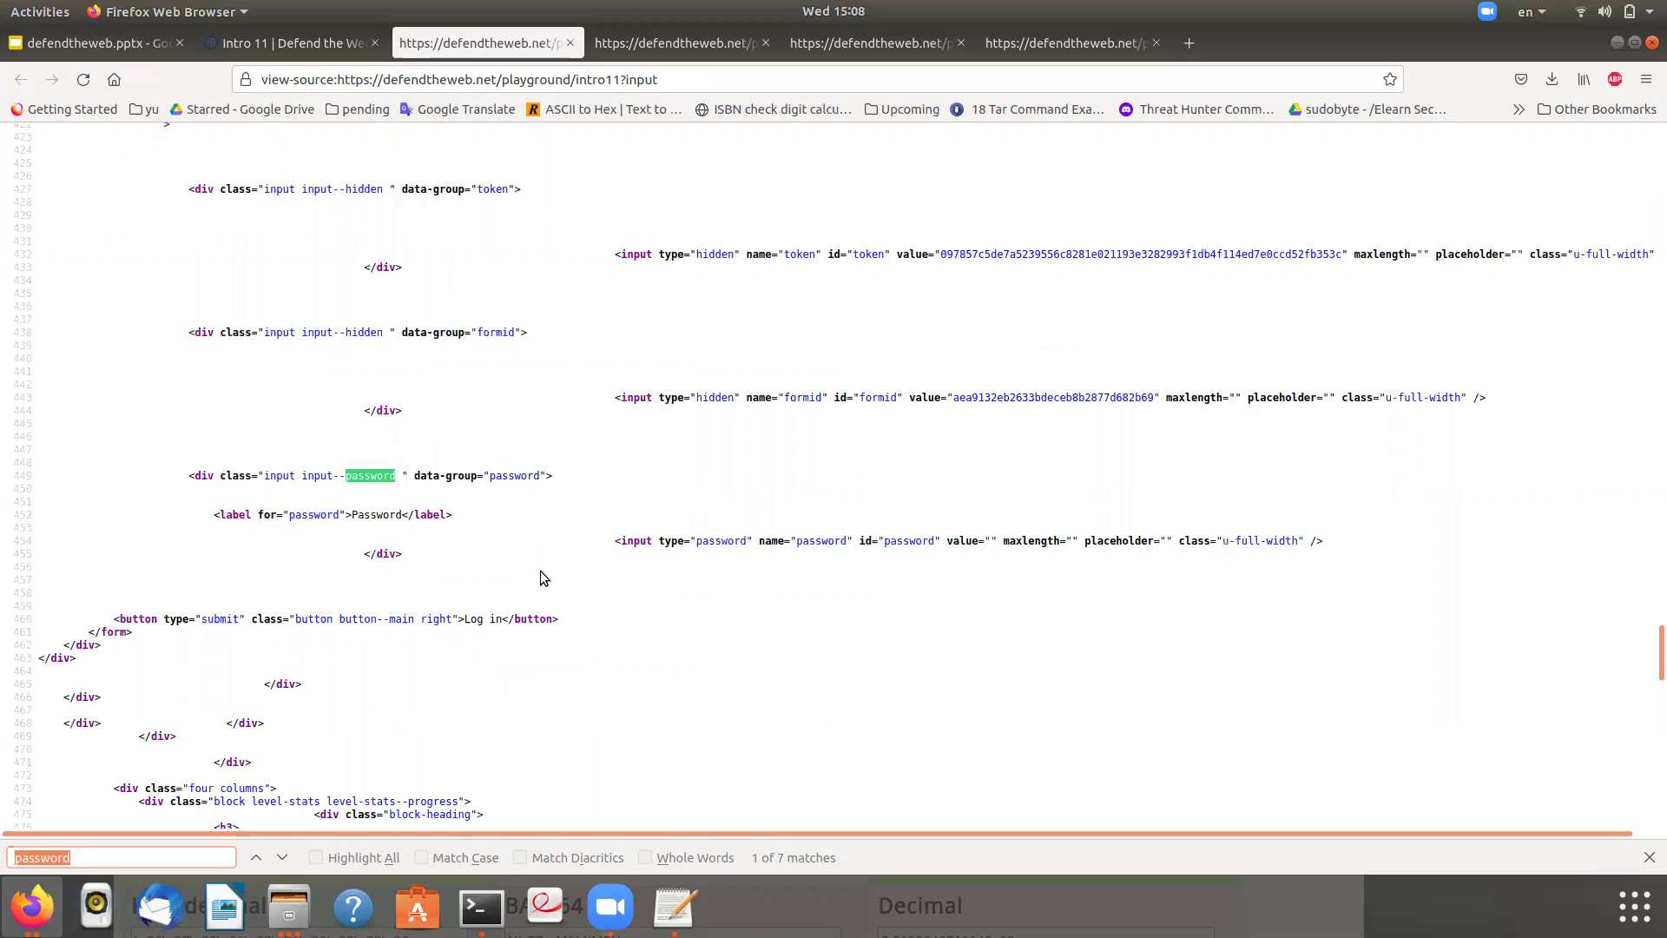
key("Return")
key("Return")
key("Return")
key("Return")
key("Return")
key("Return")
key("Return")
key("Return")
key("Return")
key("Return")
key("Return")
key("Return")
key("Return")
key("Return")
key("Return")
key("Return")
key("Return")
- Change the view-source address from intro11?input to intro11?output and load it
double_click(635, 81)
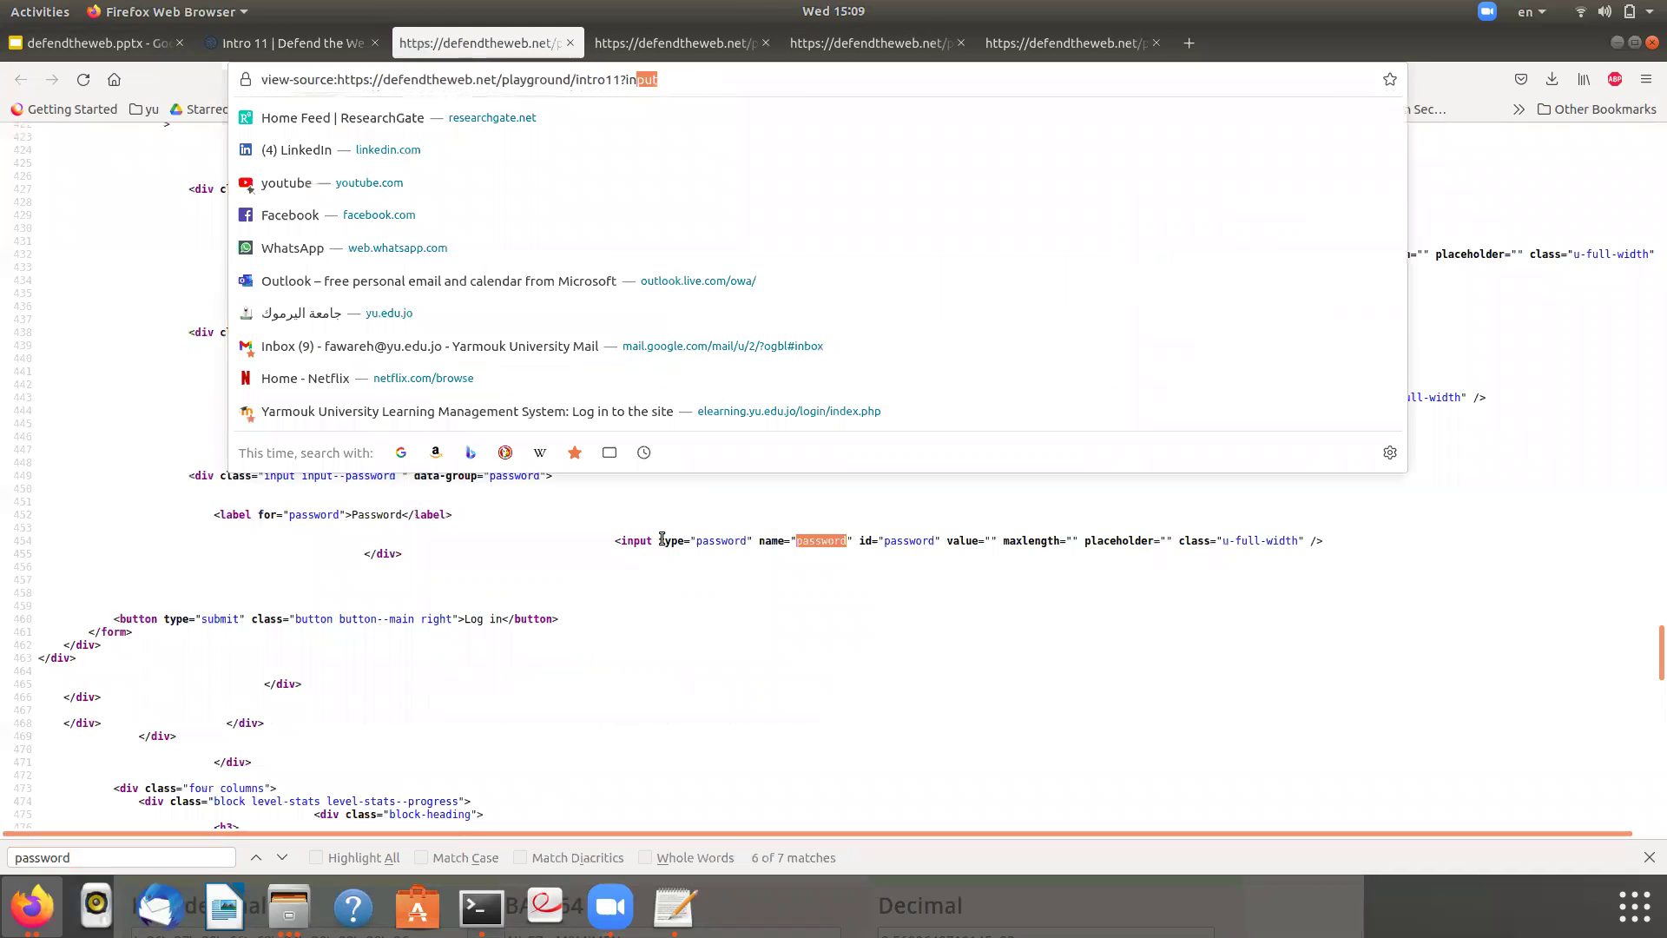
left_click(627, 642)
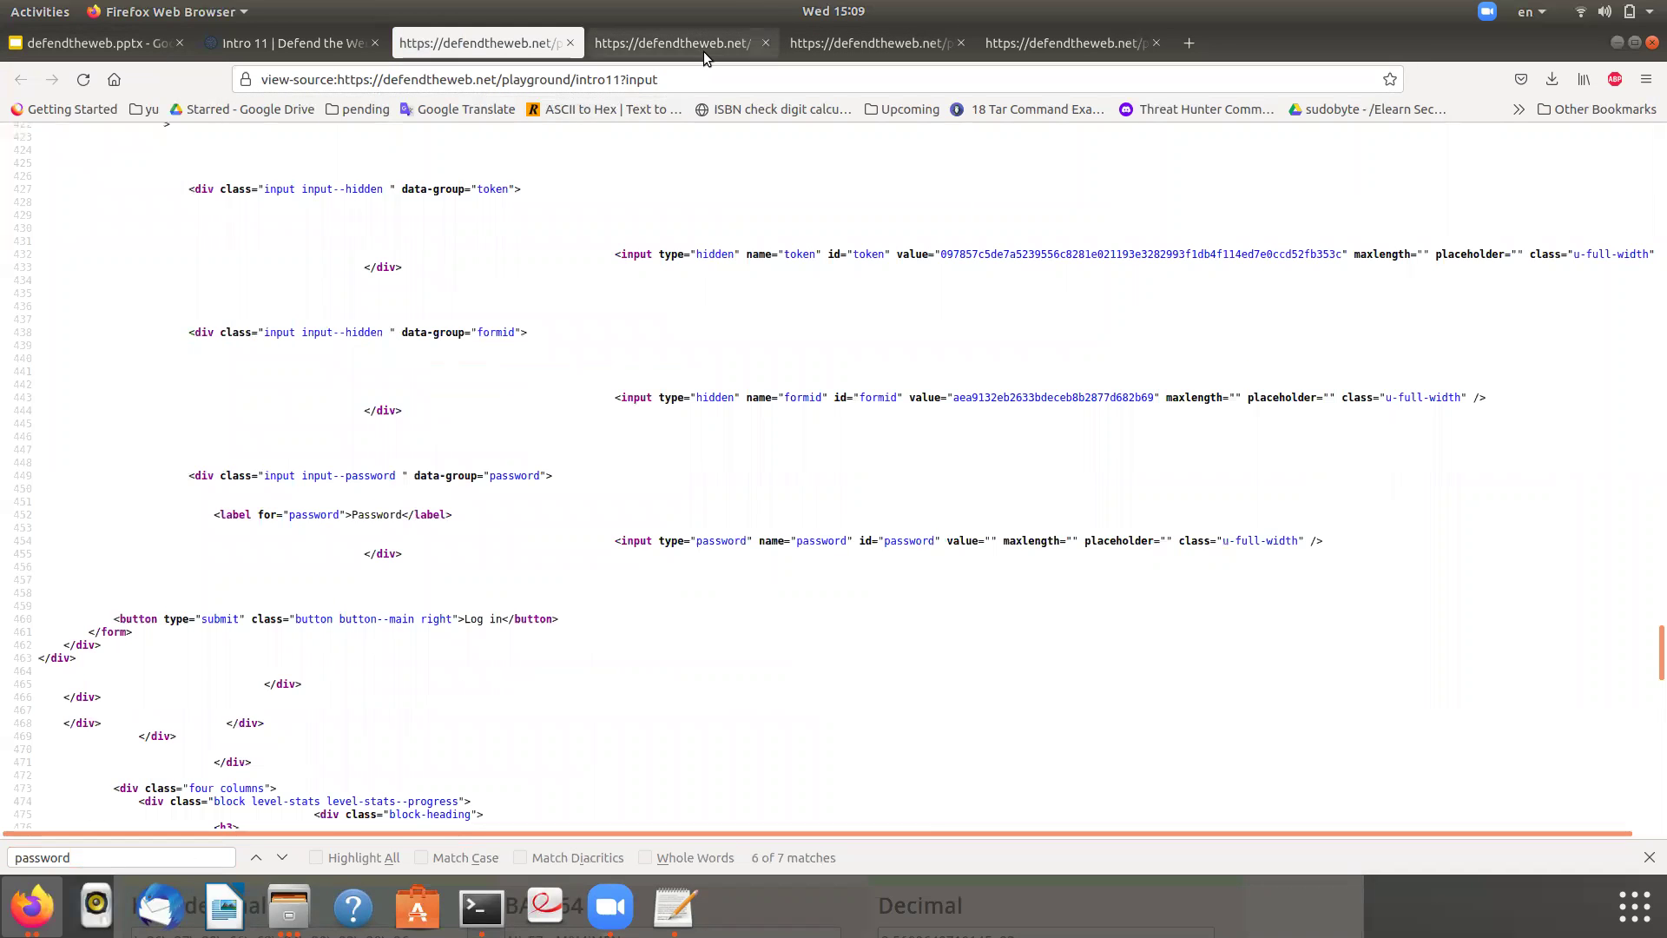
left_click(717, 84)
left_click(717, 84)
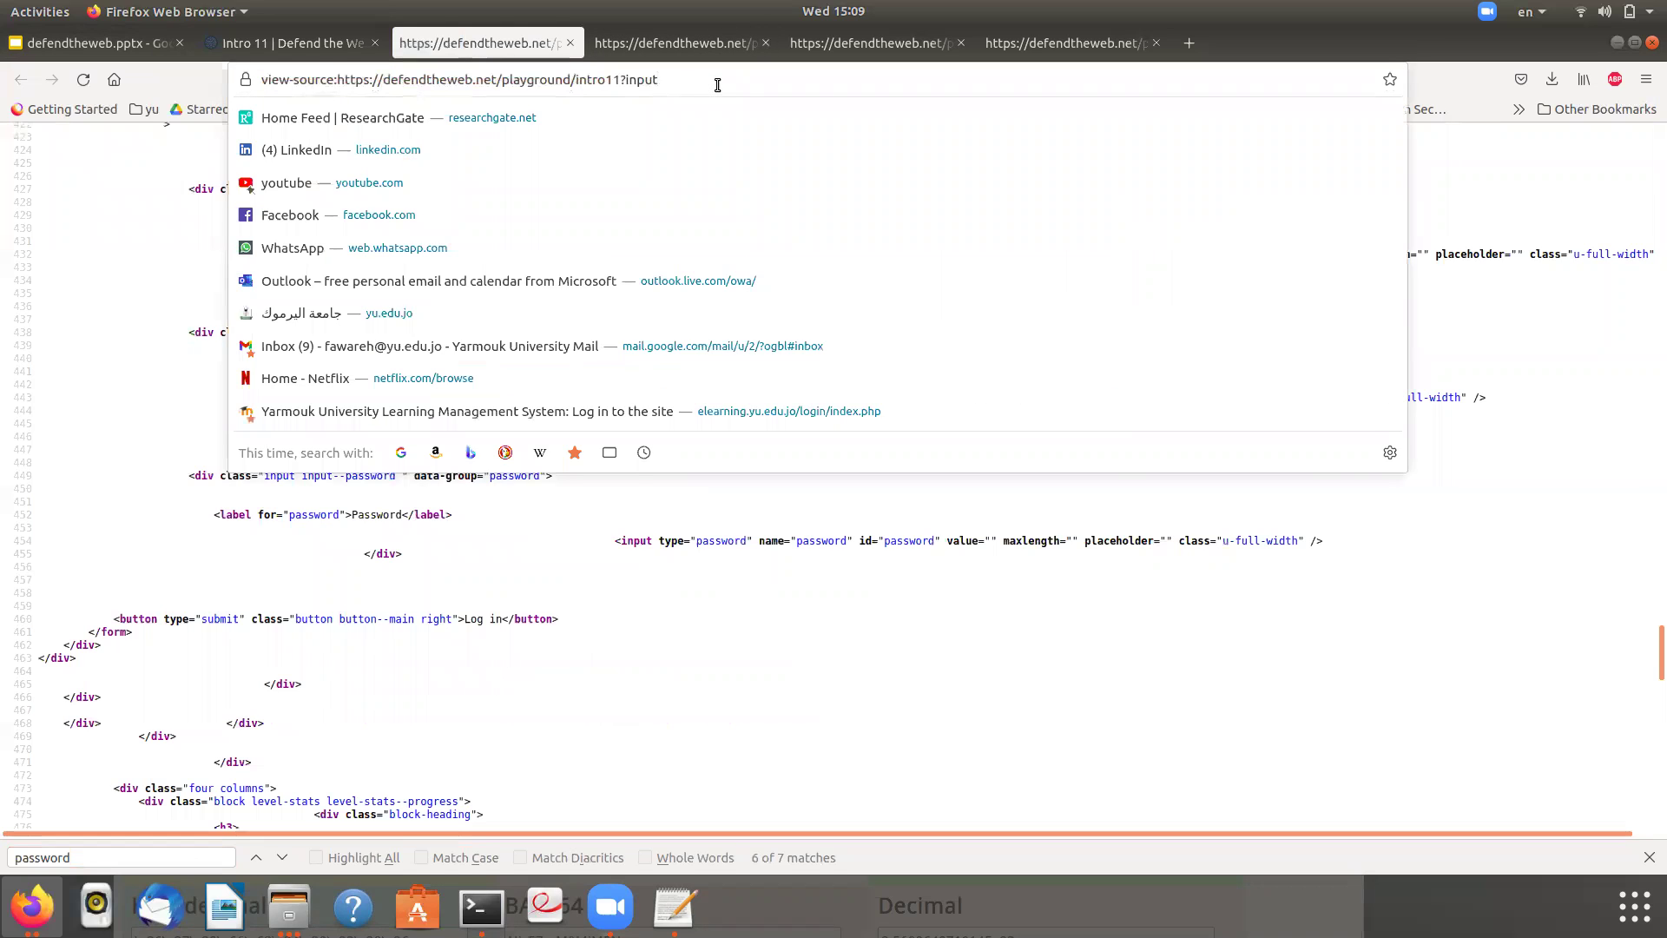
key("BackSpace")
key("BackSpace")
key("BackSpace")
key("BackSpace")
key("BackSpace")
type("output")
key("Return")
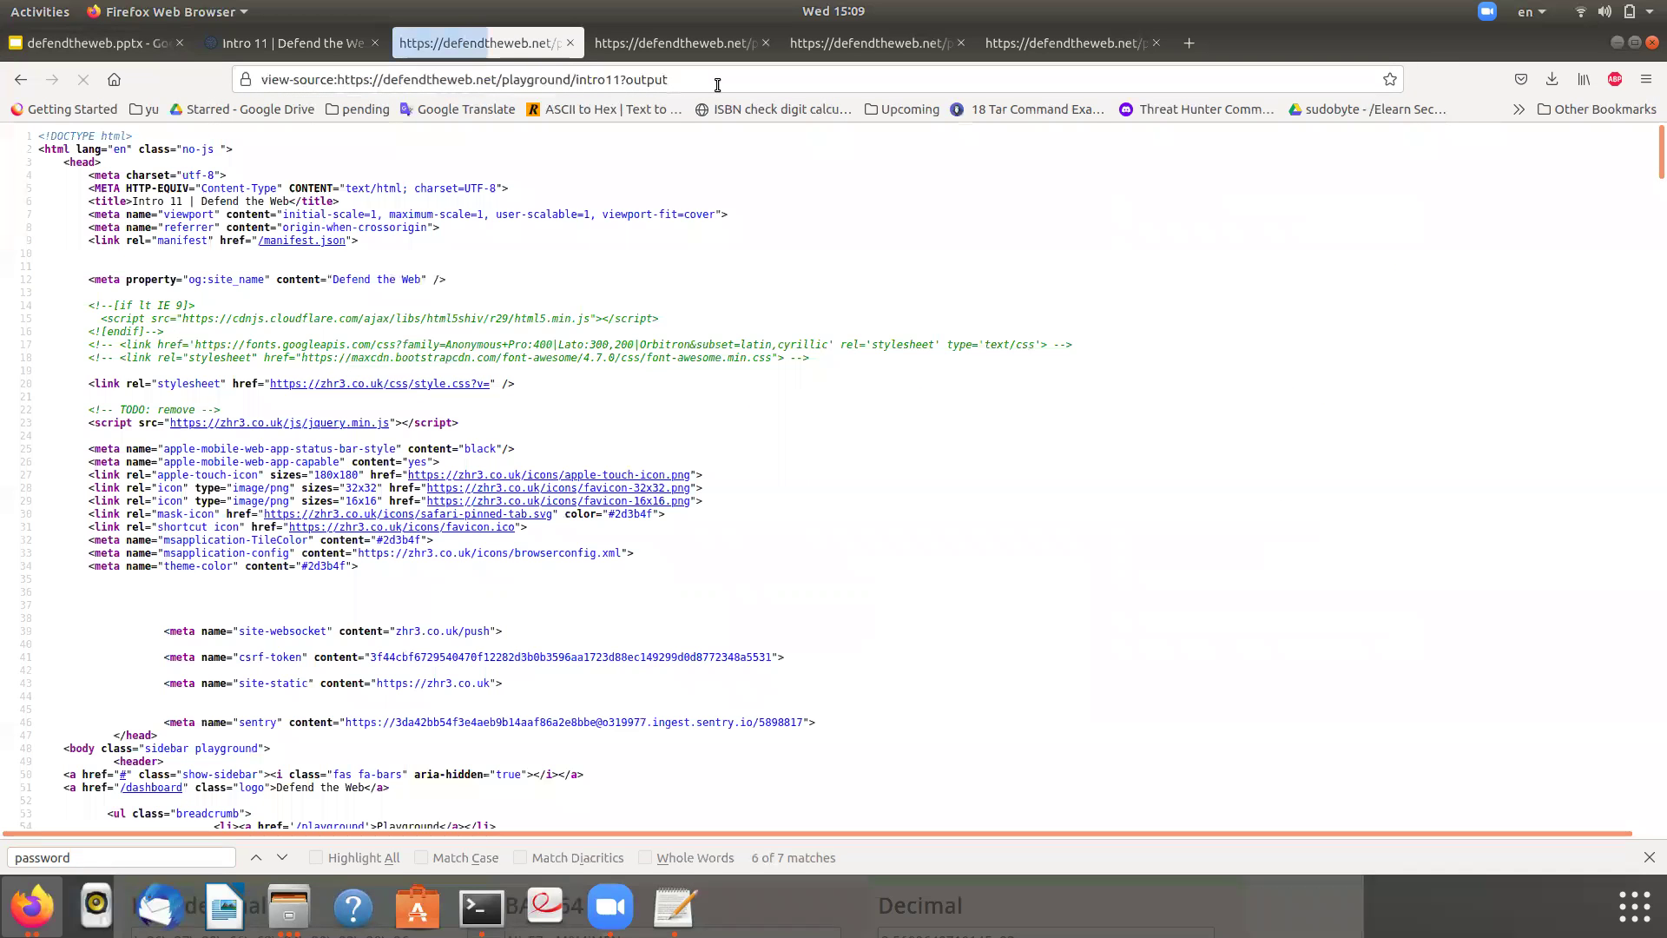
- Search the output source for 'passwo' and paste the revealed password into Intro 11's Password field
scroll(651, 346, "down", 20)
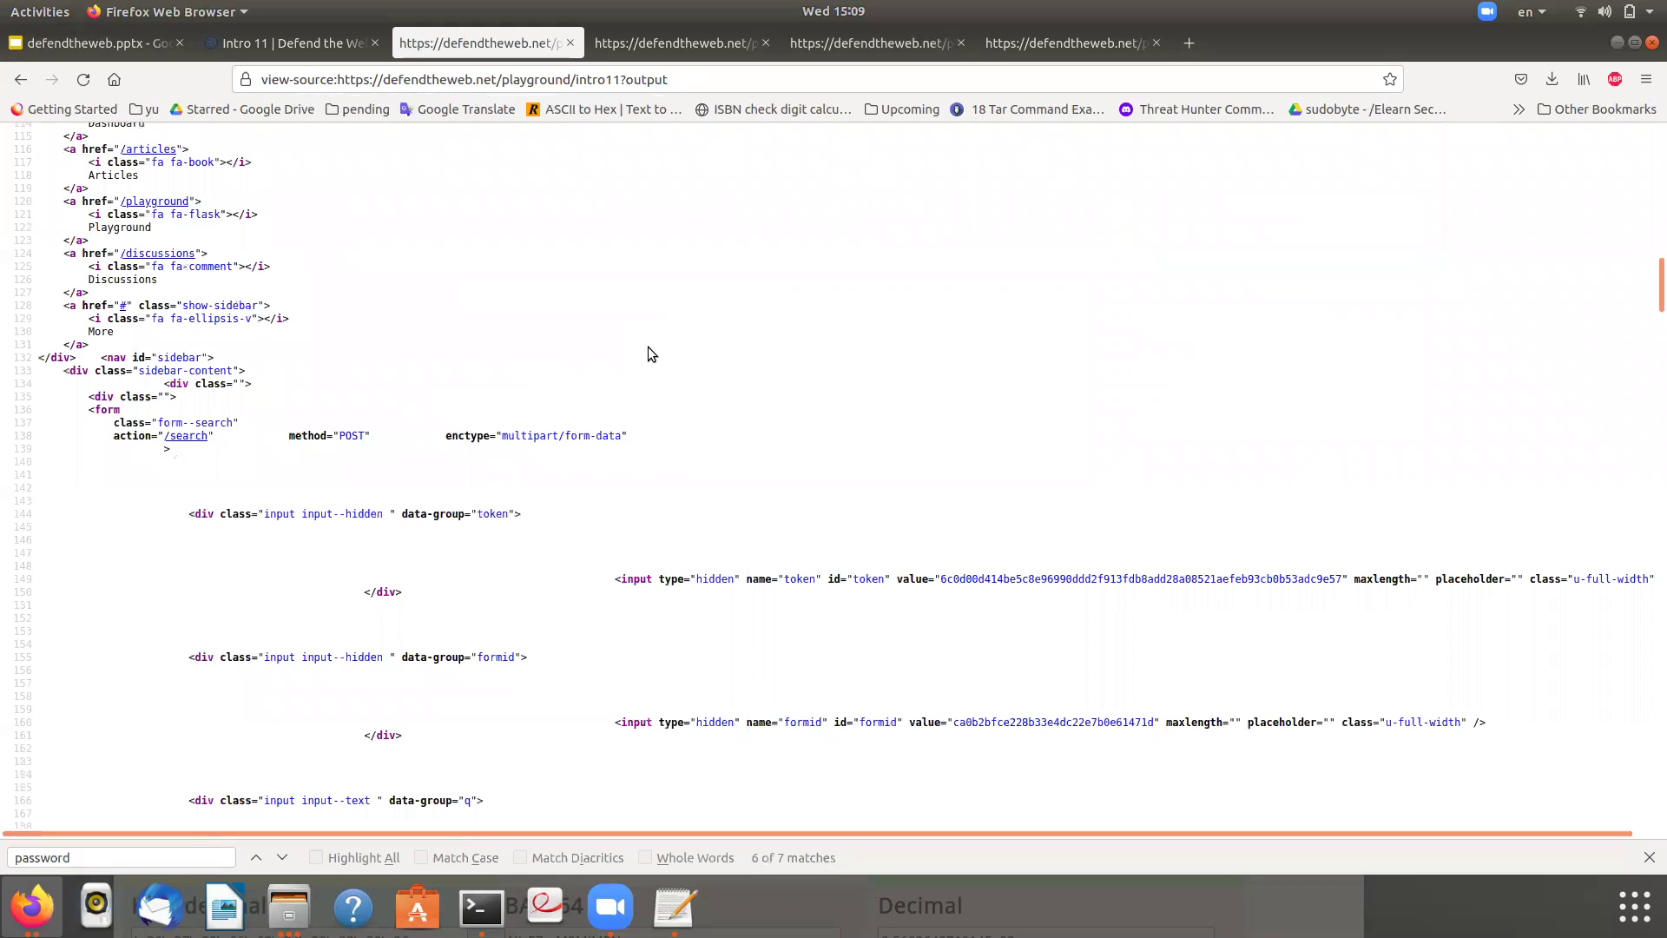
key("ctrl+f")
type("pa")
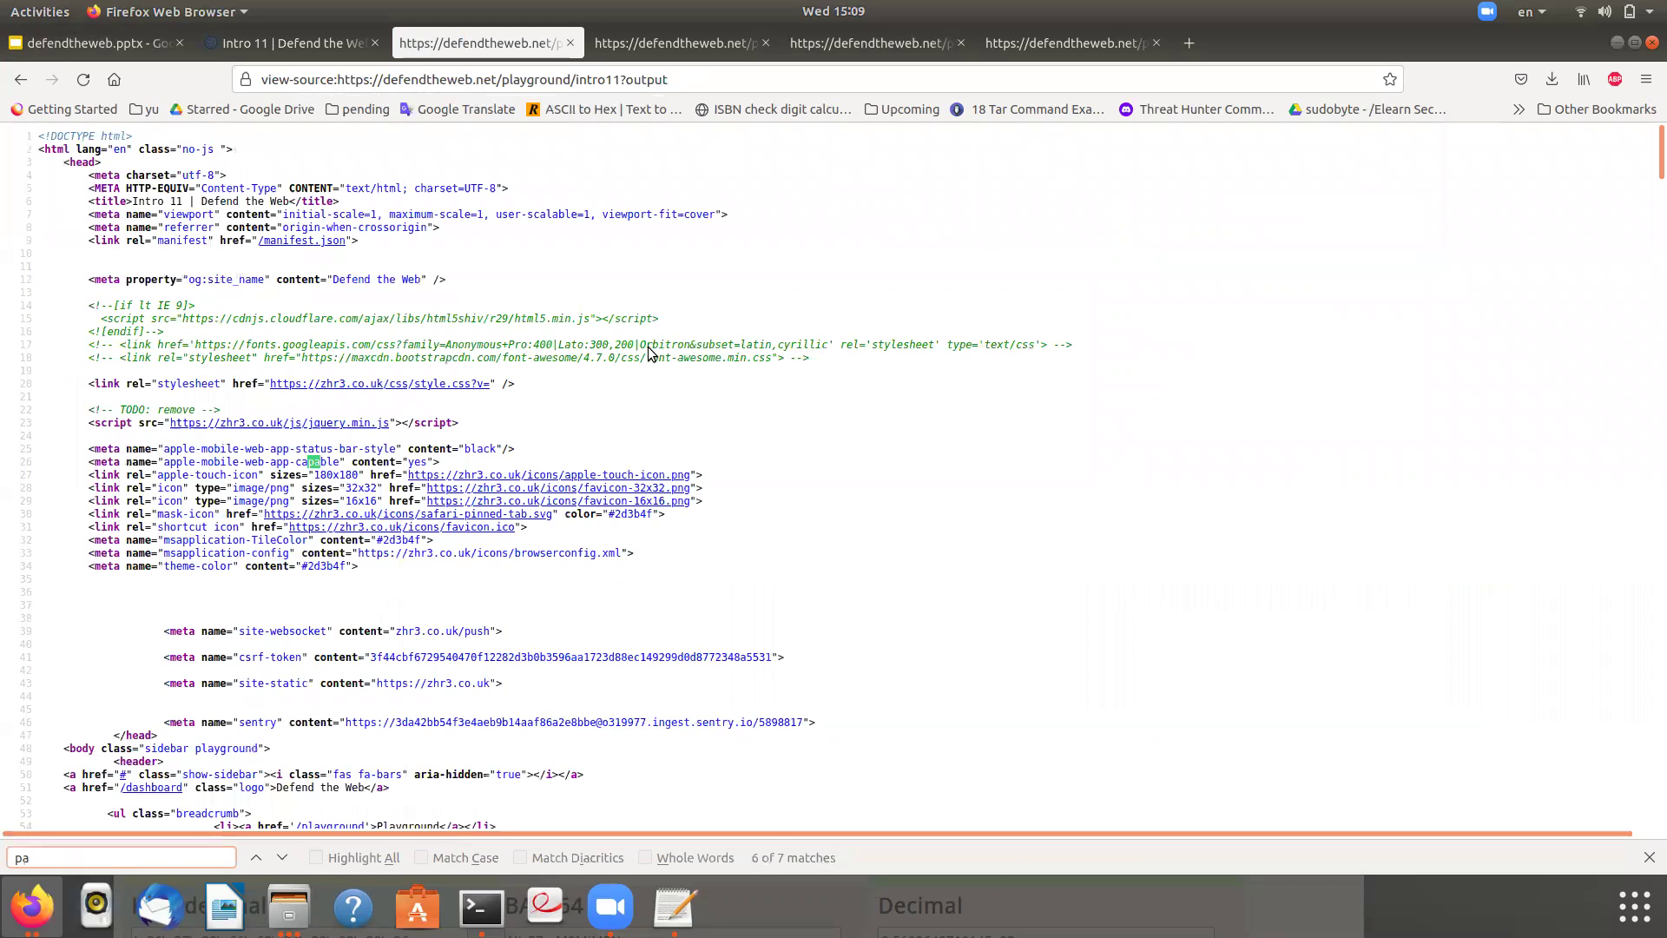
type("sswo")
key("Return")
key("Return")
key("Return")
key("Return")
key("Return")
key("Return")
key("Return")
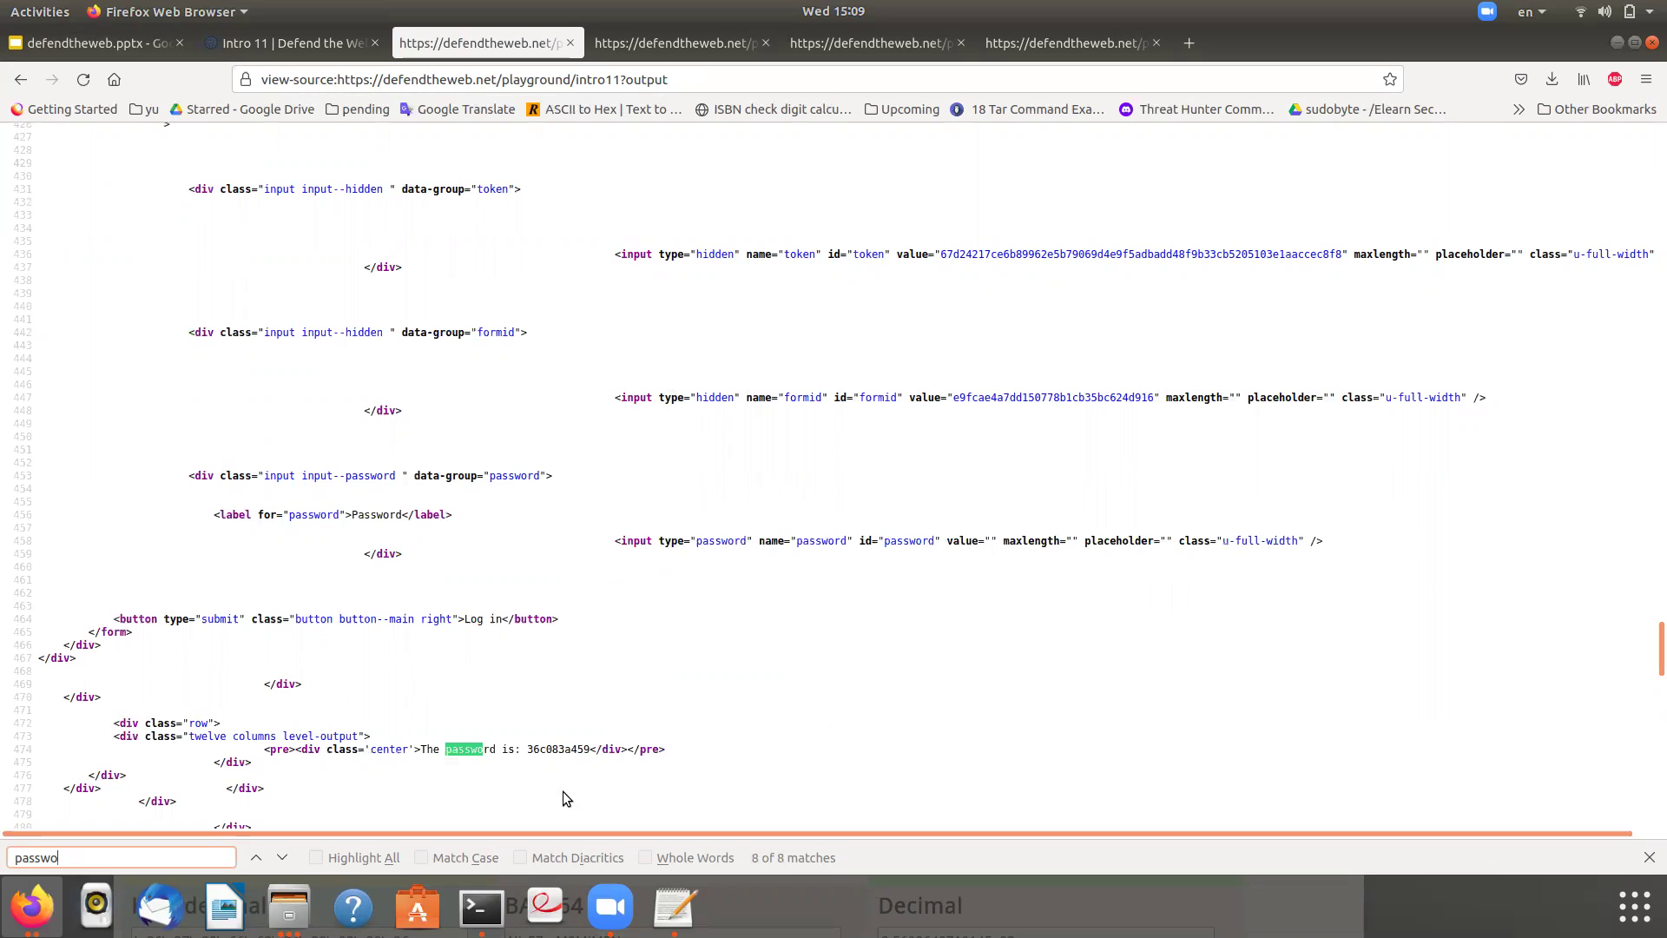
double_click(557, 749)
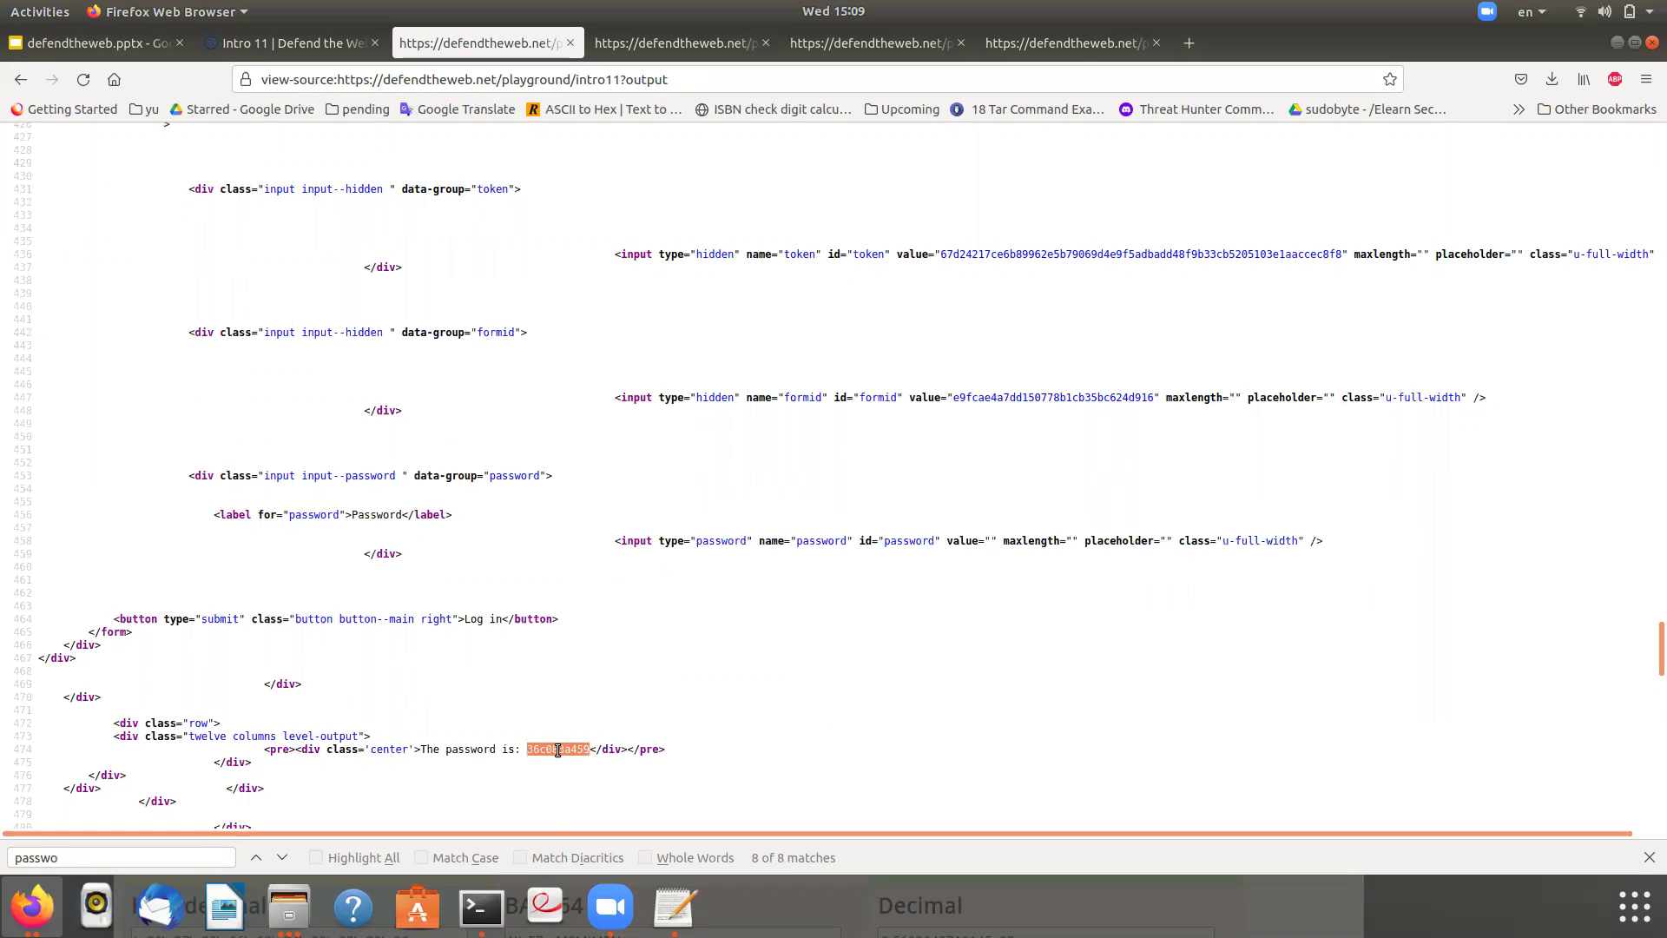
left_click(287, 50)
key("ctrl+a")
key("ctrl+v")
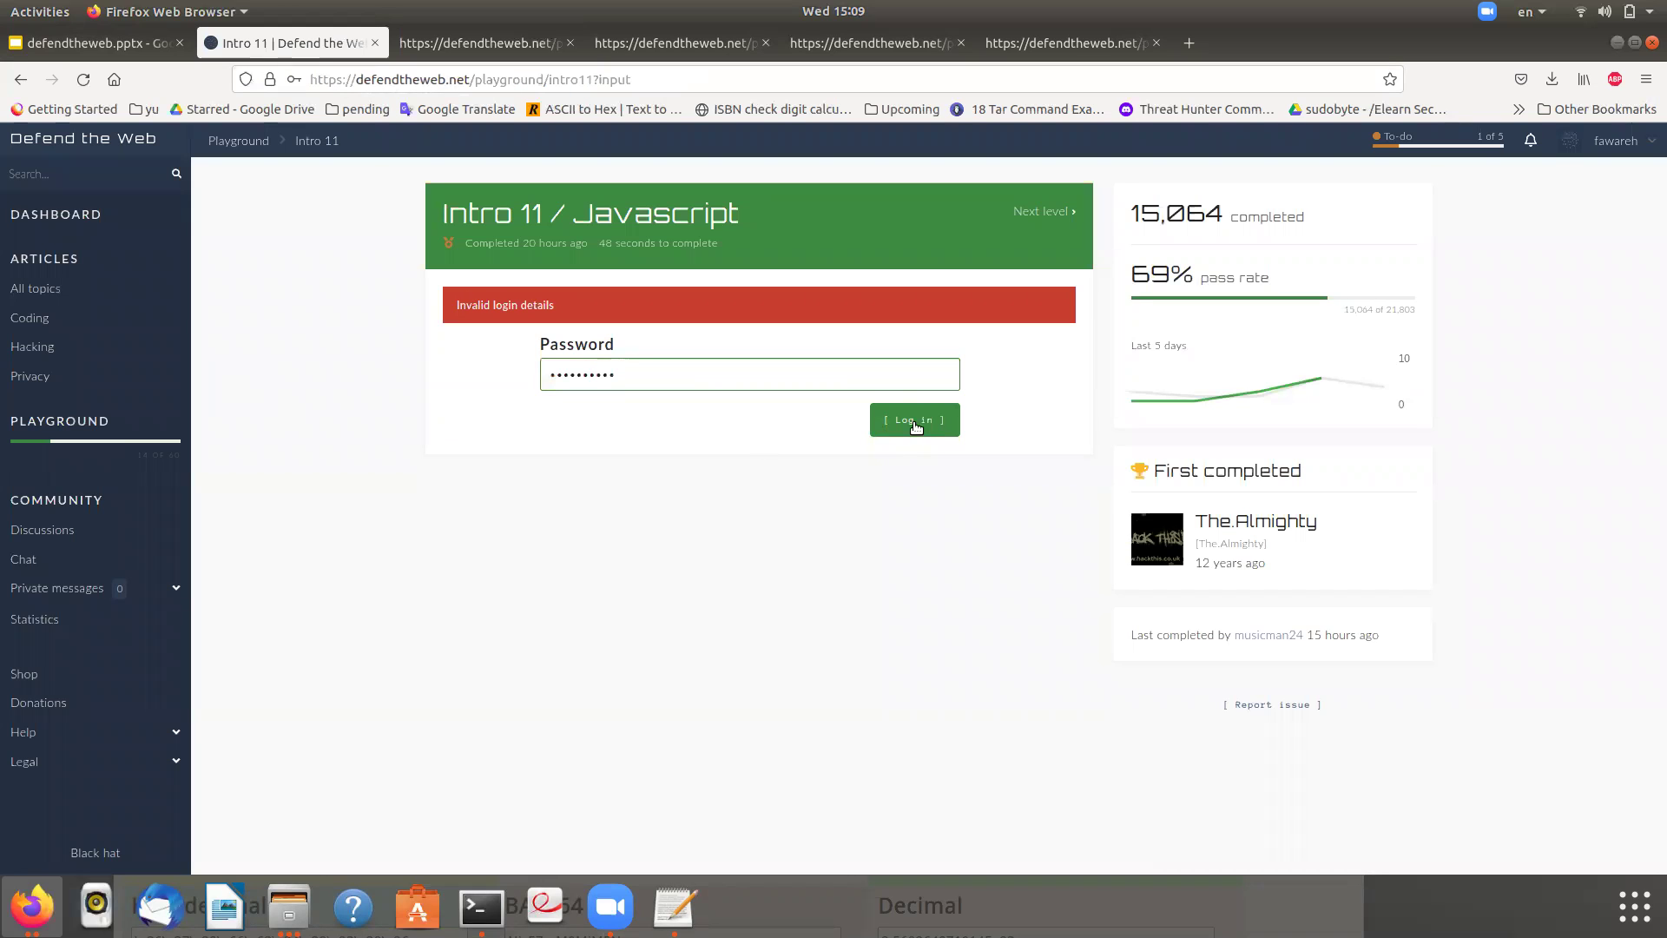
- Submit the Intro 11 password, decline Firefox's offer to save it, and bring up the Google Slides notes
left_click(915, 426)
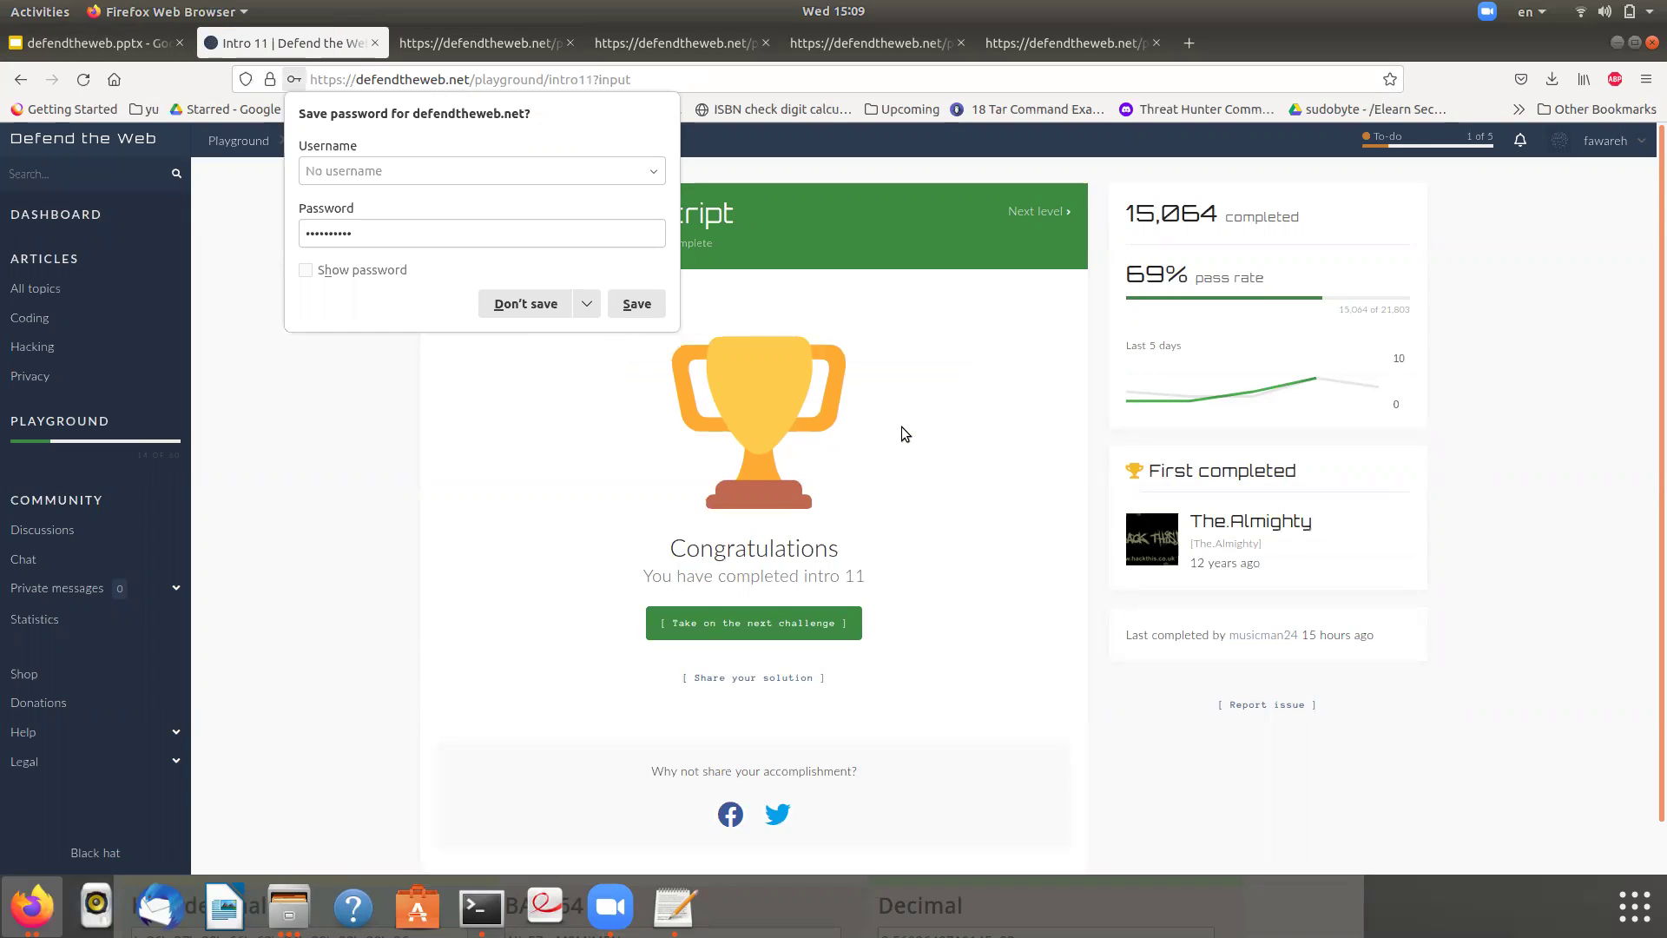
left_click(526, 299)
left_click(87, 42)
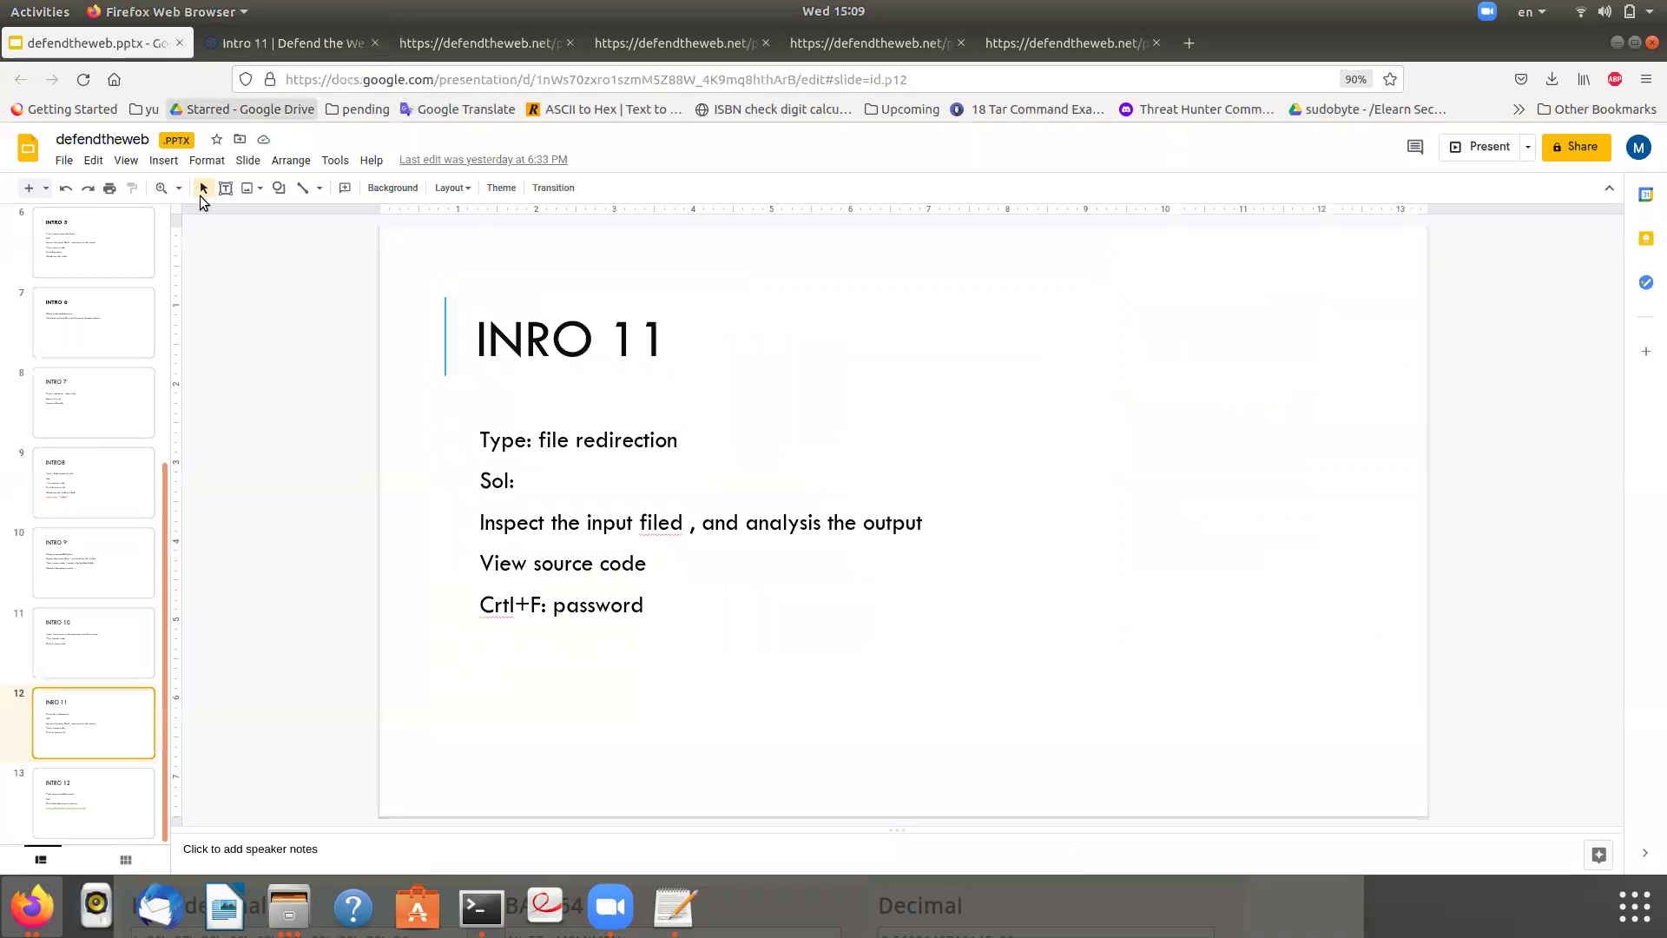
- Check the INTRO 12 notes slide, then return to Intro 11 and select '?input' in its URL
left_click(67, 793)
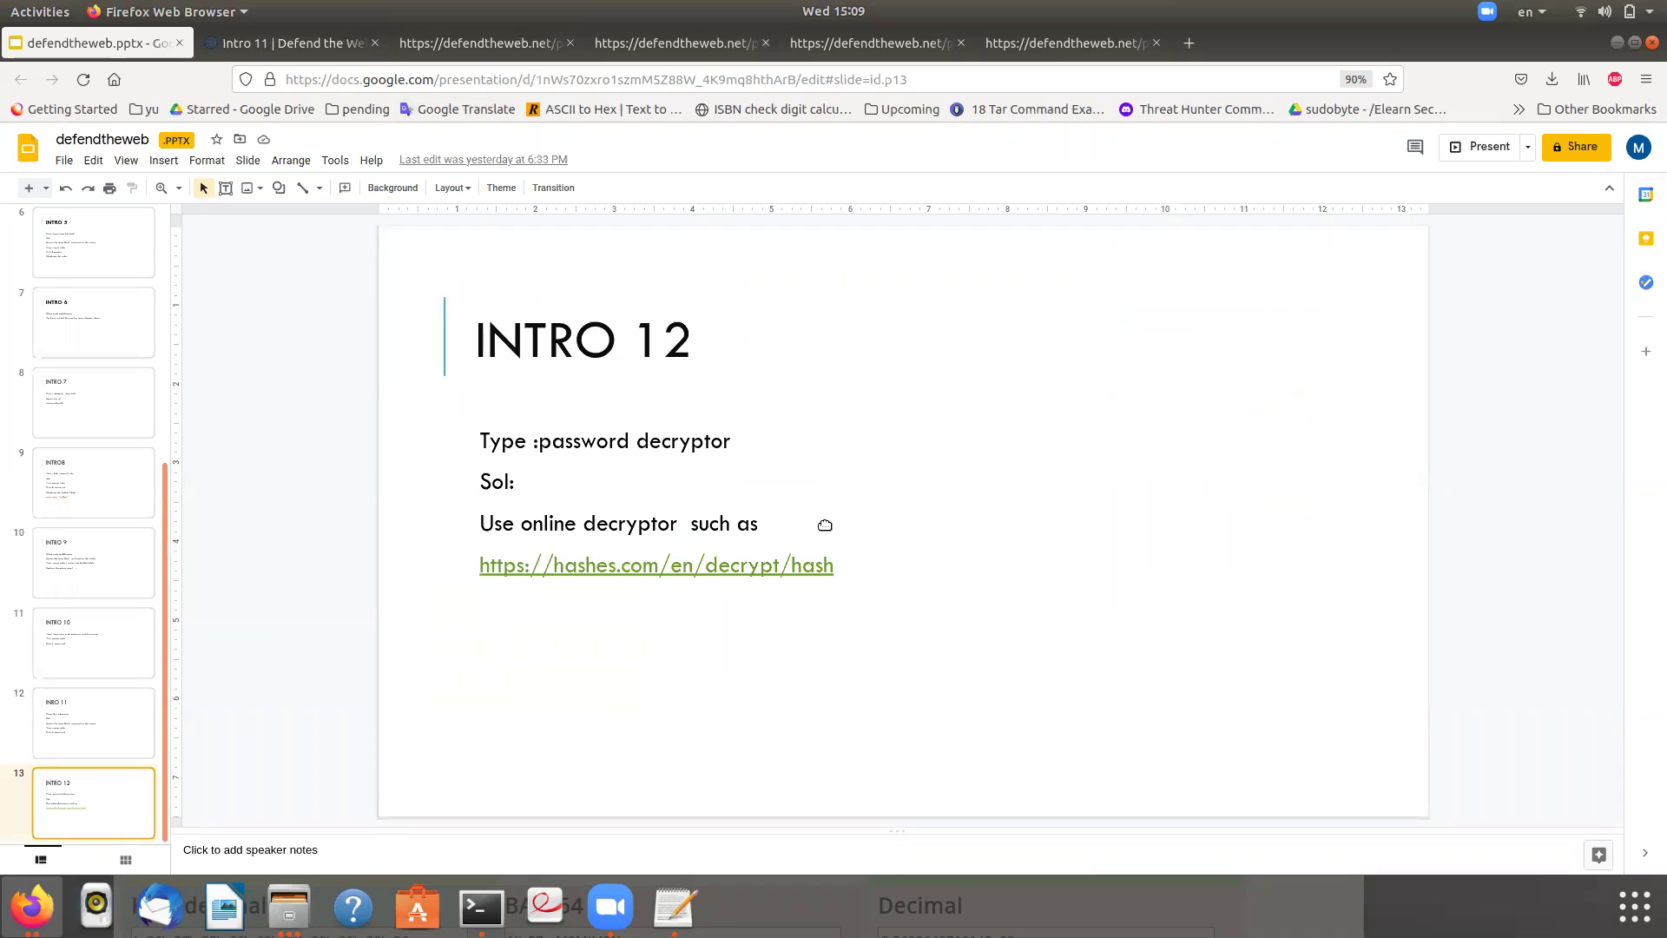
left_click(302, 35)
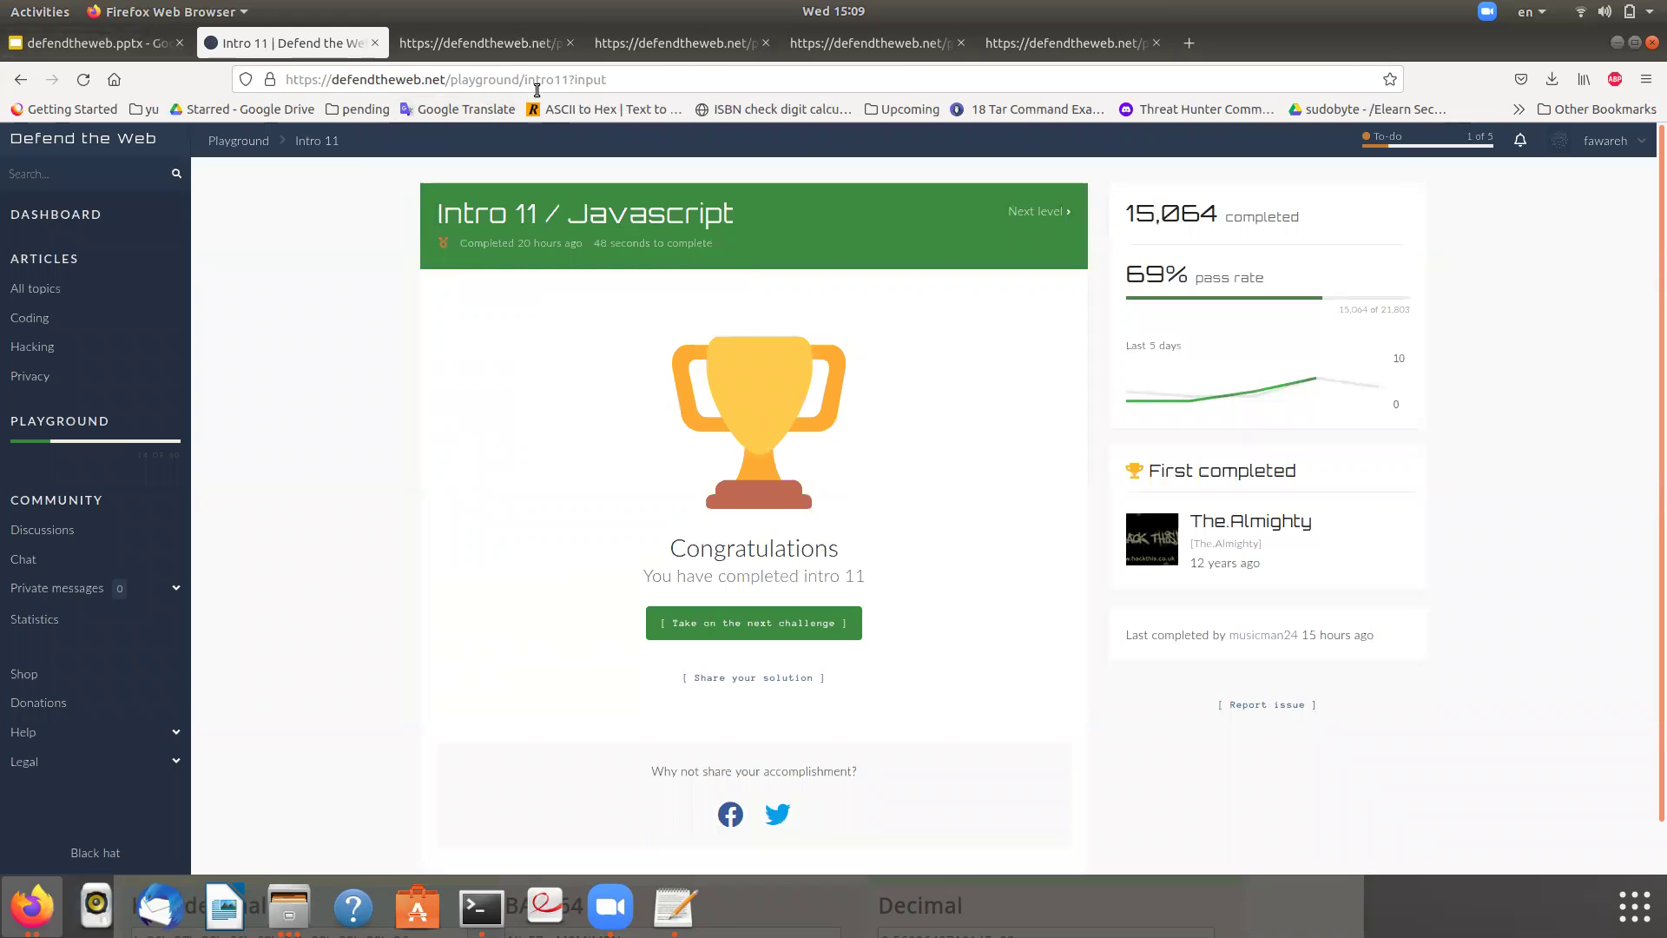
left_click_drag(568, 79, 616, 80)
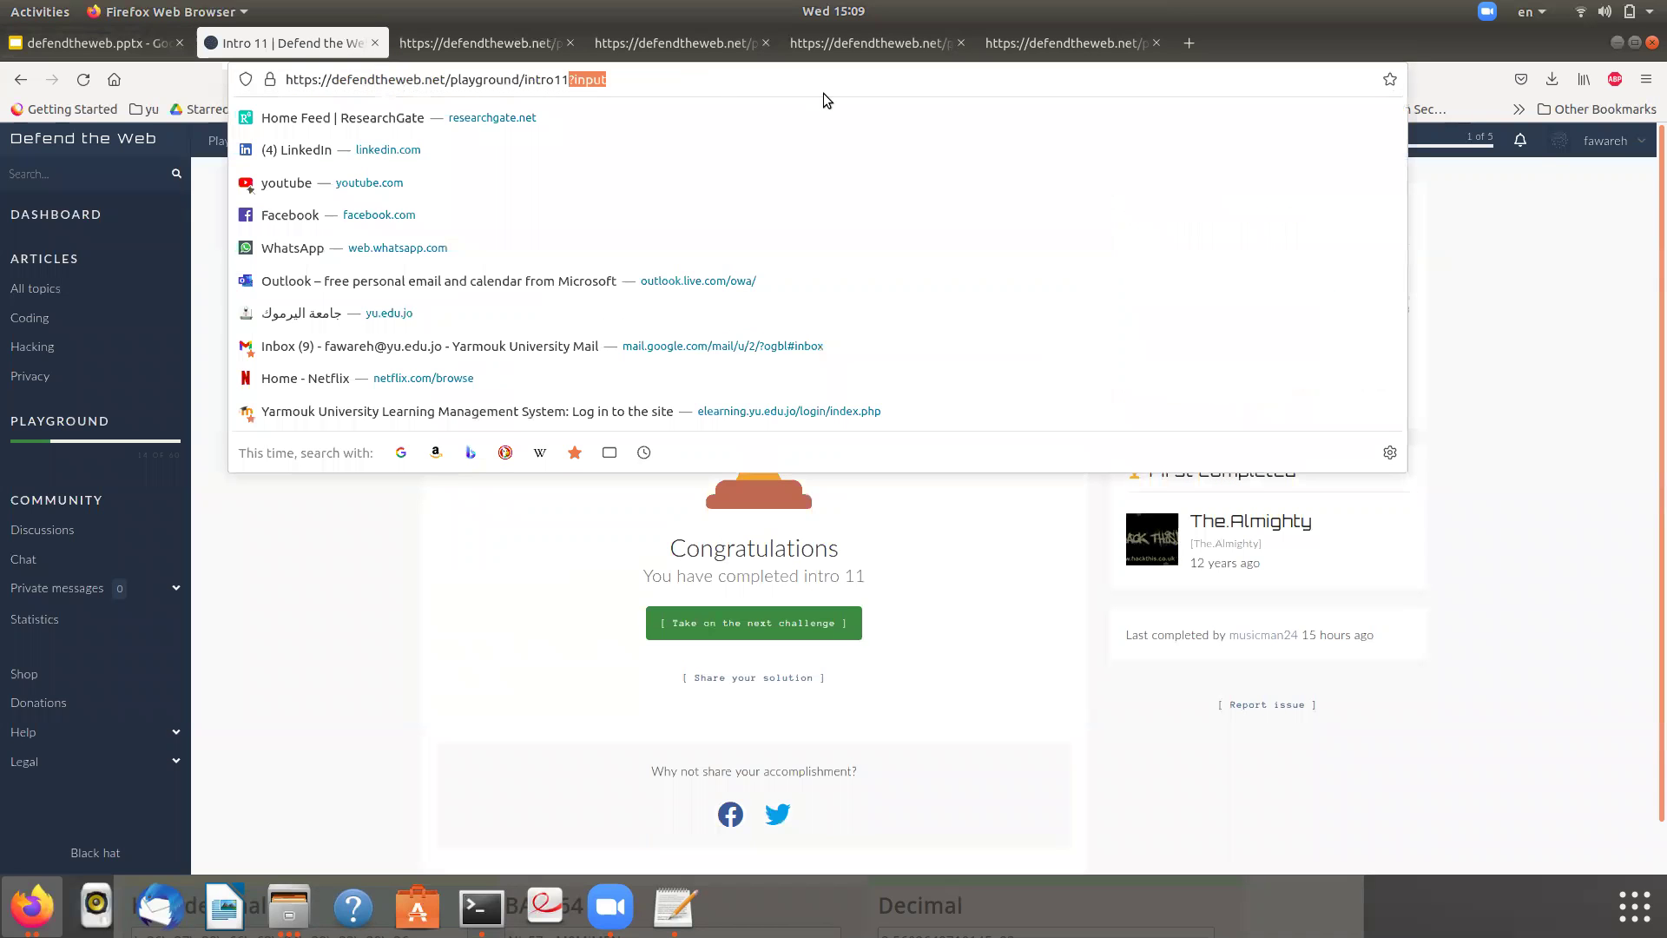
- Change the address from intro11?input to intro12 and load the Intro 12 challenge
key("BackSpace")
type("2")
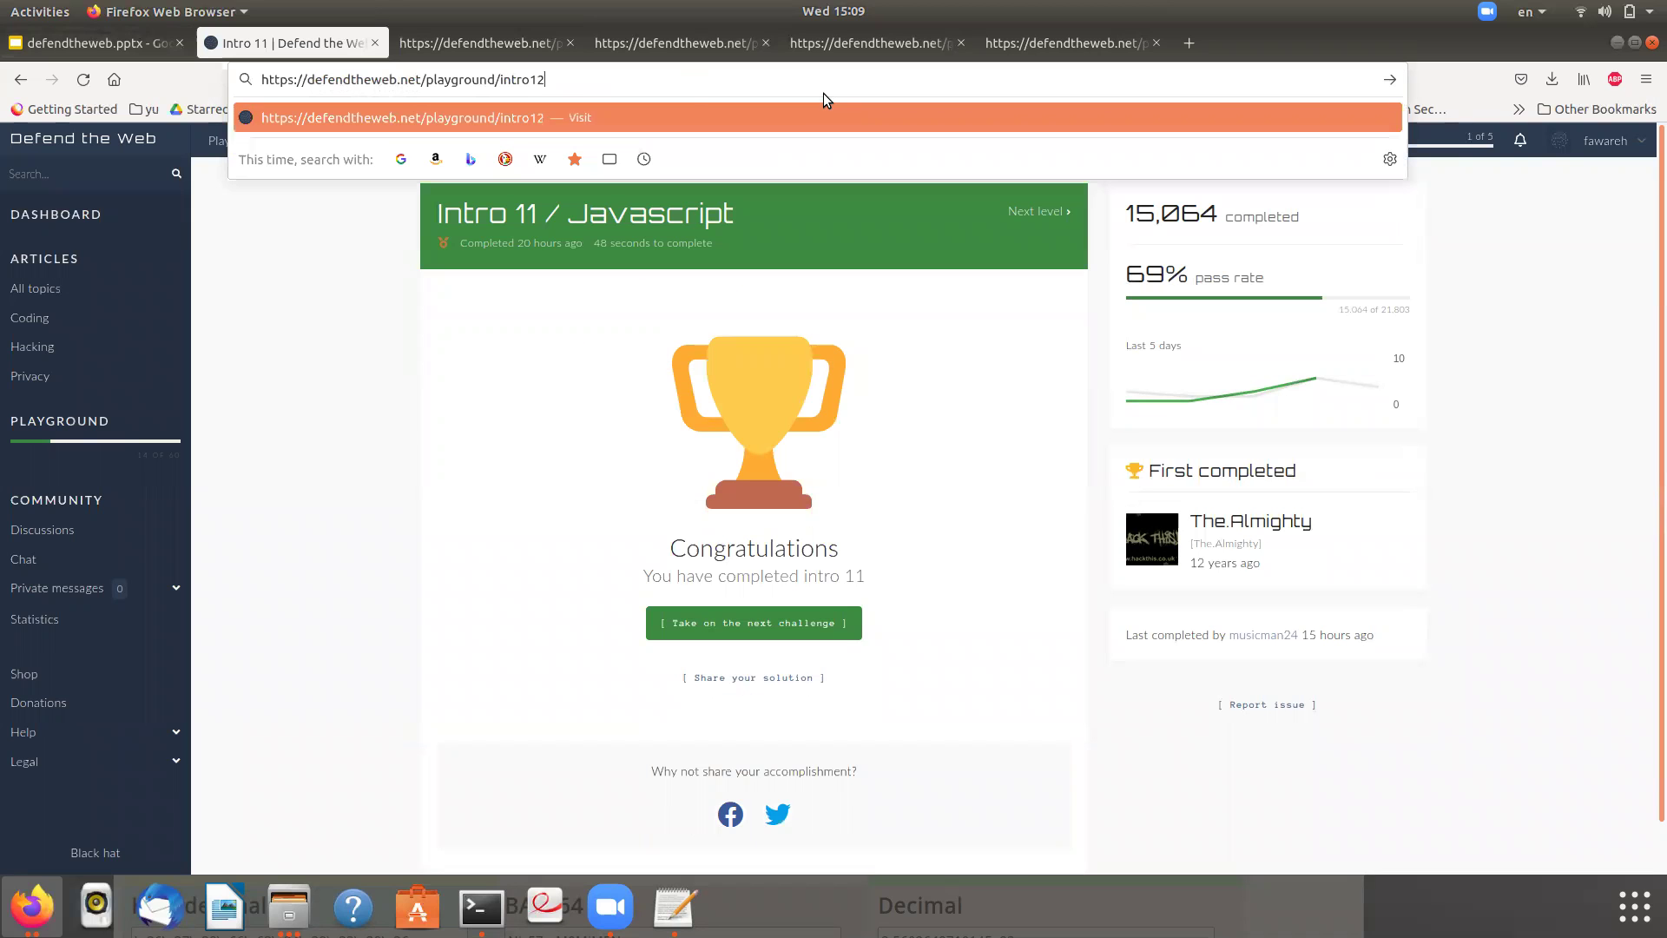
key("Return")
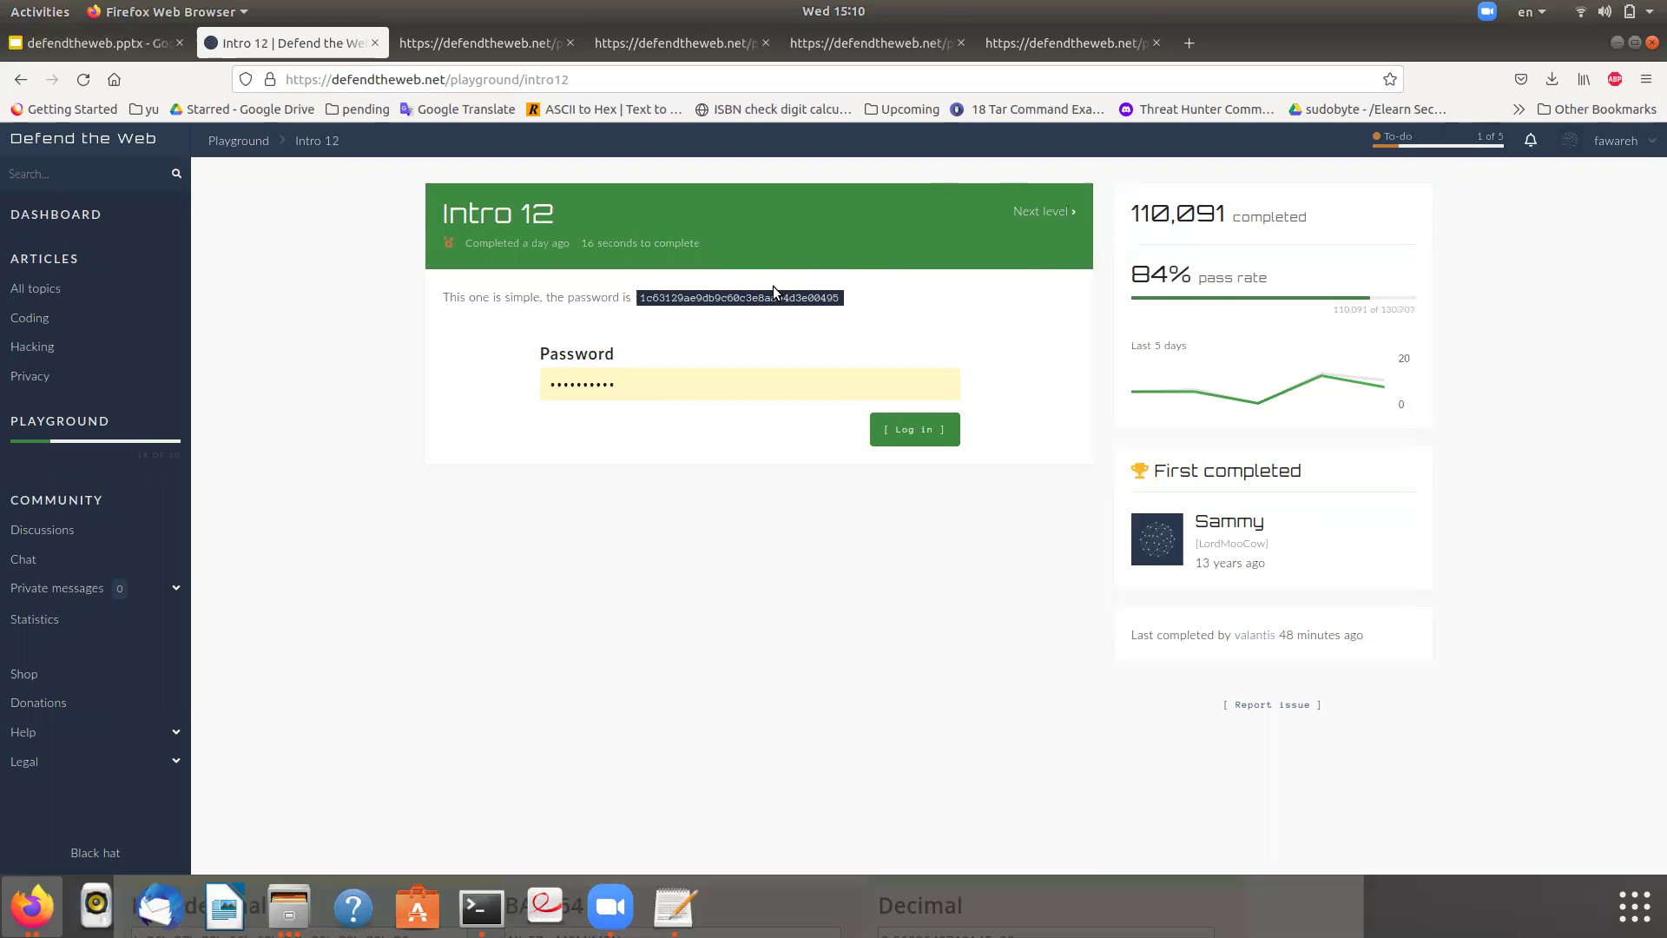
- Copy Intro 12's password hash and search Google for it from a spare tab
right_click(754, 301)
left_click(777, 312)
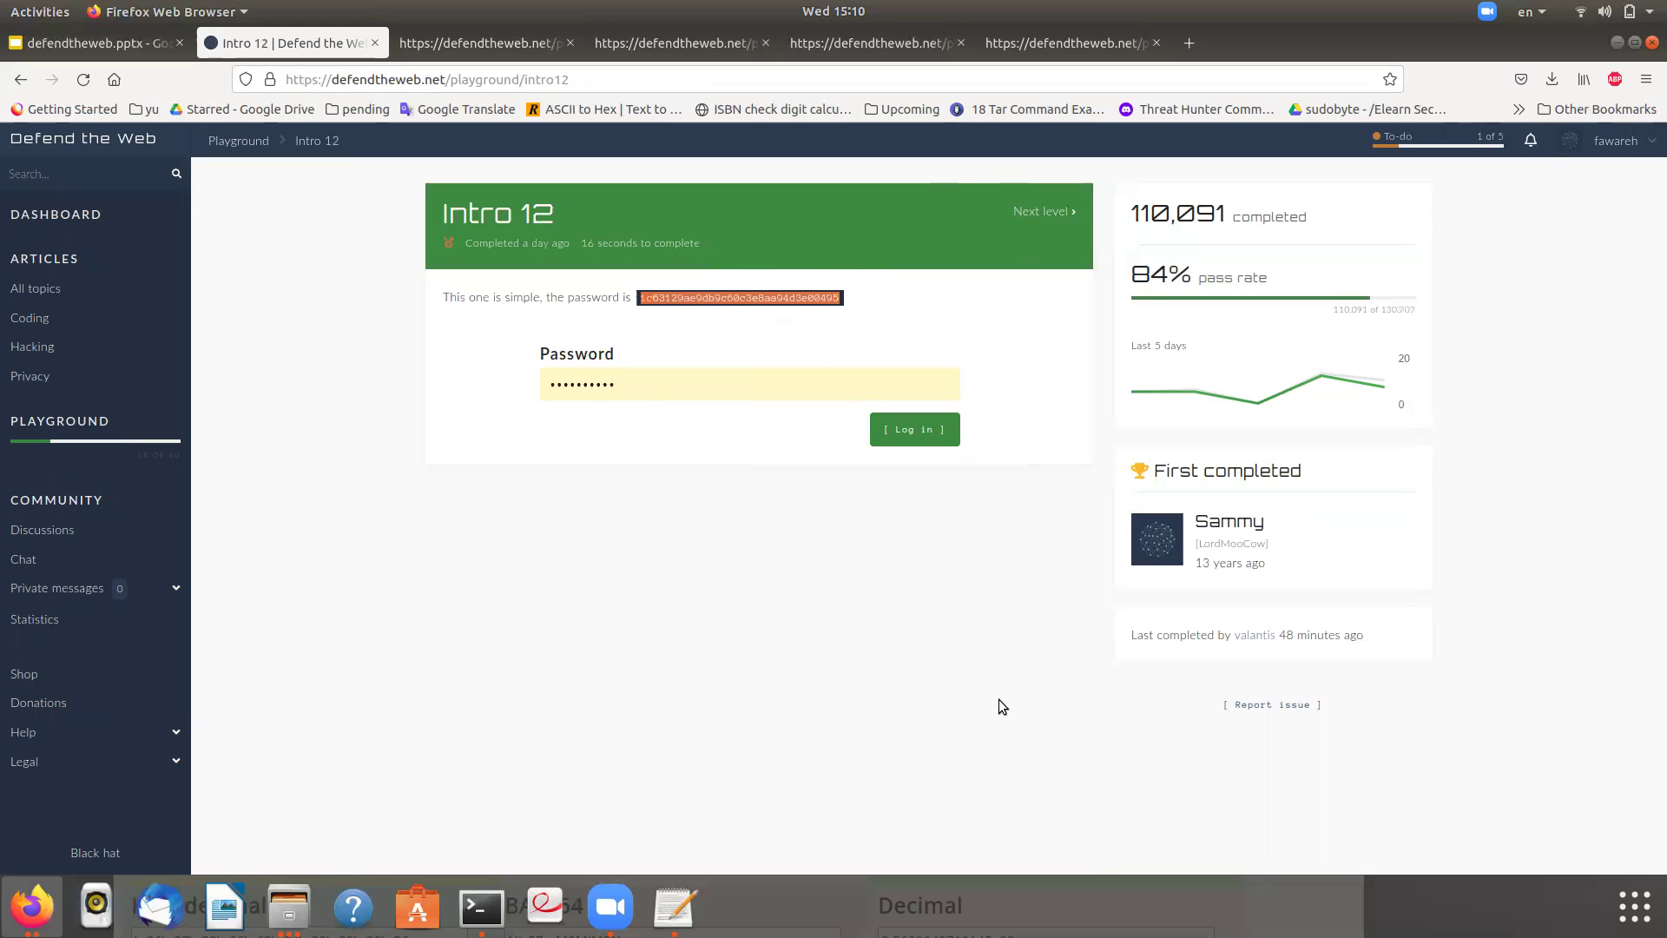
left_click(473, 45)
left_click(493, 77)
type("1c63129ae9db9c60c3e8aa94d3e00495")
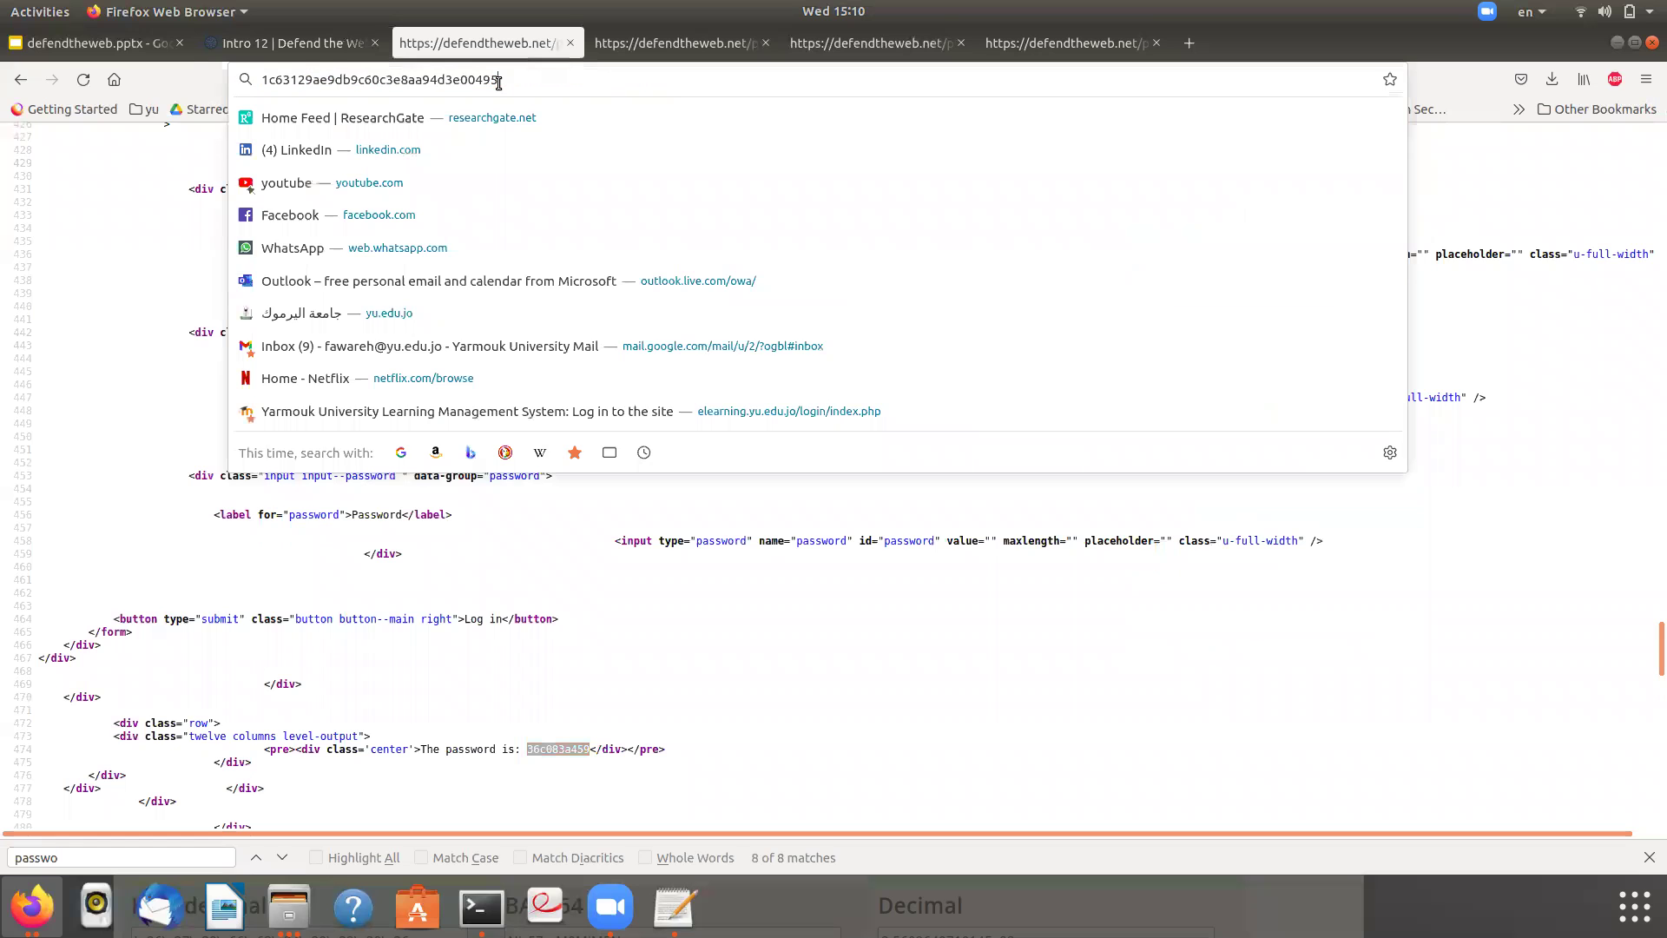
key("Return")
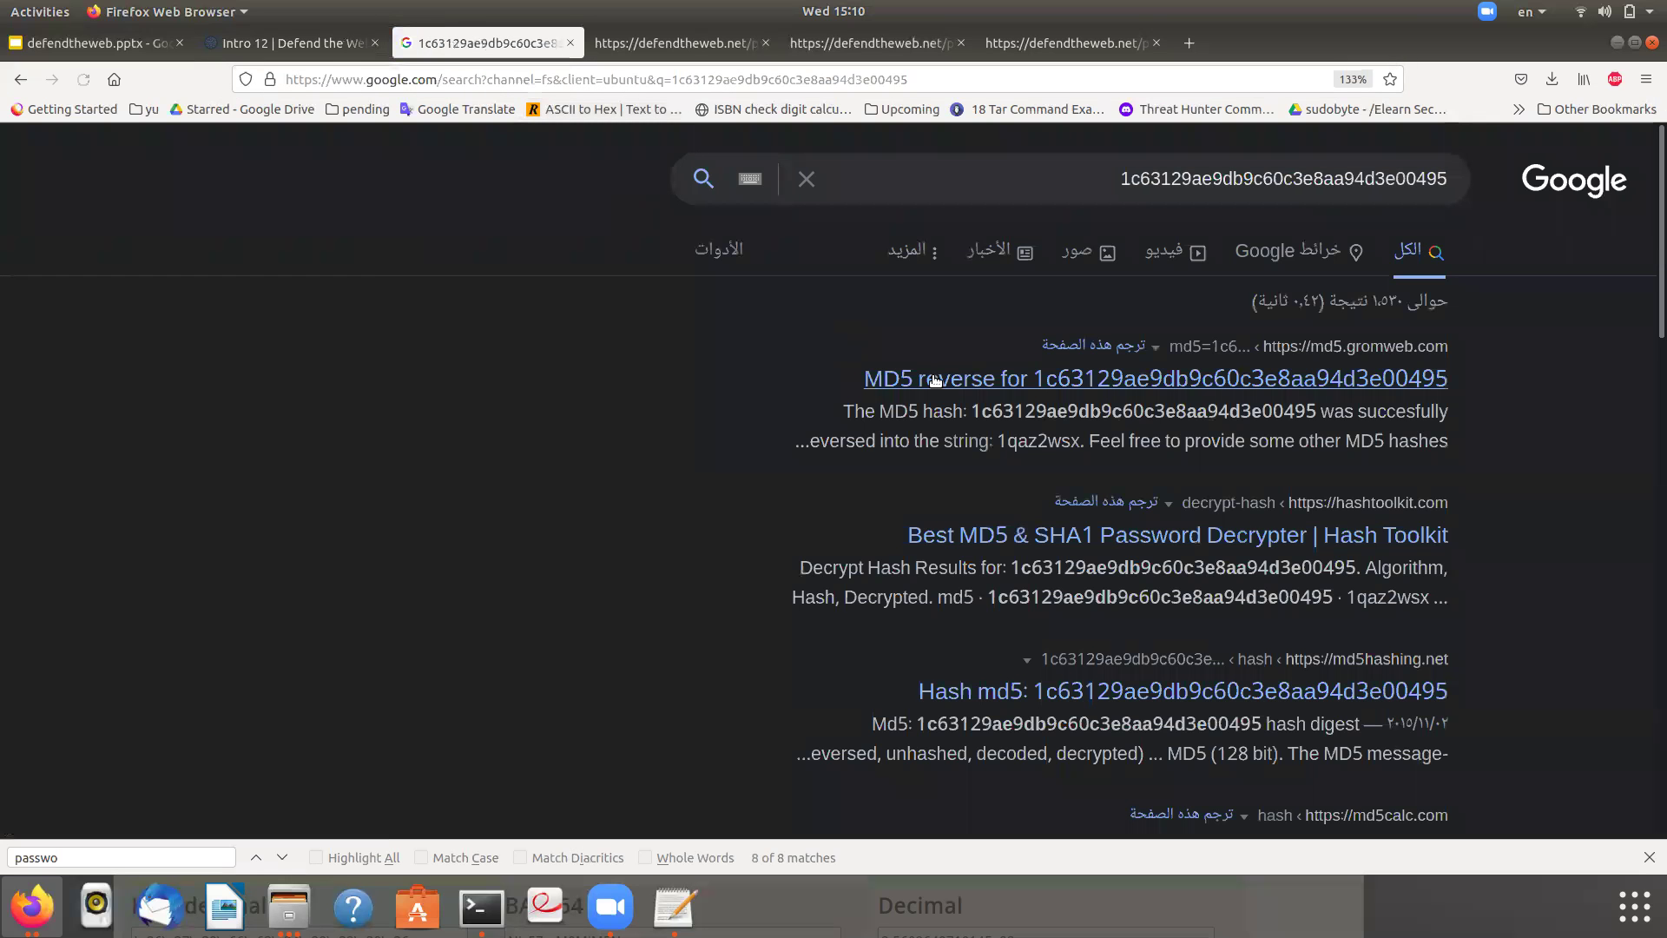
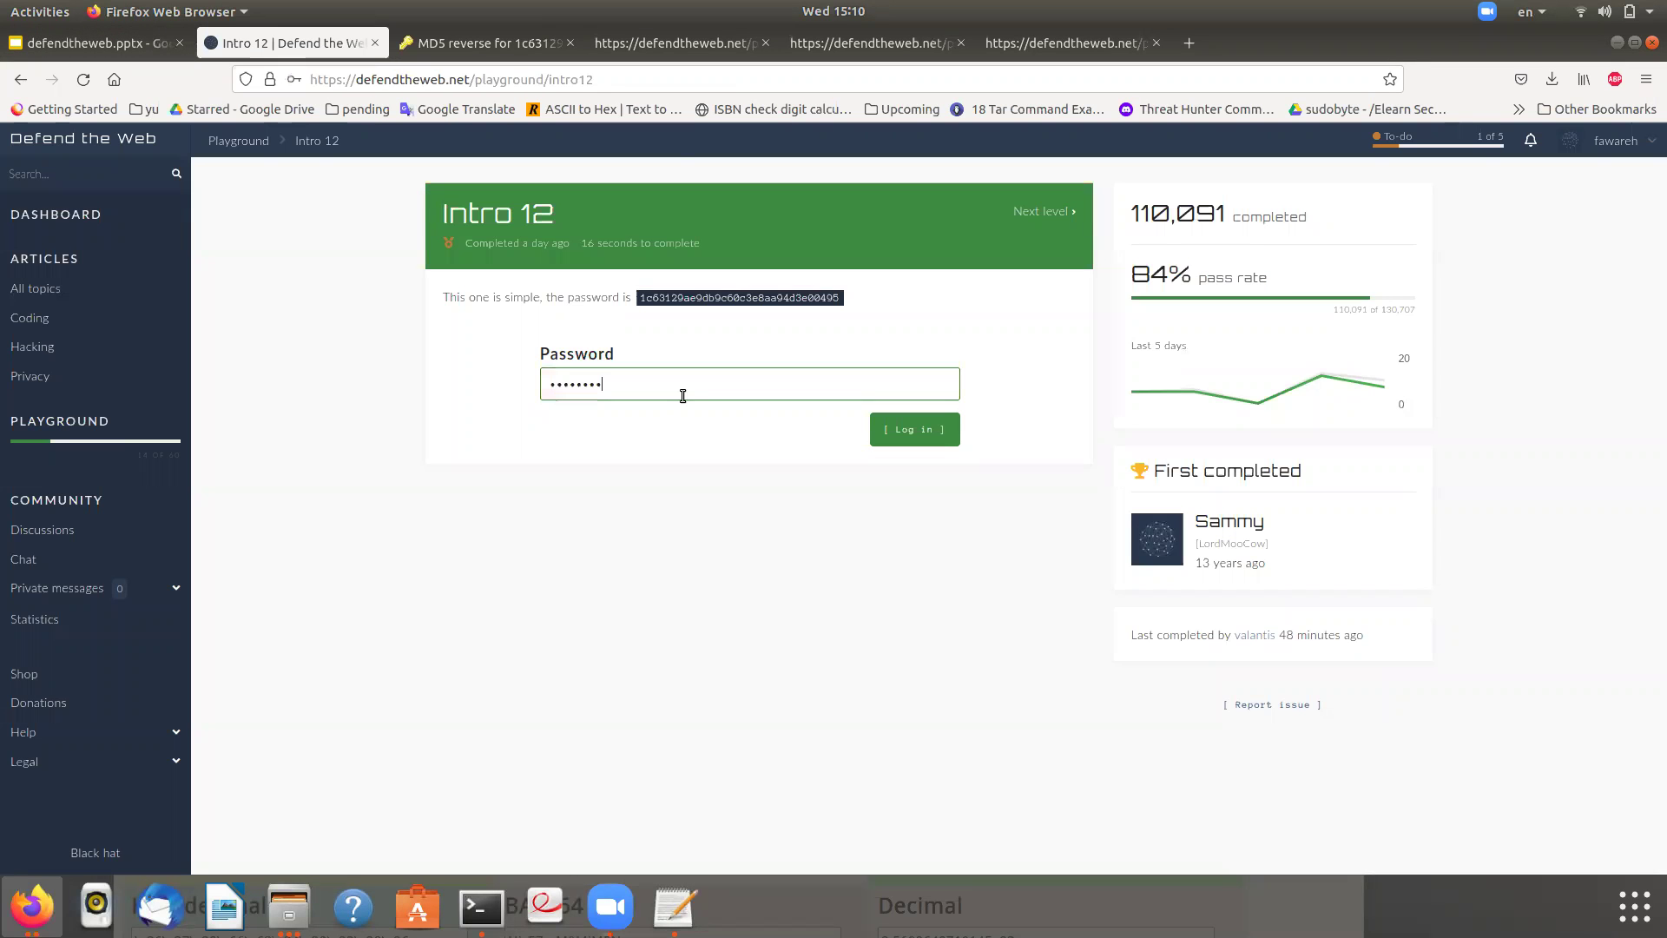
- Log in with the password cracked from the MD5 hash to complete Intro 12
left_click(922, 429)
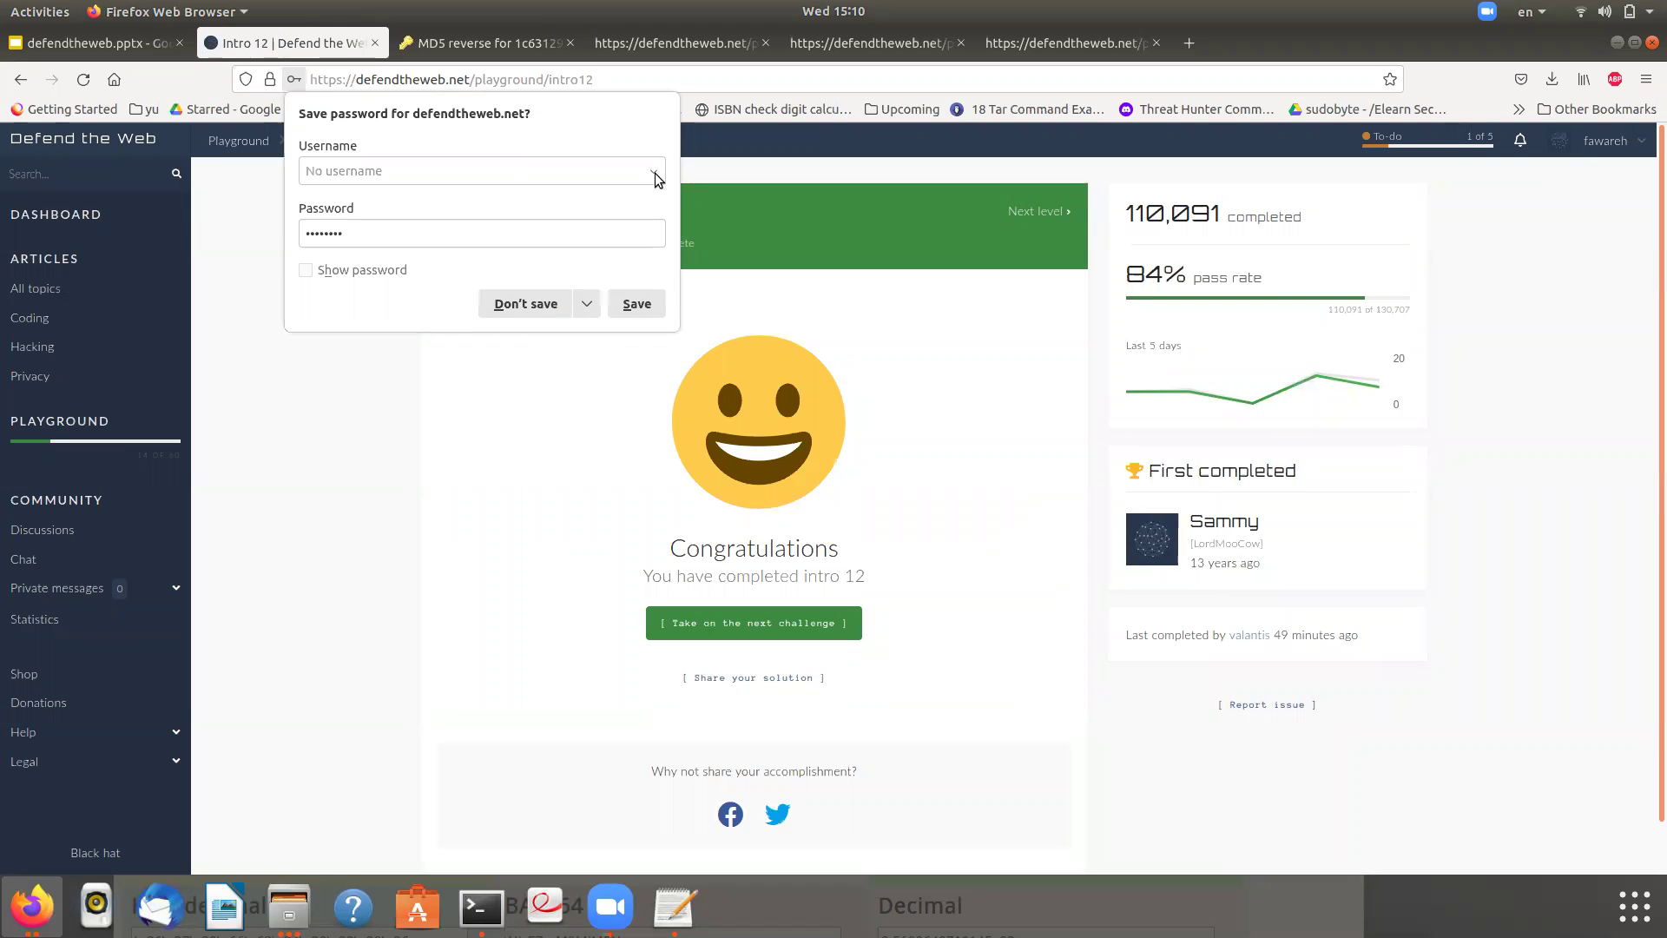
- Decline Firefox's save-password prompt and highlight the Intro 12 heading text
left_click(521, 305)
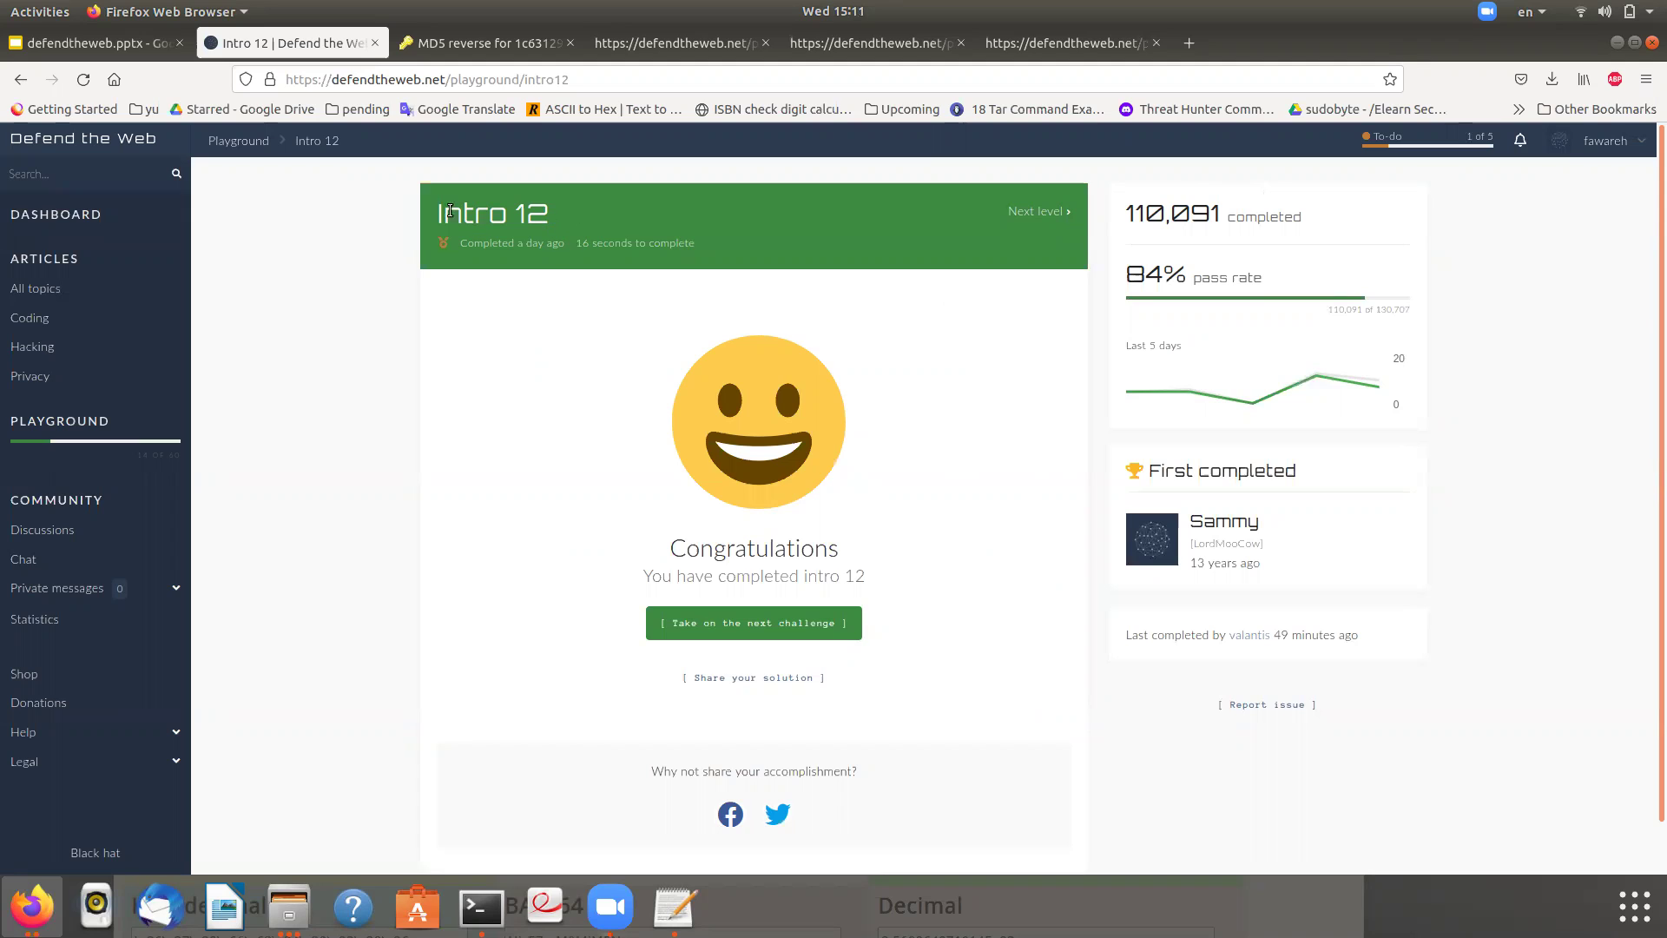
left_click_drag(445, 215, 570, 209)
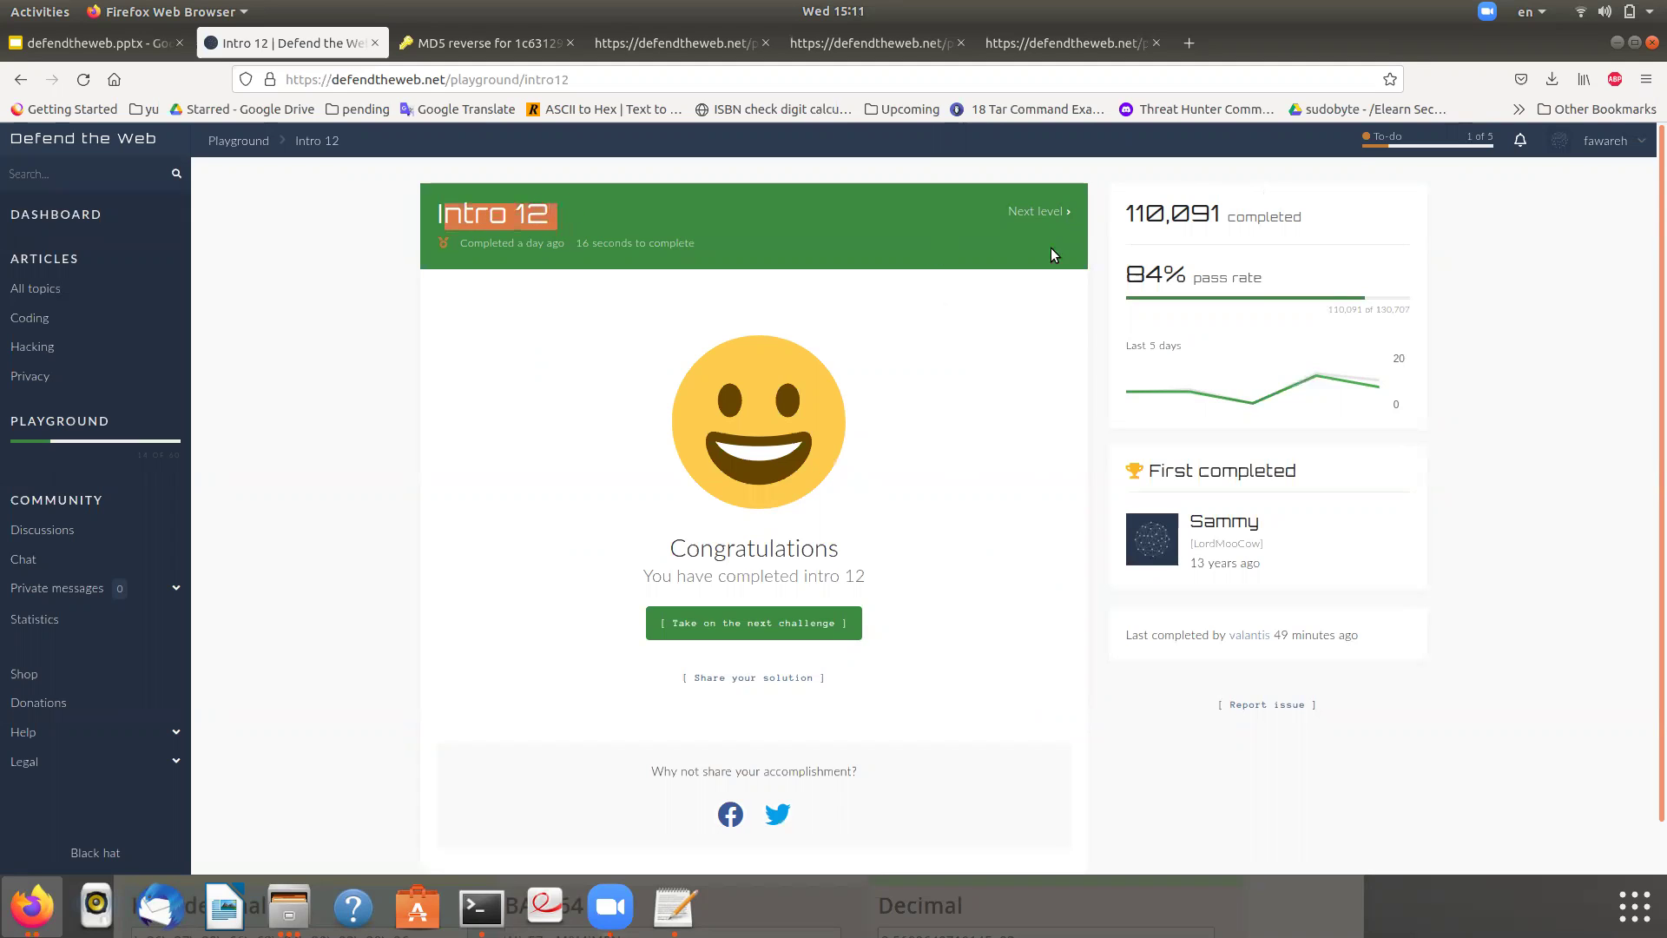